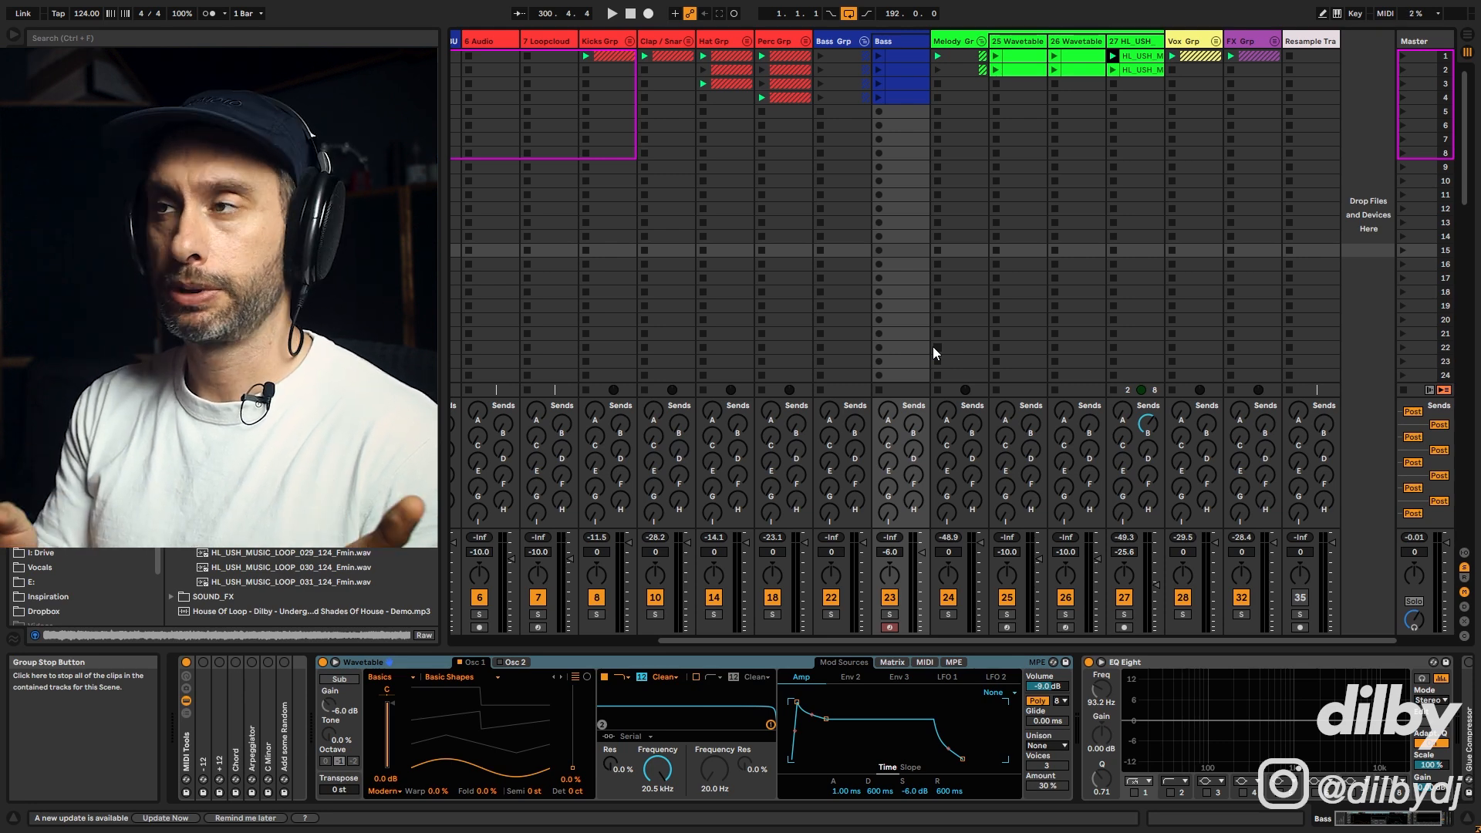
# Step: Expand the Kicks group to inspect the kick track's sampler device chain, then collapse the group again
pyautogui.click(630, 41)
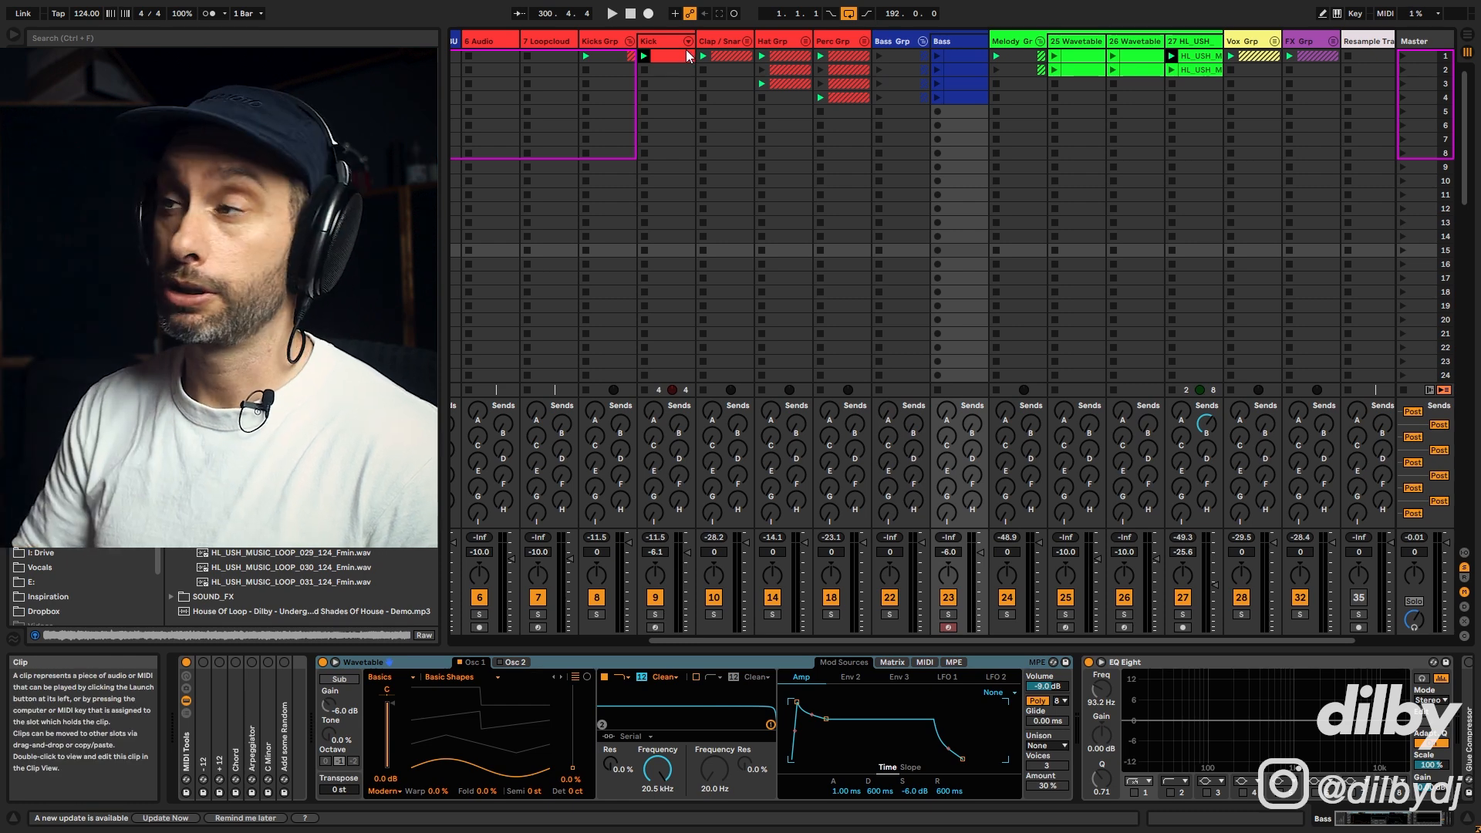
pyautogui.doubleClick(654, 42)
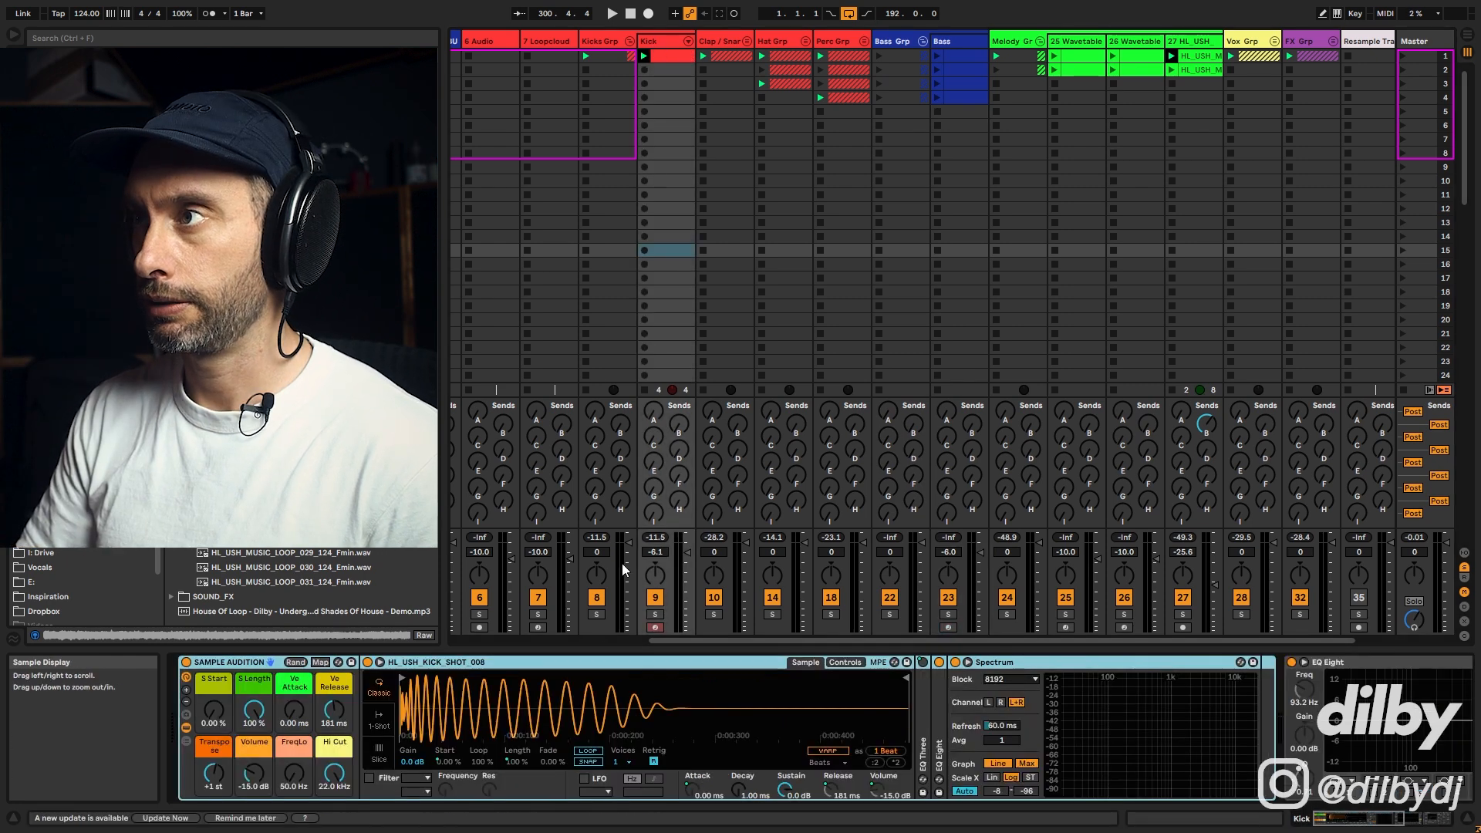
pyautogui.click(630, 41)
# Step: Open the Hat group and audition the sm101 hat track solo, toggling its track on and off during playback
pyautogui.click(747, 40)
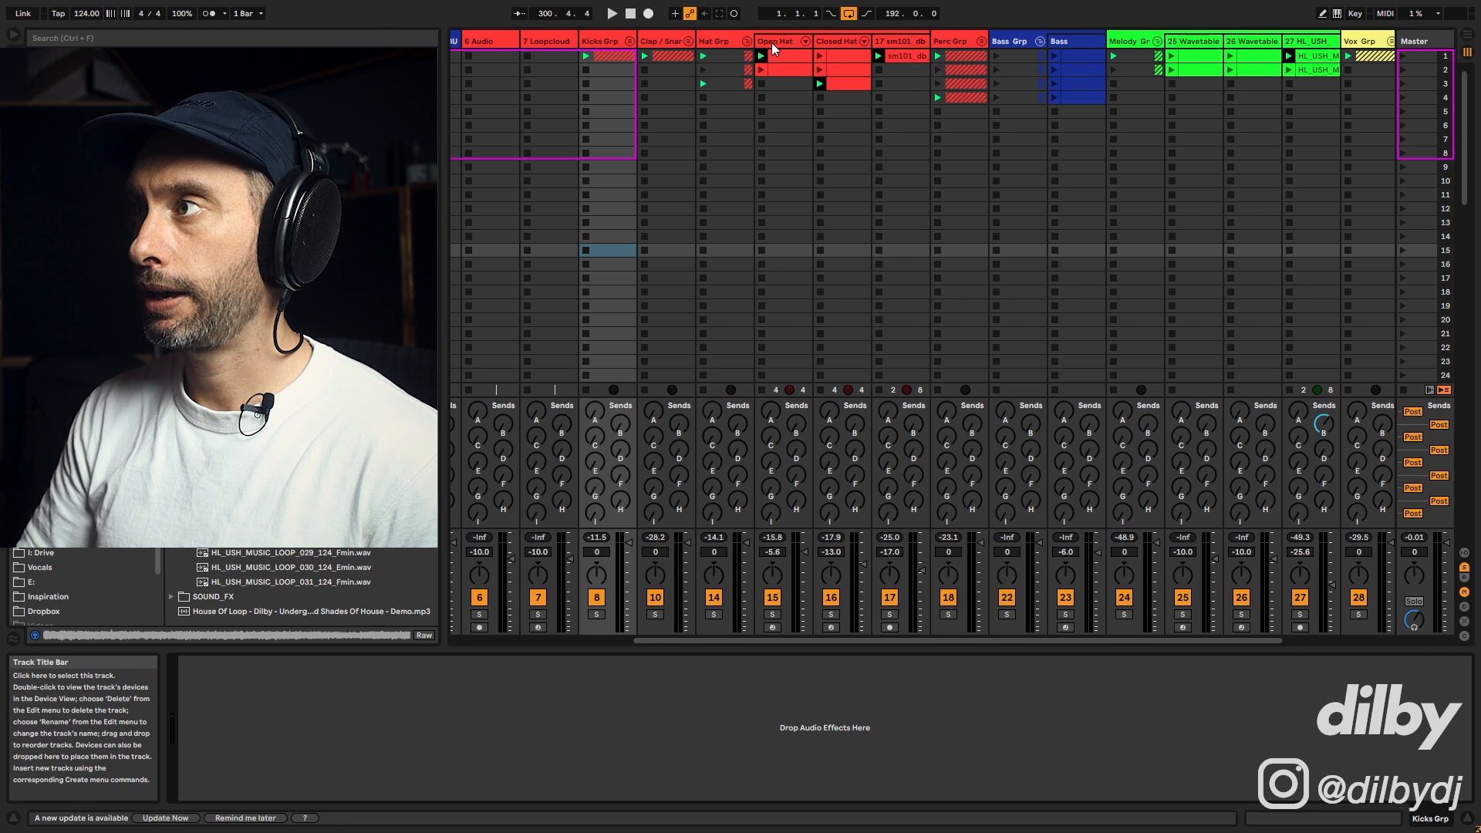
pyautogui.click(901, 57)
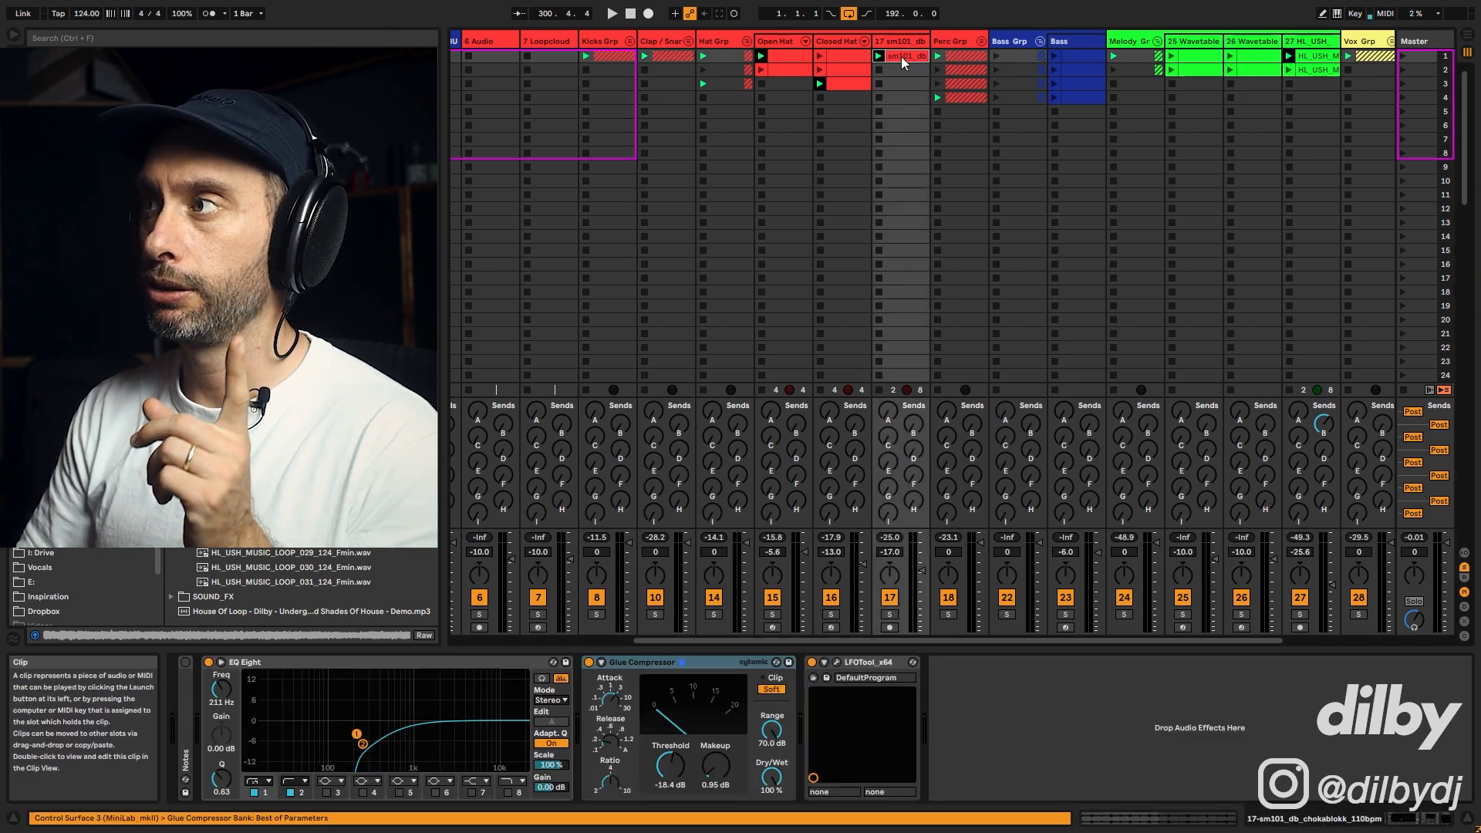
pyautogui.click(892, 614)
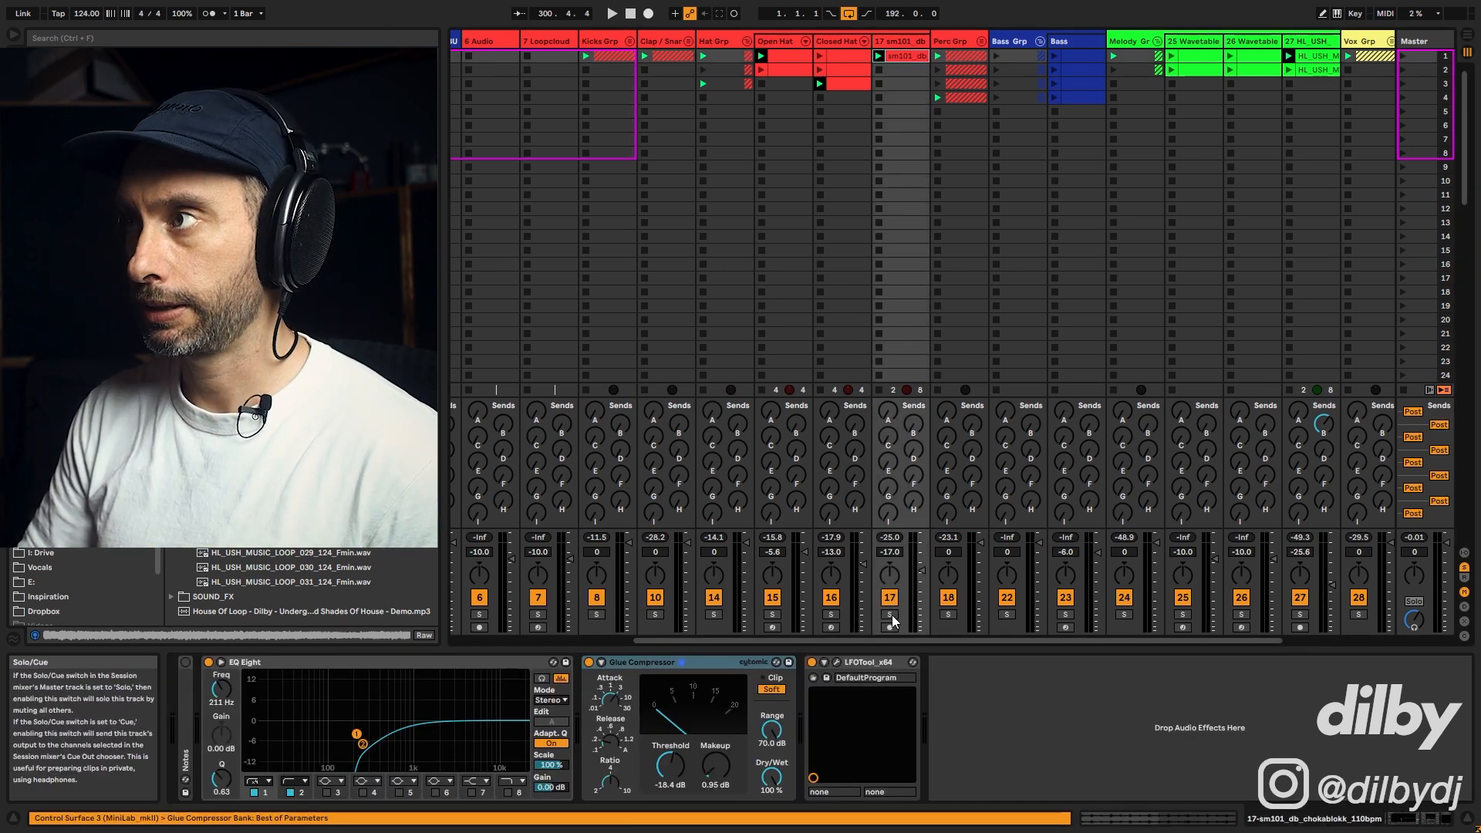
pyautogui.press('space')
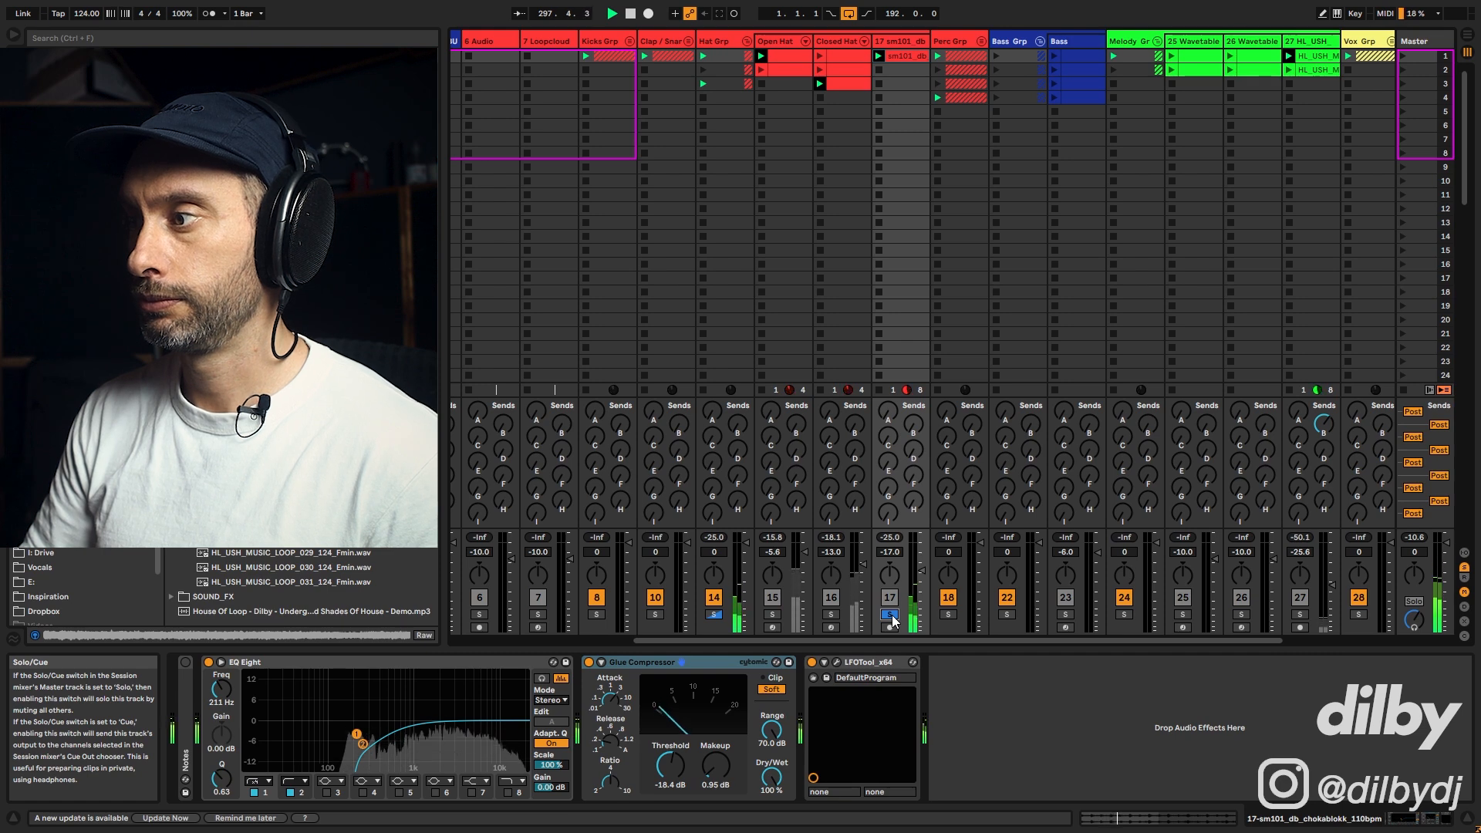
pyautogui.press('space')
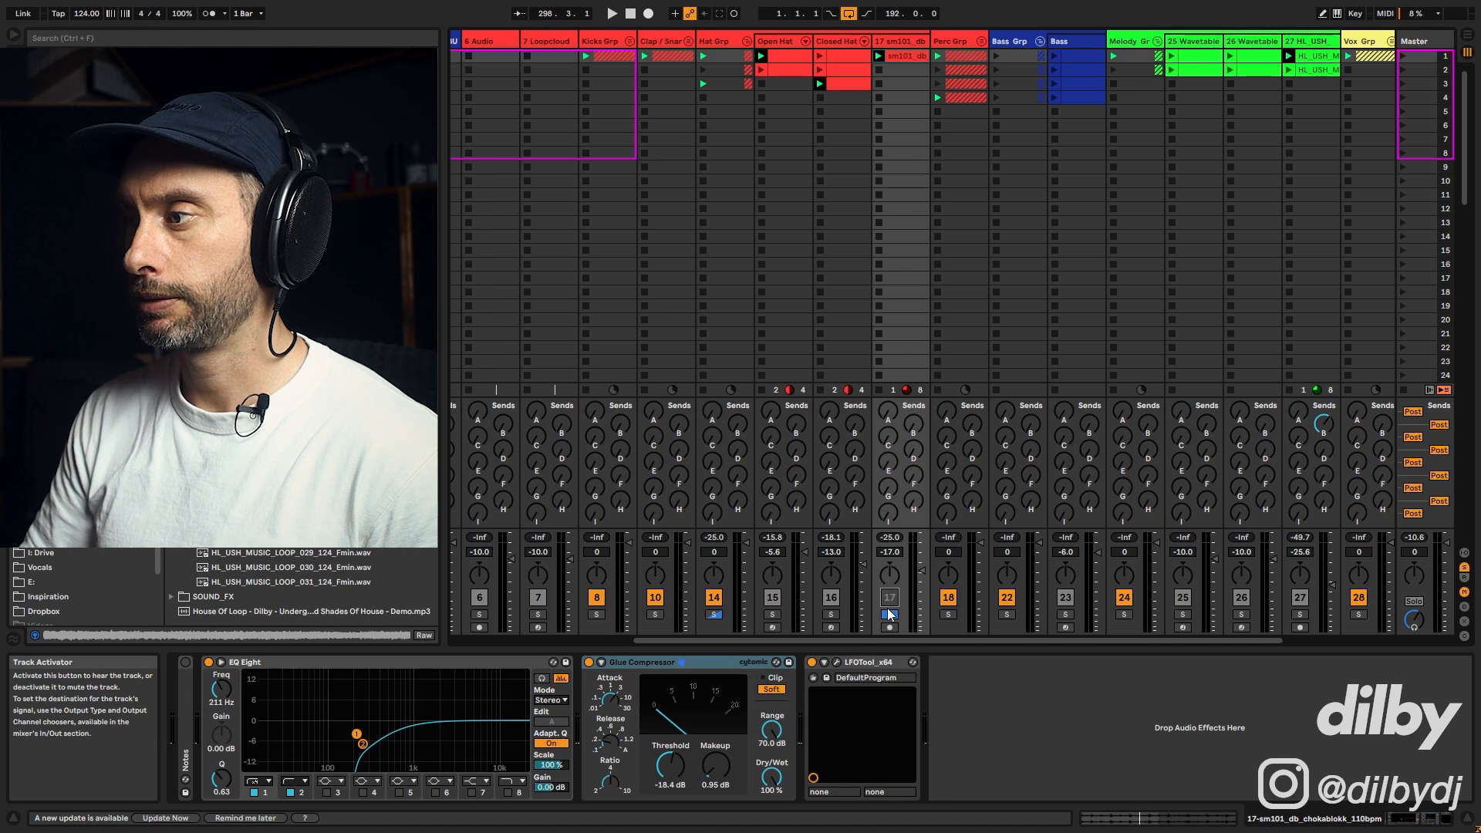
pyautogui.press('space')
pyautogui.click(889, 614)
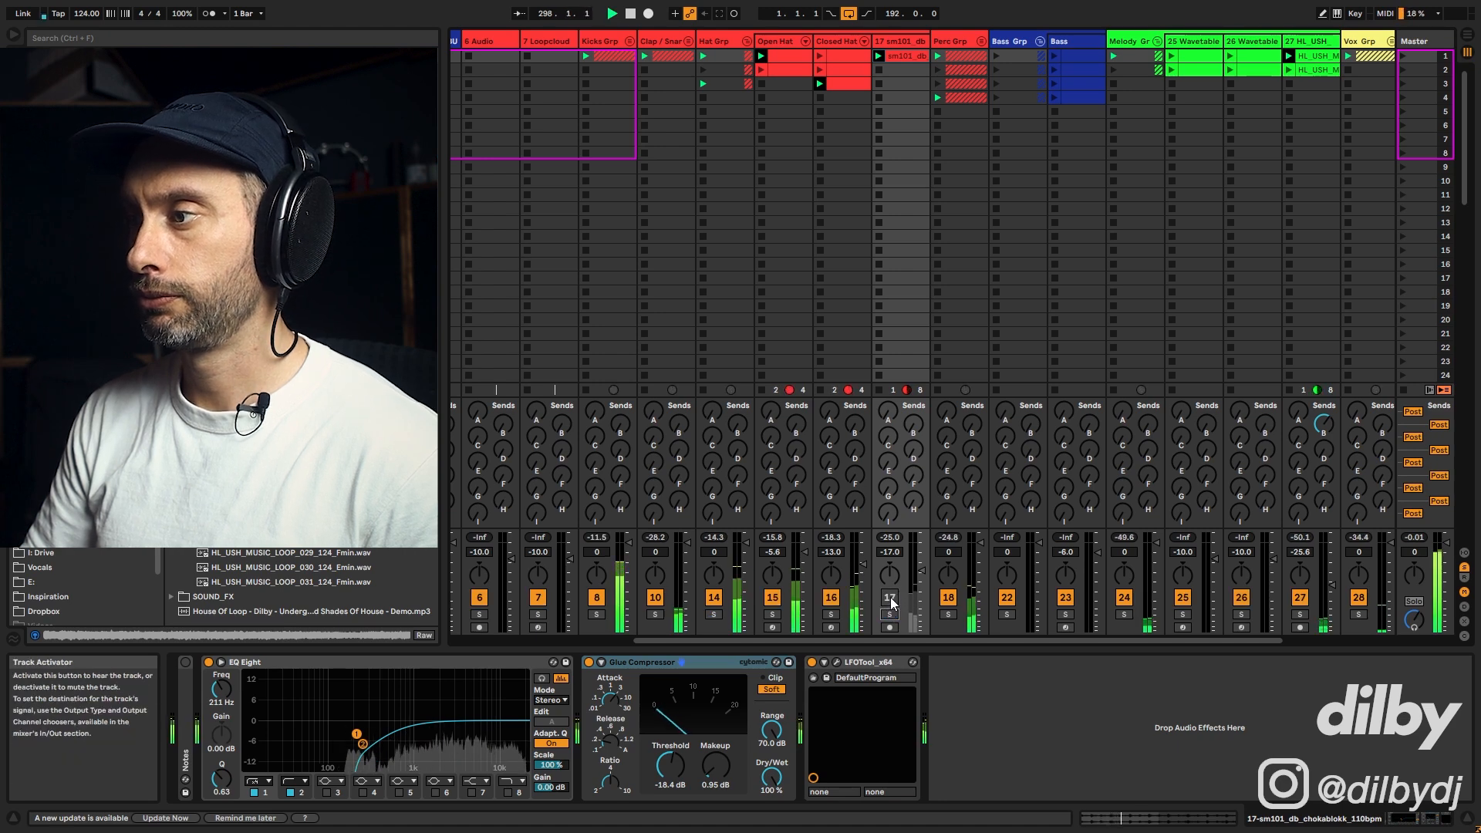
pyautogui.click(890, 597)
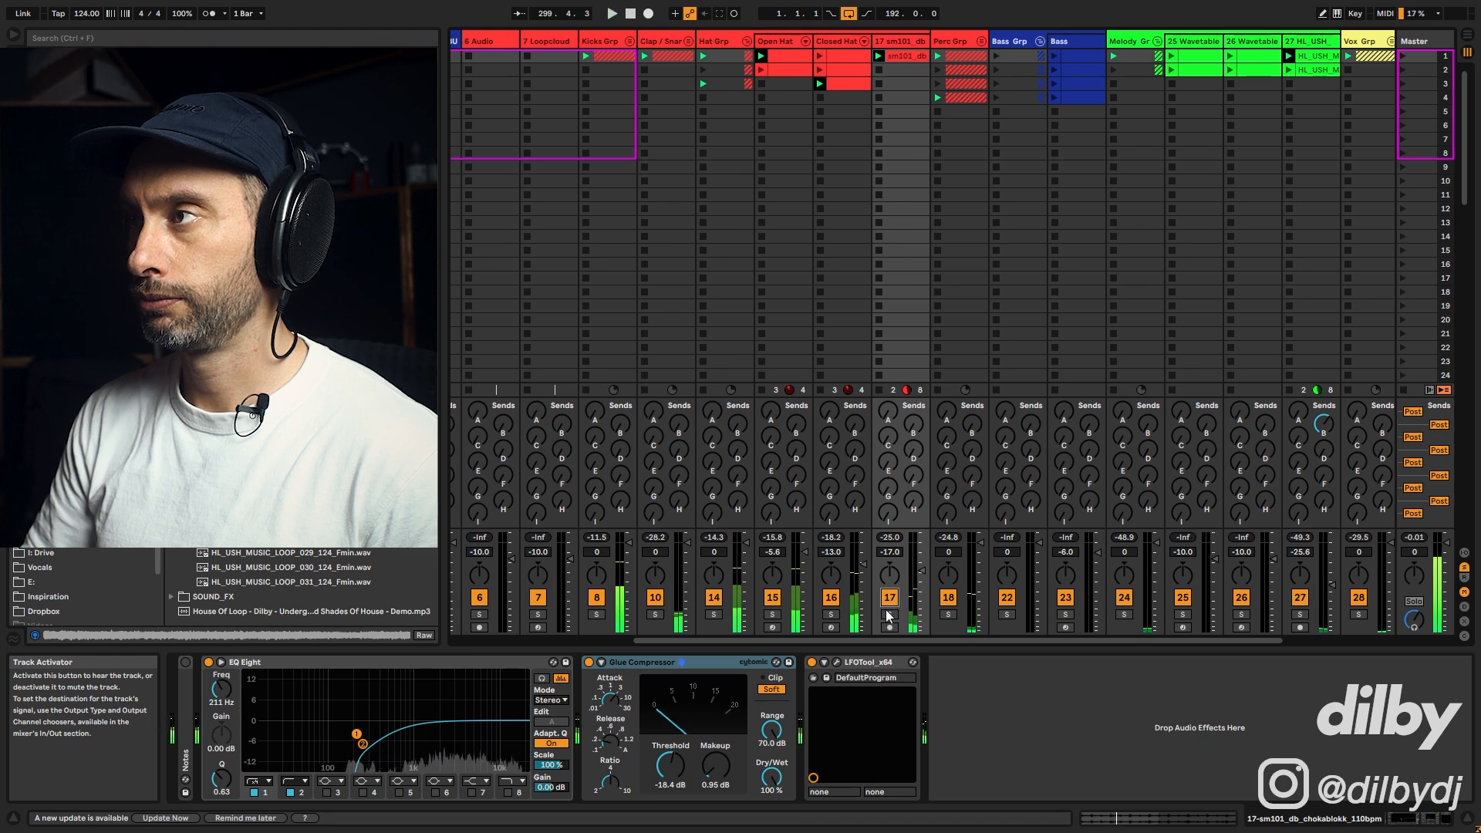
# Step: Collapse the hats, open the Perc group, expand its spectrum analyser and briefly solo a percussion track
pyautogui.click(805, 43)
pyautogui.click(805, 45)
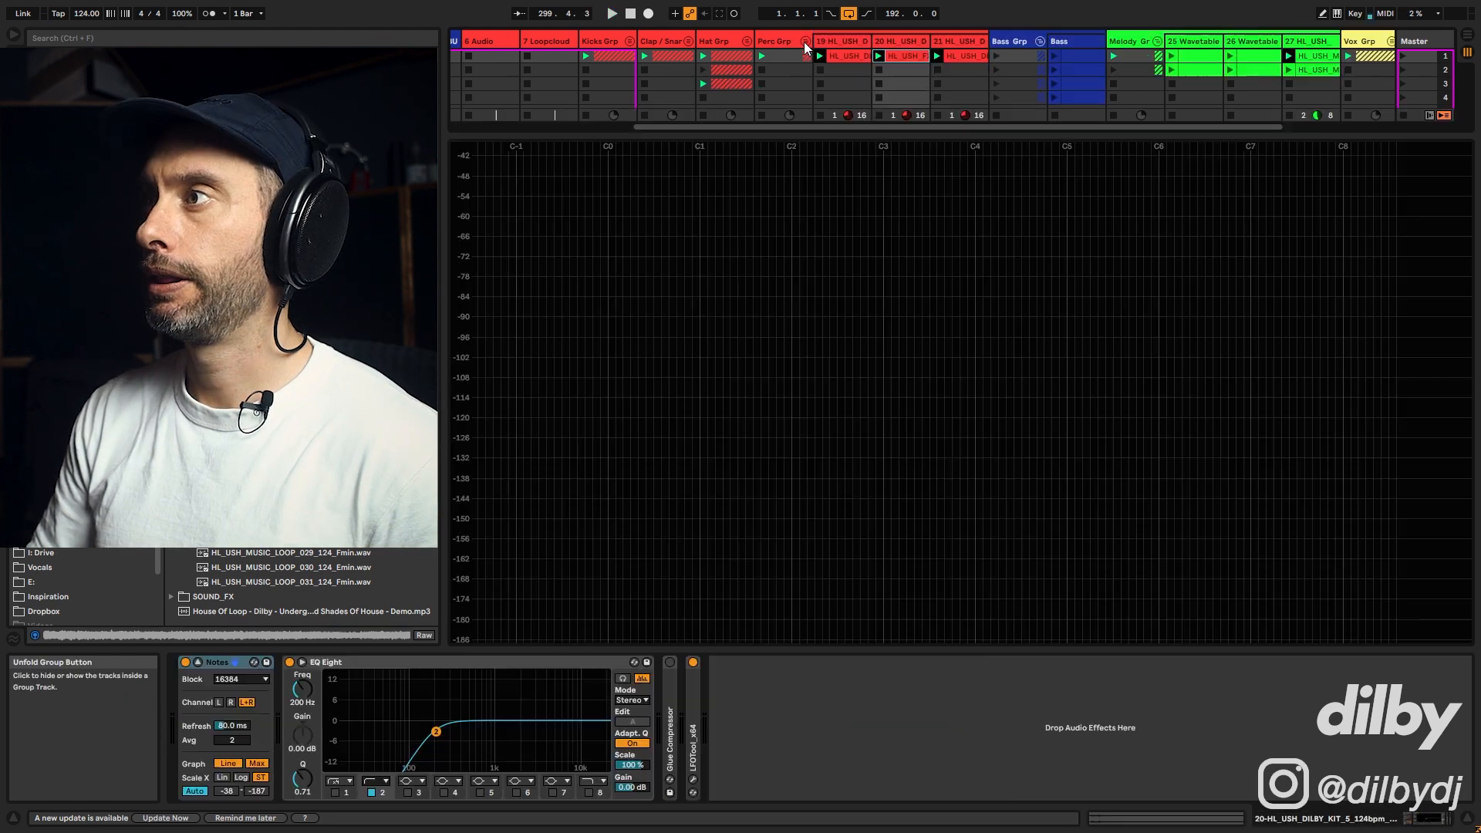
pyautogui.click(198, 664)
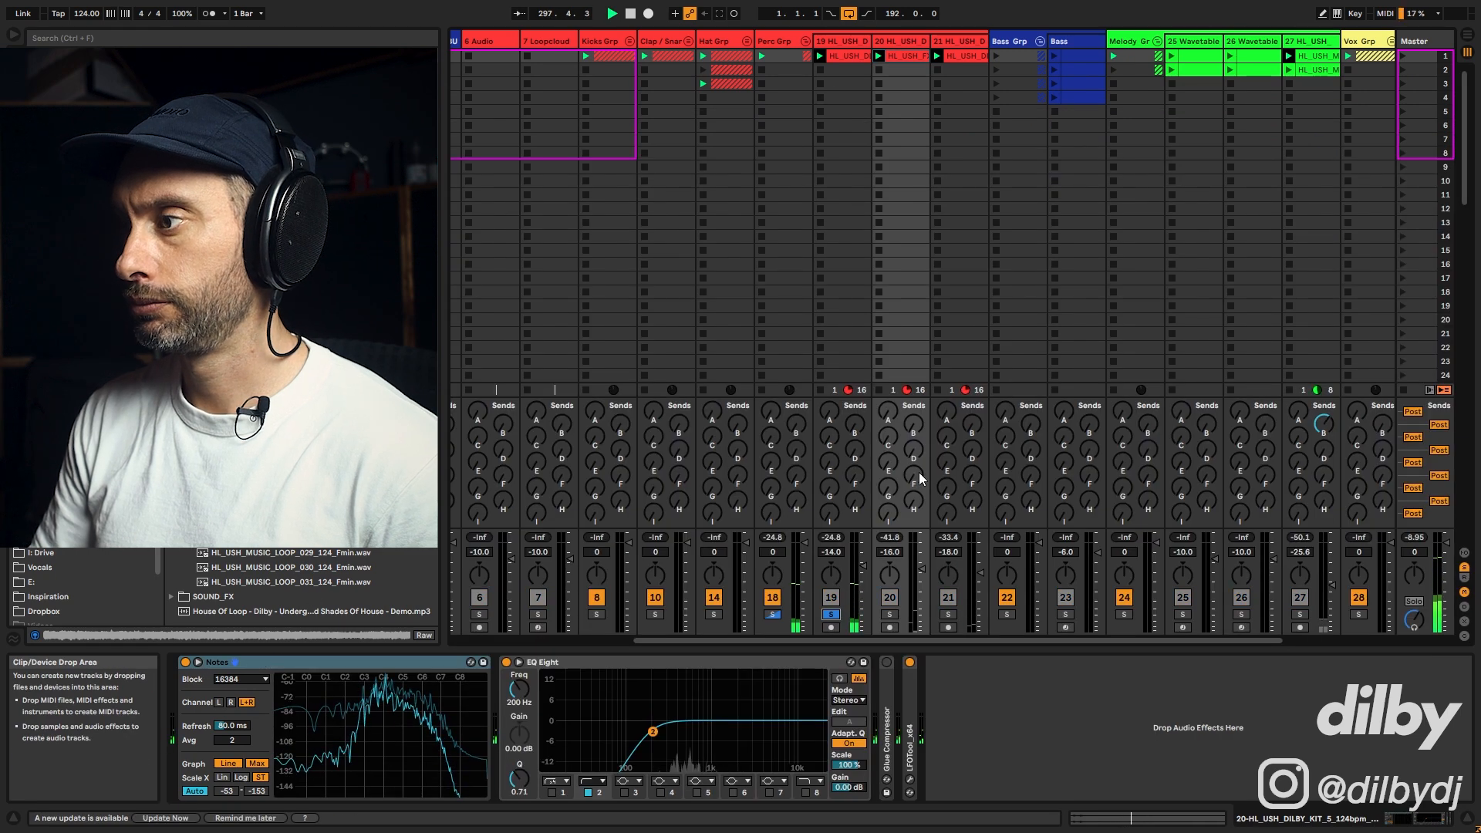
pyautogui.click(948, 614)
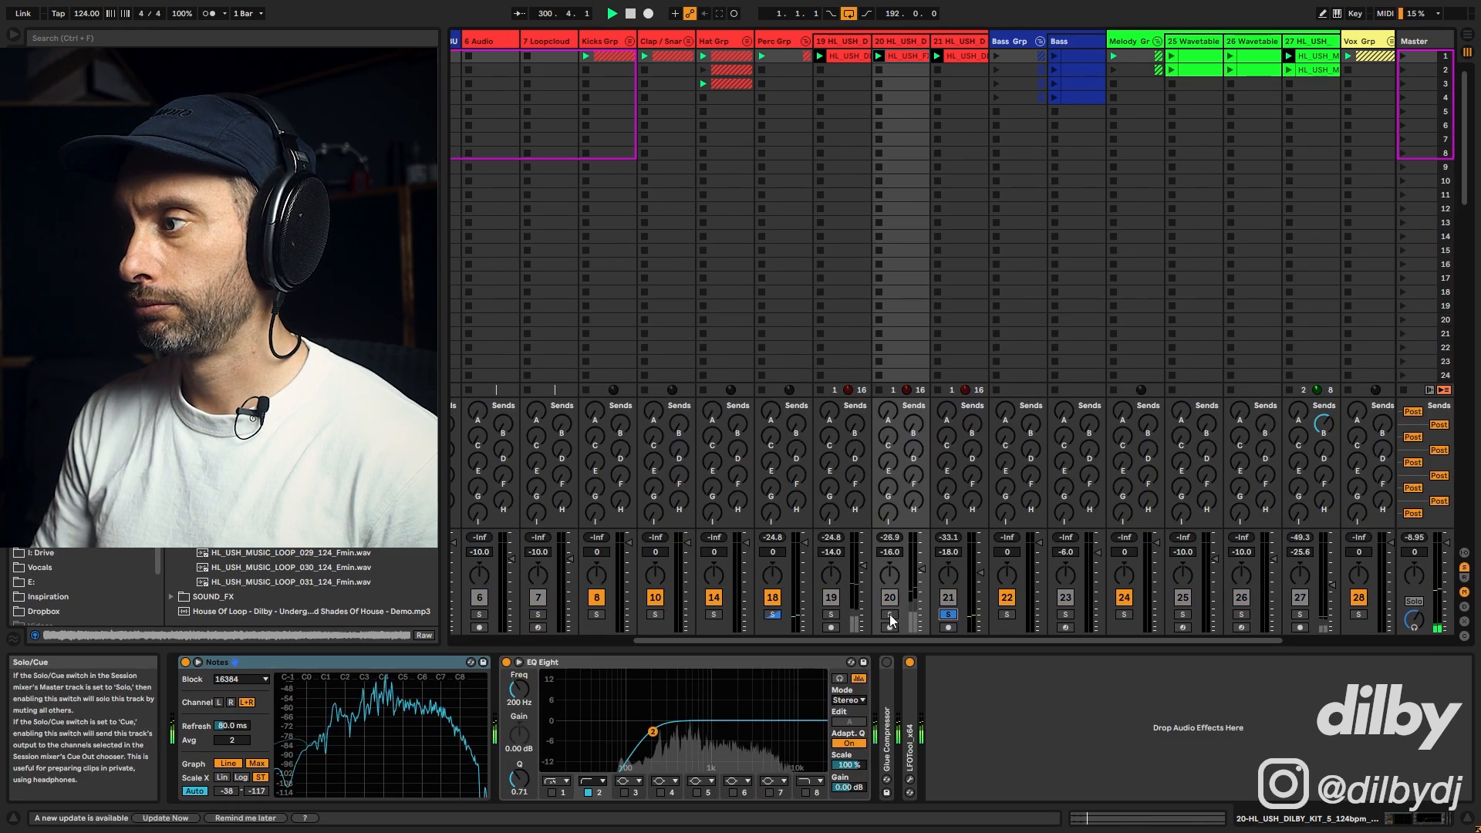
pyautogui.click(949, 614)
# Step: Collapse the Perc group, solo the Vox group and inspect its vocal and sample clips before folding it
pyautogui.click(805, 41)
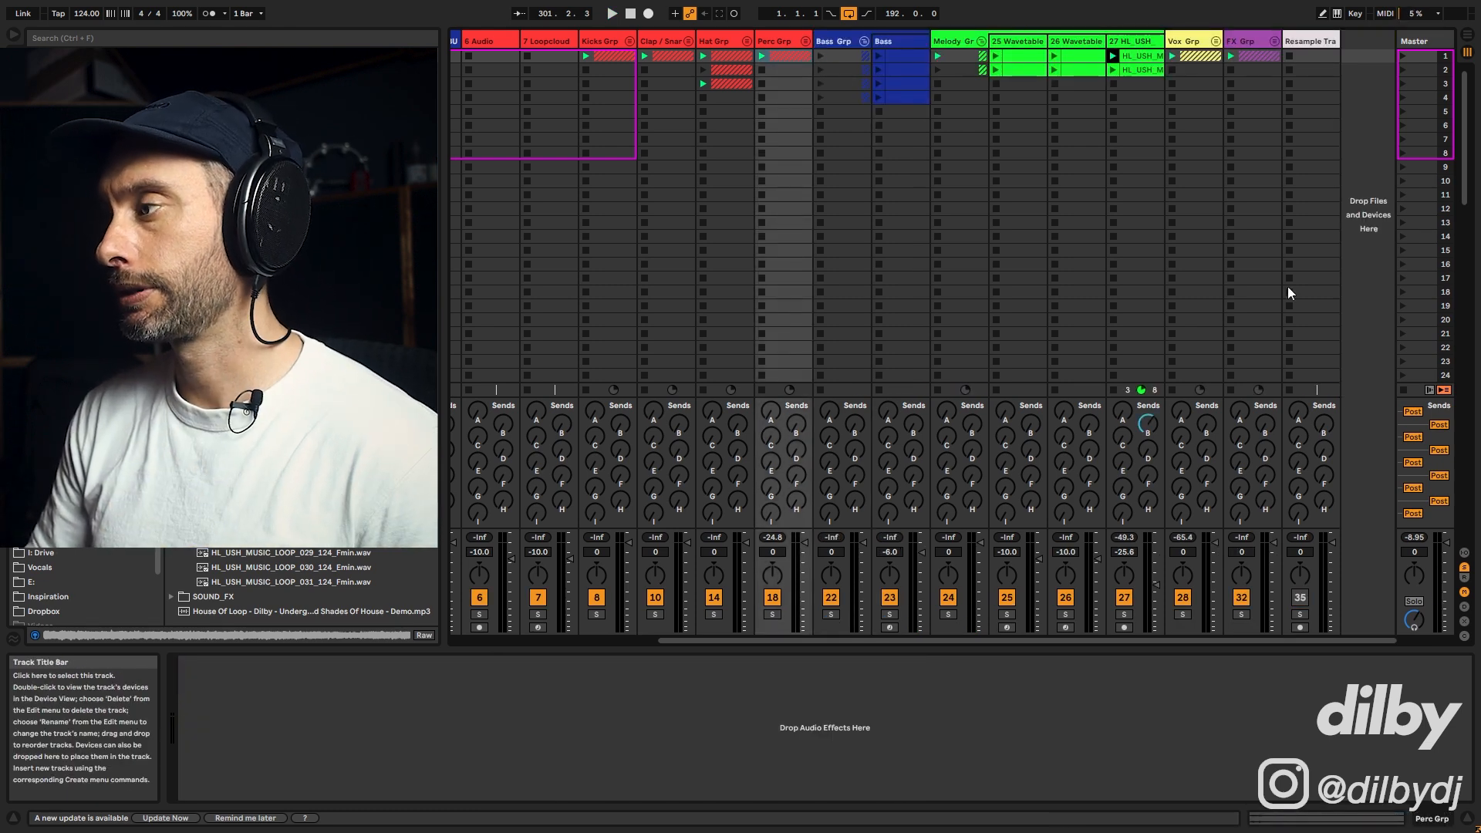
pyautogui.click(1183, 614)
pyautogui.click(1215, 41)
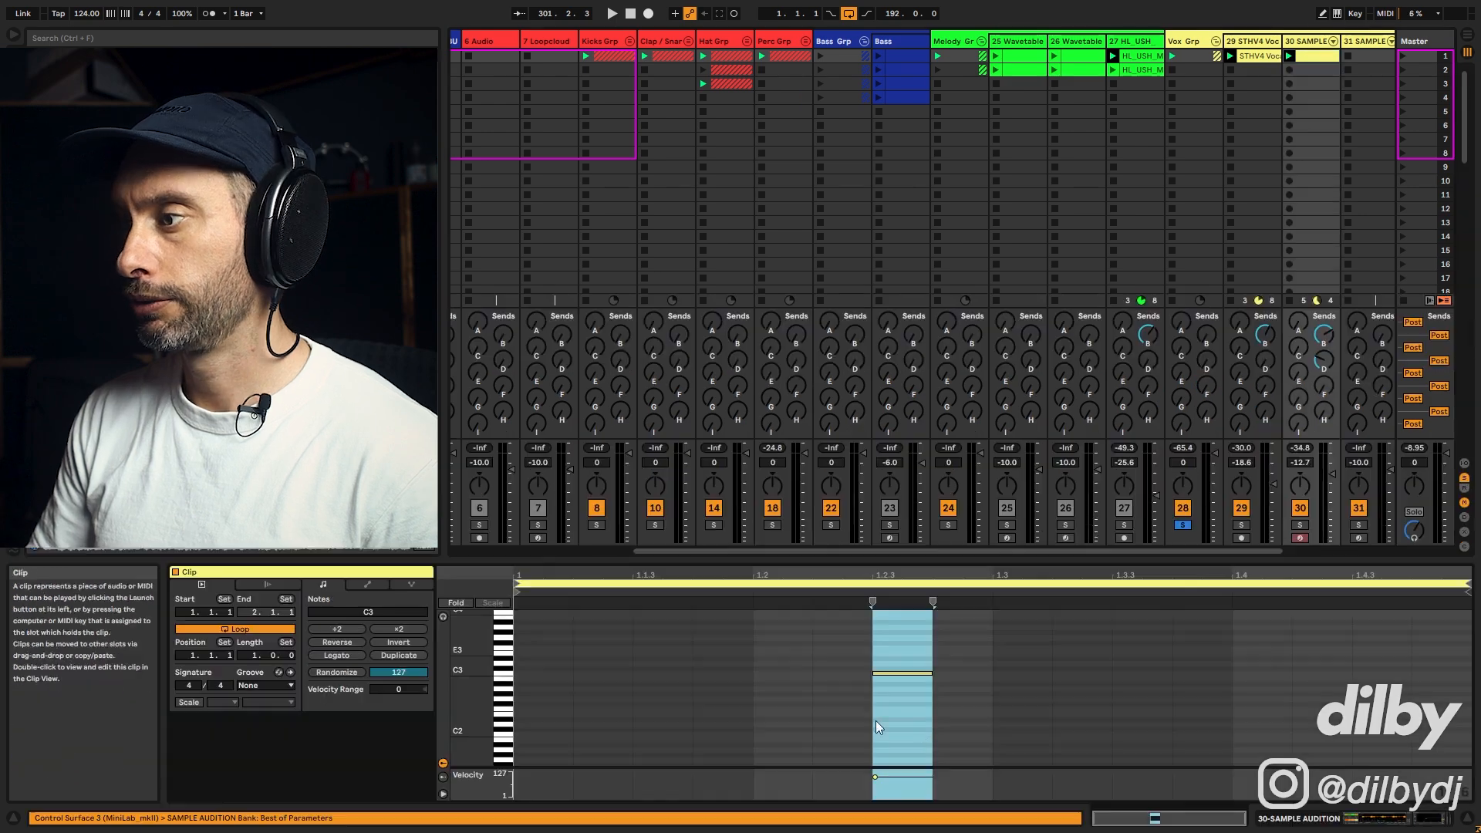
pyautogui.click(1312, 55)
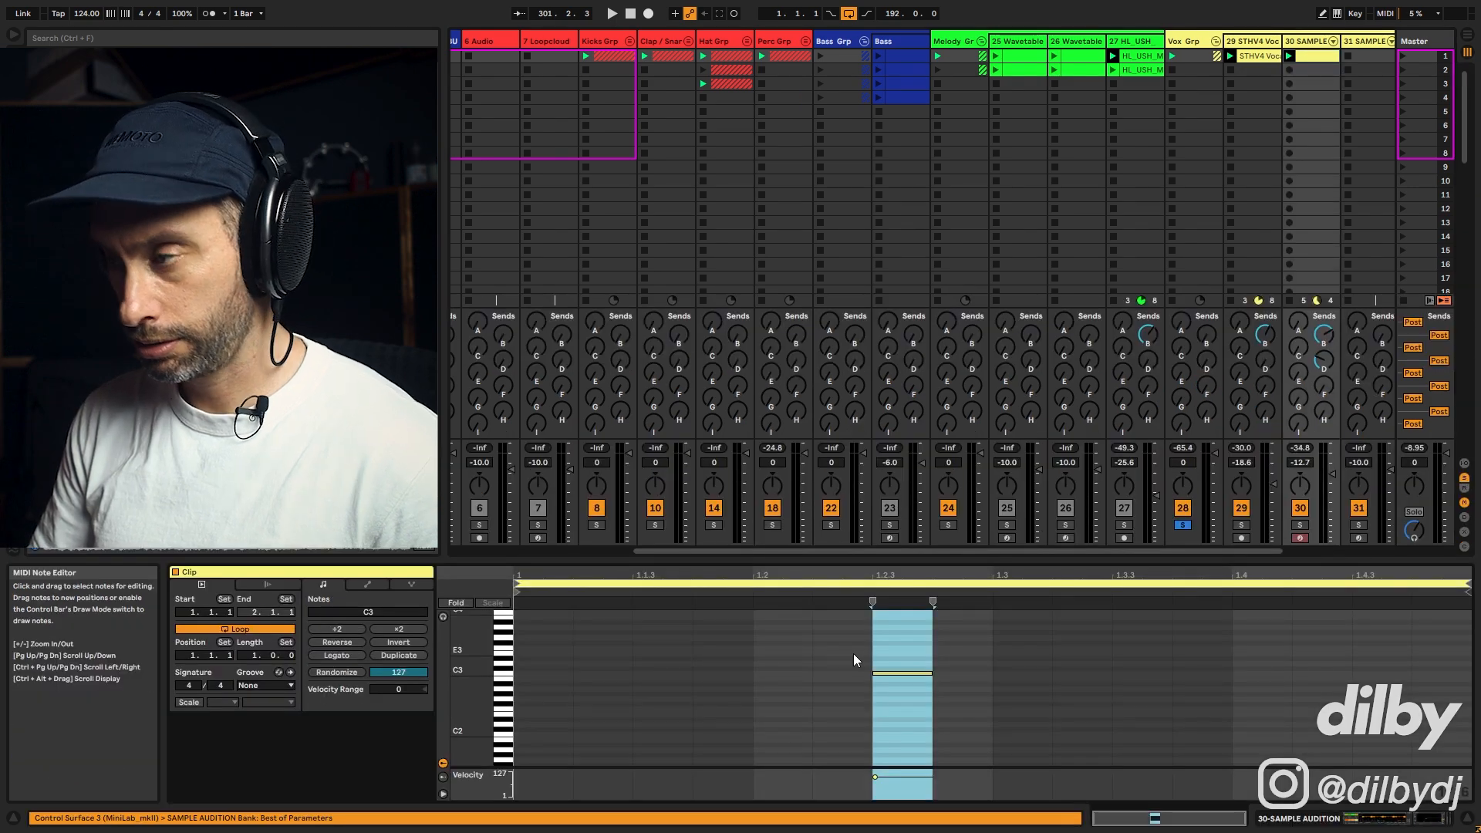
pyautogui.hotkey('shift', 'Tab')
pyautogui.click(1265, 56)
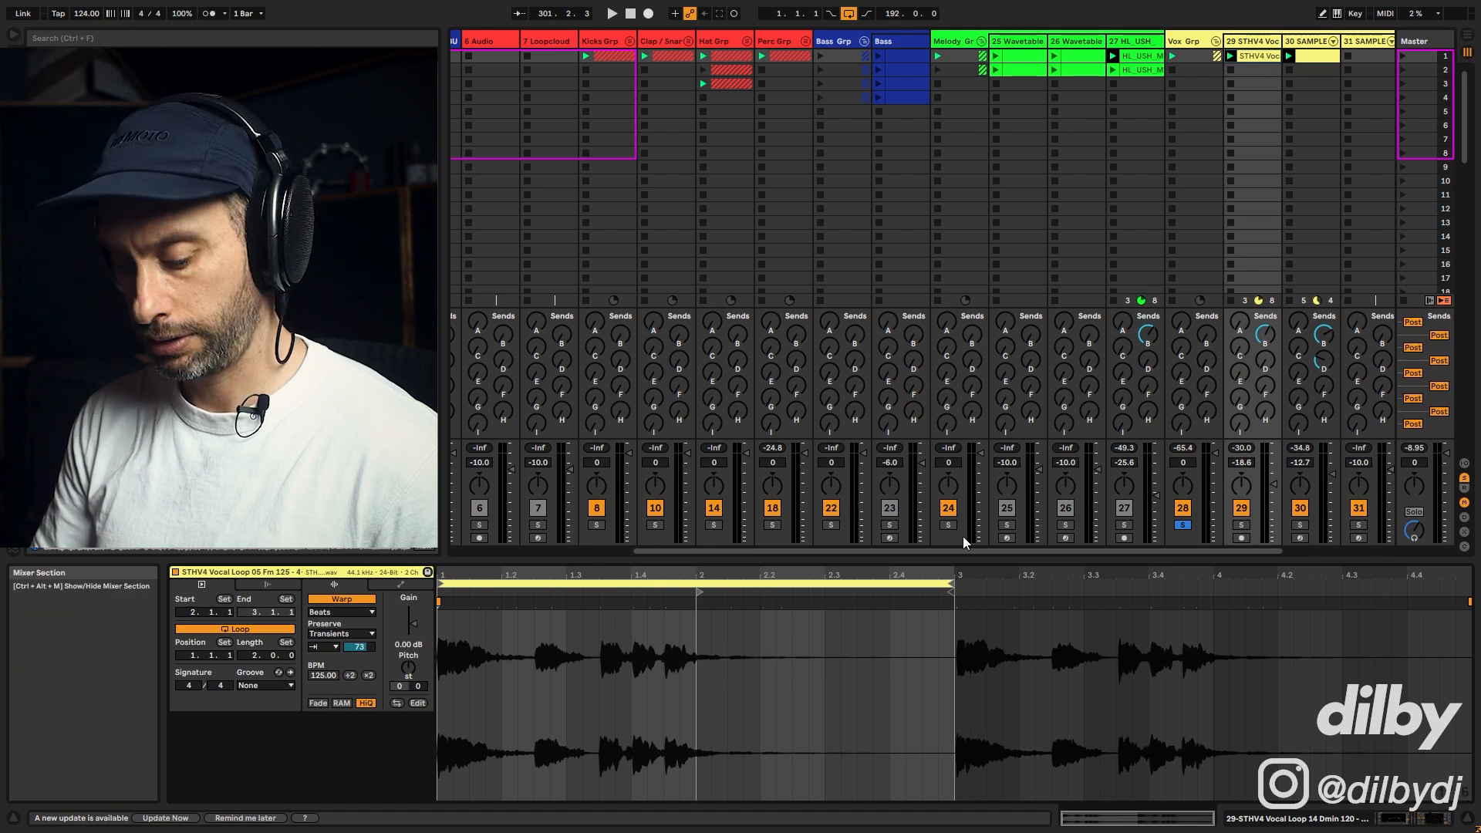
pyautogui.hotkey('shift', 'Tab')
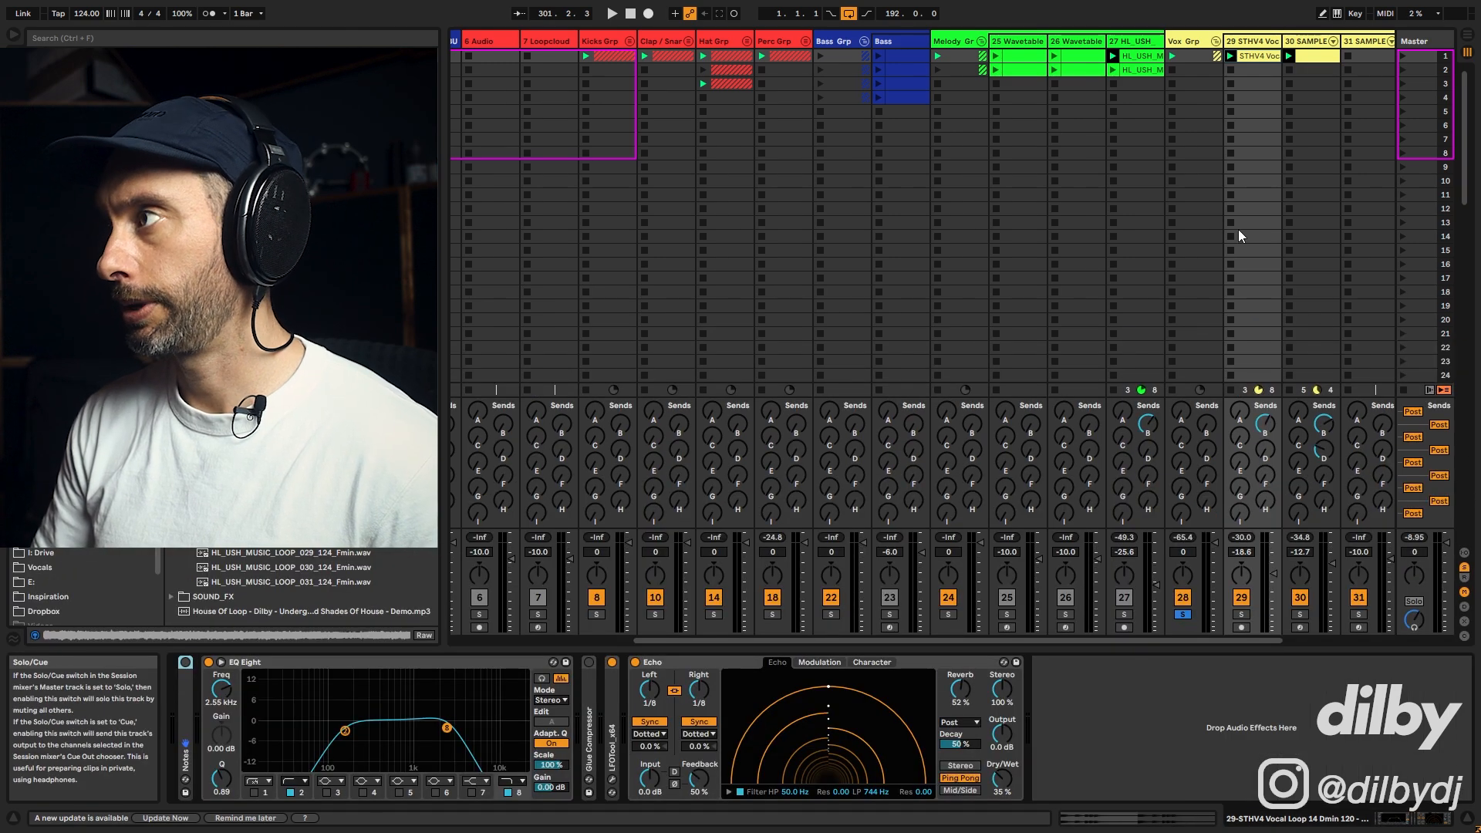
pyautogui.click(1216, 41)
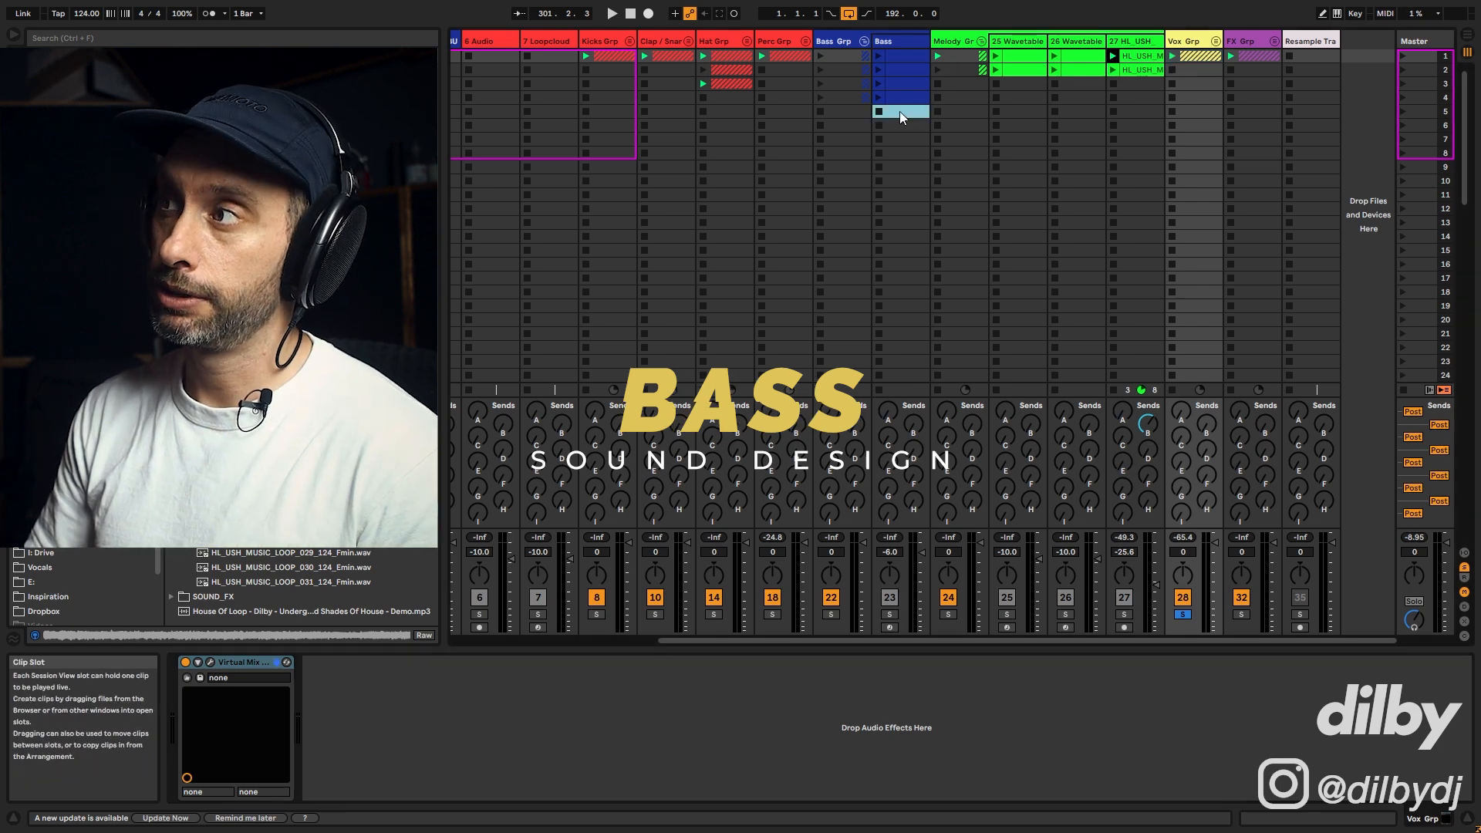
# Step: Select the Bass track and examine its MIDI clips' notes in the clip editor
pyautogui.click(902, 40)
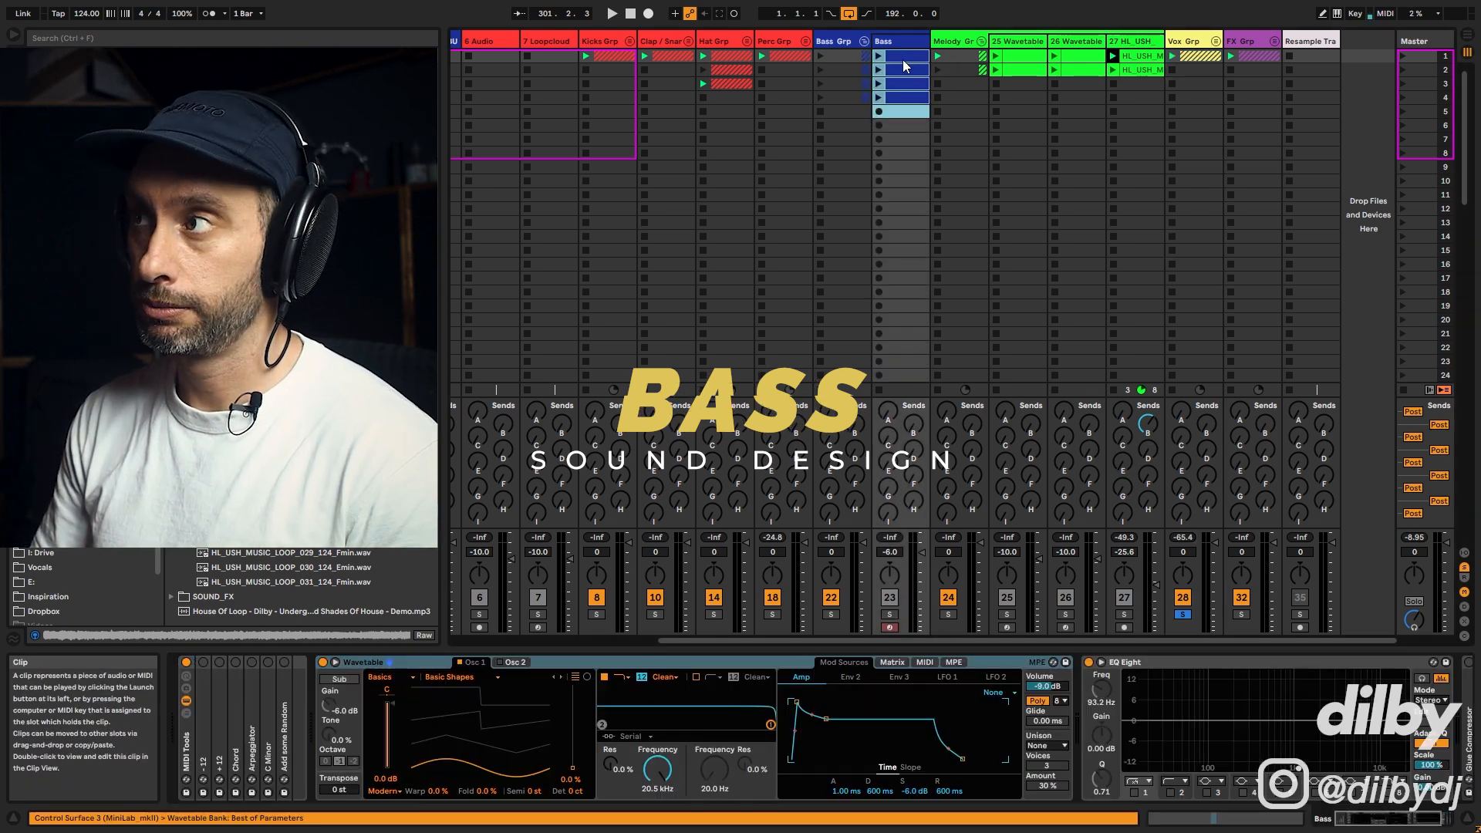
pyautogui.click(903, 122)
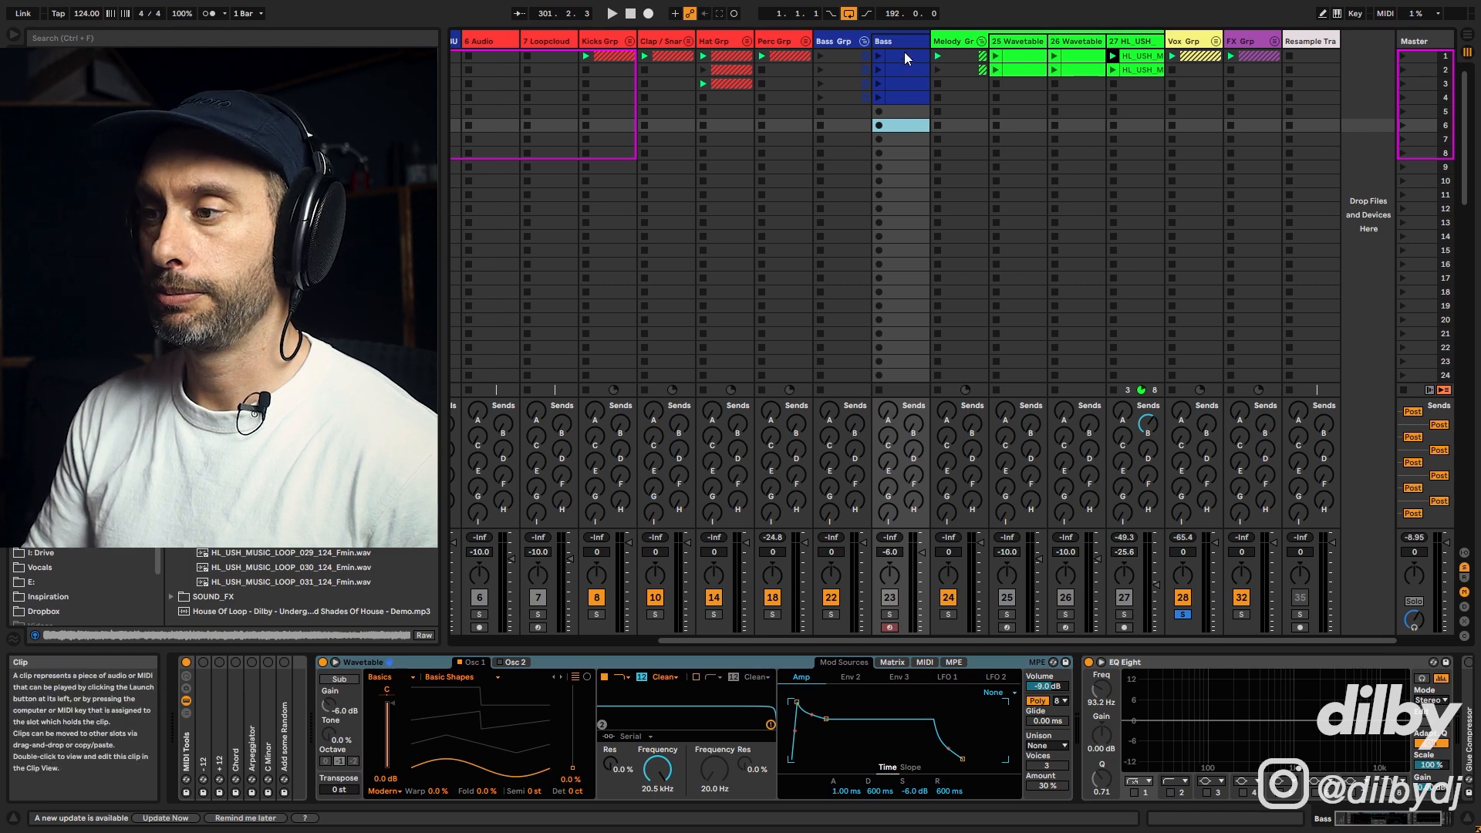
pyautogui.doubleClick(895, 70)
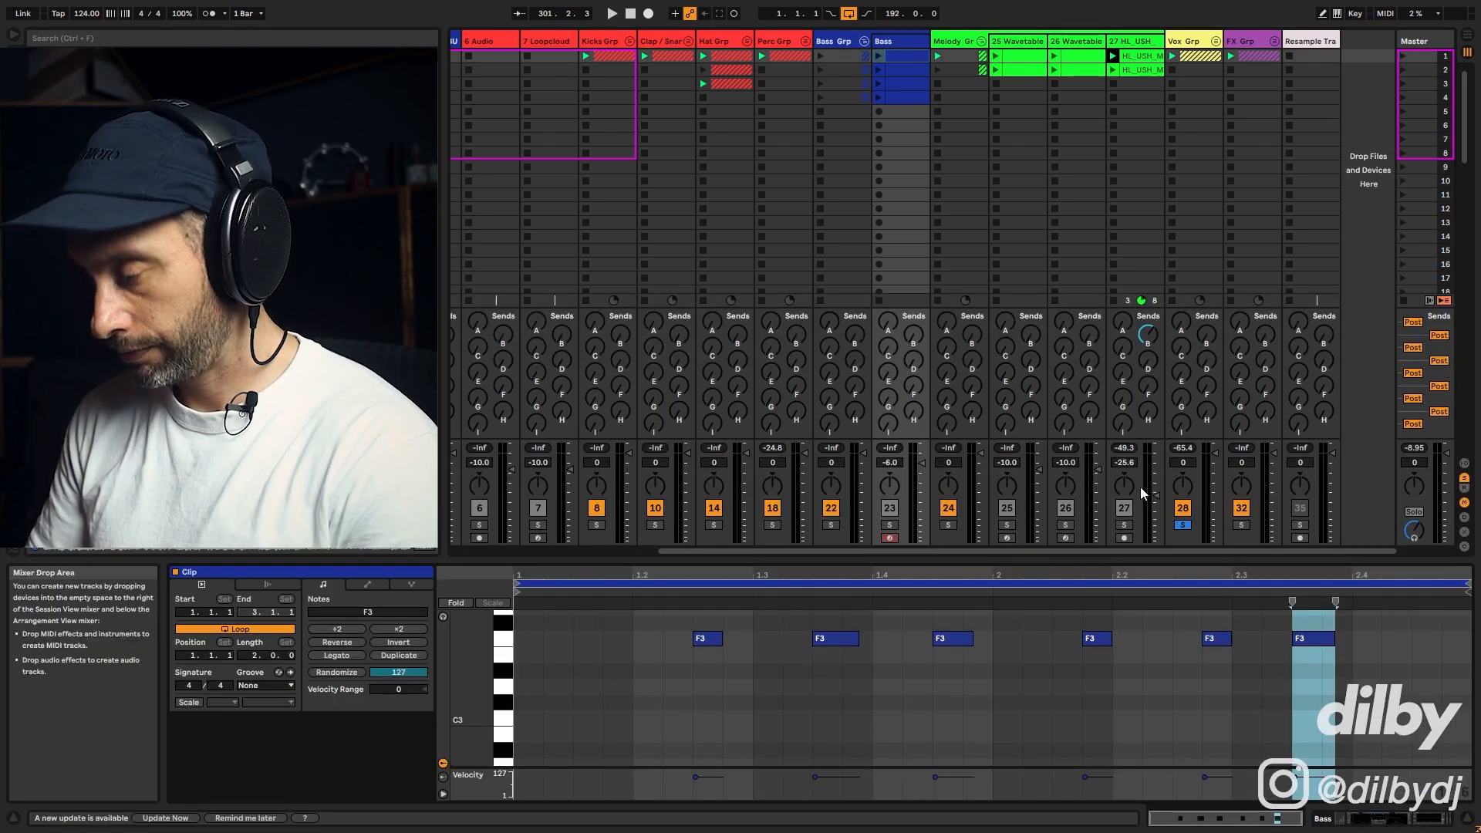
pyautogui.moveTo(458, 681); pyautogui.dragTo(494, 681)
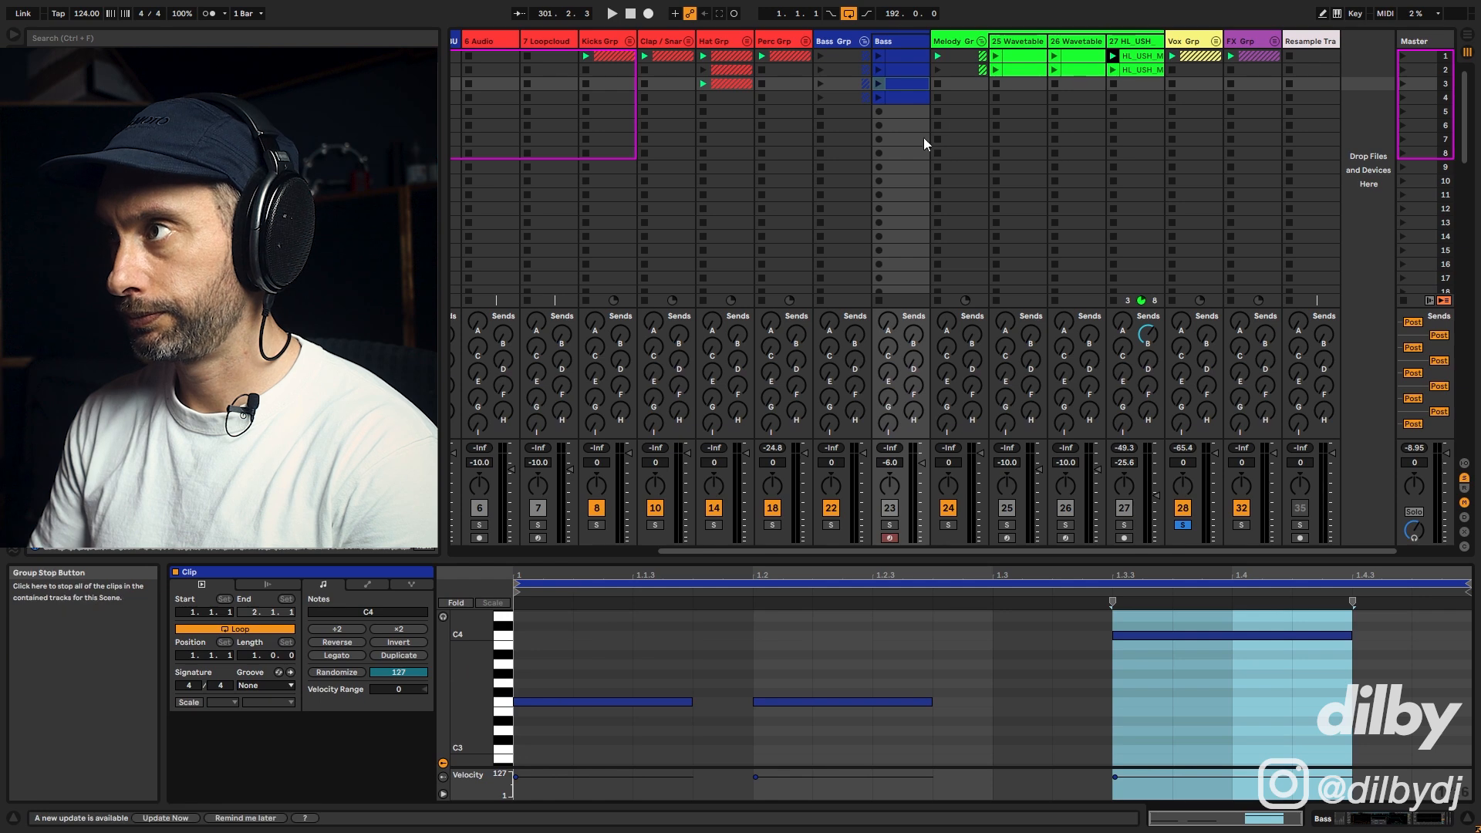
pyautogui.click(917, 99)
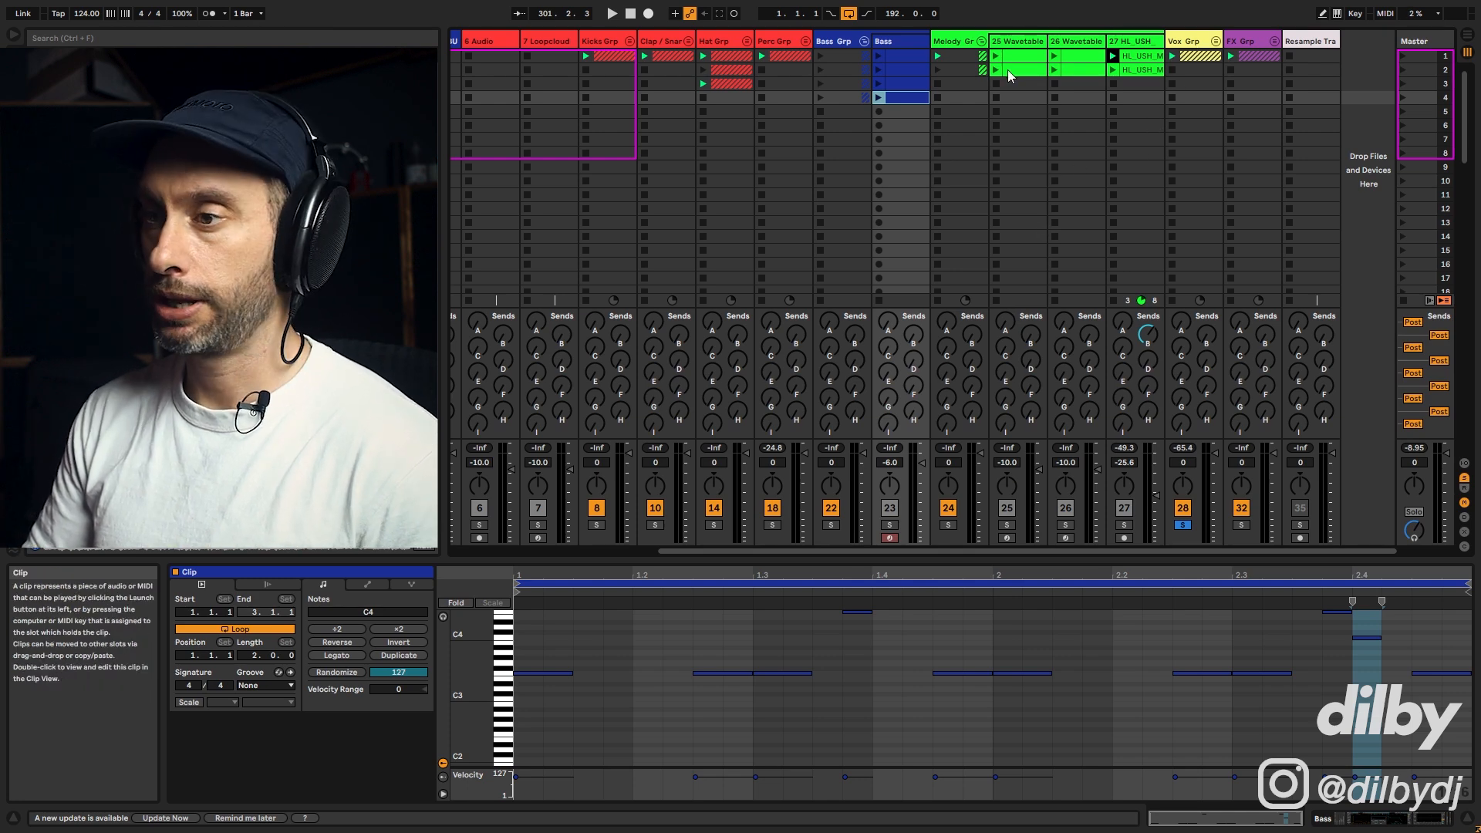
pyautogui.click(1138, 58)
# Step: Show the bass Wavetable device, launch the bass clip, solo bass with the Kicks group and listen to playback
pyautogui.click(892, 522)
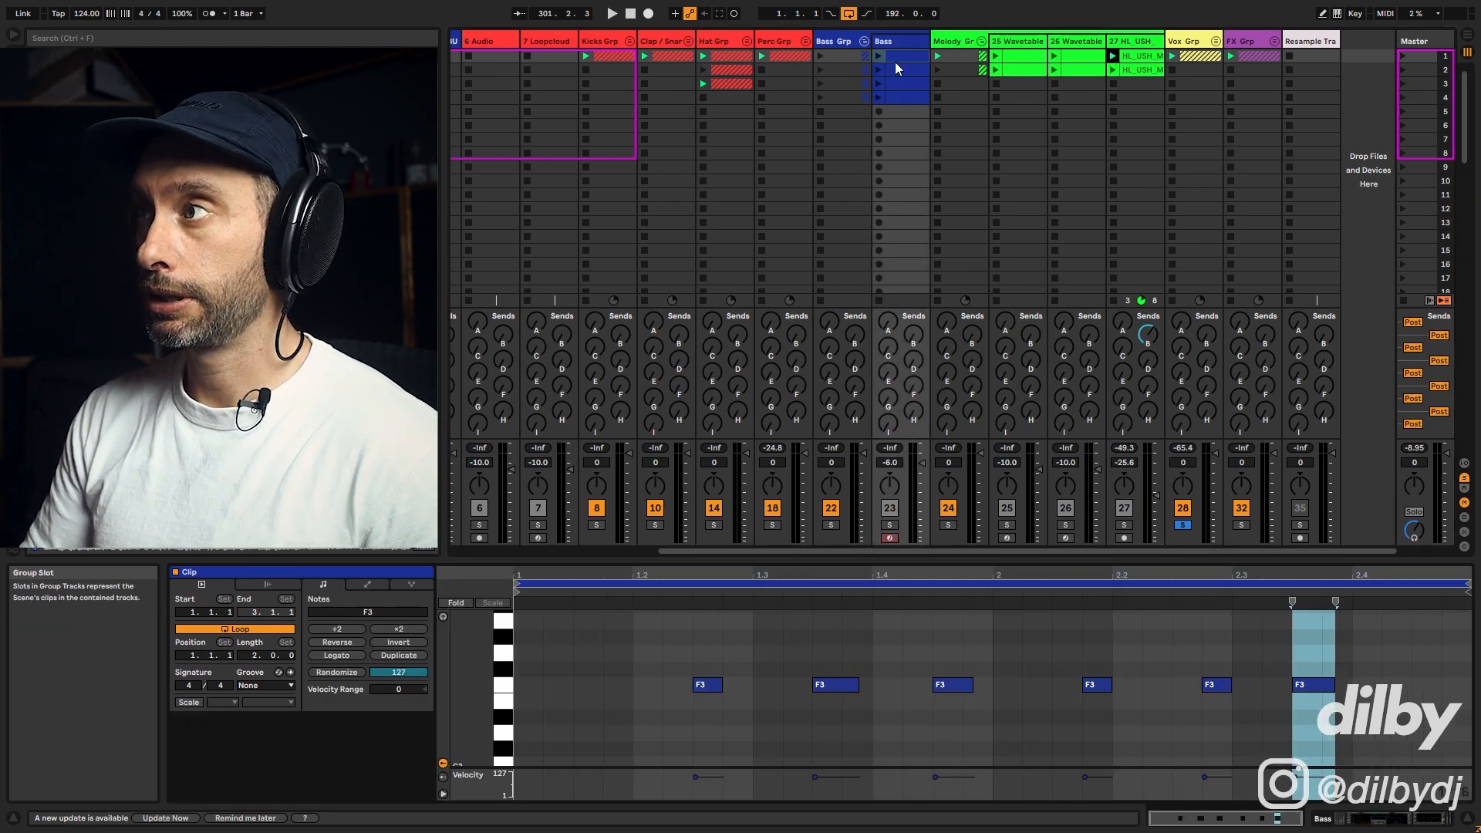
pyautogui.doubleClick(904, 41)
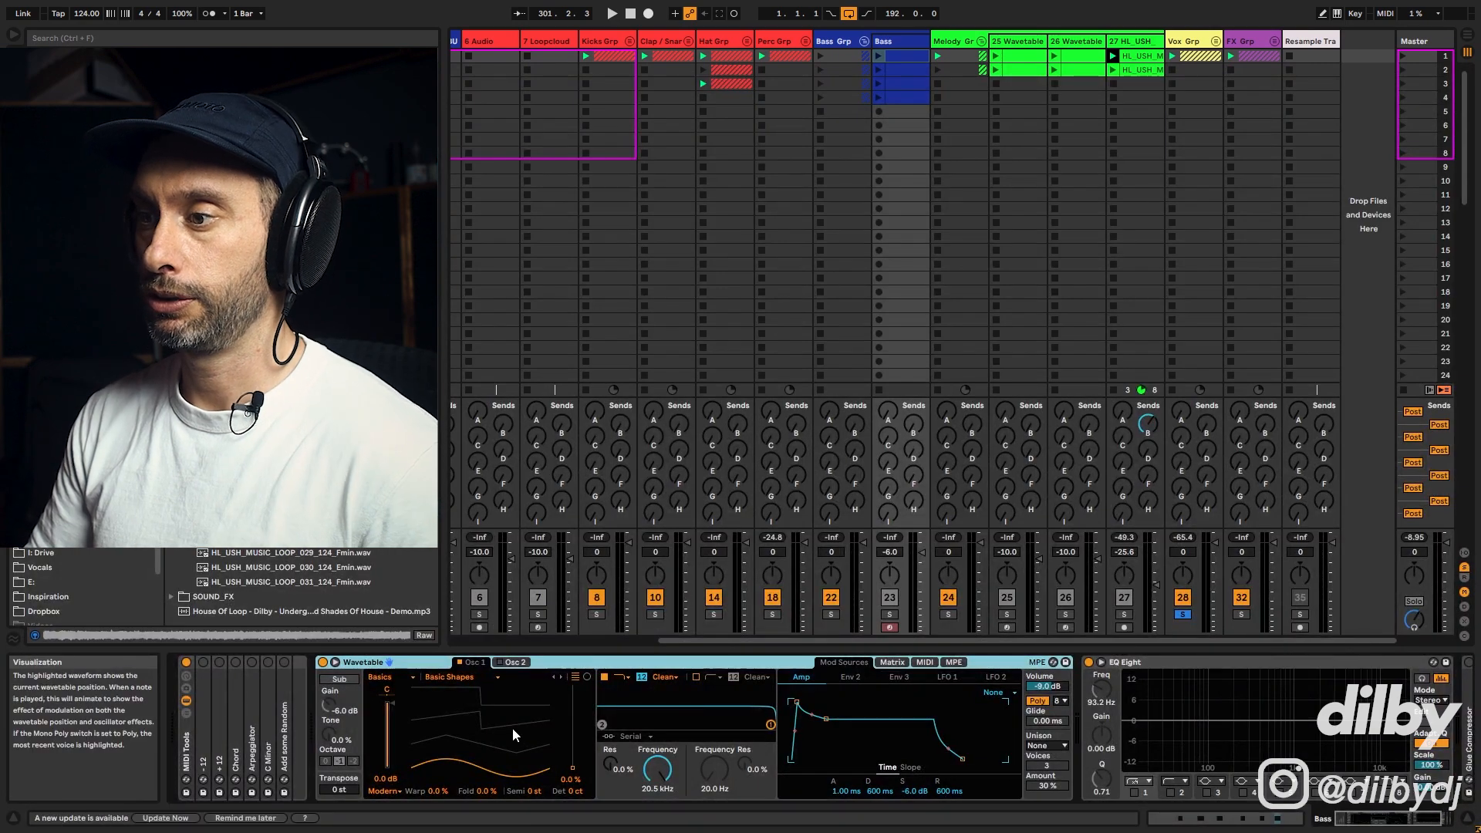
pyautogui.click(904, 55)
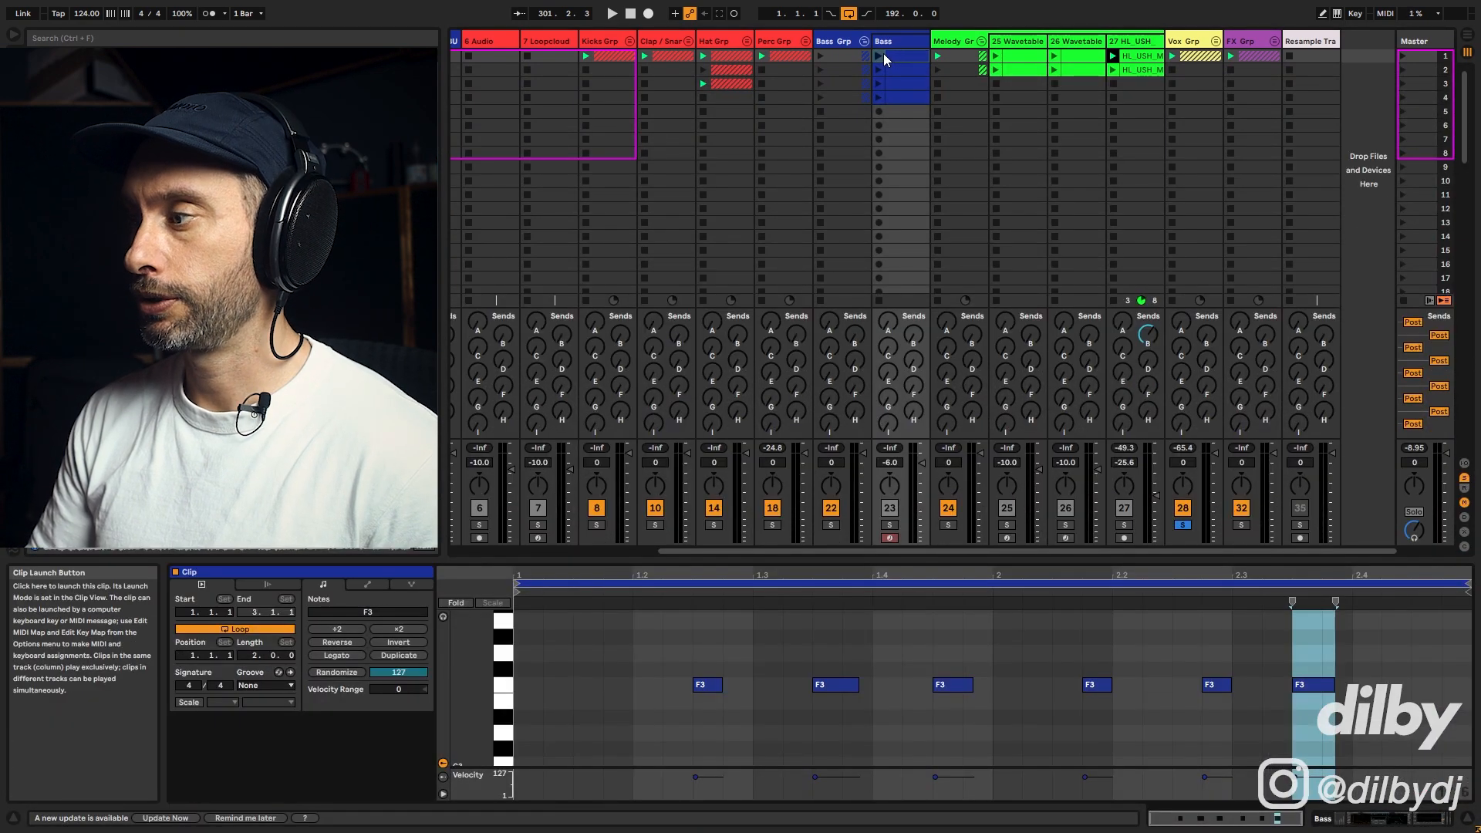
pyautogui.click(879, 56)
pyautogui.click(890, 525)
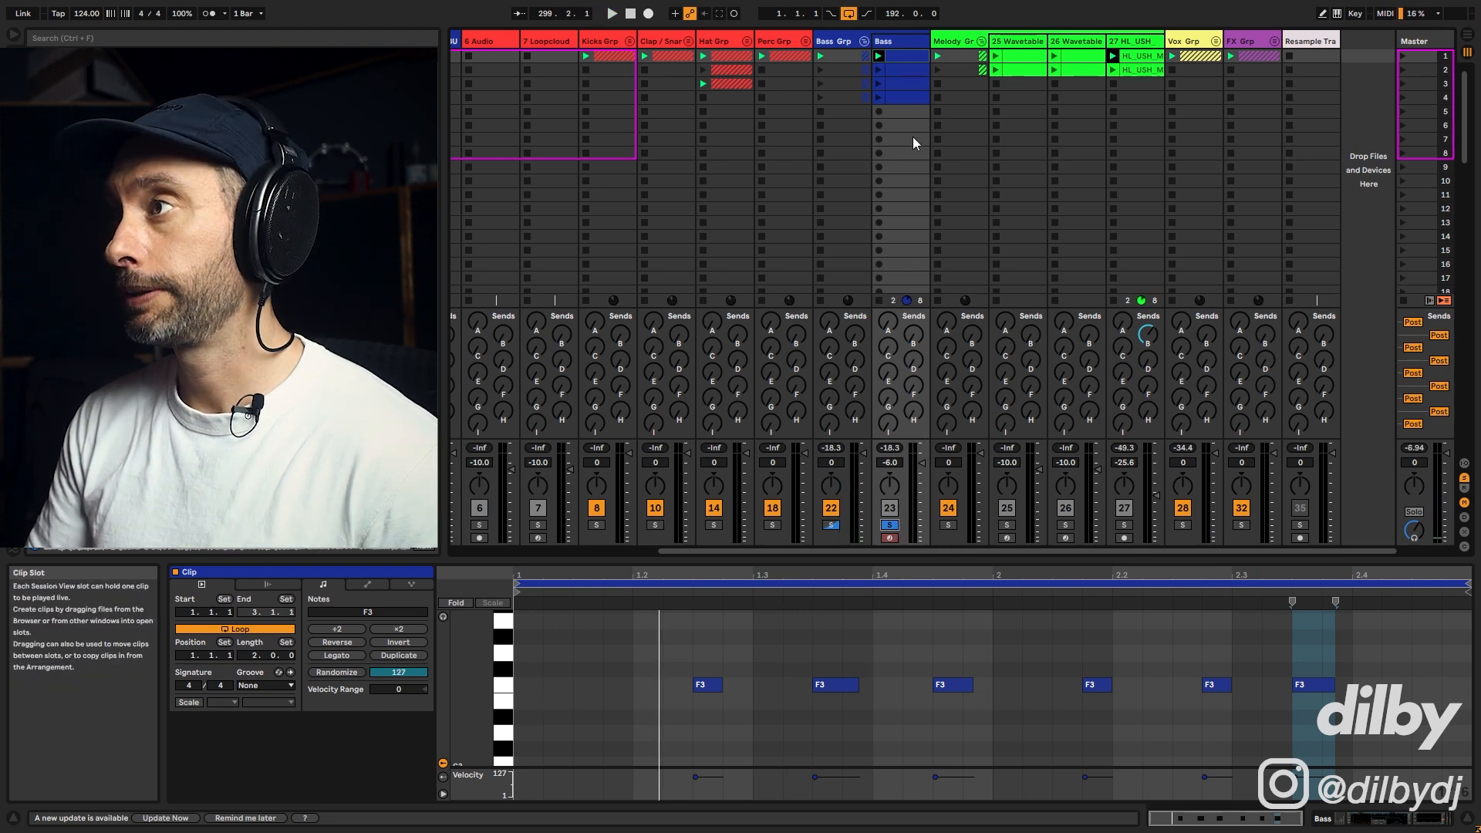
pyautogui.click(596, 526)
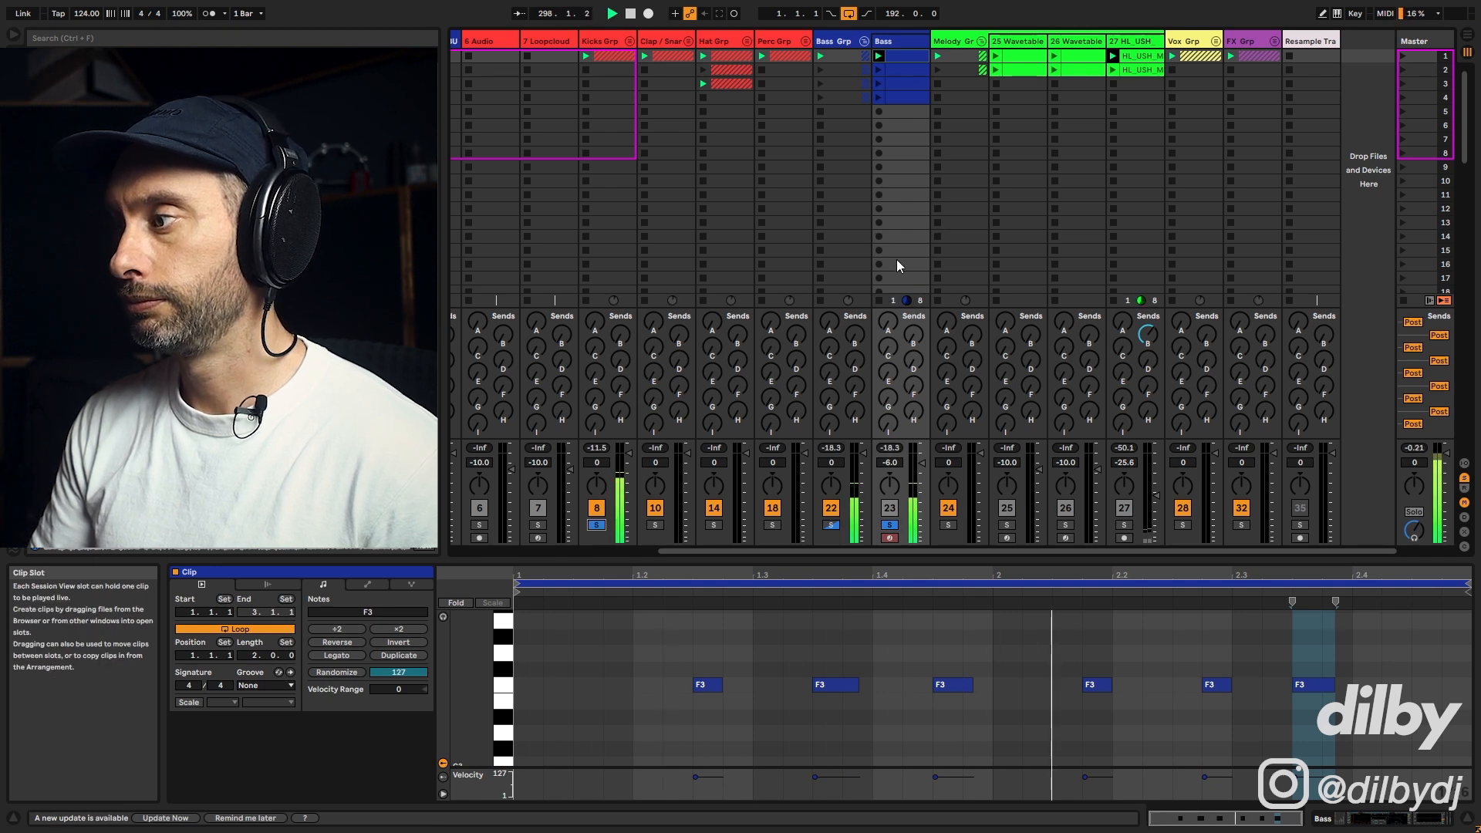
pyautogui.press('space')
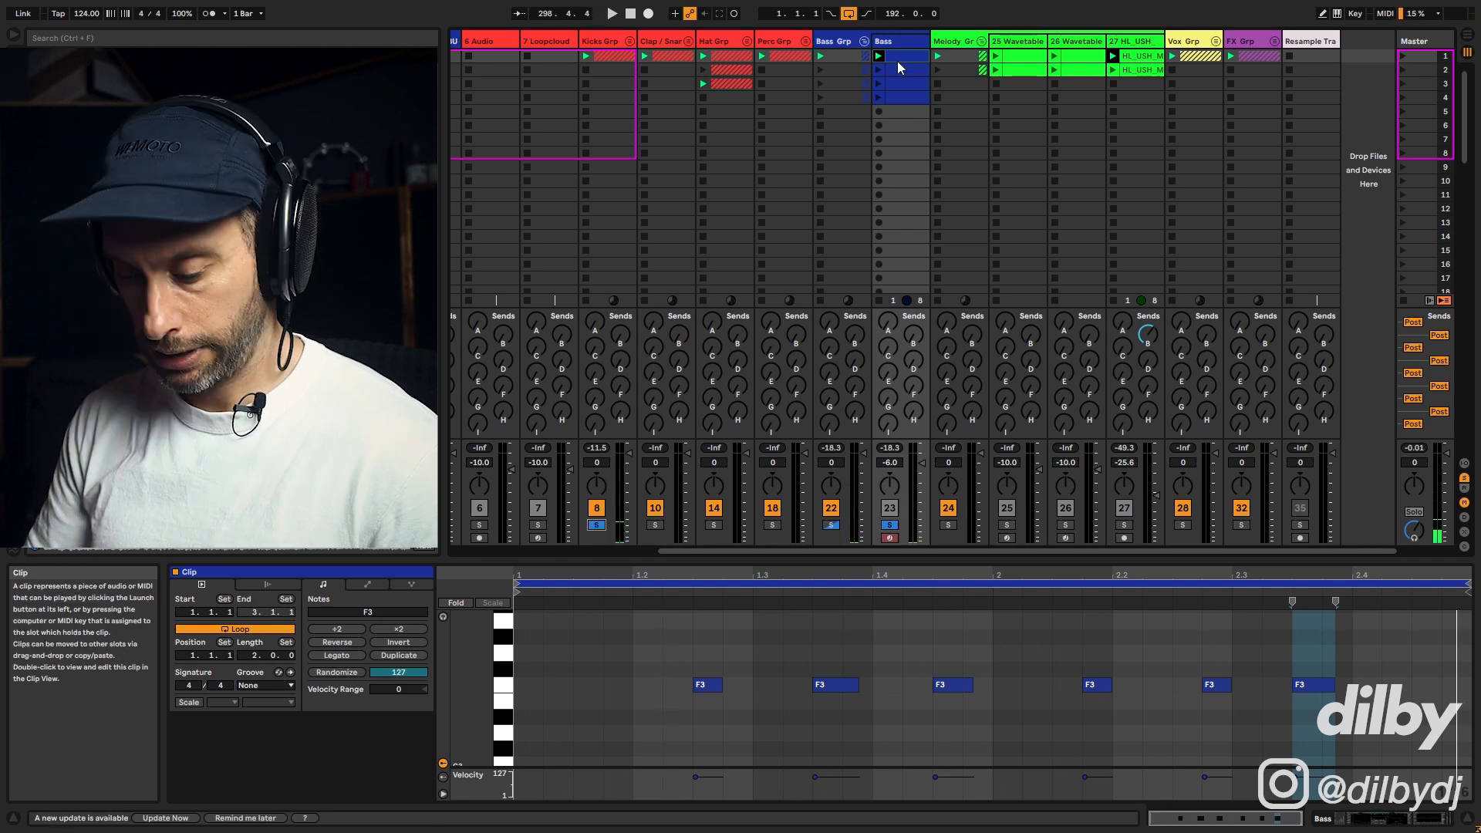
pyautogui.hotkey('shift', 'Tab')
pyautogui.scroll(-1, 526, 627)
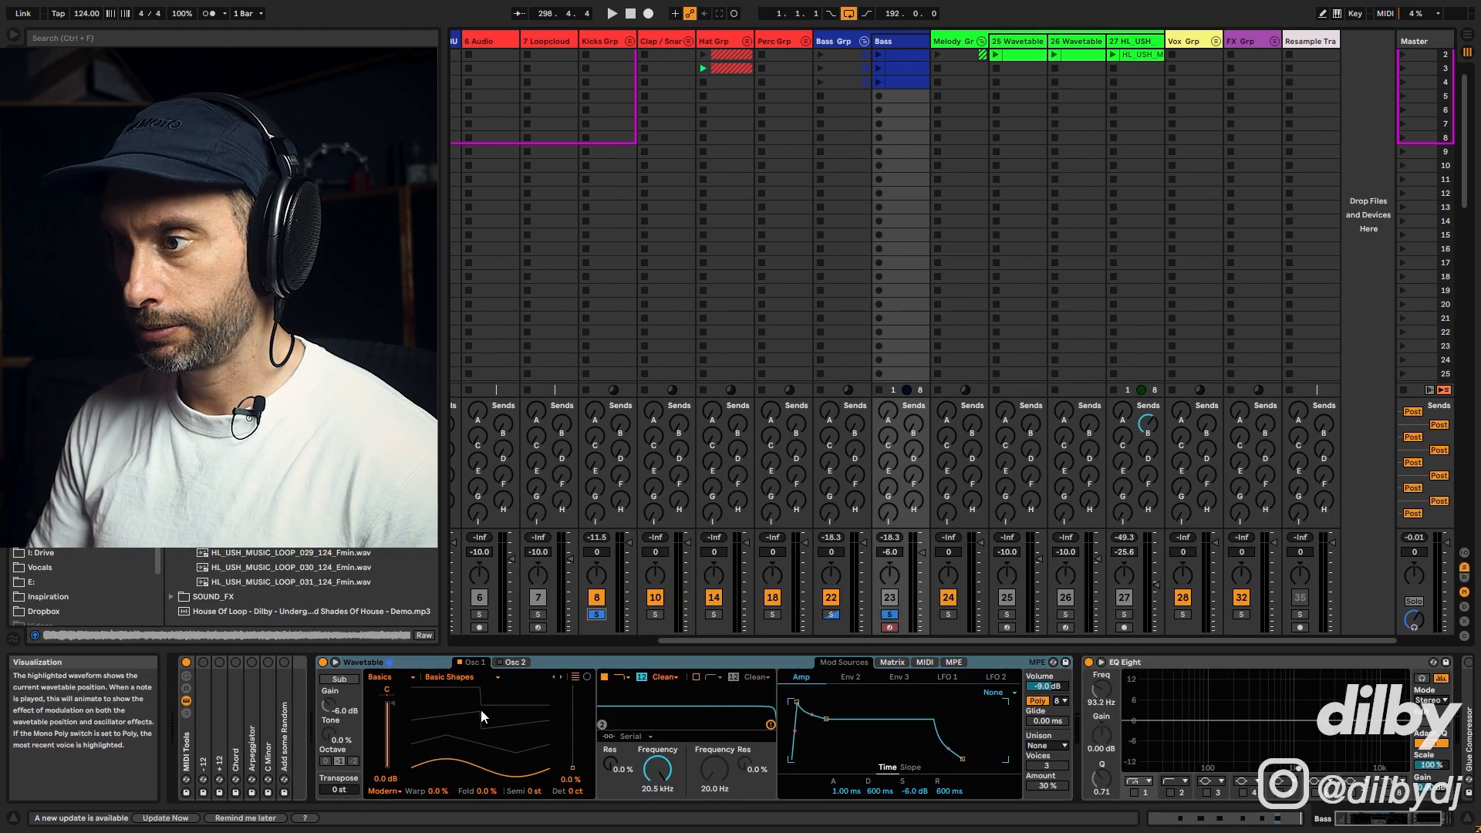
pyautogui.press('space')
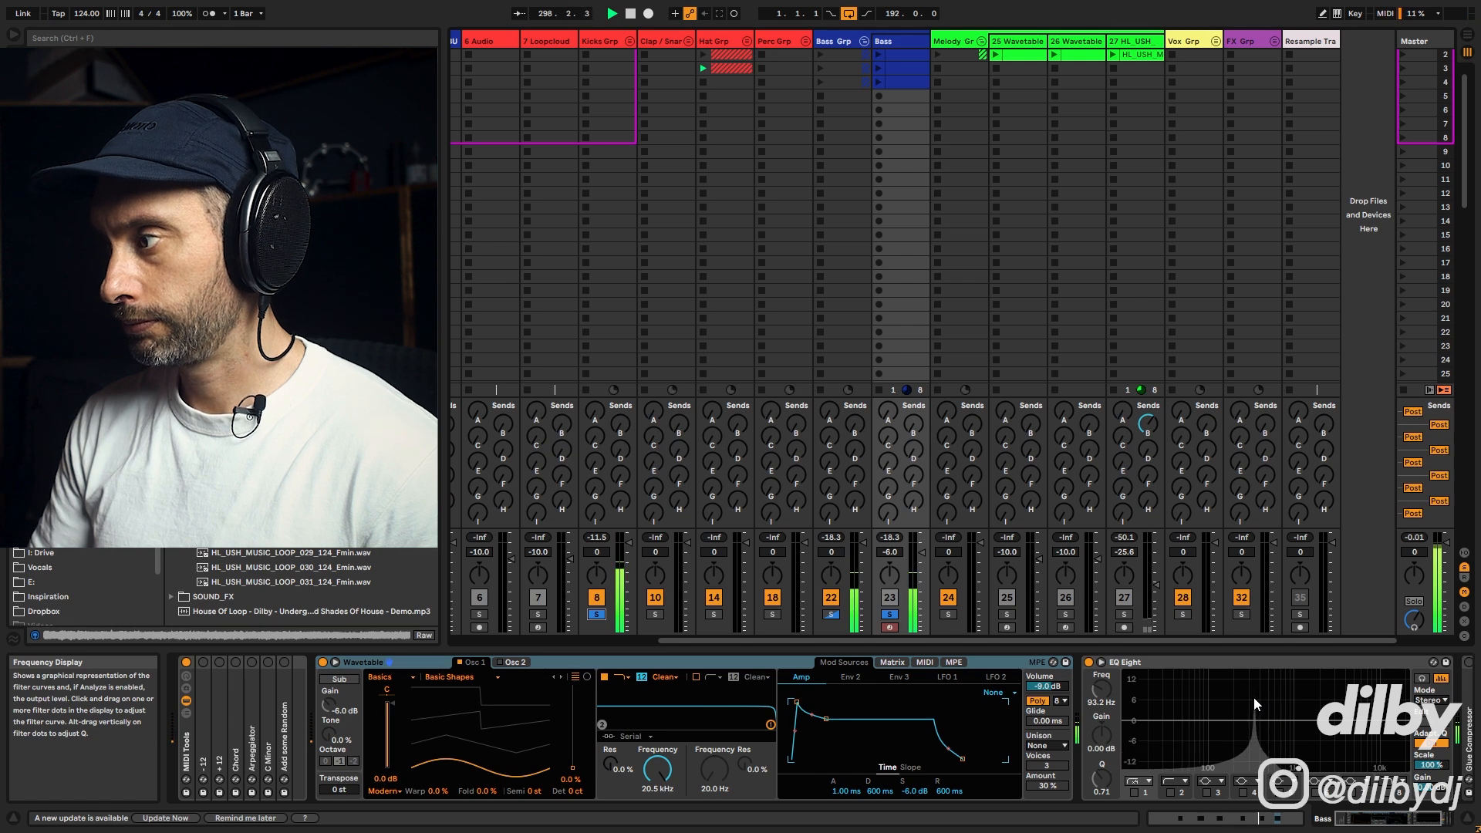
pyautogui.press('space')
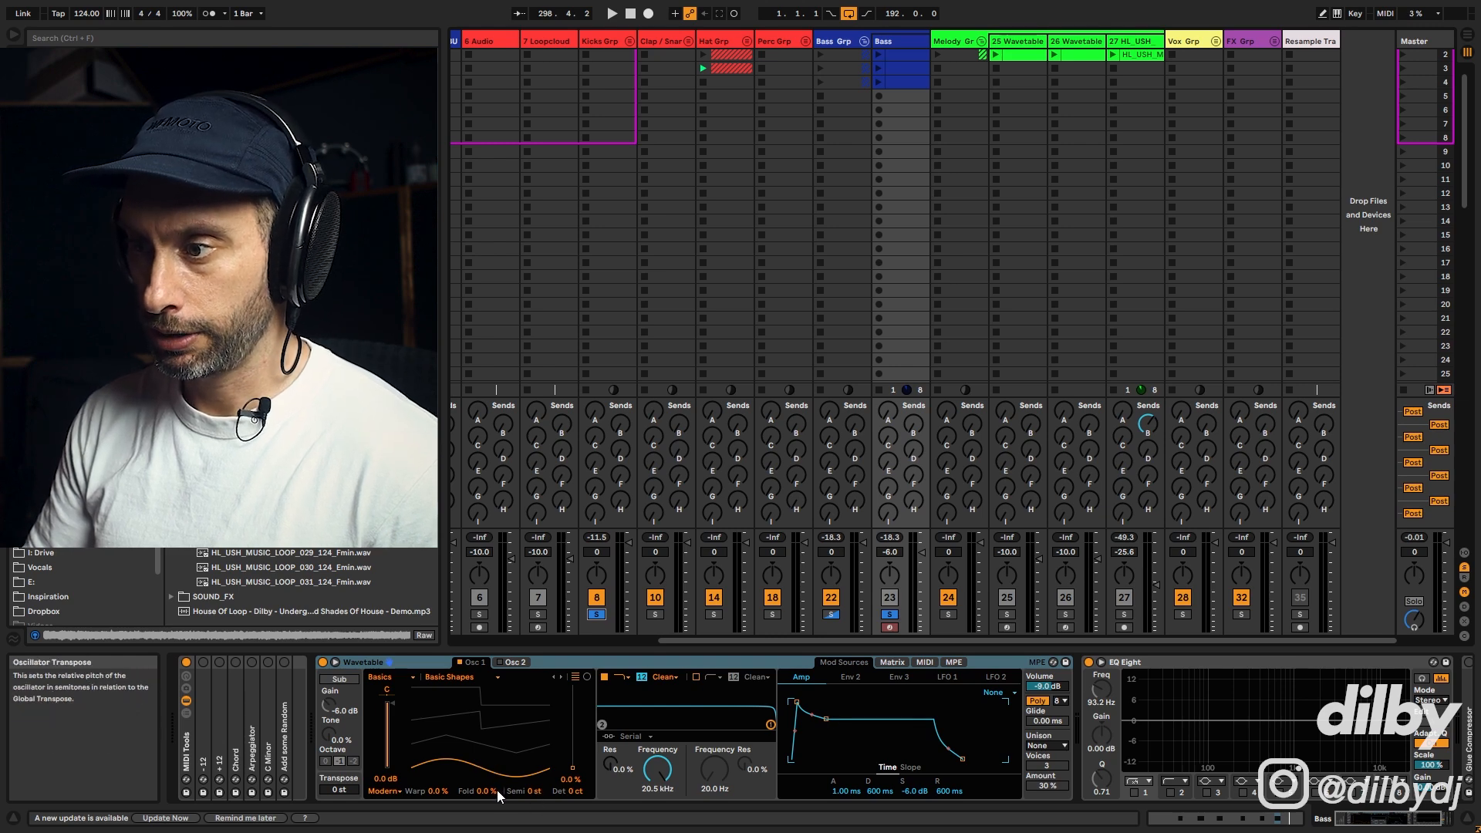
# Step: Lower the Wavetable's global Transpose for the bass and play it back to hear the change
pyautogui.click(537, 791)
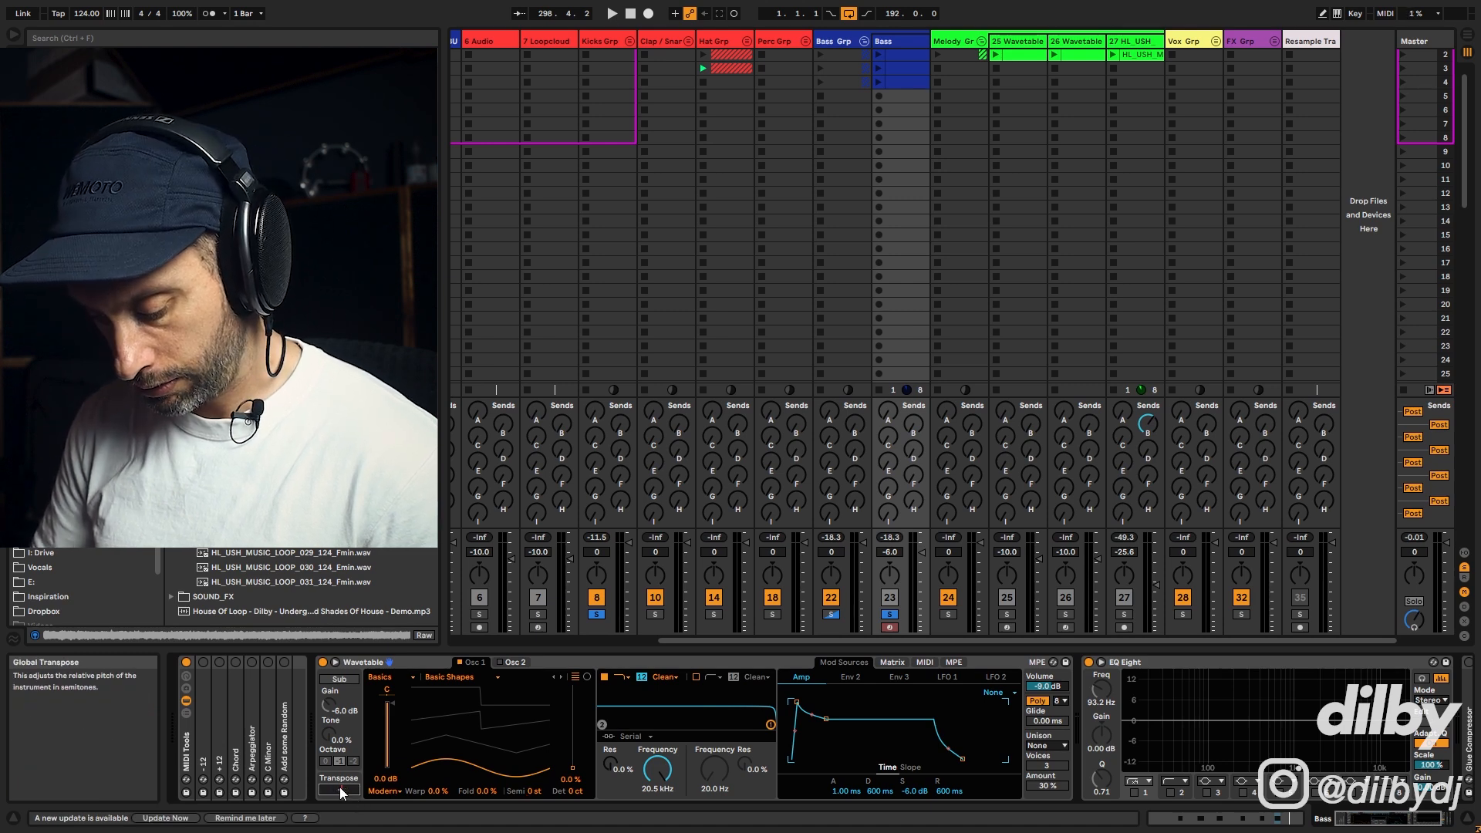
pyautogui.press('Return')
pyautogui.press('space')
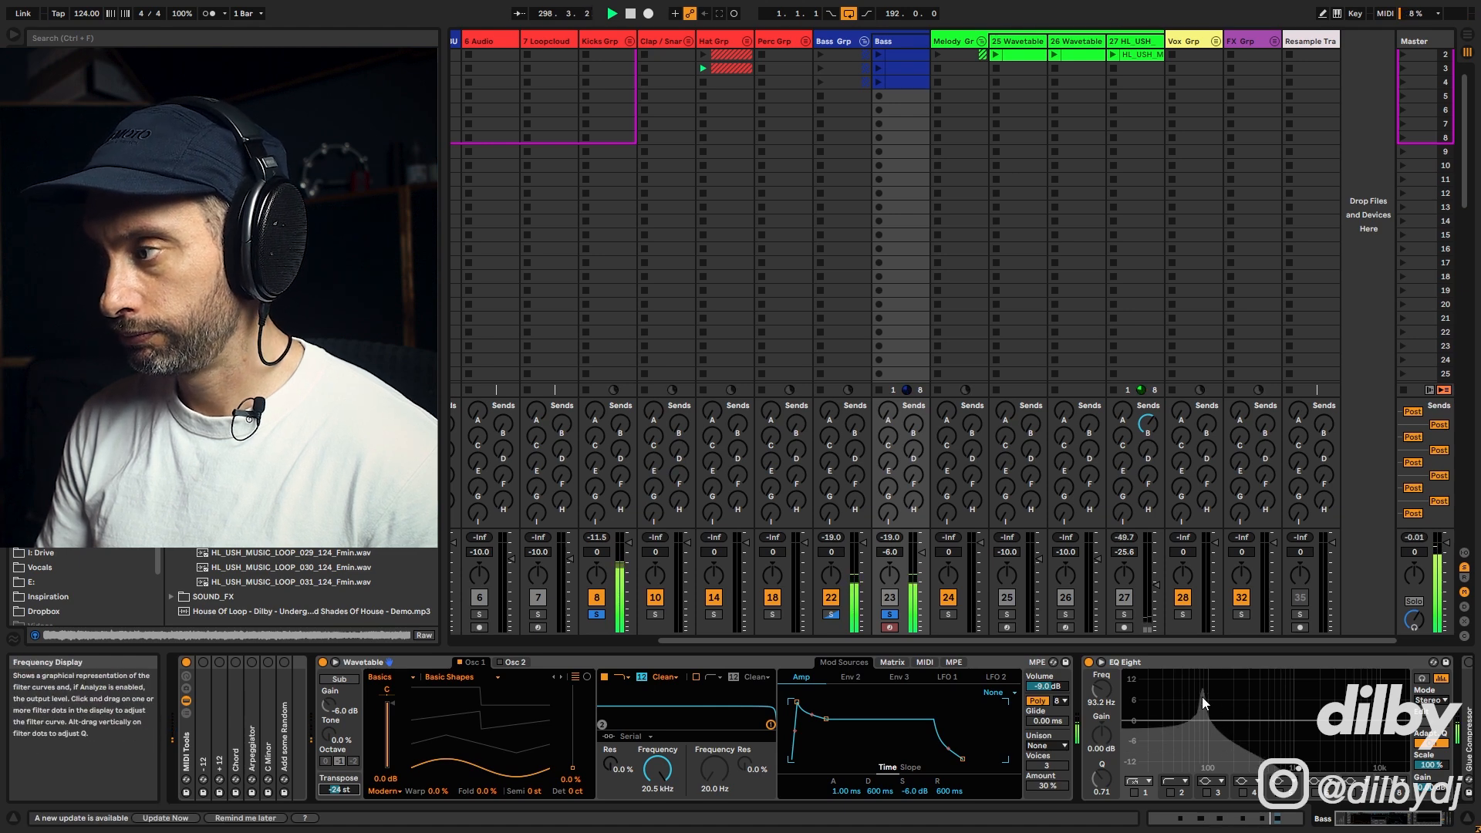
pyautogui.press('space')
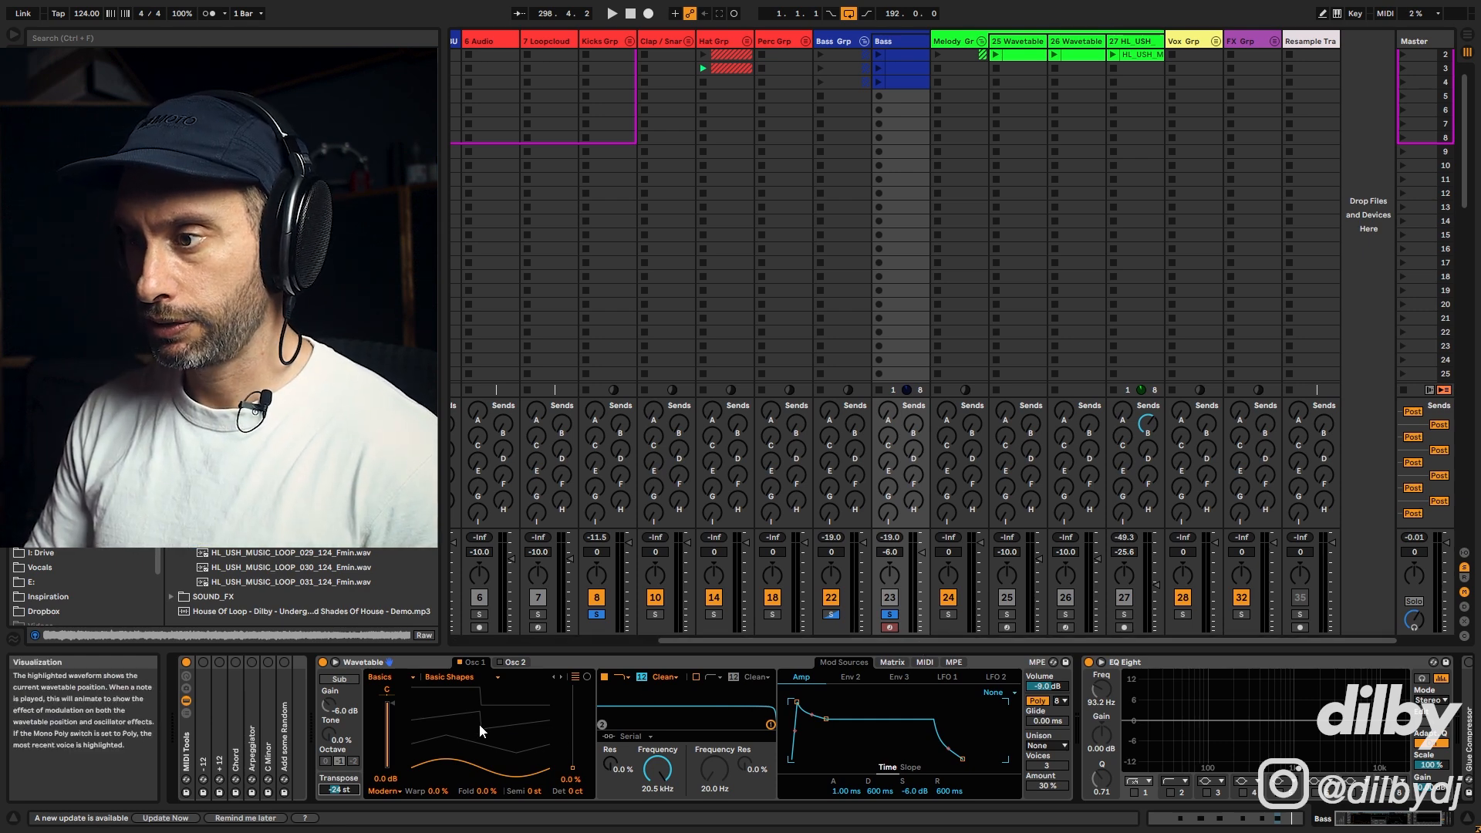
# Step: Play the bass and sweep the Osc 1 wavetable position, settling it at 66%
pyautogui.press('space')
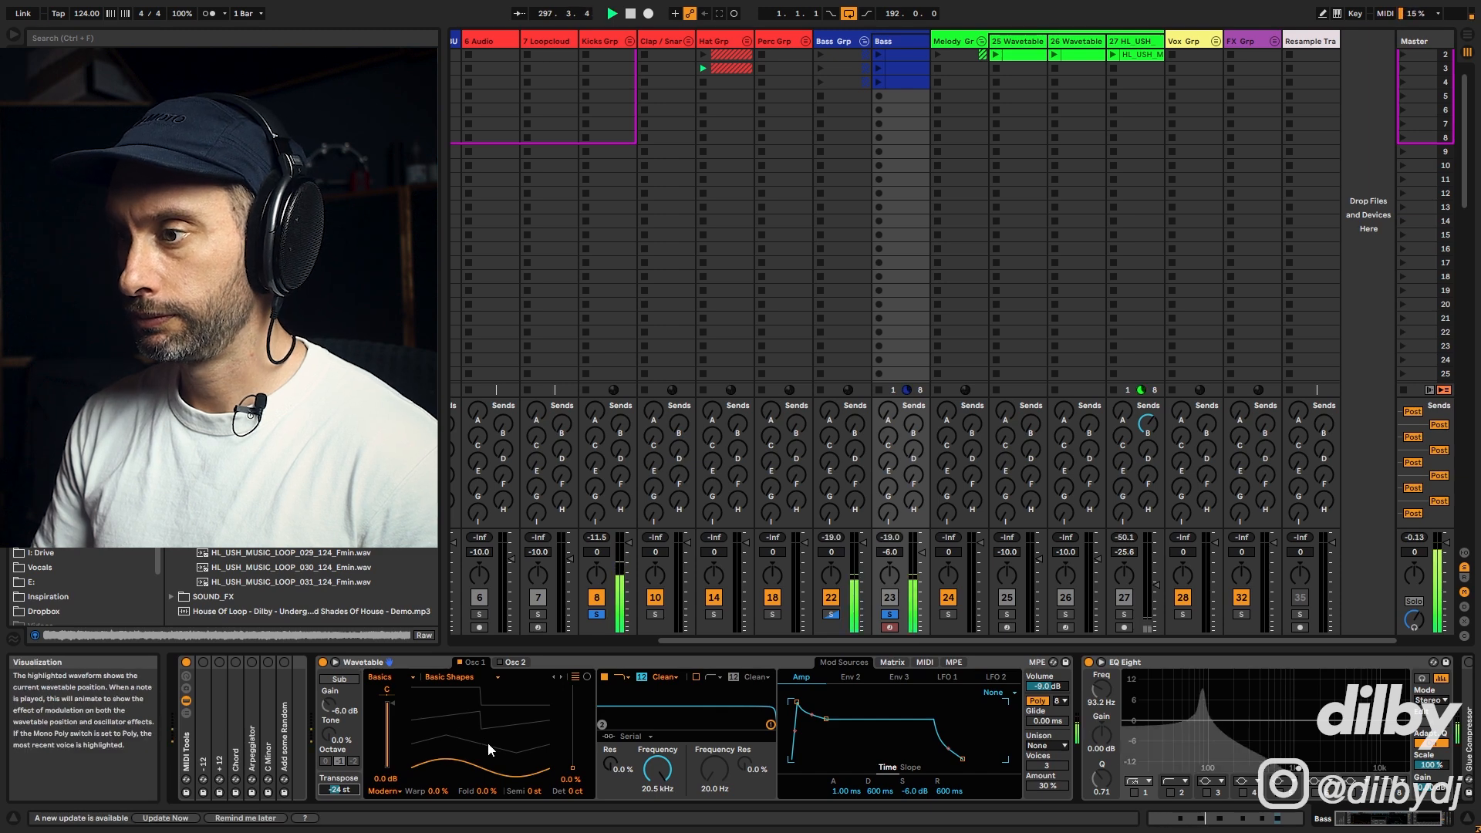
pyautogui.moveTo(491, 748); pyautogui.dragTo(491, 722)
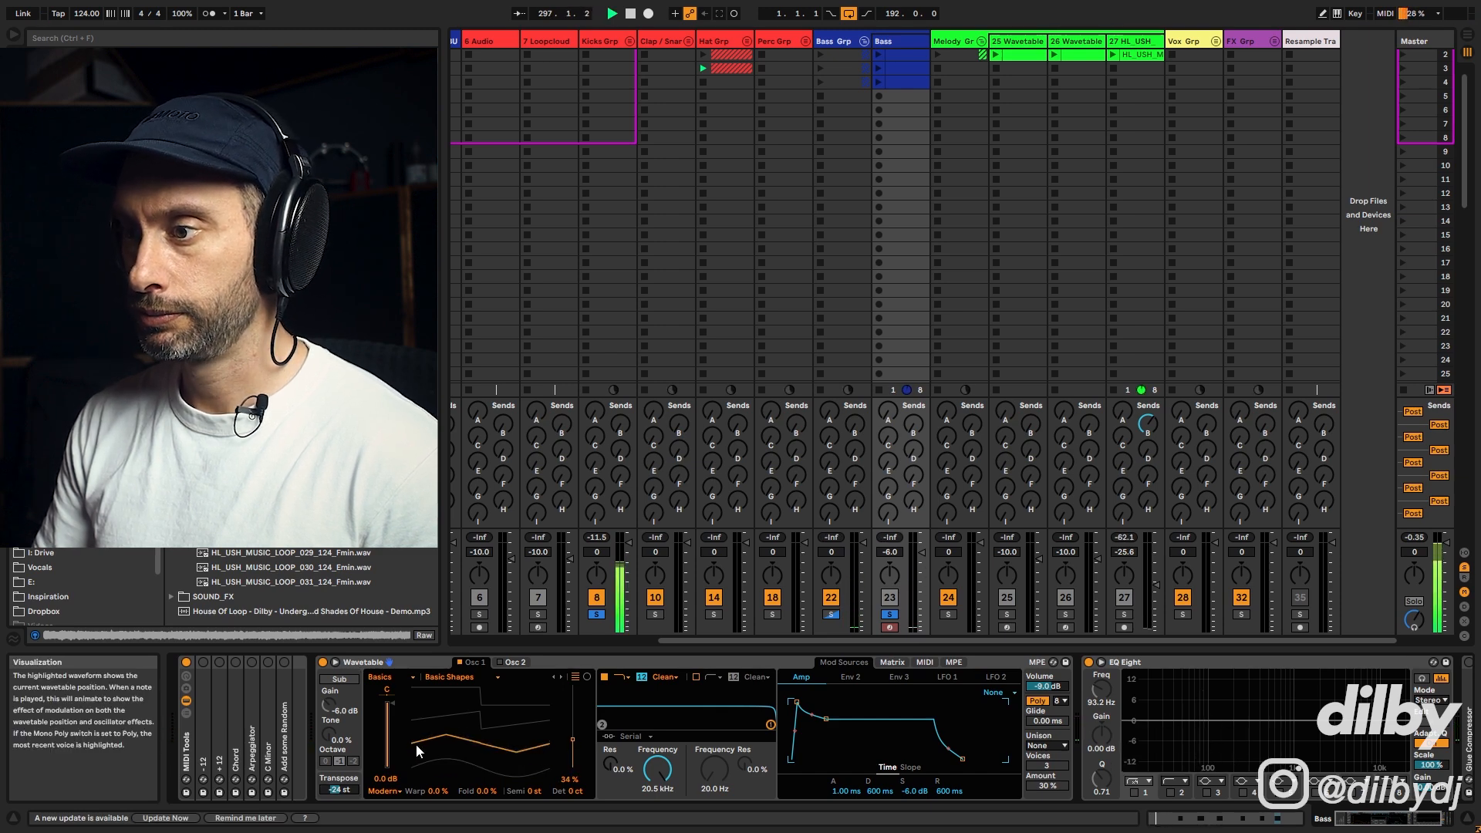
pyautogui.click(480, 724)
pyautogui.press('space')
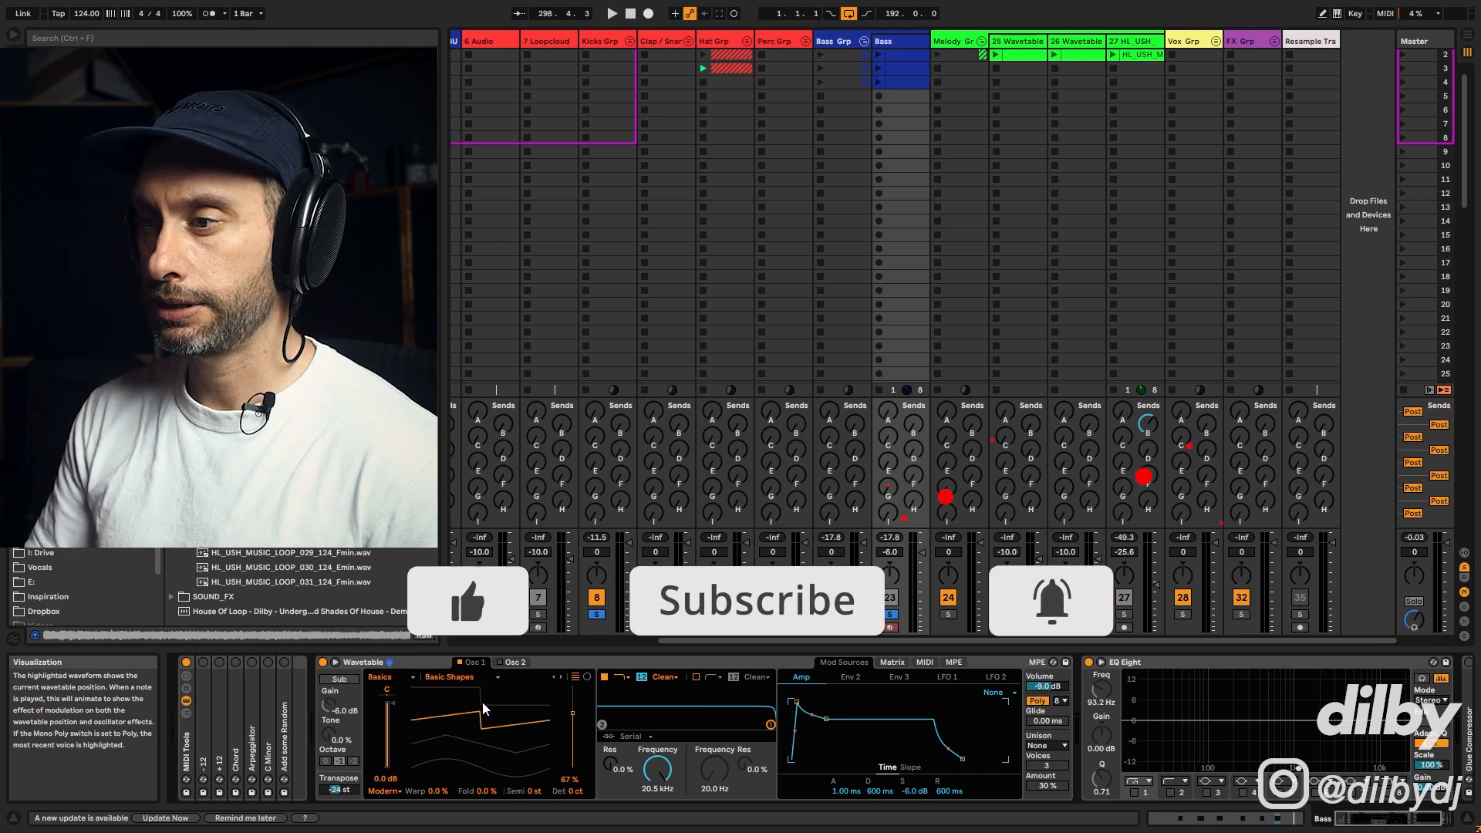
pyautogui.moveTo(480, 697); pyautogui.dragTo(415, 692)
pyautogui.press('space')
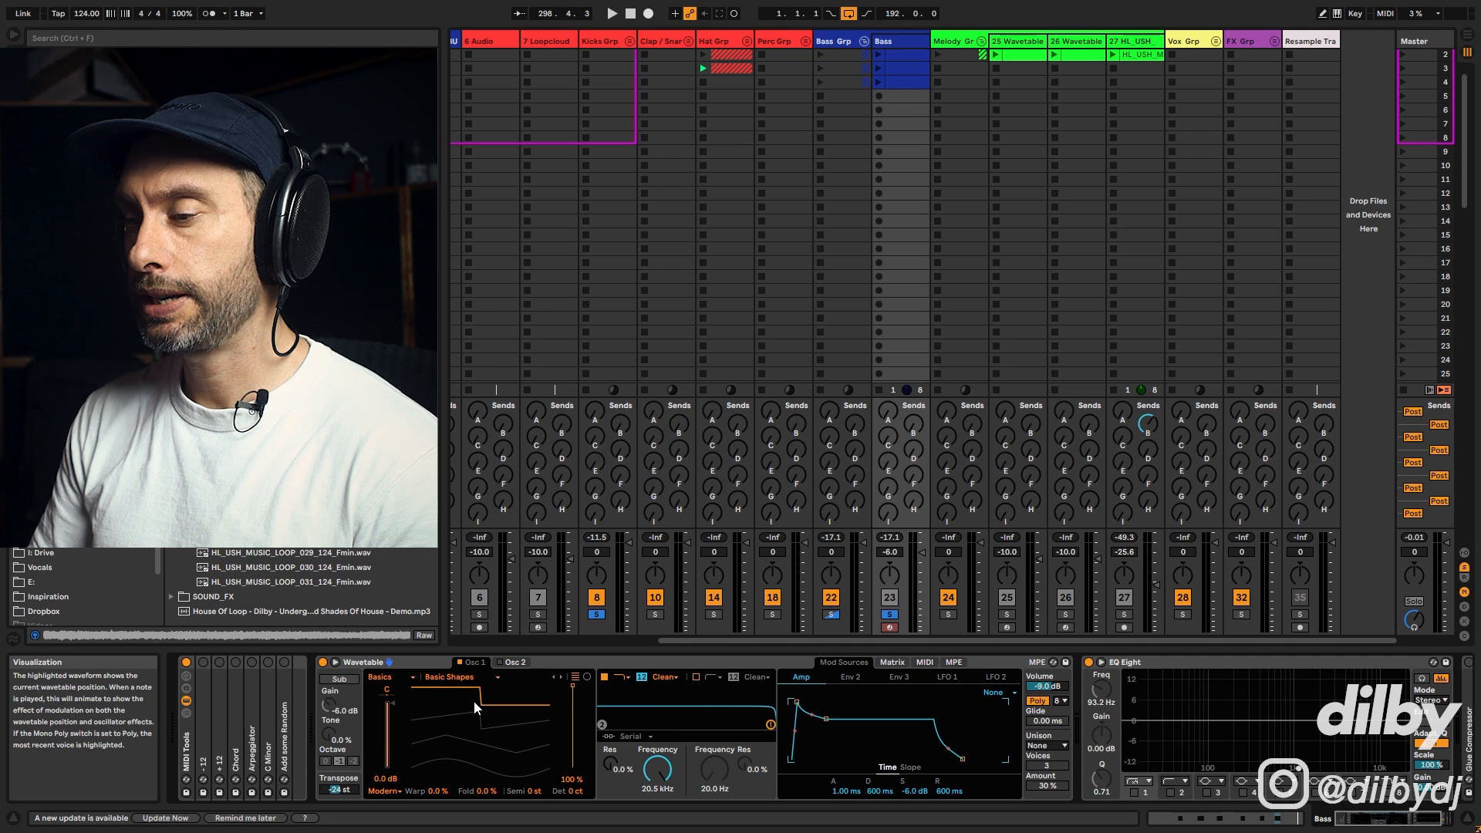
pyautogui.moveTo(486, 703); pyautogui.dragTo(486, 722)
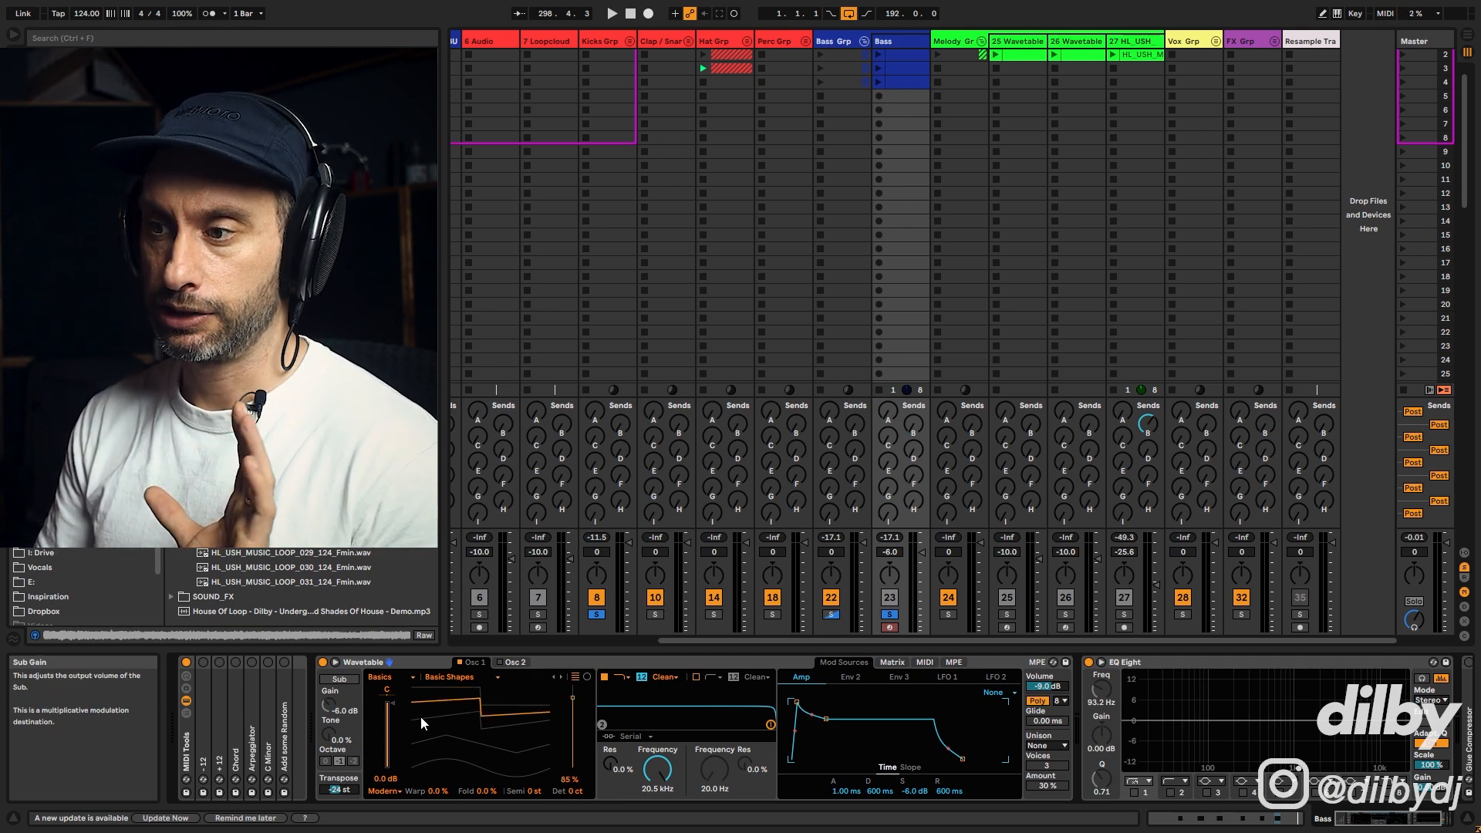
pyautogui.moveTo(489, 719); pyautogui.dragTo(490, 742)
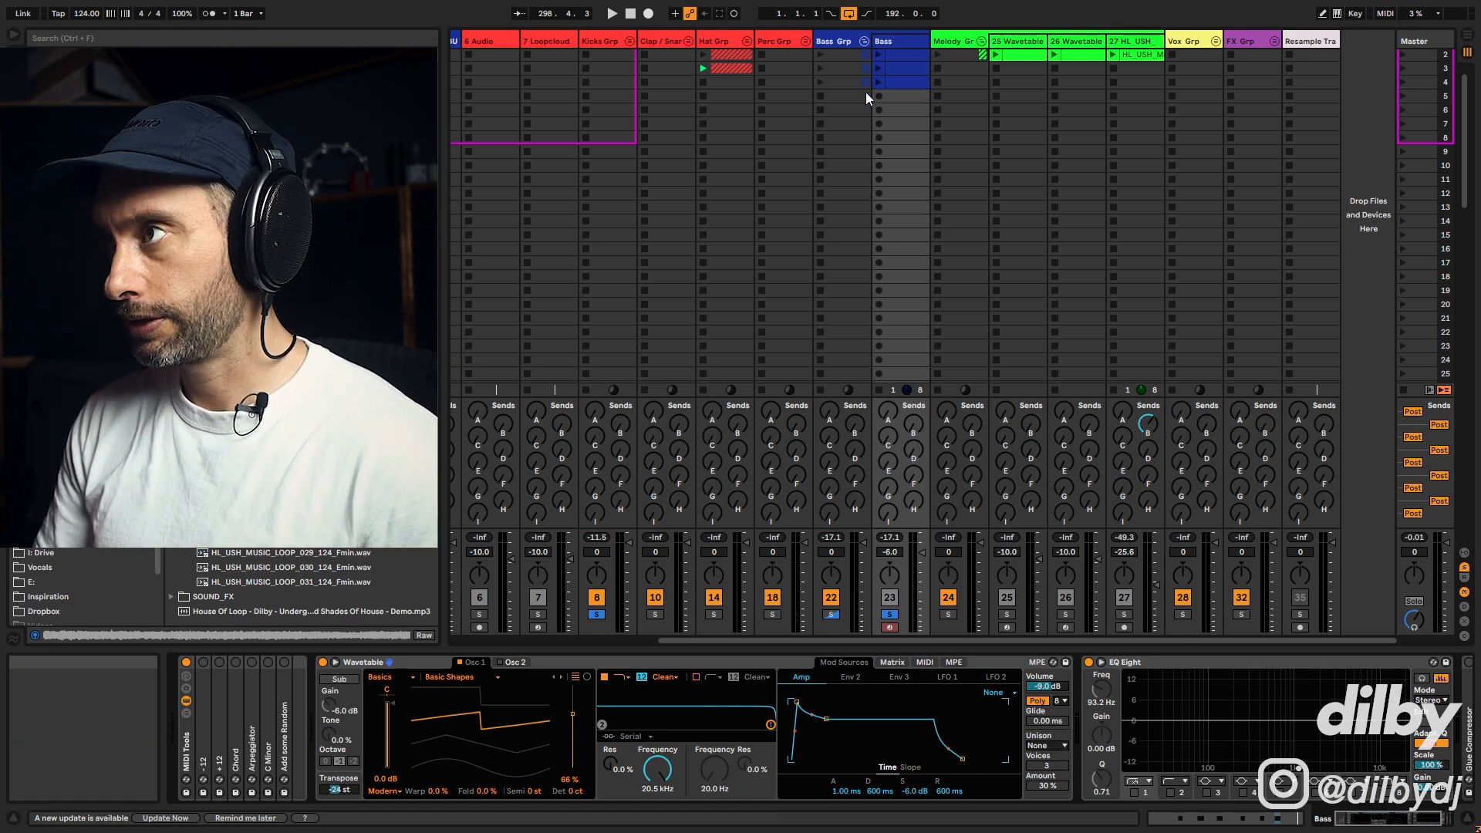
# Step: Play the bass and reshape the Amp envelope to 212 ms decay, -11 dB sustain and 307 ms release
pyautogui.scroll(1, 899, 132)
pyautogui.press('space')
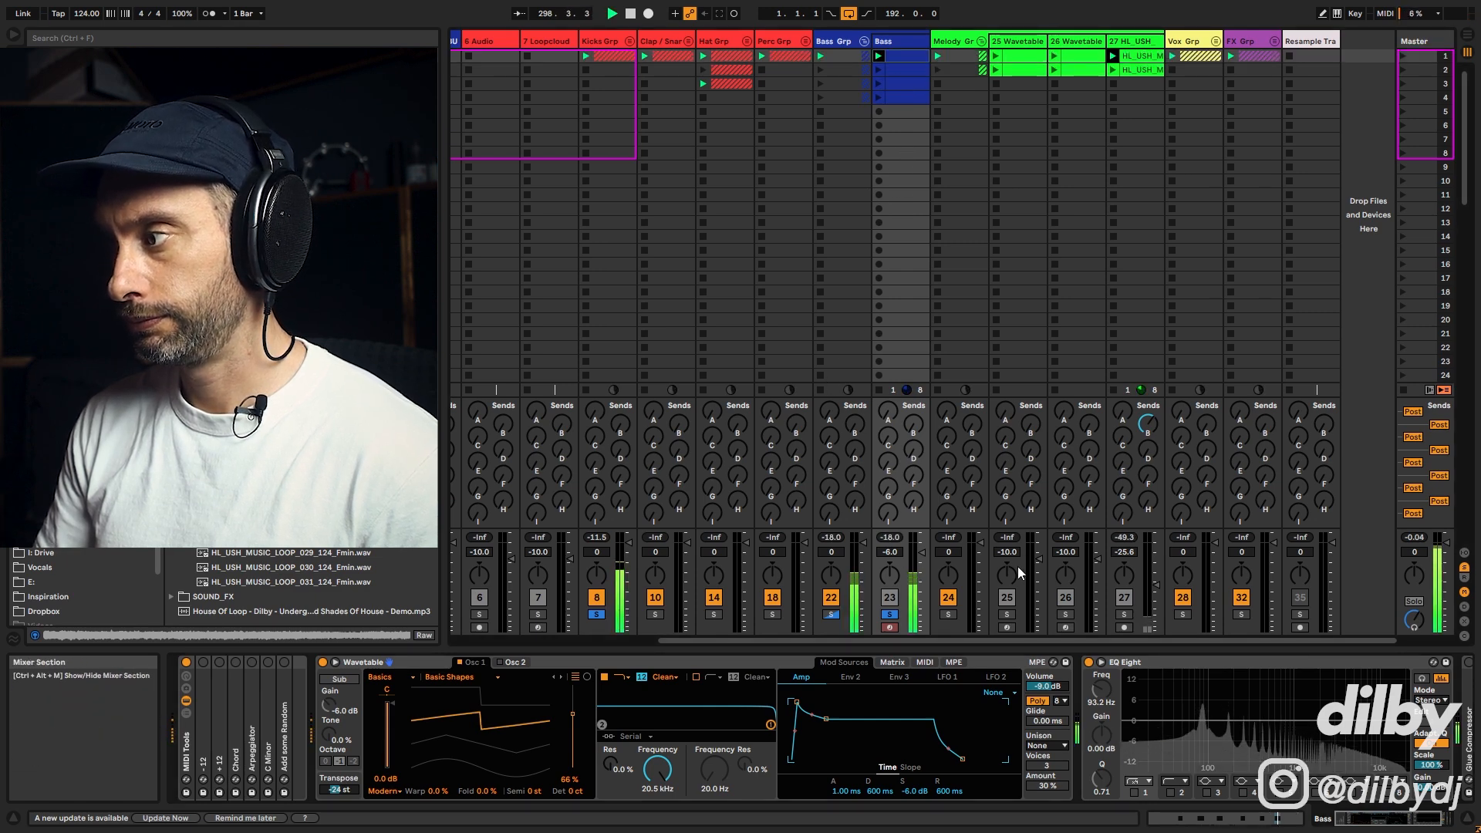
pyautogui.press('space')
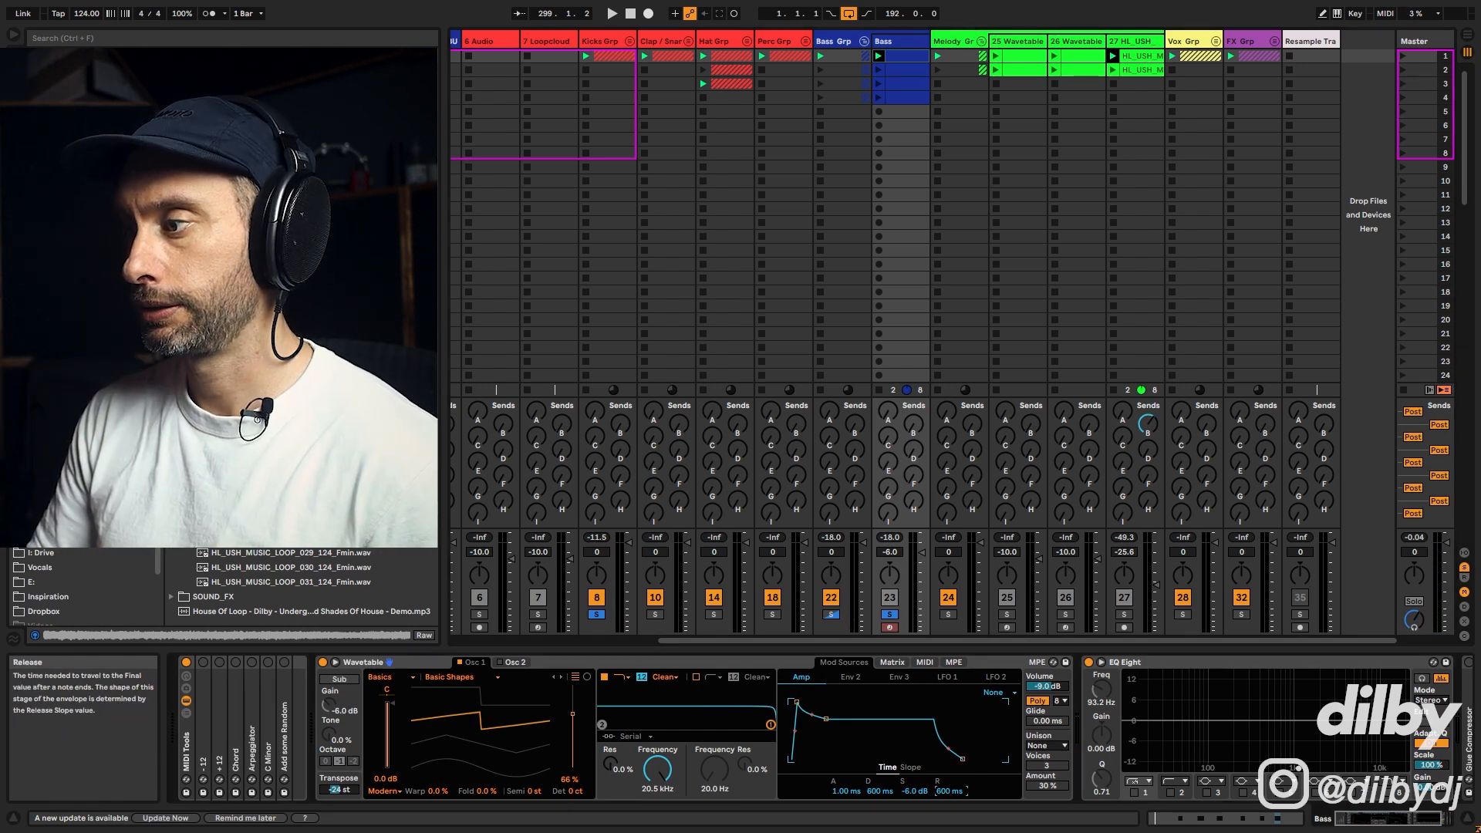
pyautogui.press('space')
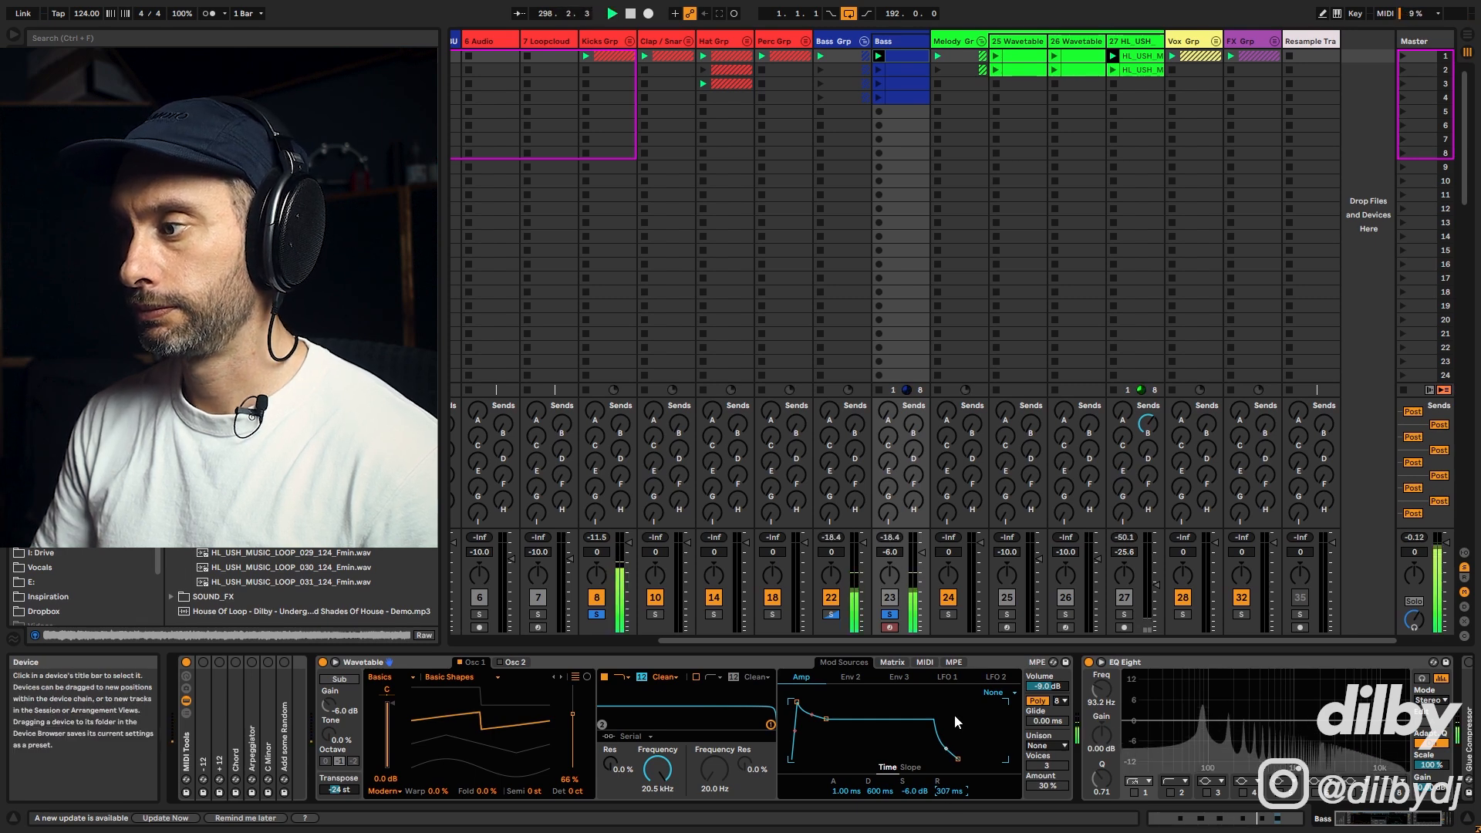
pyautogui.press('space')
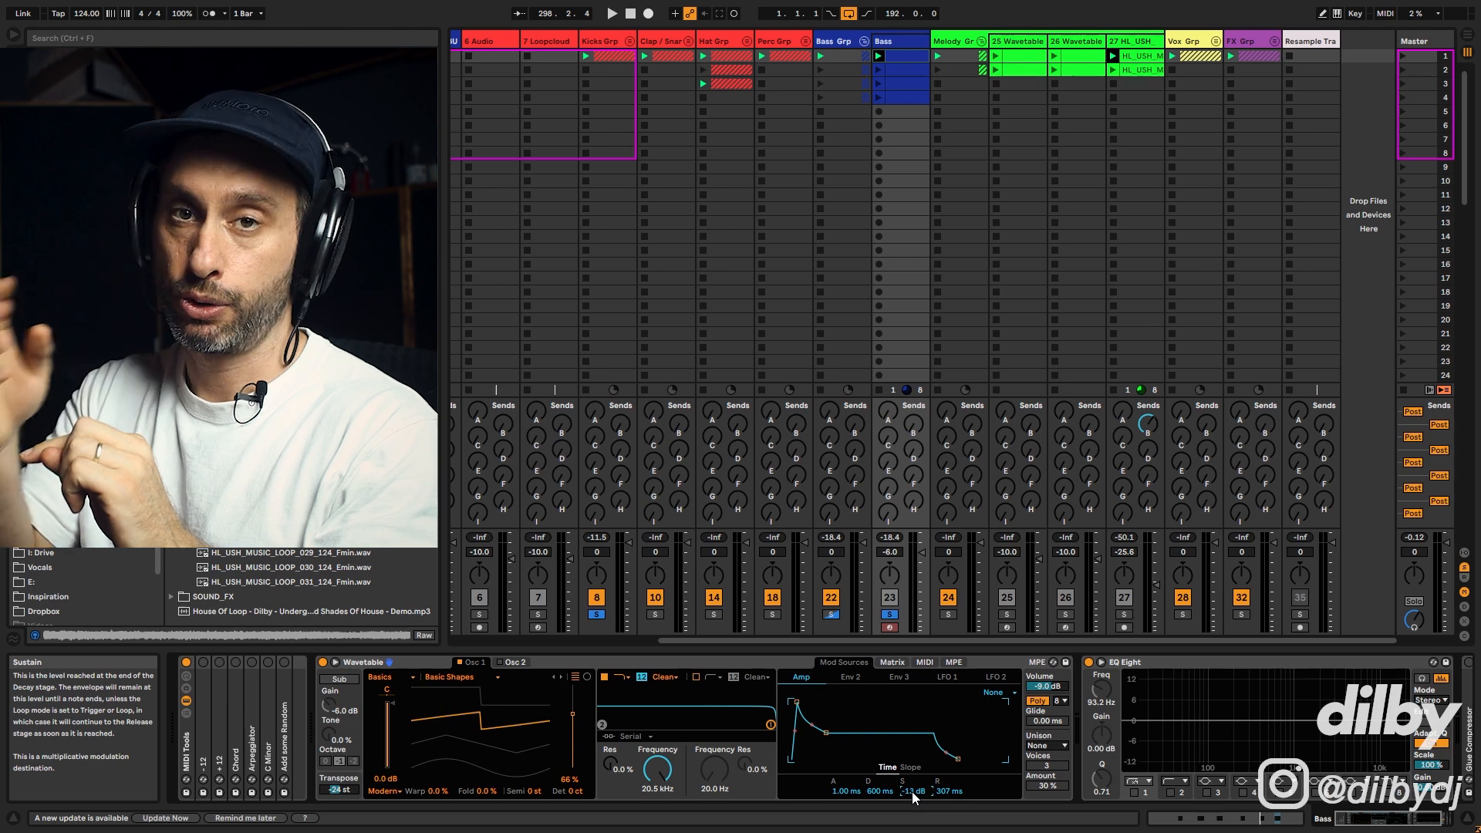
pyautogui.press('space')
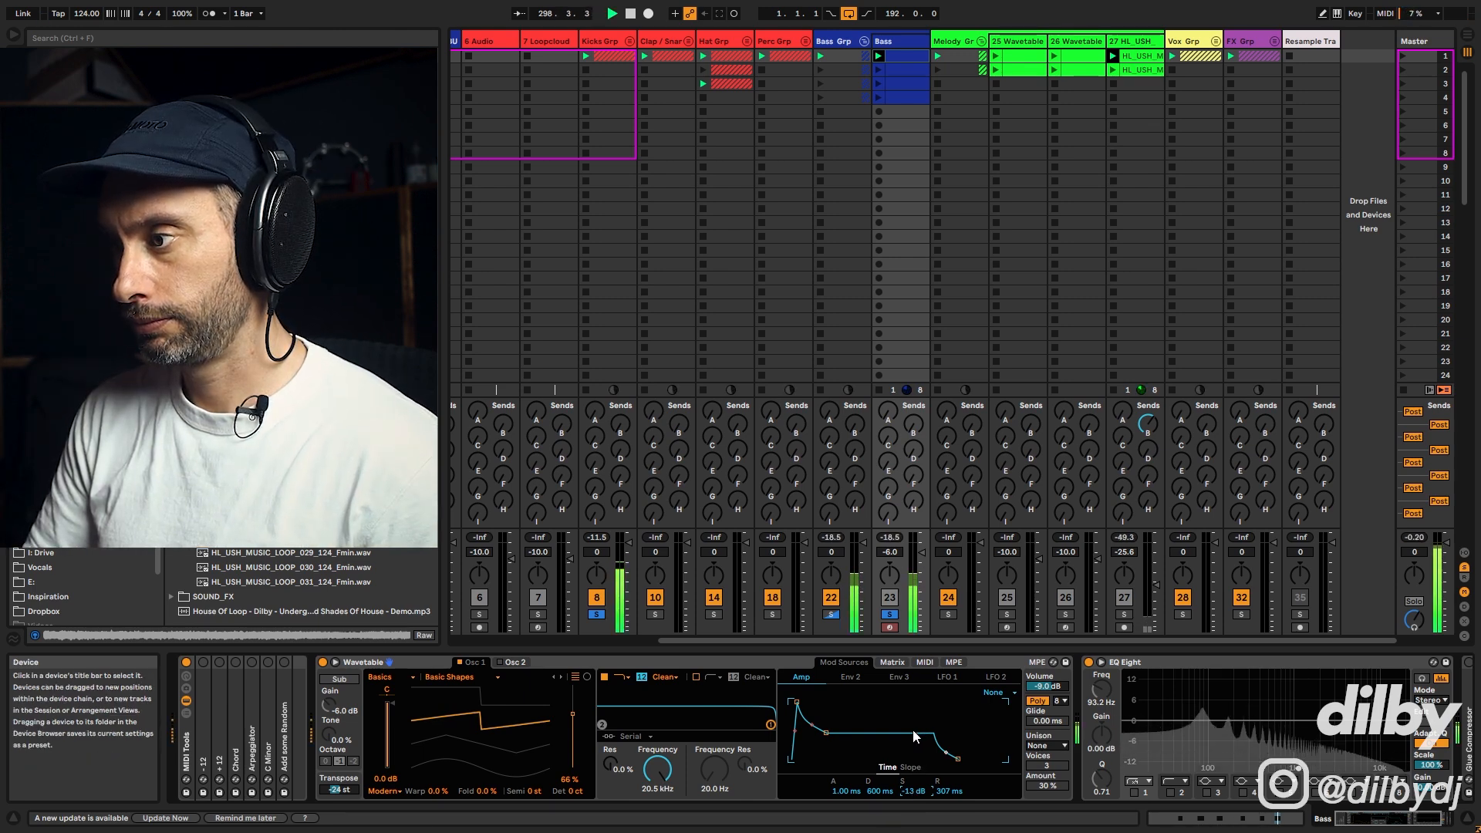
pyautogui.moveTo(877, 792); pyautogui.dragTo(877, 803)
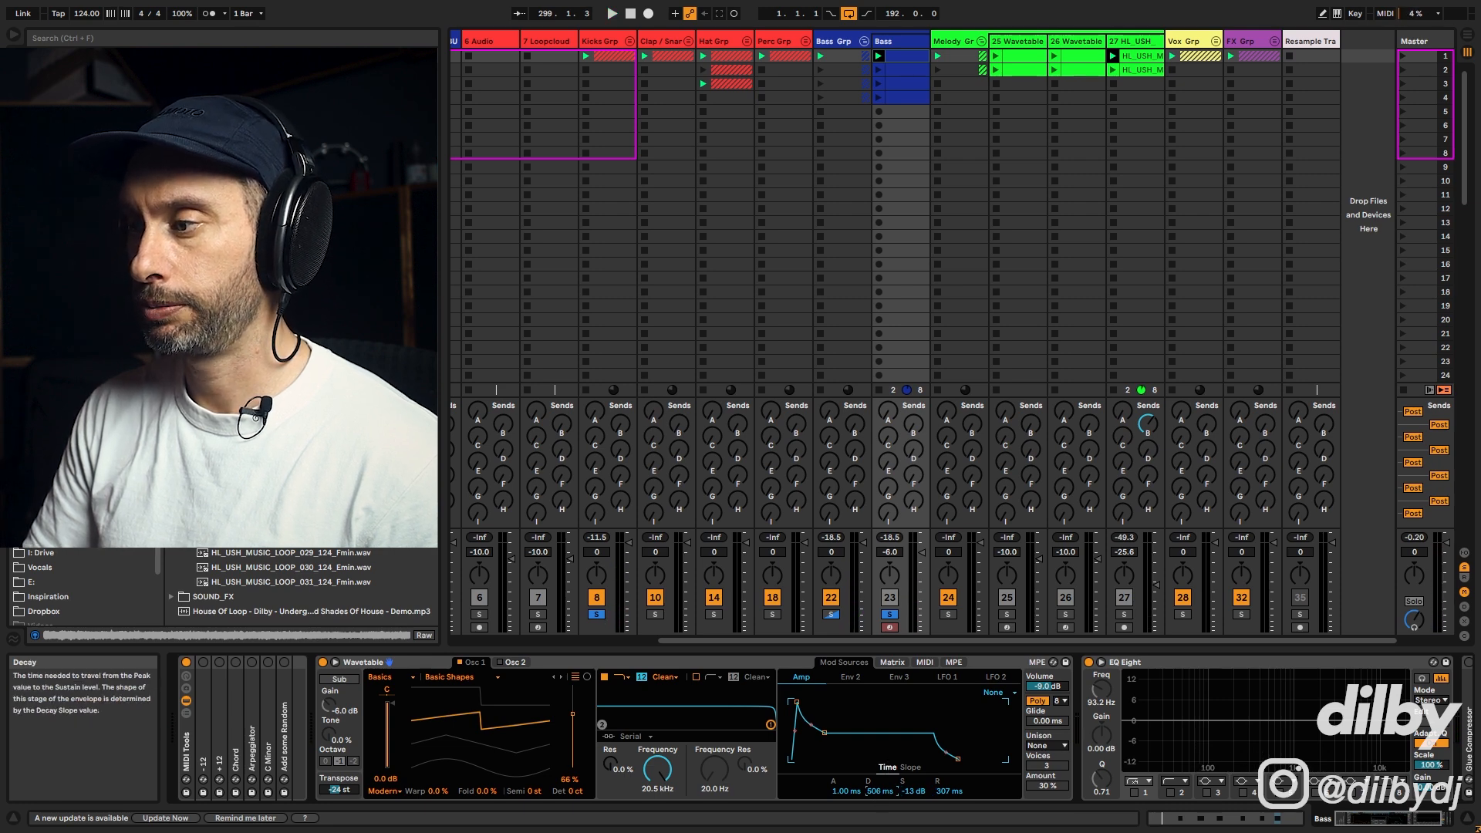
pyautogui.moveTo(876, 794); pyautogui.dragTo(914, 785)
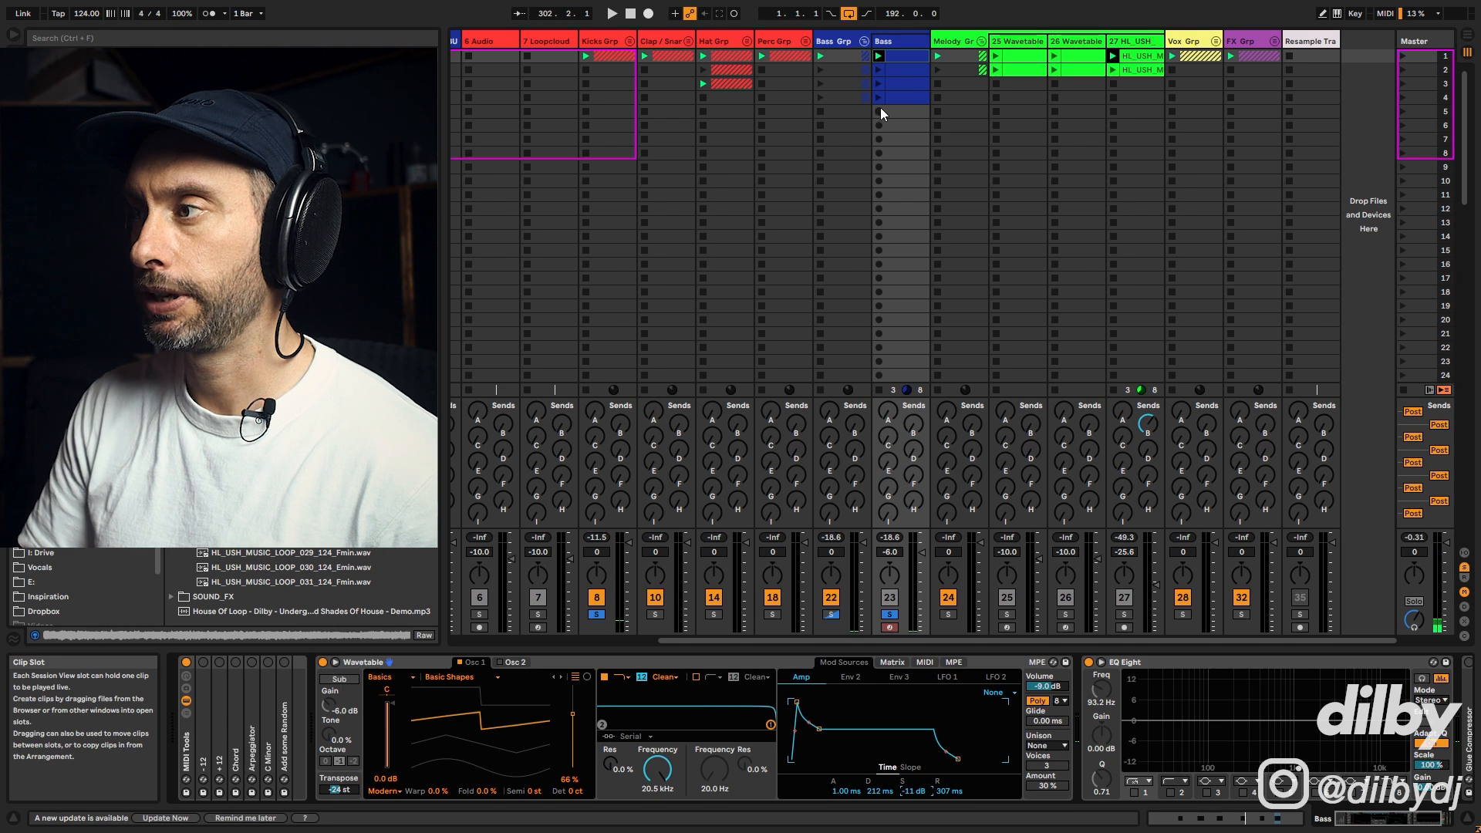
# Step: Launch and inspect the bass clips in scenes 2 to 4 in the clip editor
pyautogui.click(879, 69)
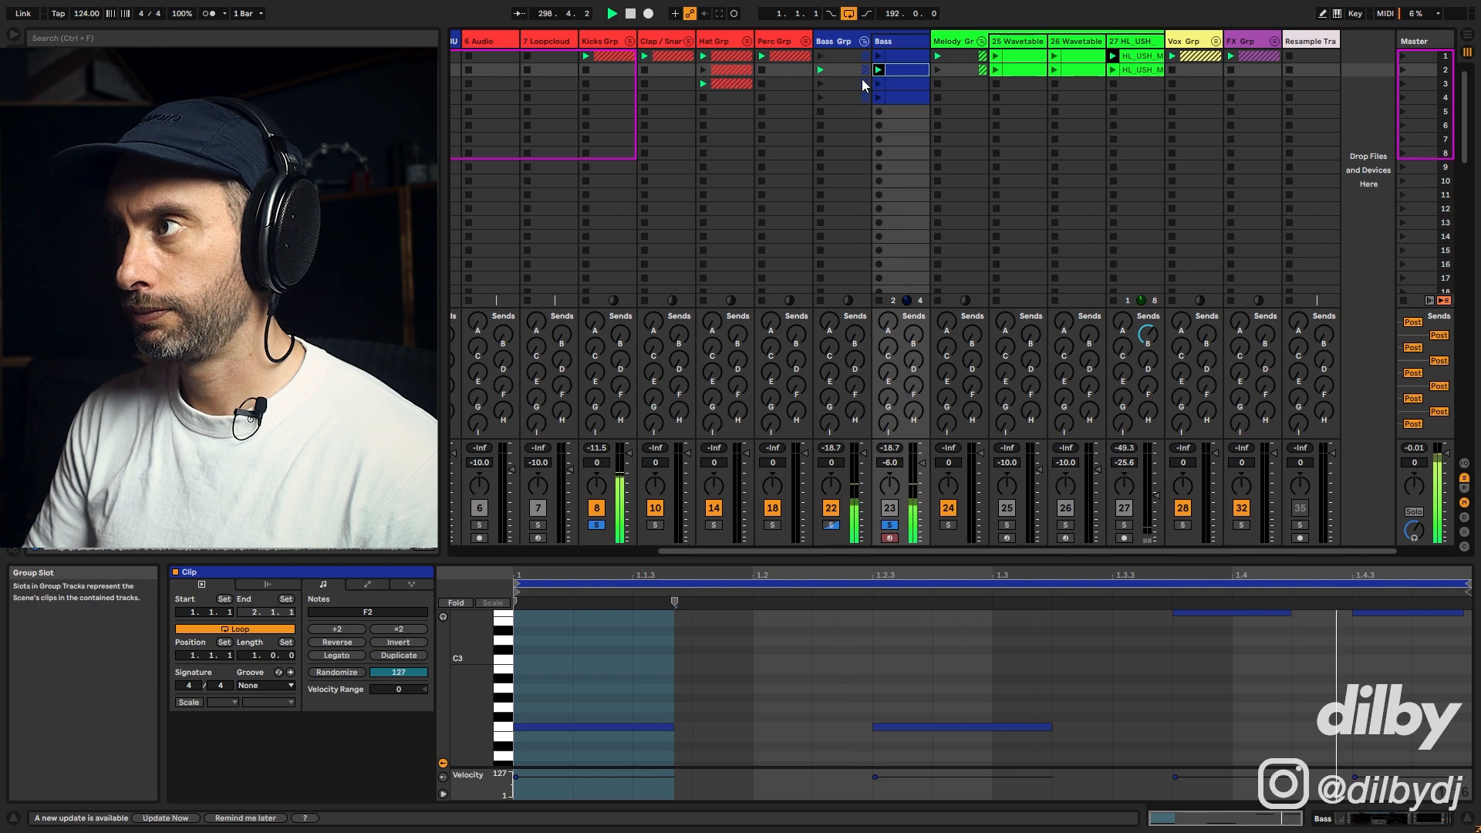
pyautogui.click(880, 84)
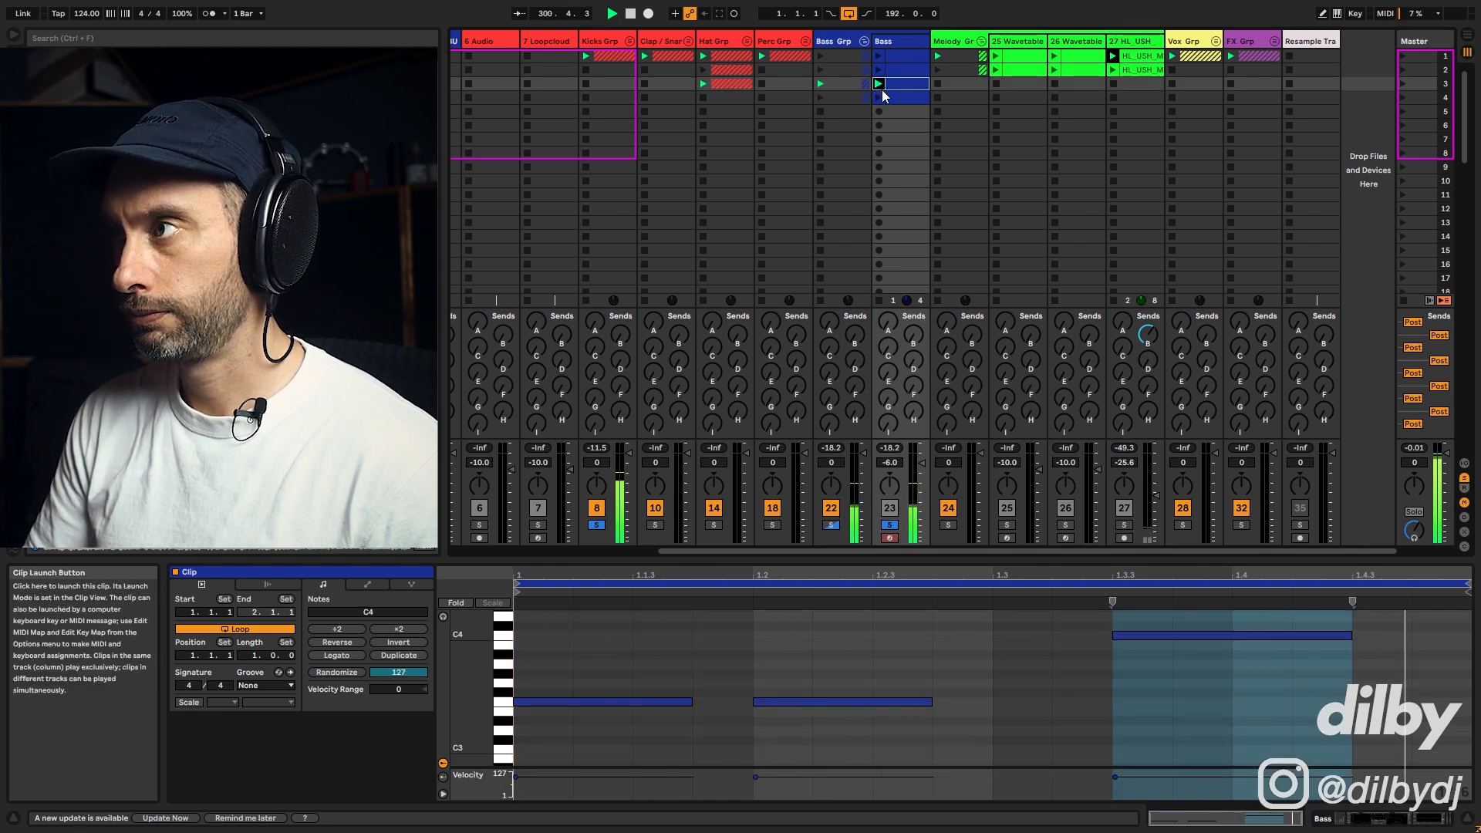
pyautogui.click(881, 99)
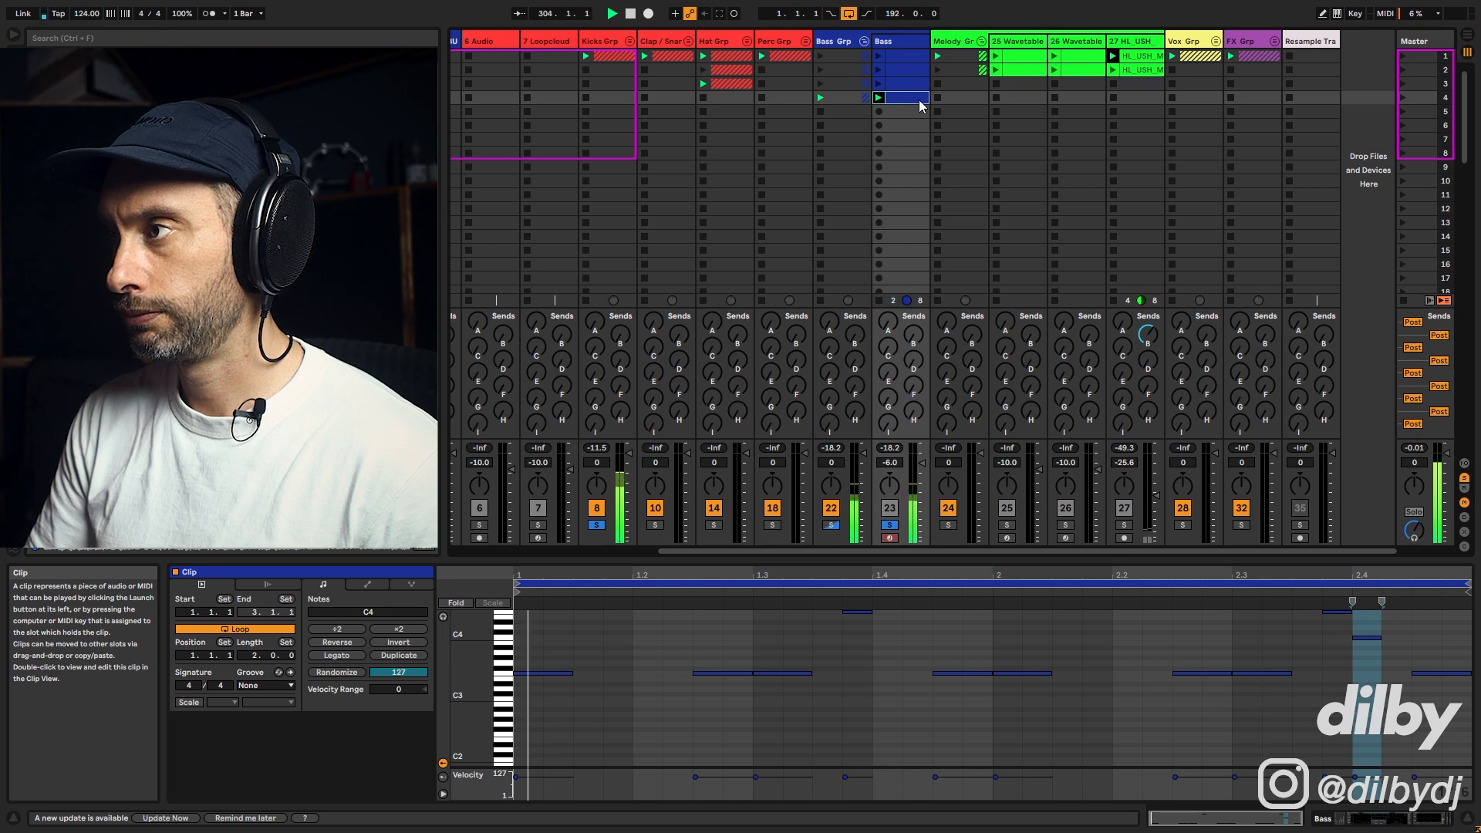
pyautogui.click(906, 43)
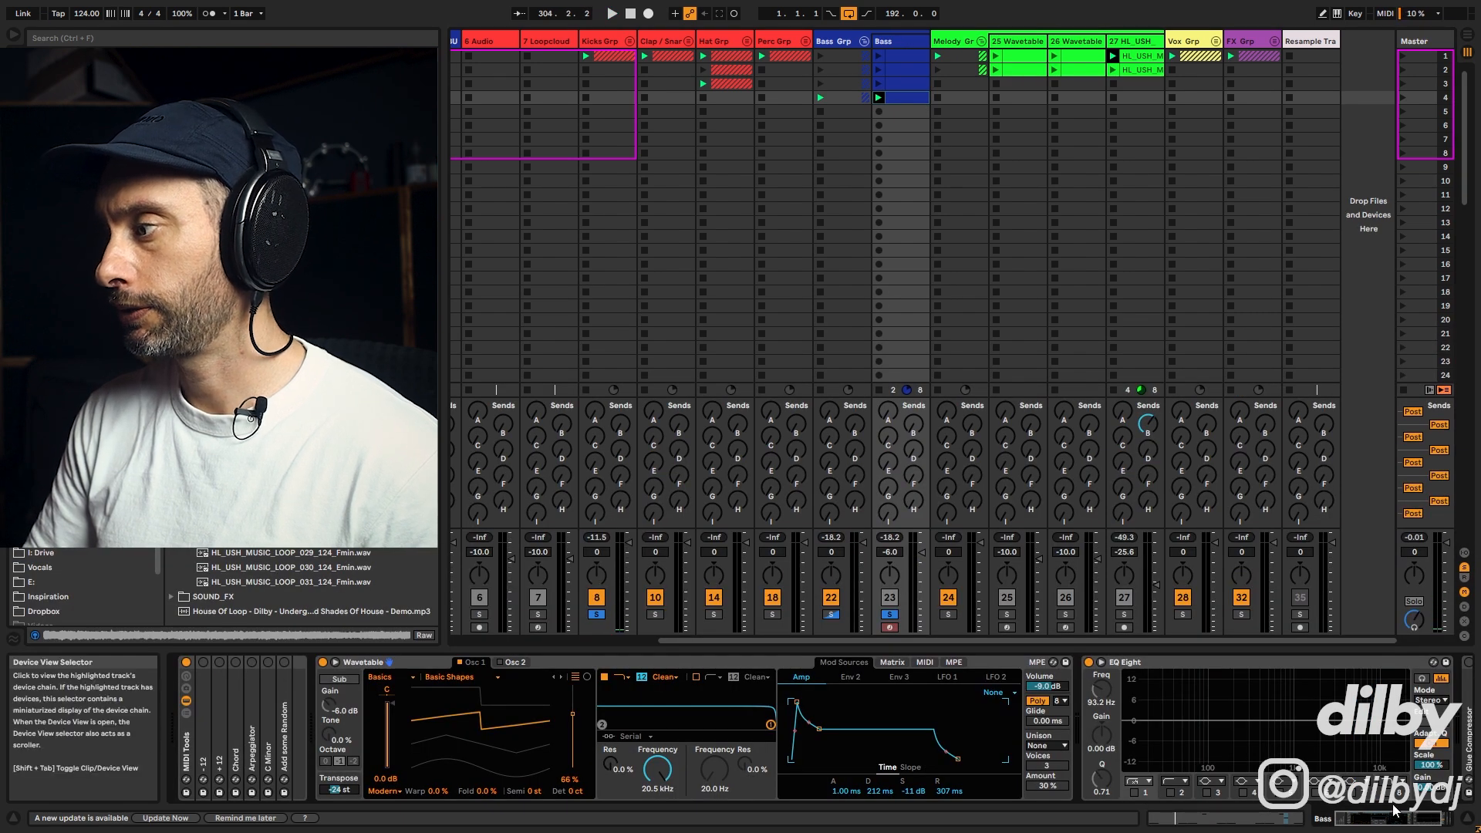
pyautogui.moveTo(1418, 819); pyautogui.dragTo(1351, 824)
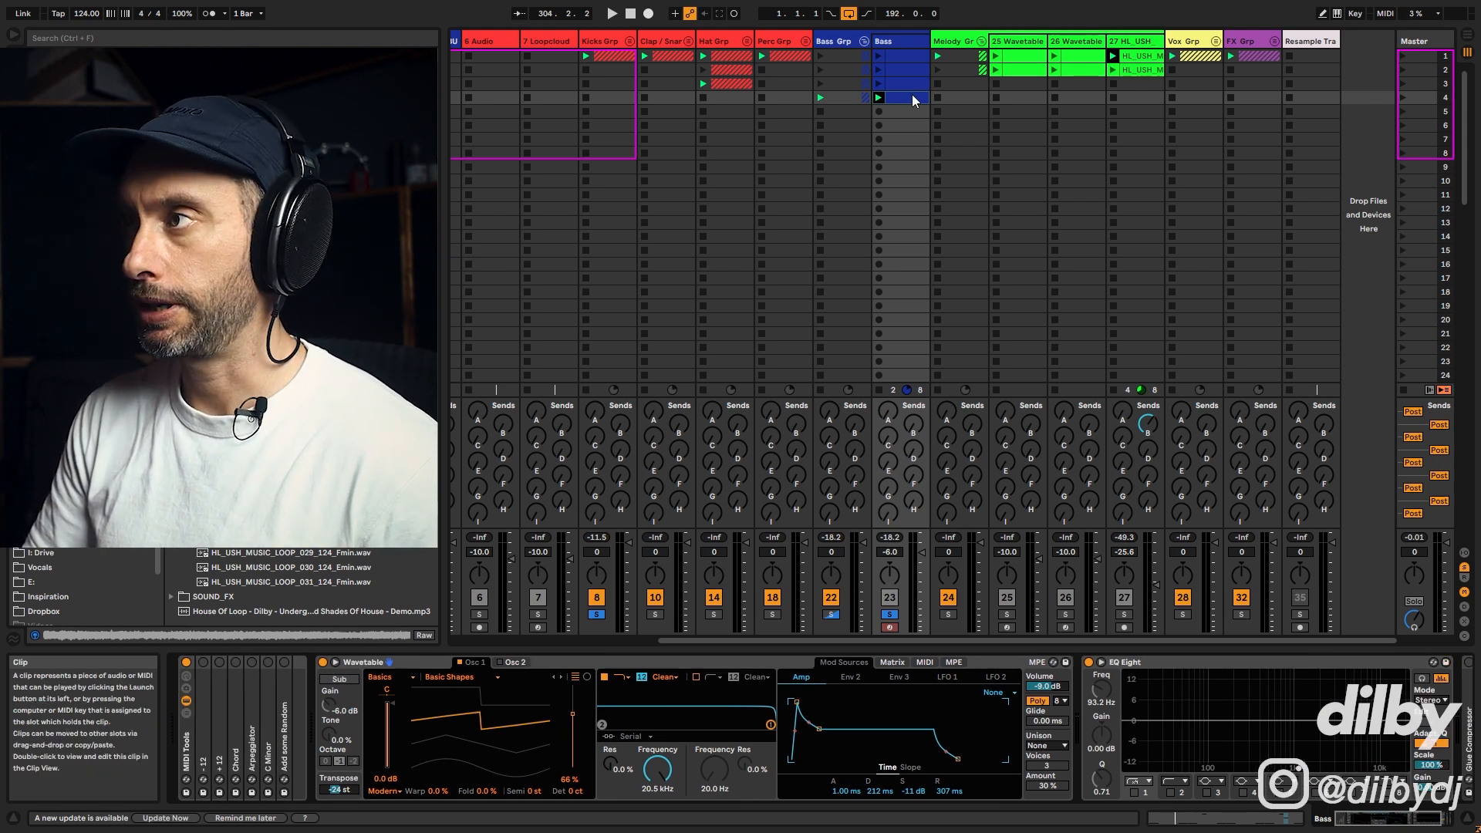
pyautogui.doubleClick(912, 94)
pyautogui.click(904, 72)
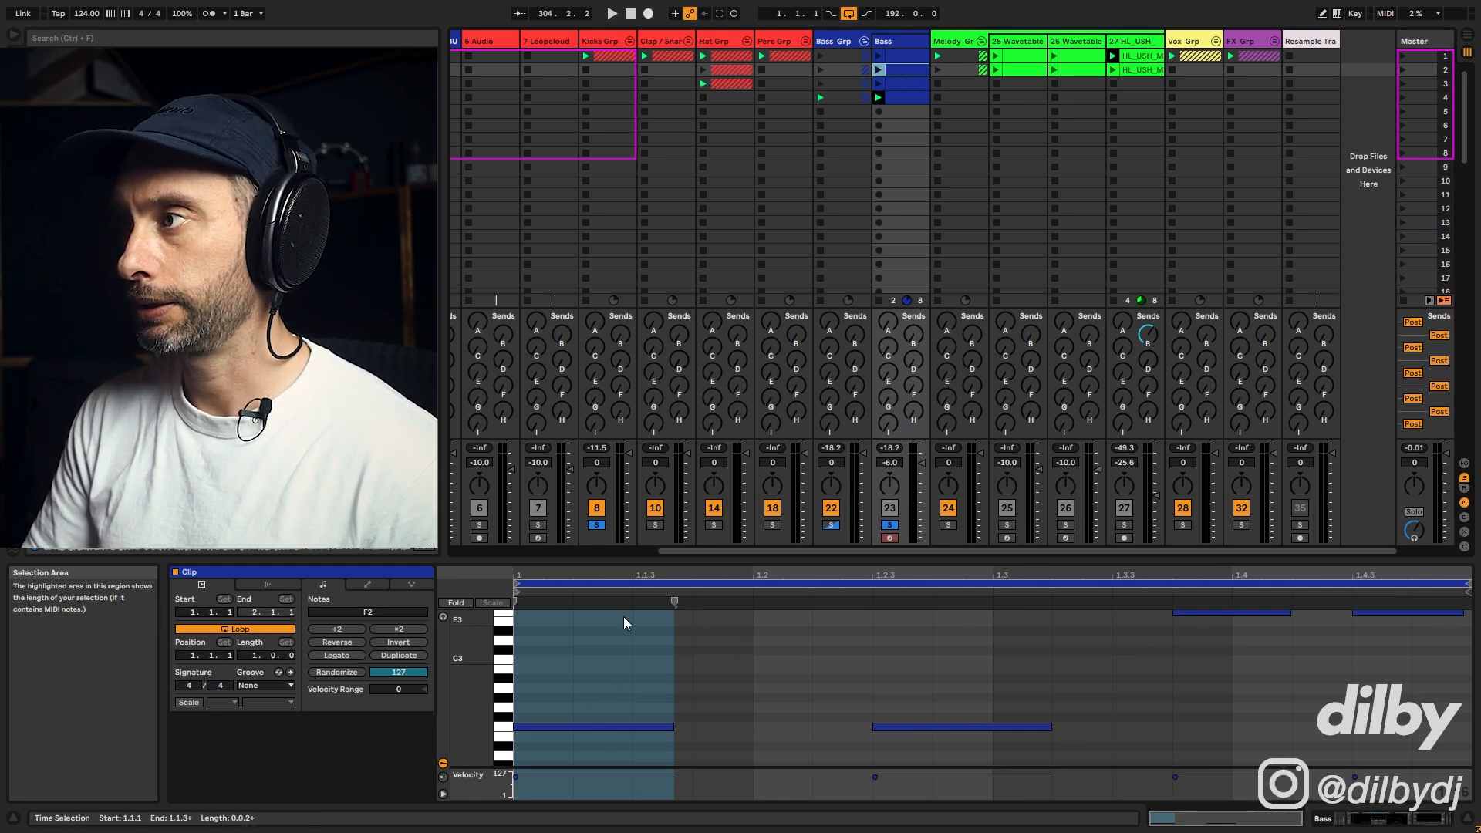
# Step: Launch the second bass clip, unsolo the Bass track and return to its Wavetable device
pyautogui.click(880, 69)
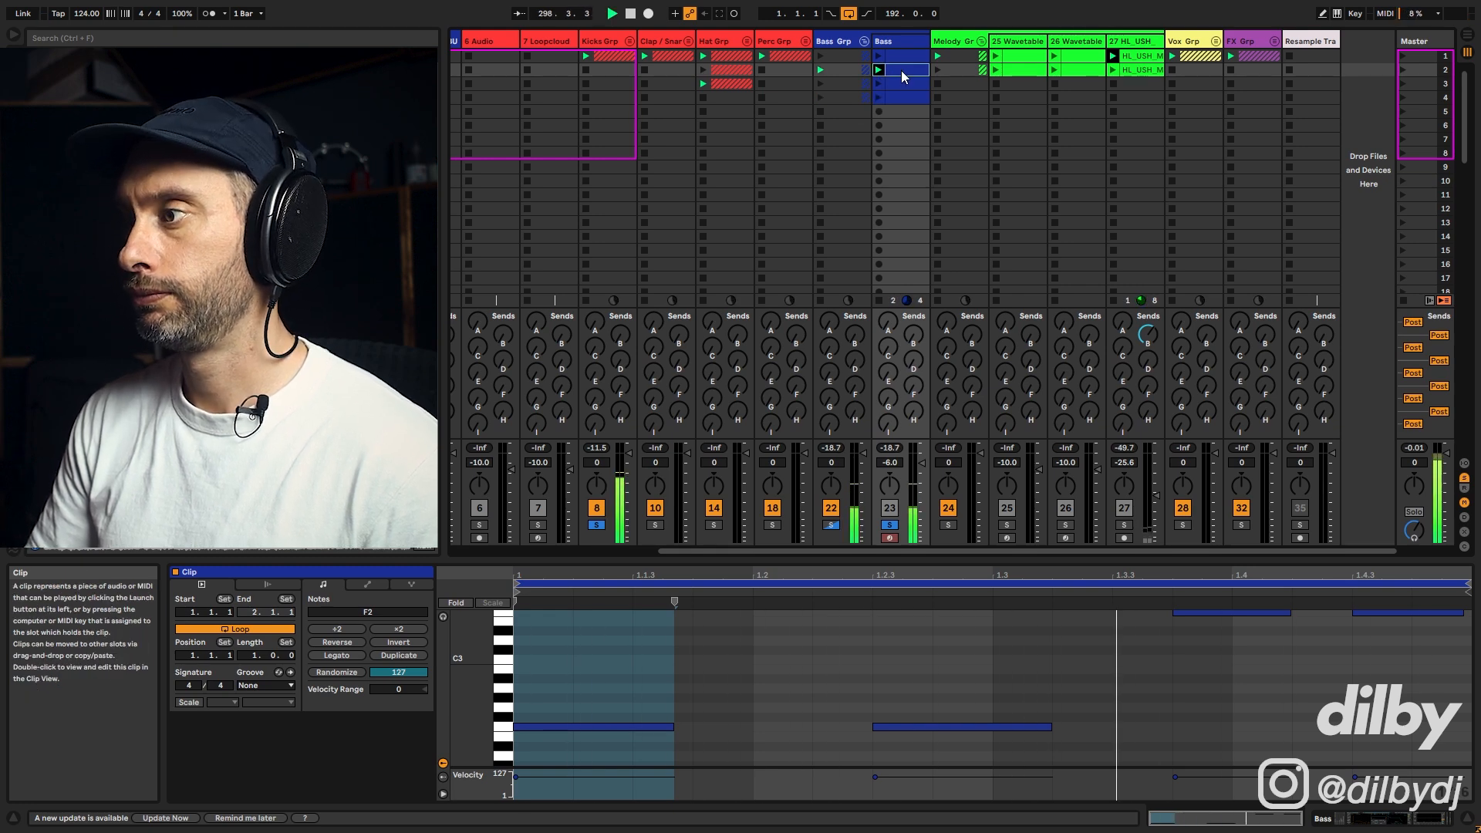
pyautogui.click(890, 526)
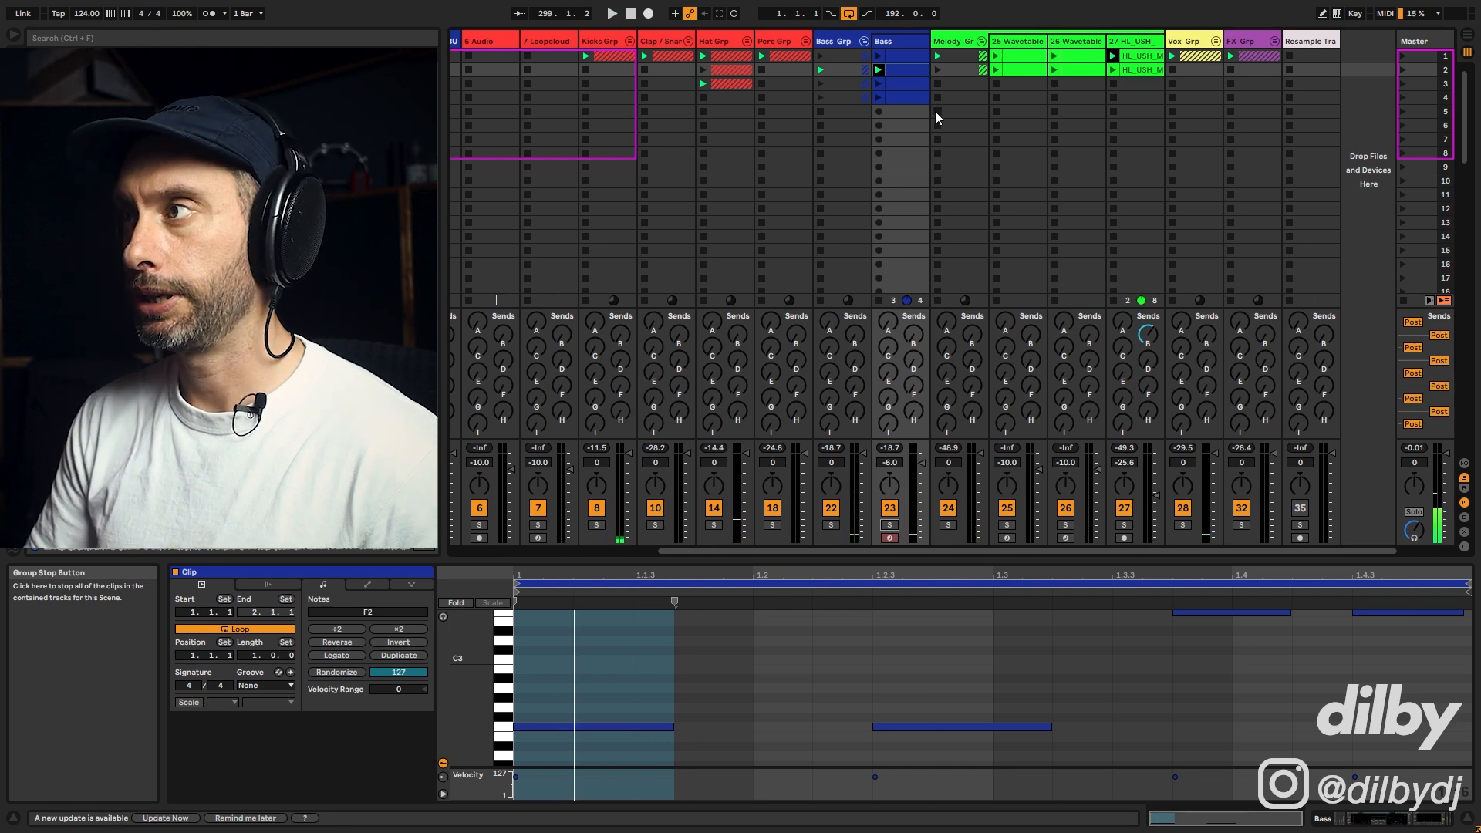
pyautogui.doubleClick(911, 42)
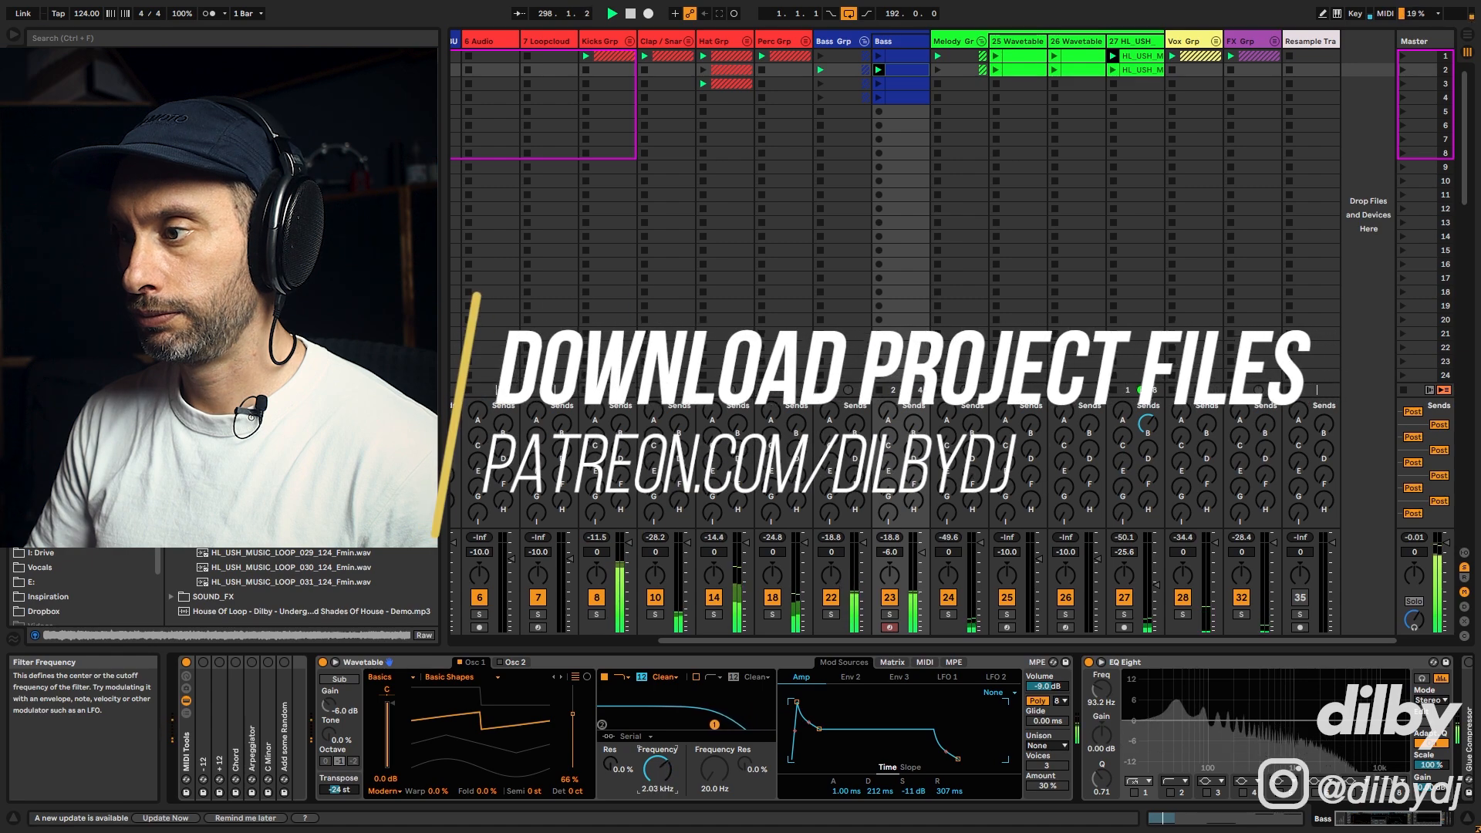
# Step: Lower the Filter 1 frequency to 171 Hz with 15% resonance, solo the Bass track and play it
pyautogui.moveTo(658, 770); pyautogui.dragTo(657, 822)
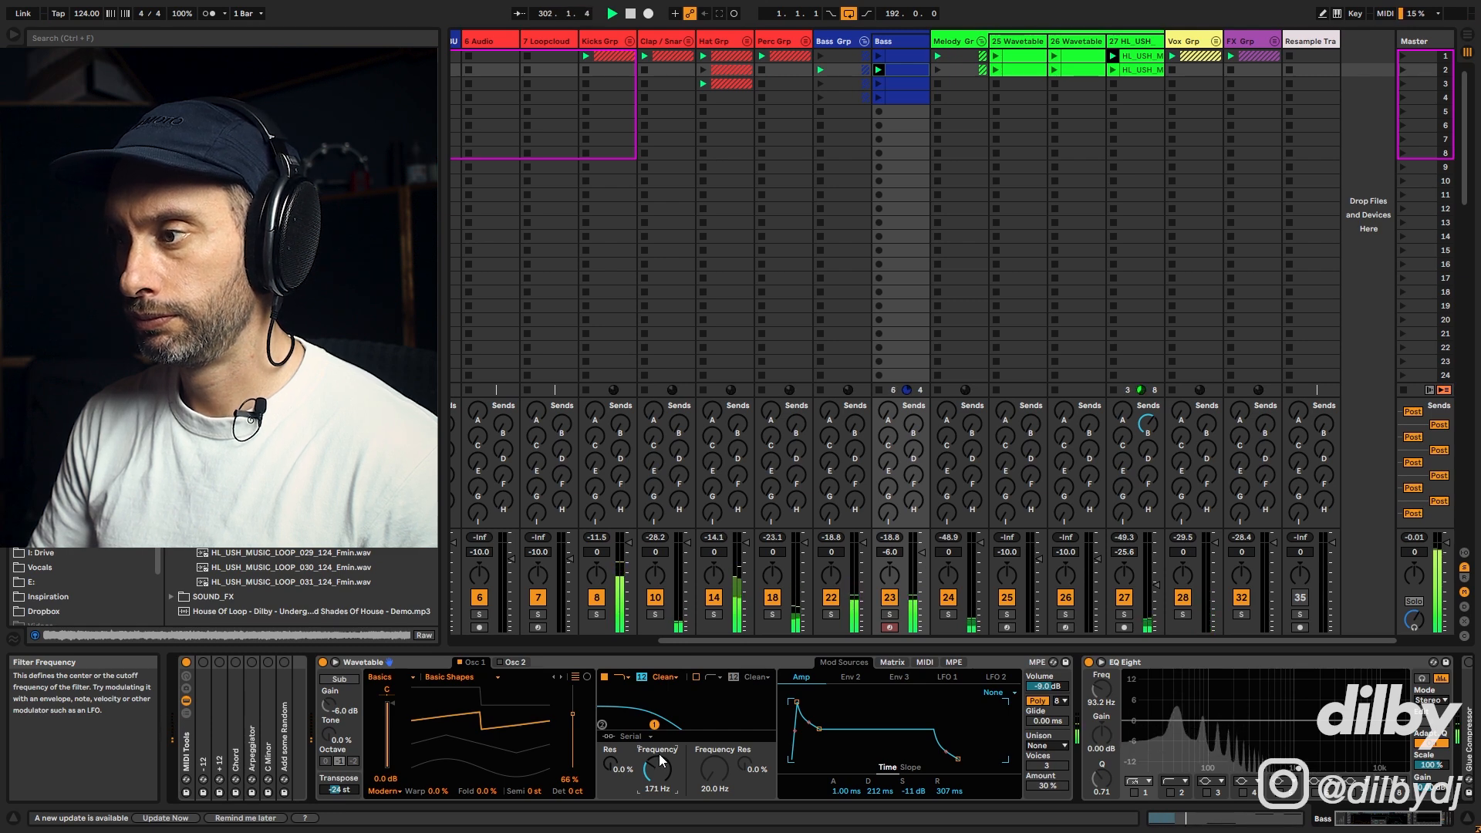
pyautogui.press('space')
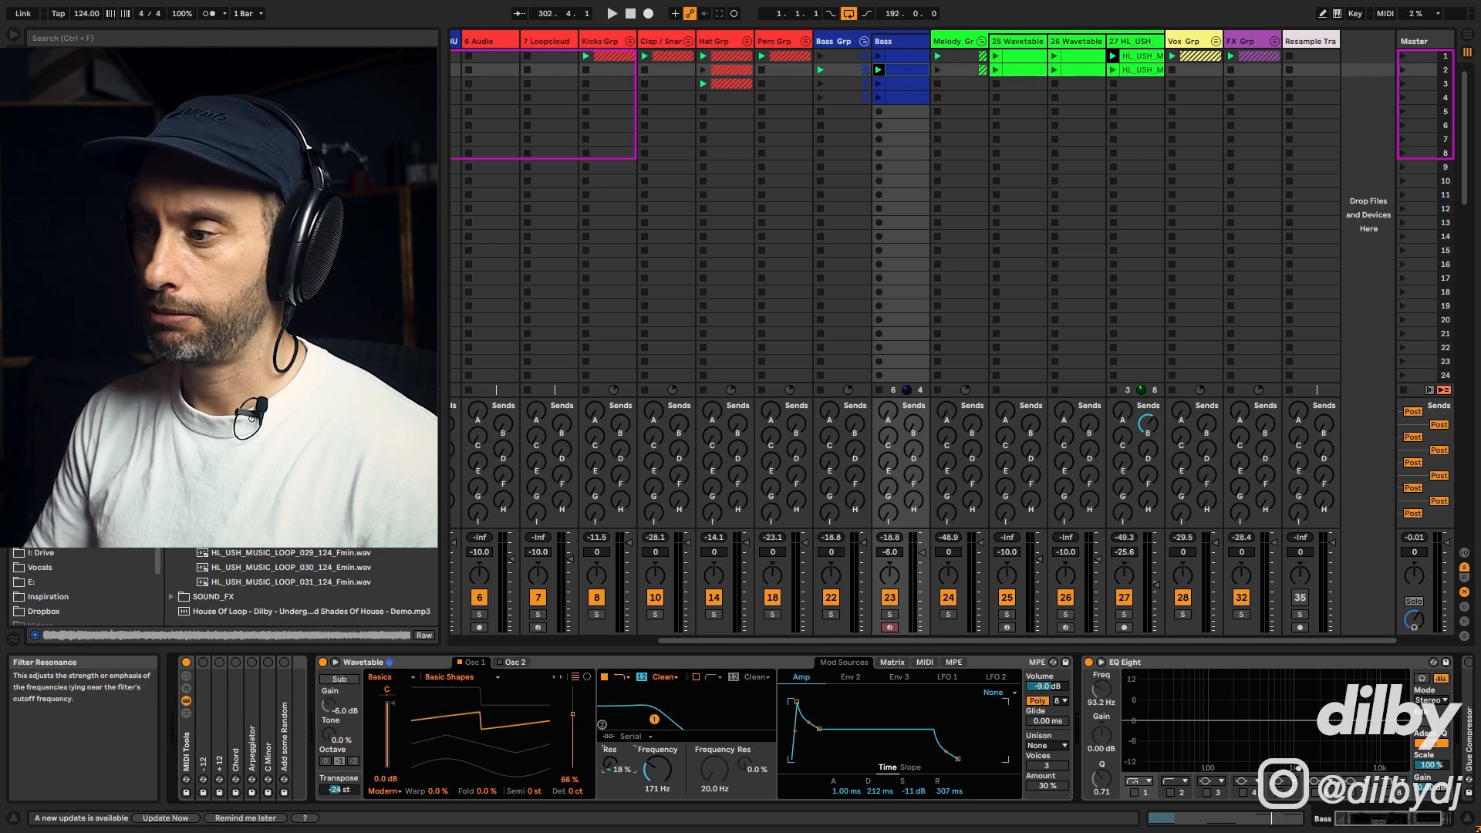
pyautogui.press('space')
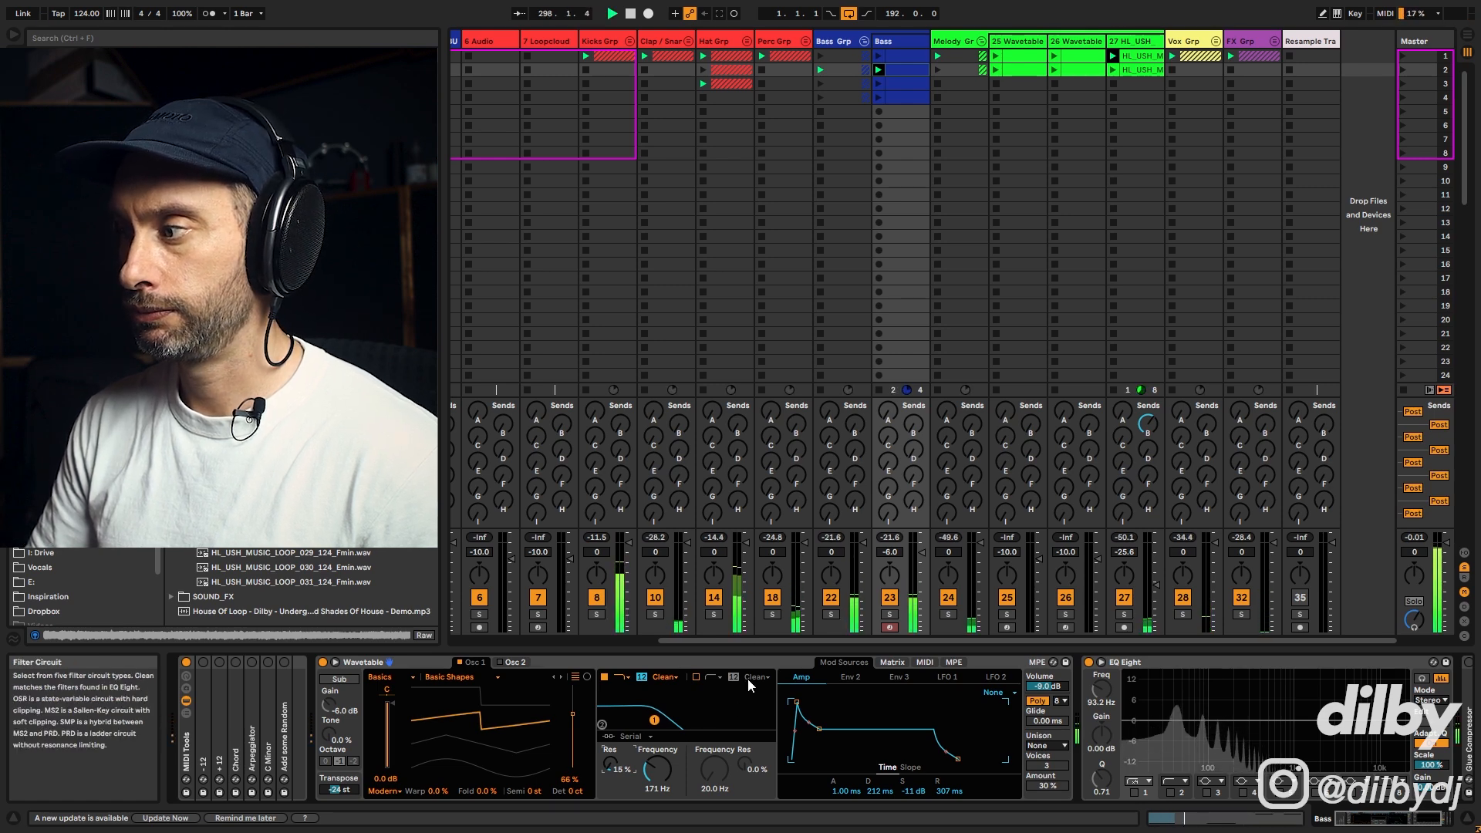
pyautogui.click(890, 614)
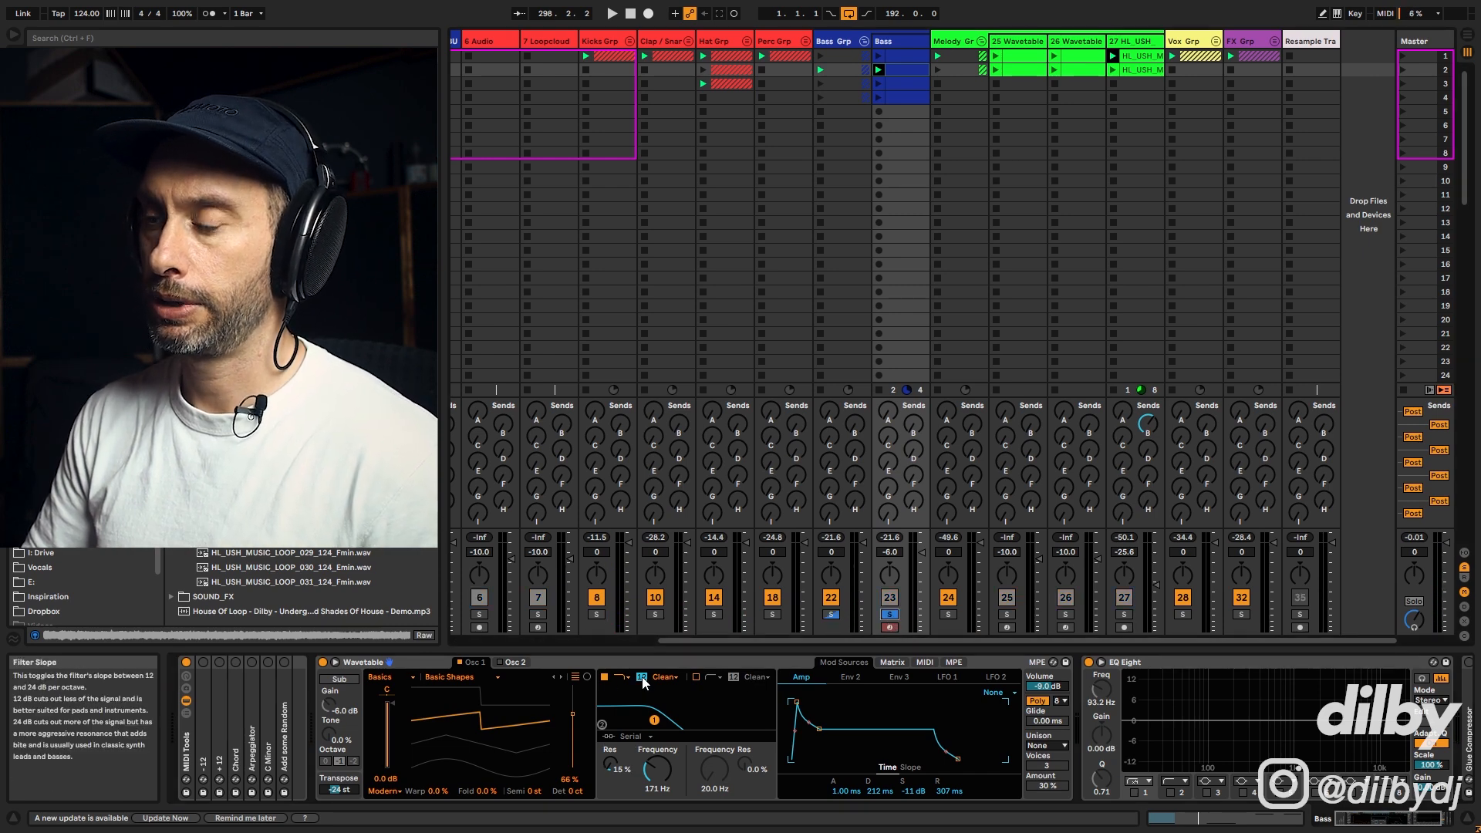
pyautogui.press('space')
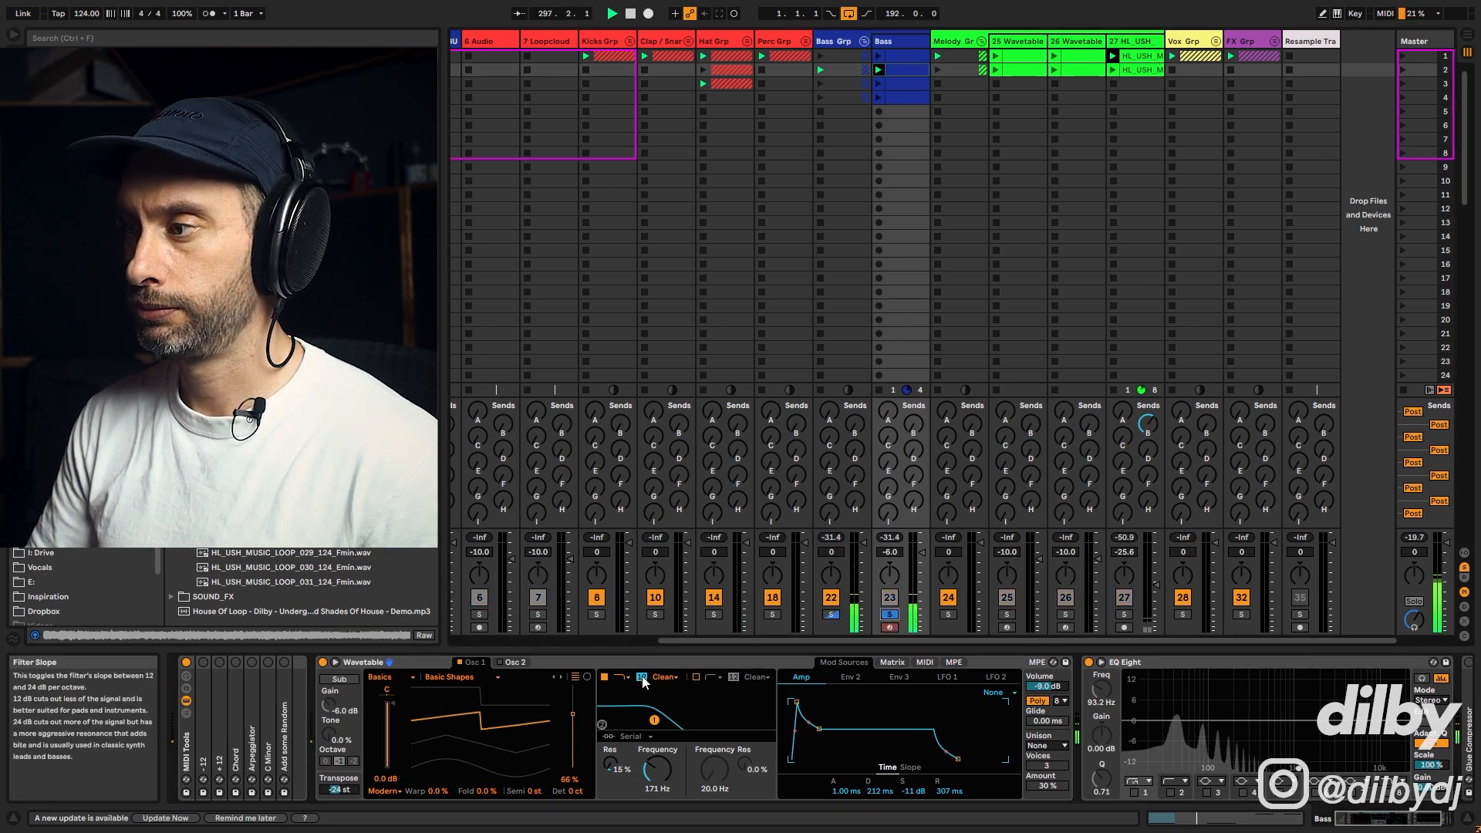
# Step: Compare the 12 and 24 dB filter slopes during playback, leaving the filter at 24 dB
pyautogui.click(642, 678)
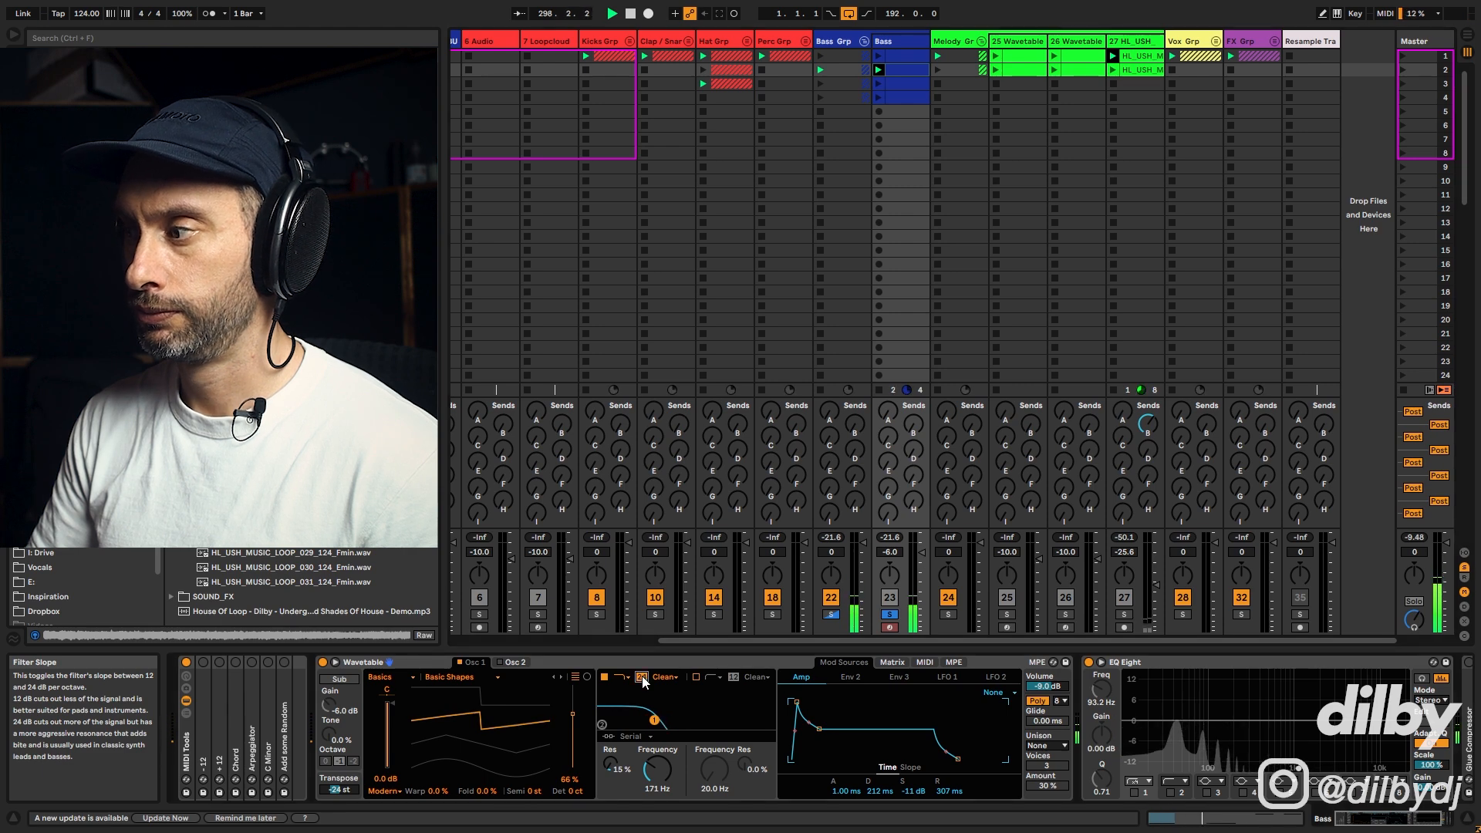
pyautogui.press('space')
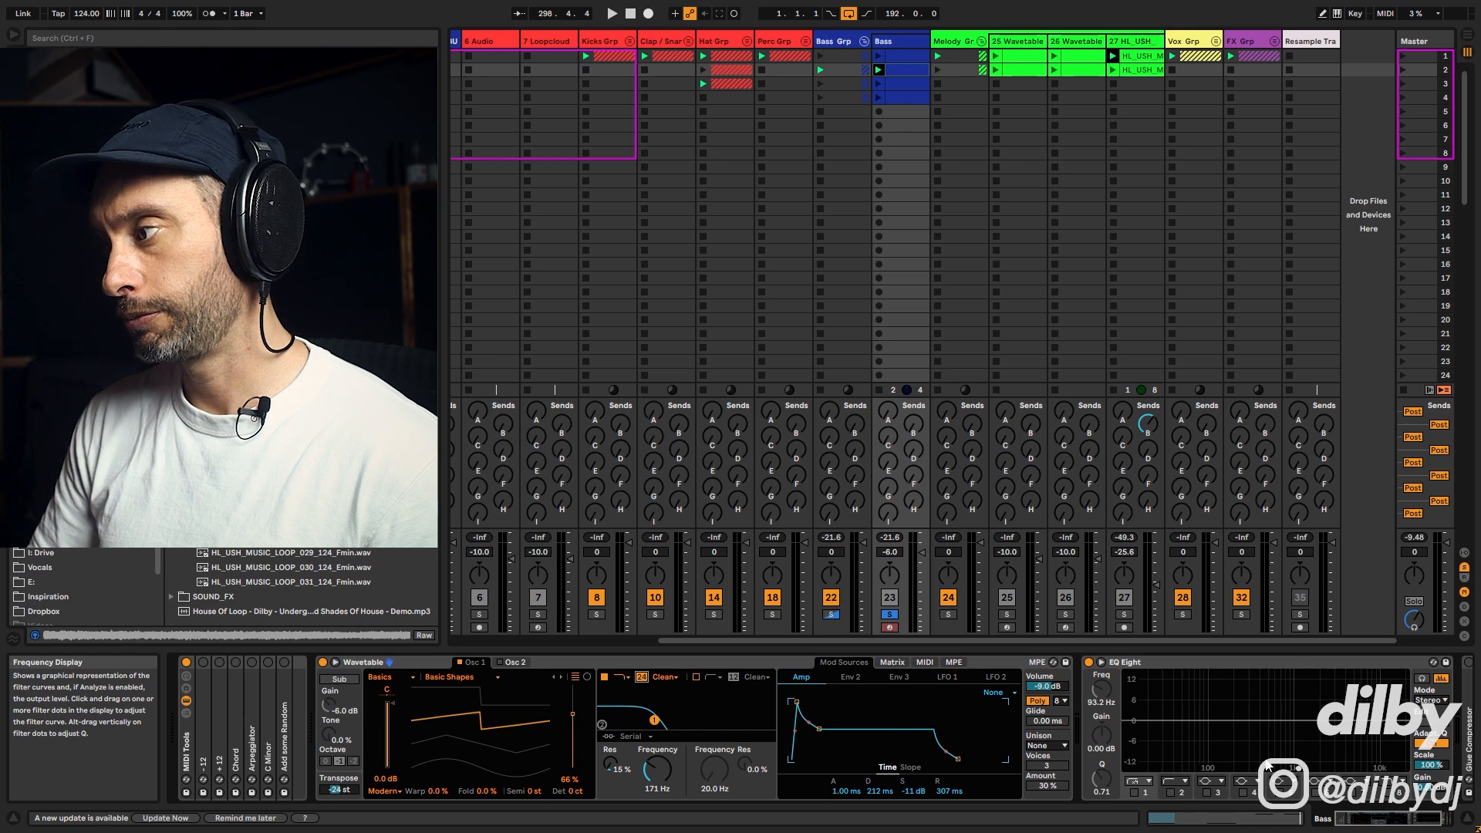
pyautogui.press('space')
pyautogui.click(640, 678)
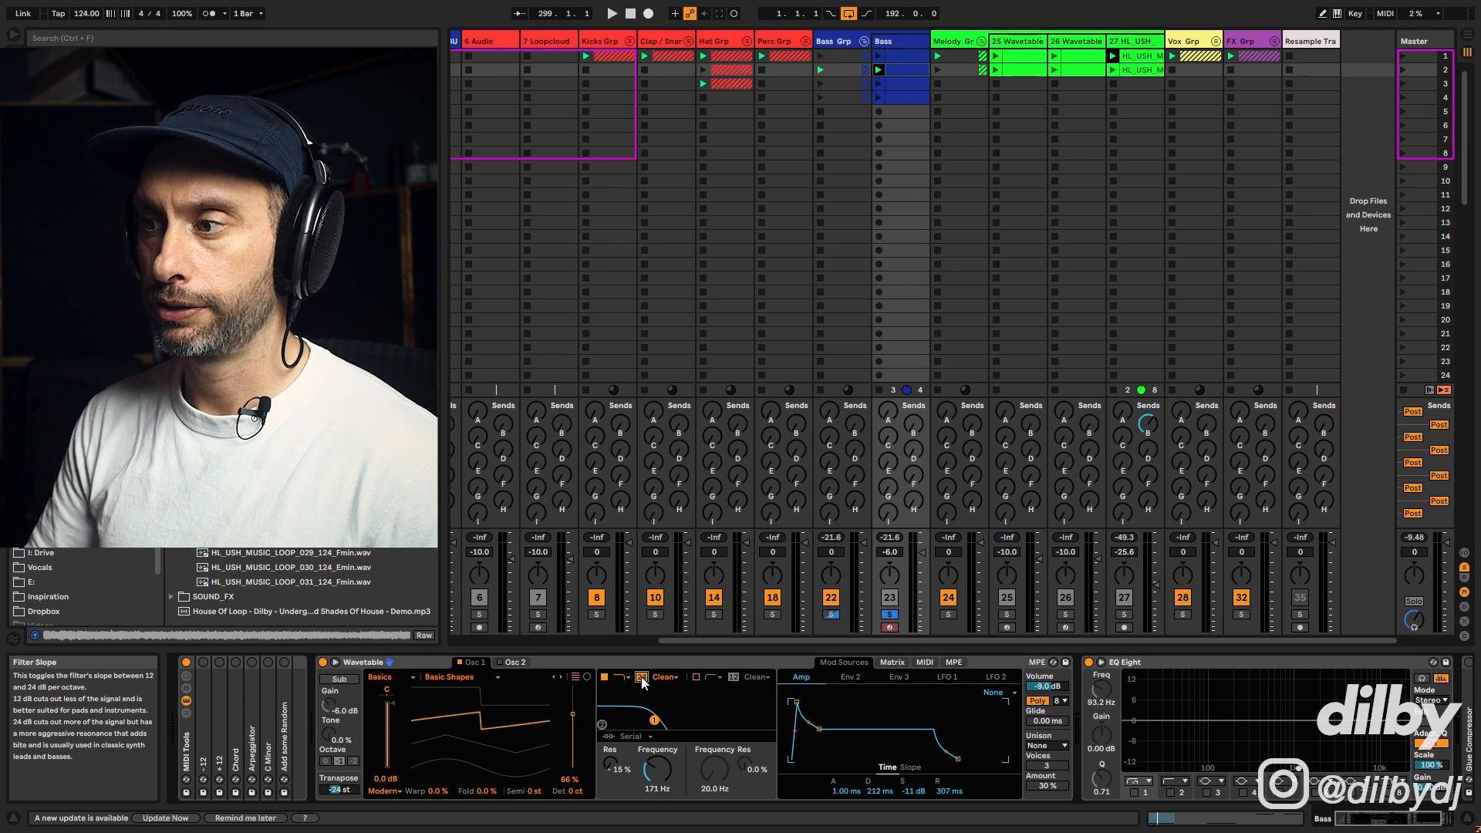
pyautogui.press('space')
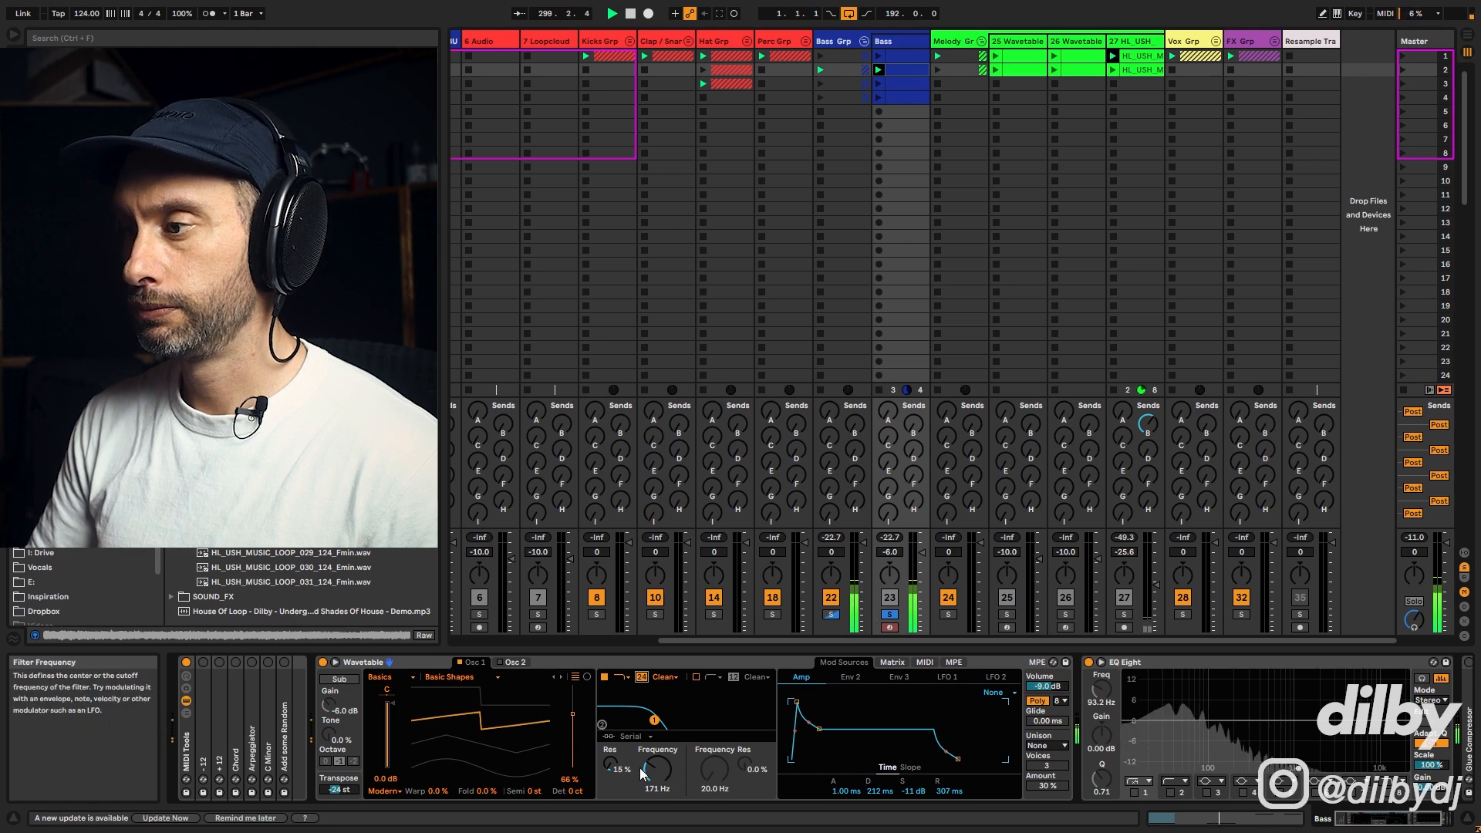
pyautogui.press('space')
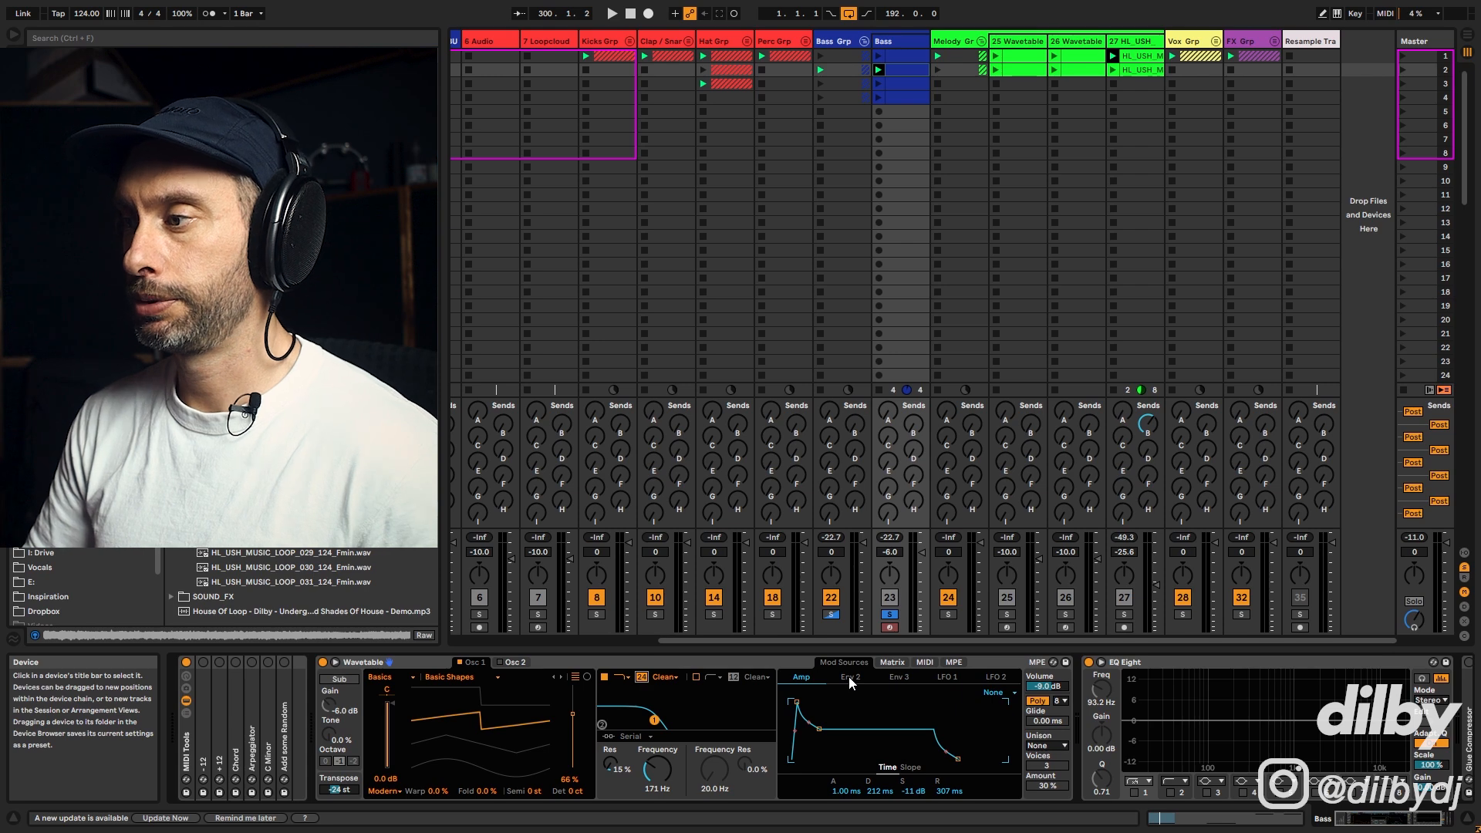
# Step: Set Env 2 to about 228 ms decay and 0% sustain, then view its Filter 1 Freq routing in the modulation matrix
pyautogui.click(849, 677)
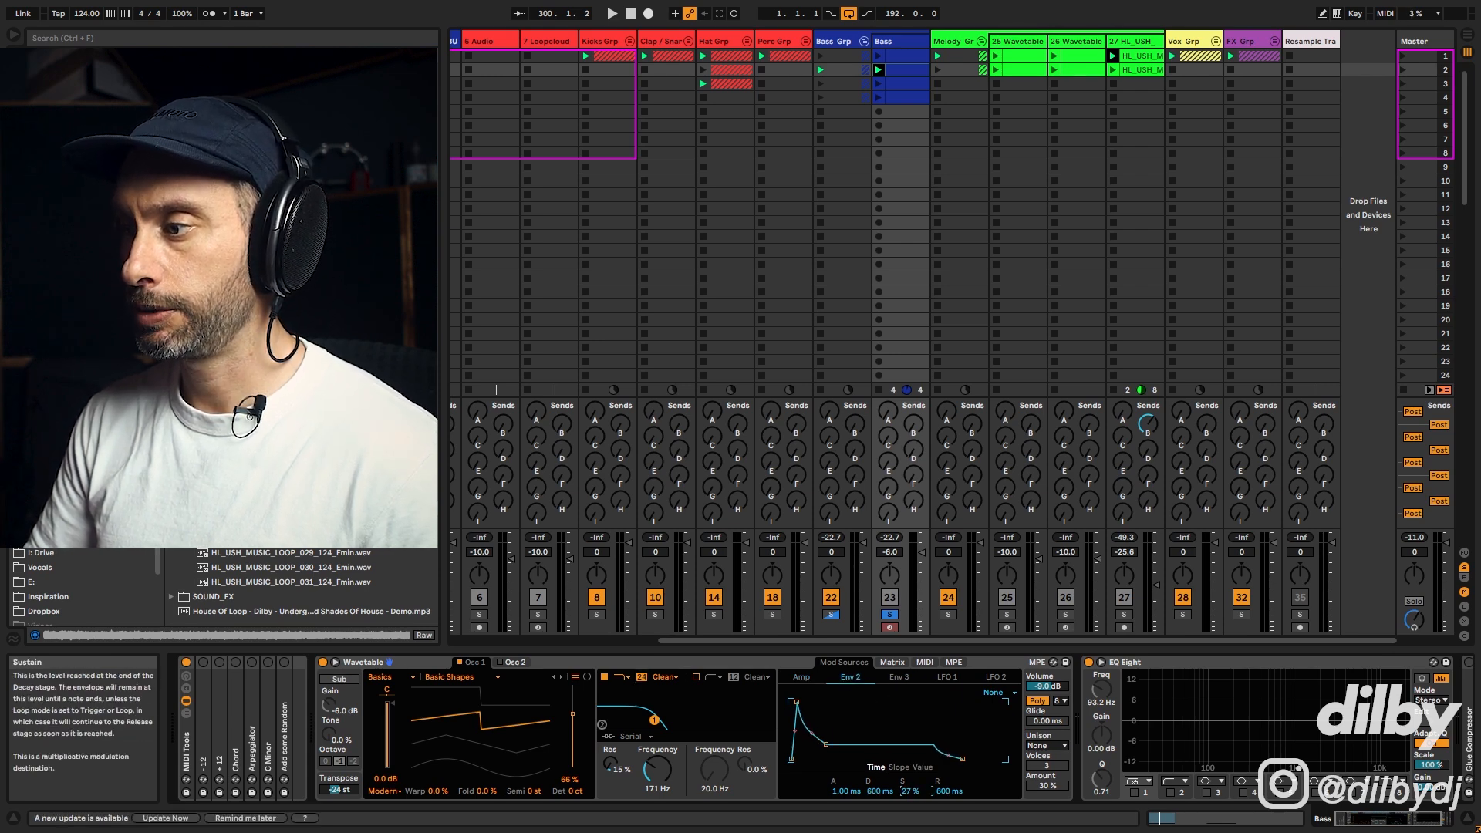
pyautogui.moveTo(912, 791); pyautogui.dragTo(912, 803)
pyautogui.moveTo(826, 759); pyautogui.dragTo(822, 759)
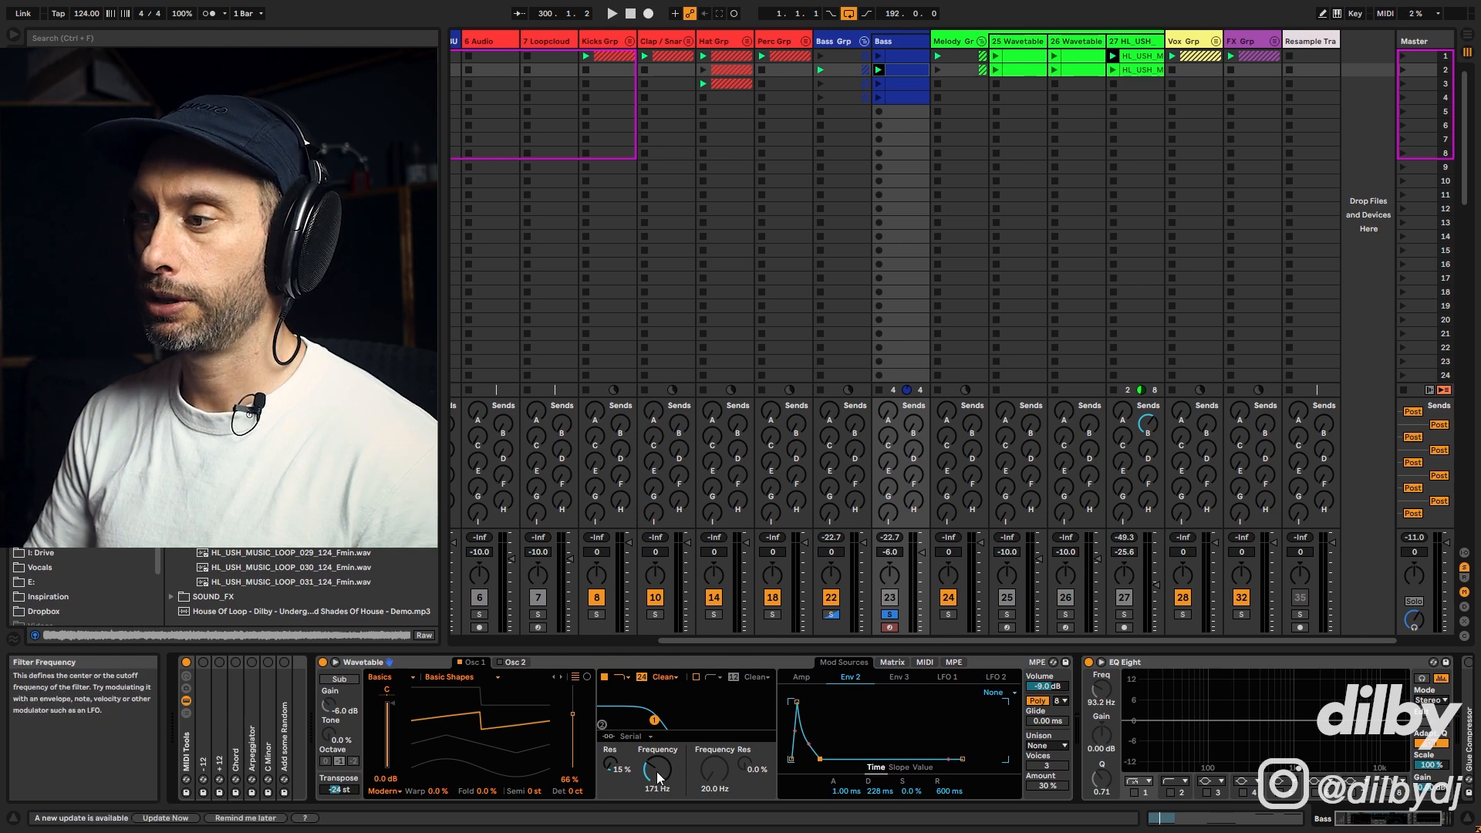
pyautogui.click(893, 663)
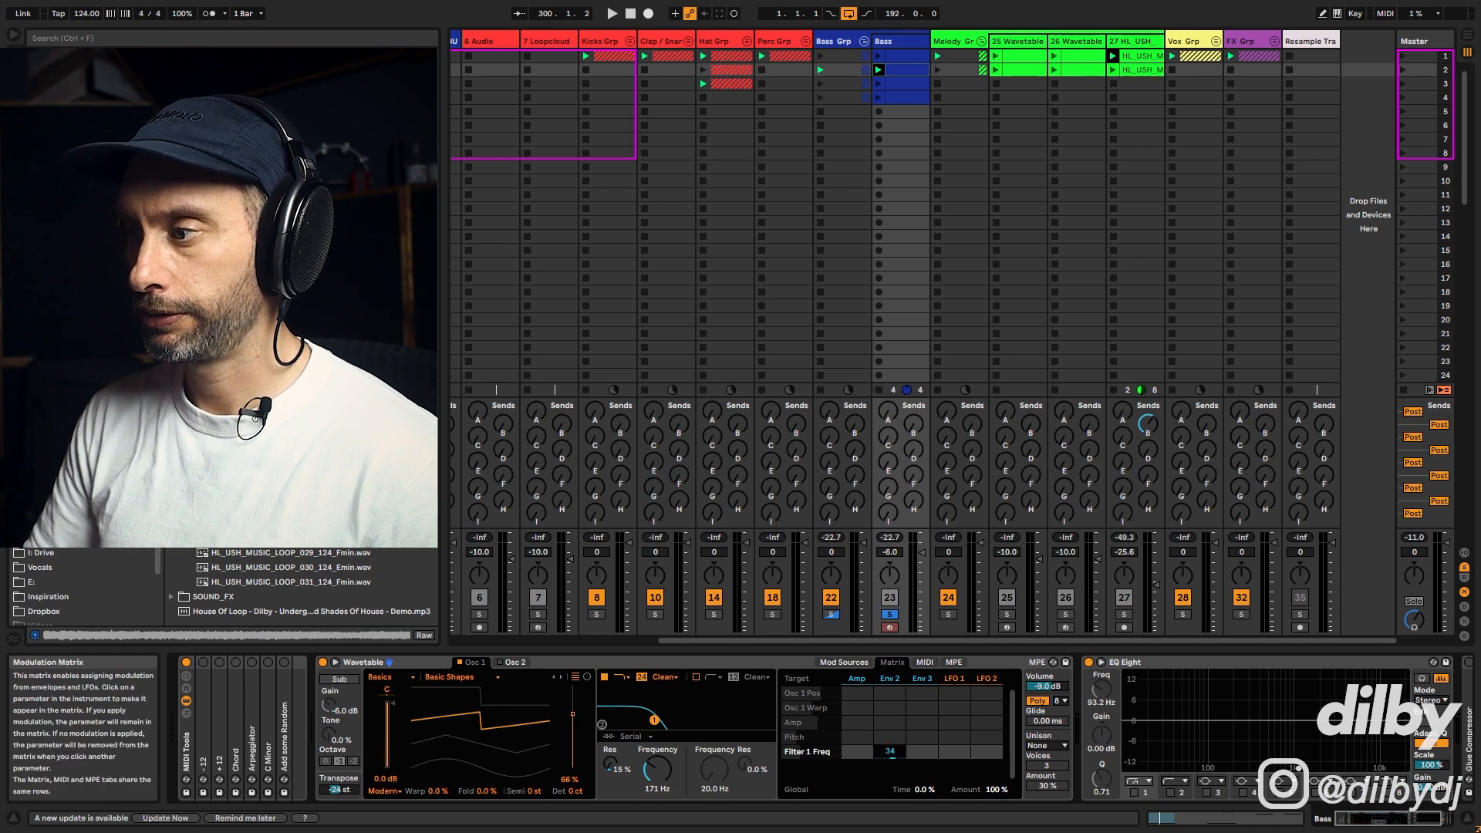
# Step: Play the bass clip while comparing the Env 2 envelope with its Filter 1 Freq amount in the modulation matrix
pyautogui.press('space')
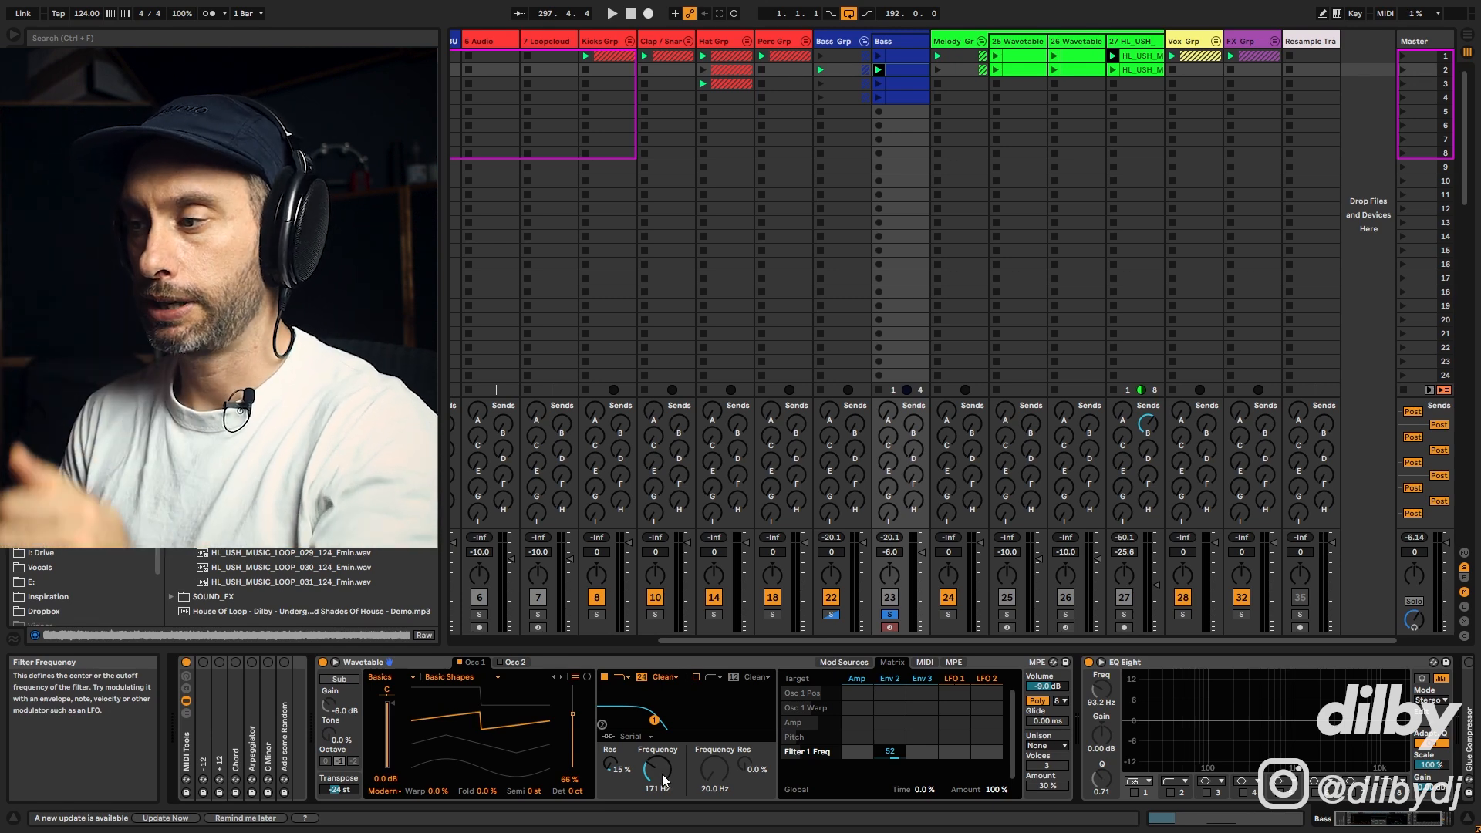
pyautogui.click(889, 678)
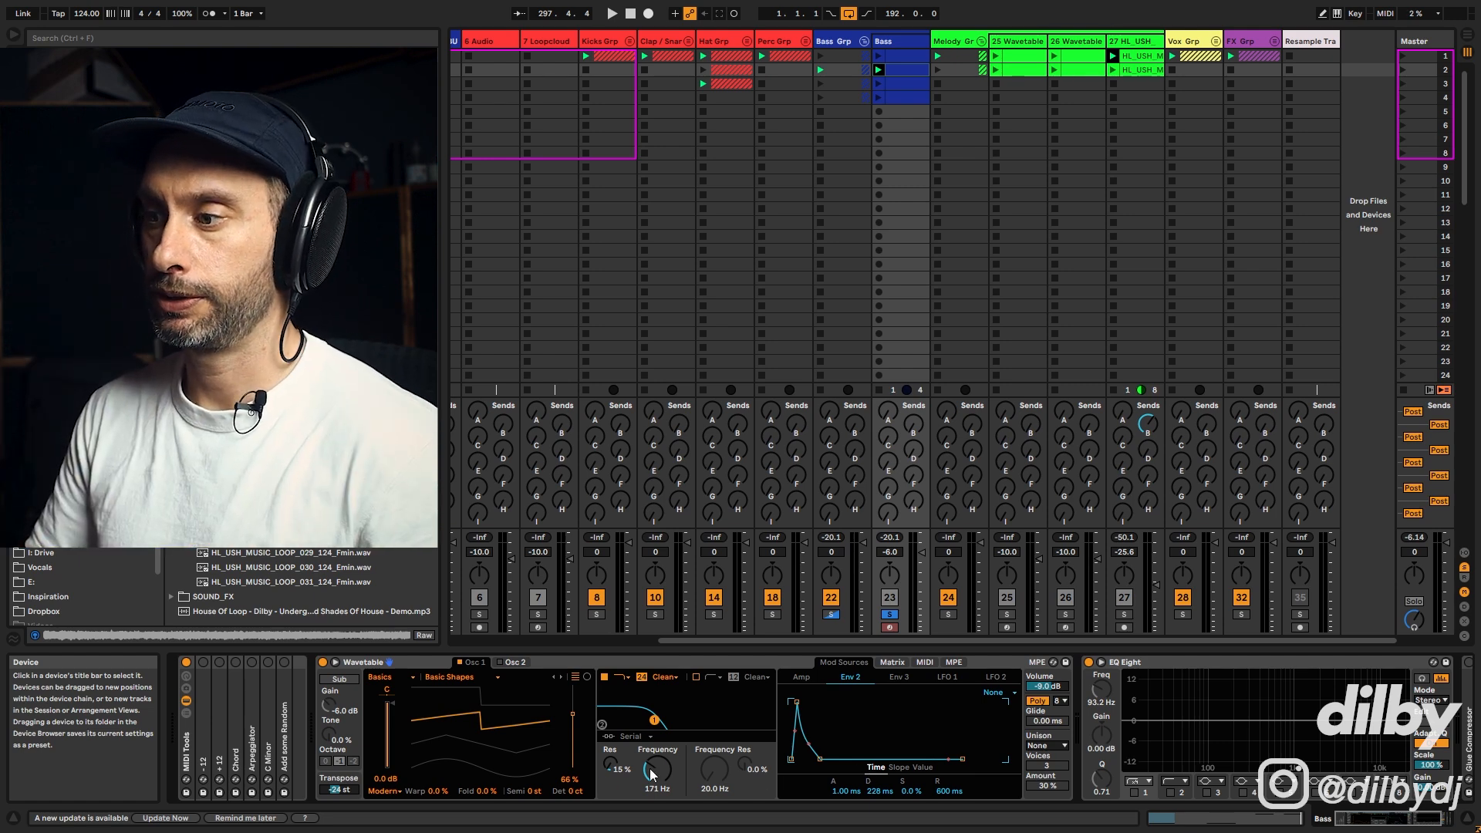
pyautogui.click(892, 662)
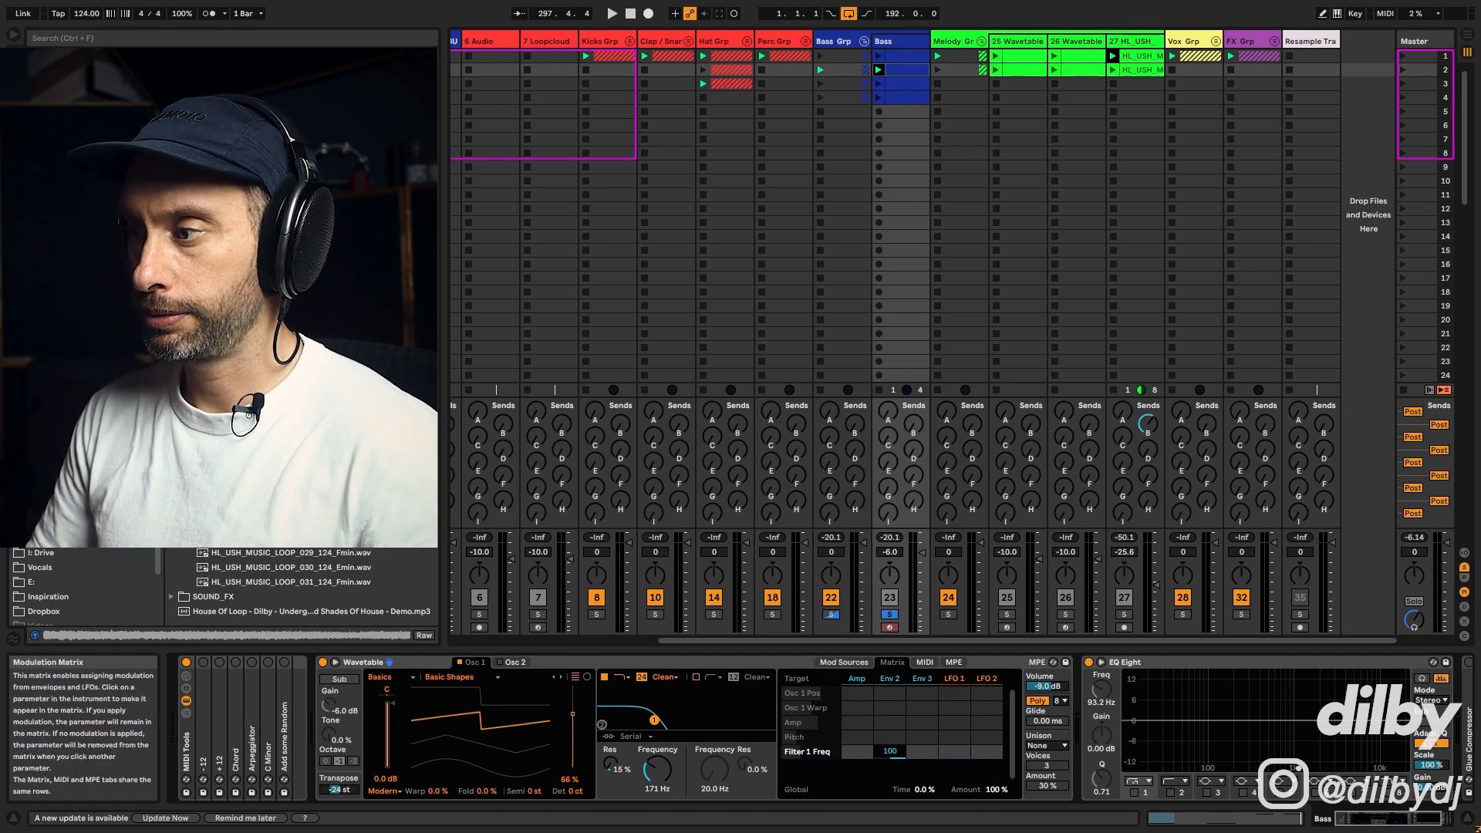
pyautogui.press('space')
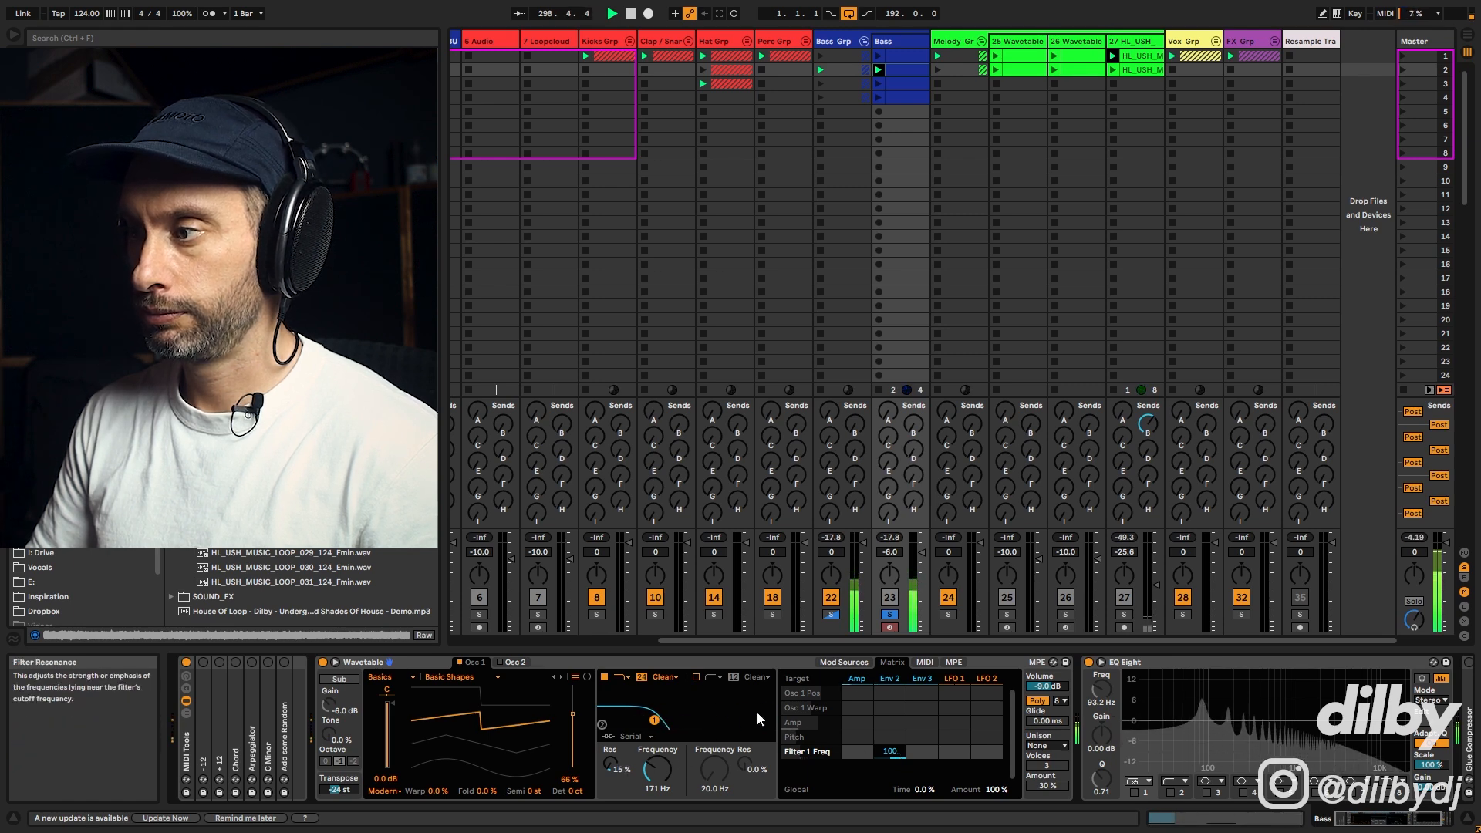
# Step: Set Env 2 to about 397 ms decay and 13% sustain during playback
pyautogui.click(890, 679)
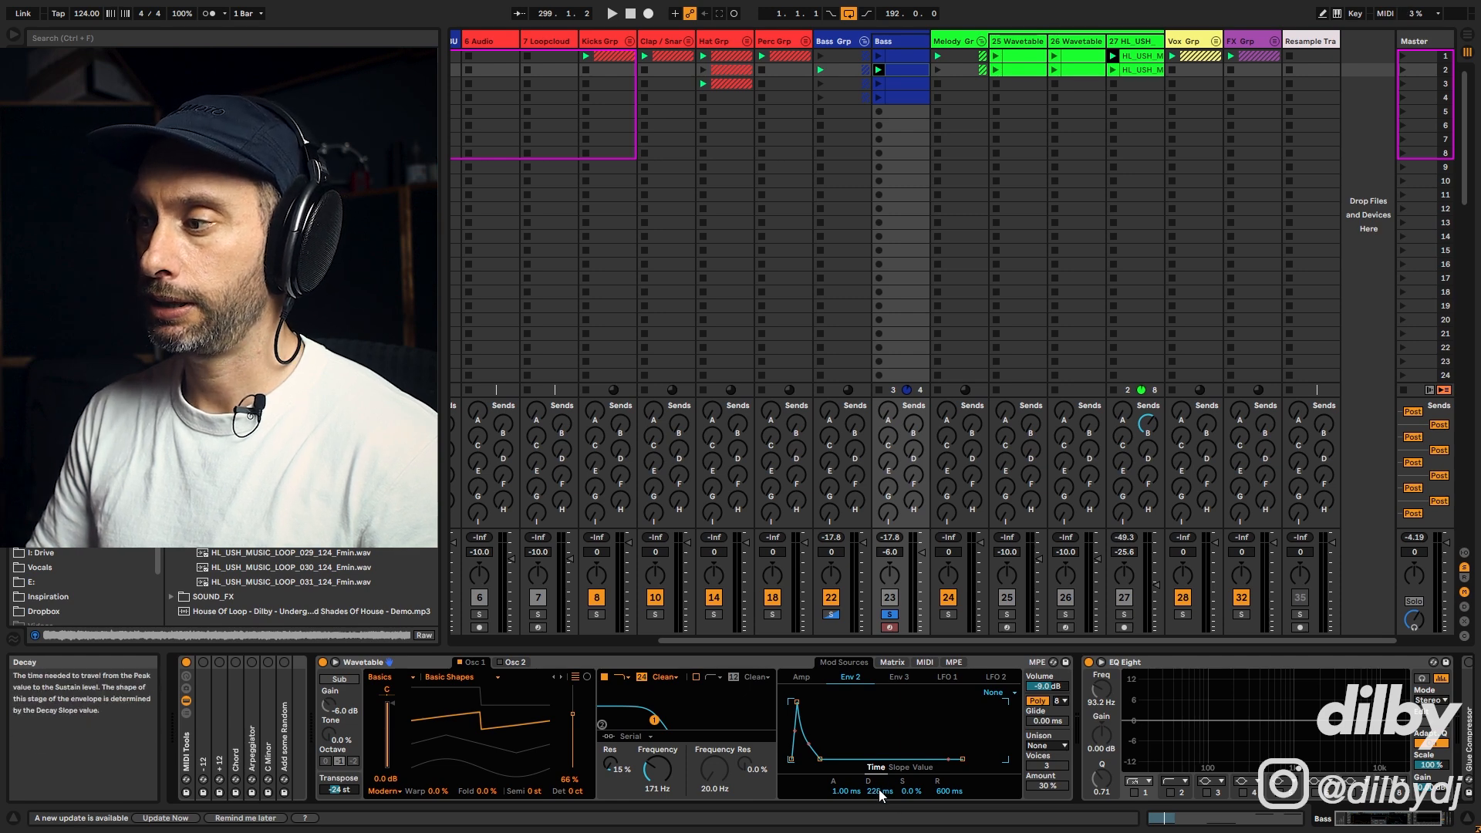
pyautogui.press('space')
pyautogui.moveTo(878, 790)
pyautogui.mouseDown()
pyautogui.moveTo(878, 818)
pyautogui.moveTo(879, 791)
pyautogui.mouseUp()
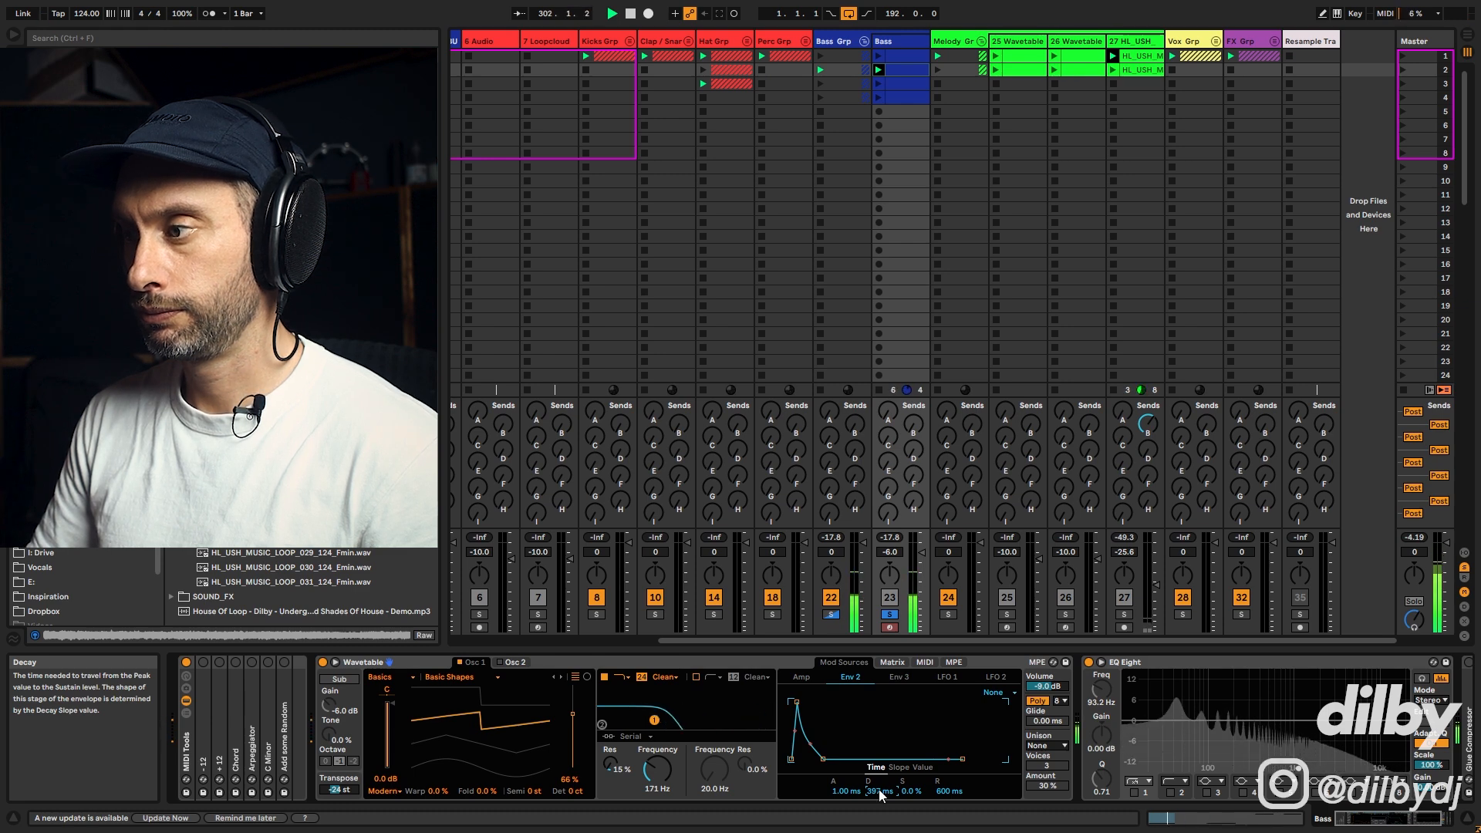
pyautogui.moveTo(906, 793); pyautogui.dragTo(906, 789)
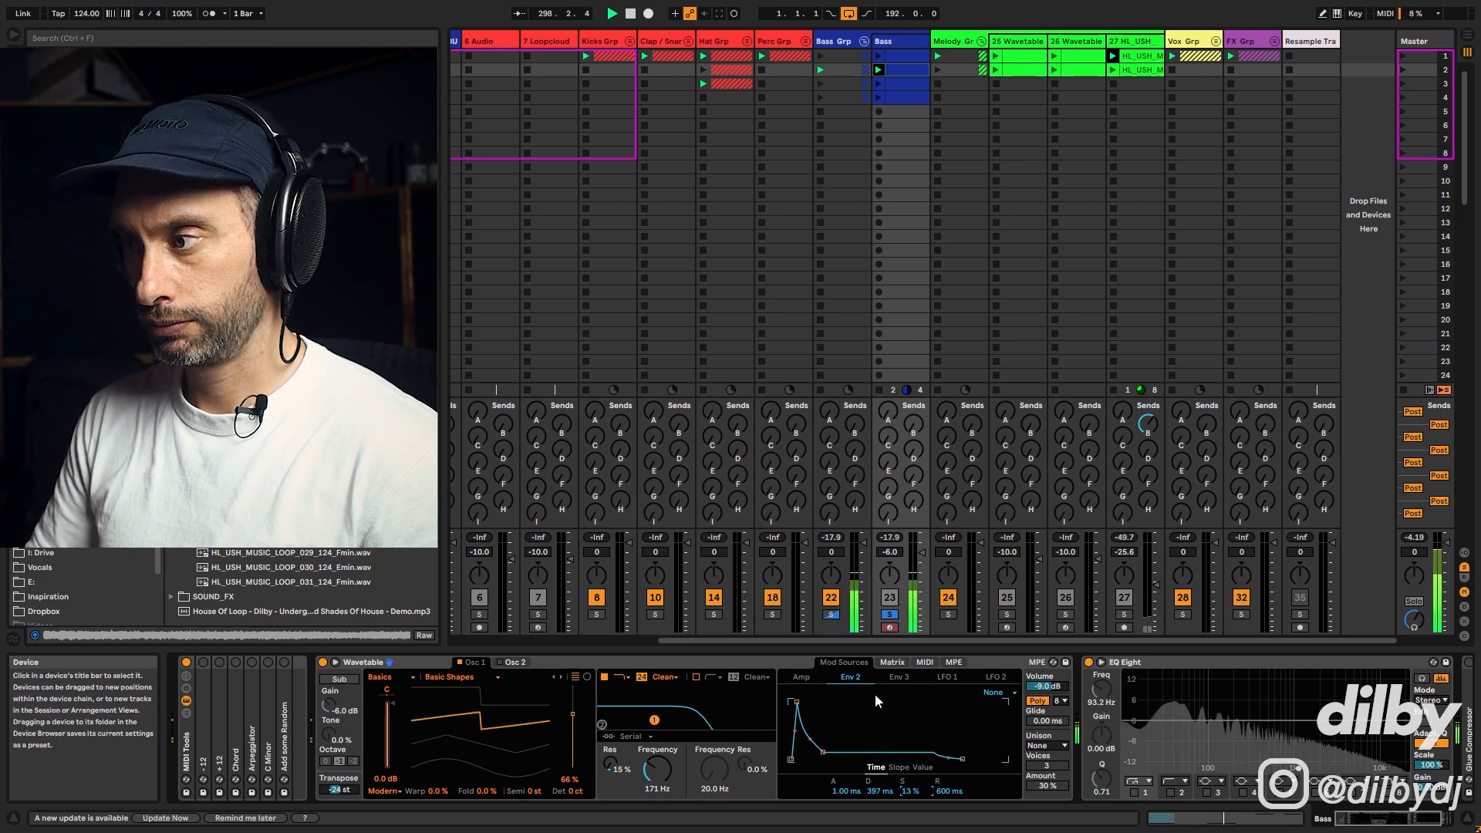
# Step: Lower the Env 2 to Filter 1 Freq modulation amount to 31 in the matrix during playback
pyautogui.click(895, 663)
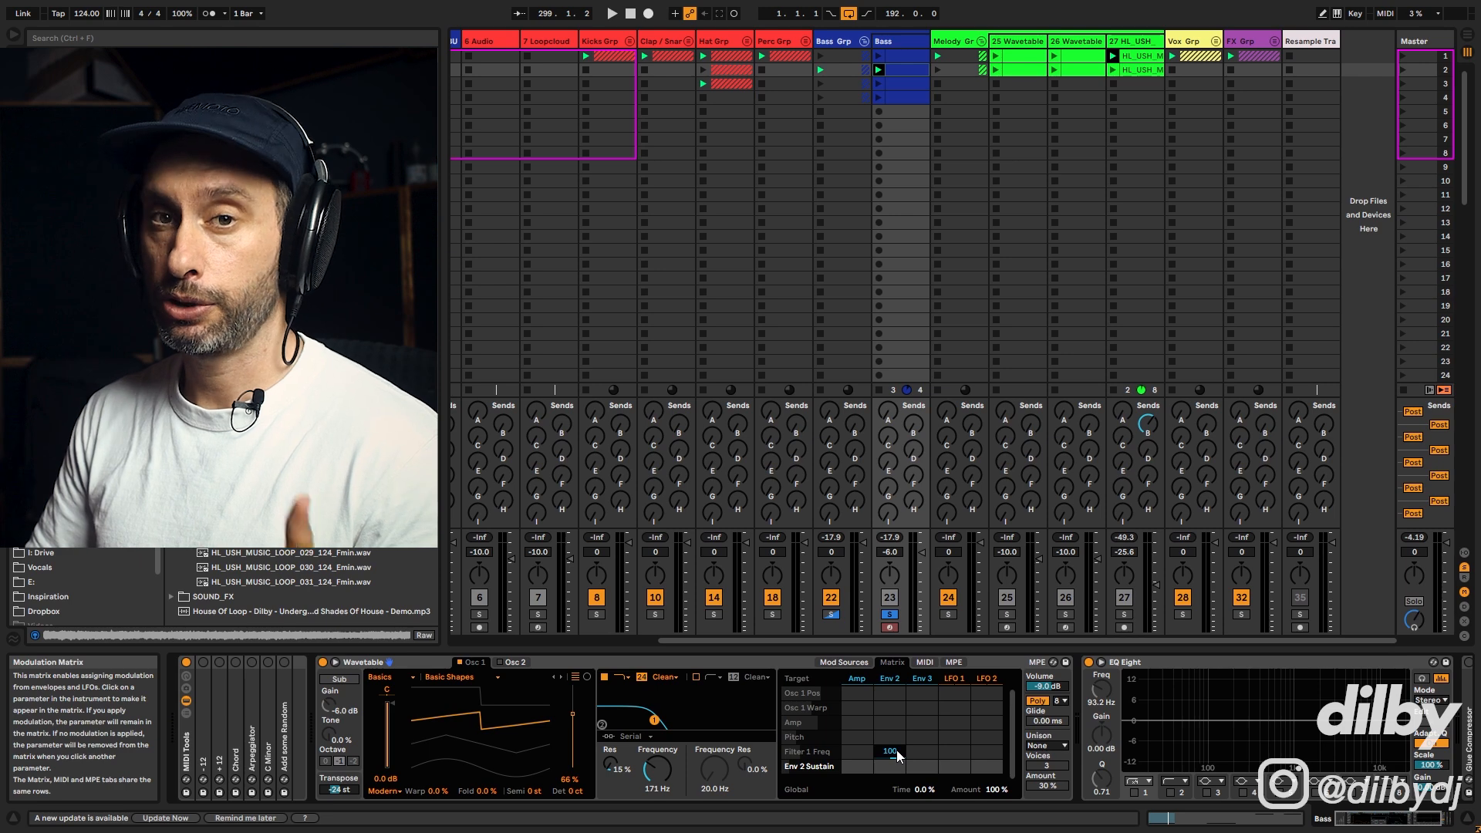
pyautogui.moveTo(897, 752); pyautogui.dragTo(897, 754)
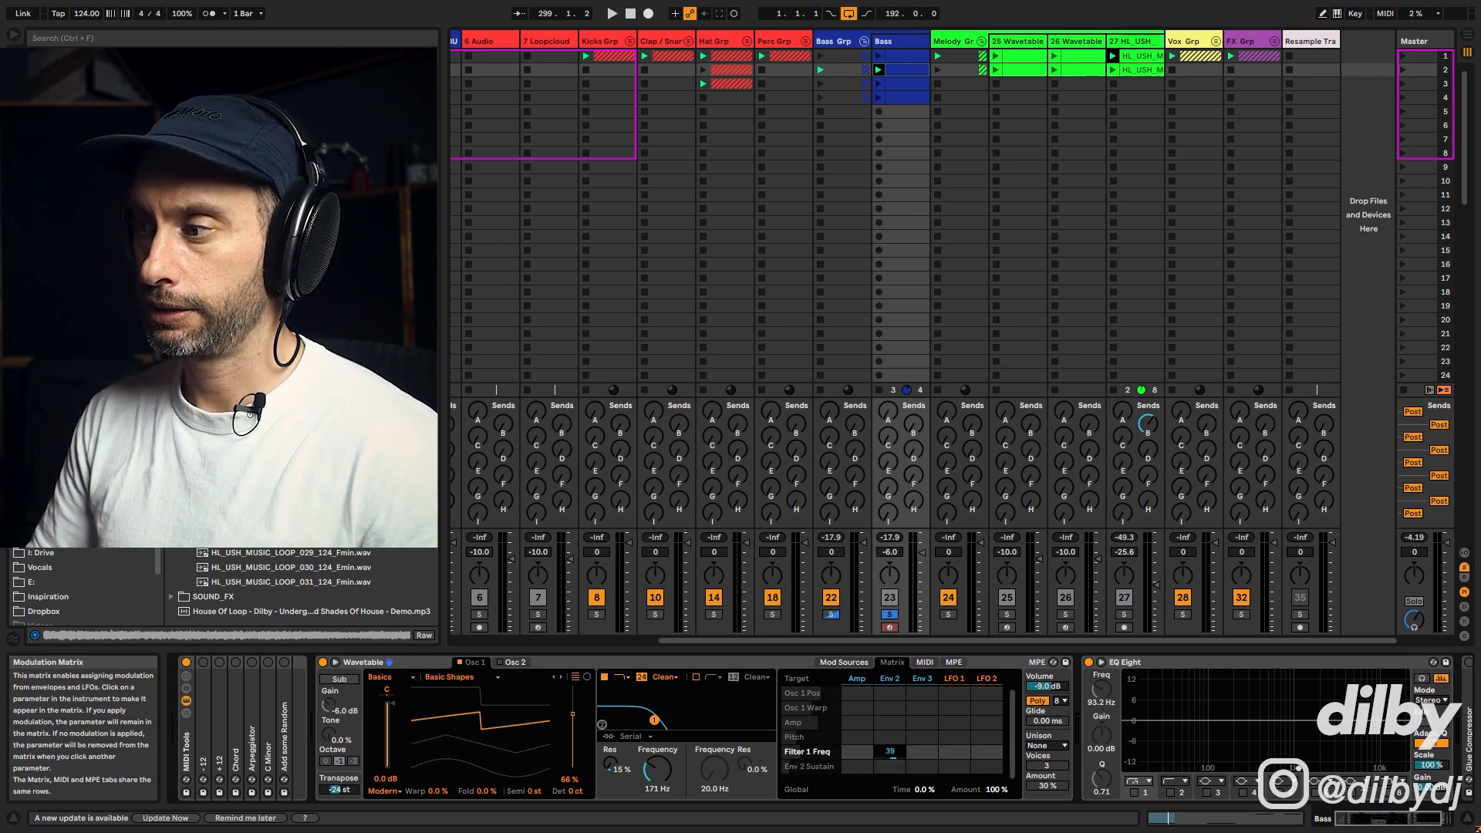
pyautogui.press('space')
pyautogui.moveTo(898, 753); pyautogui.dragTo(898, 759)
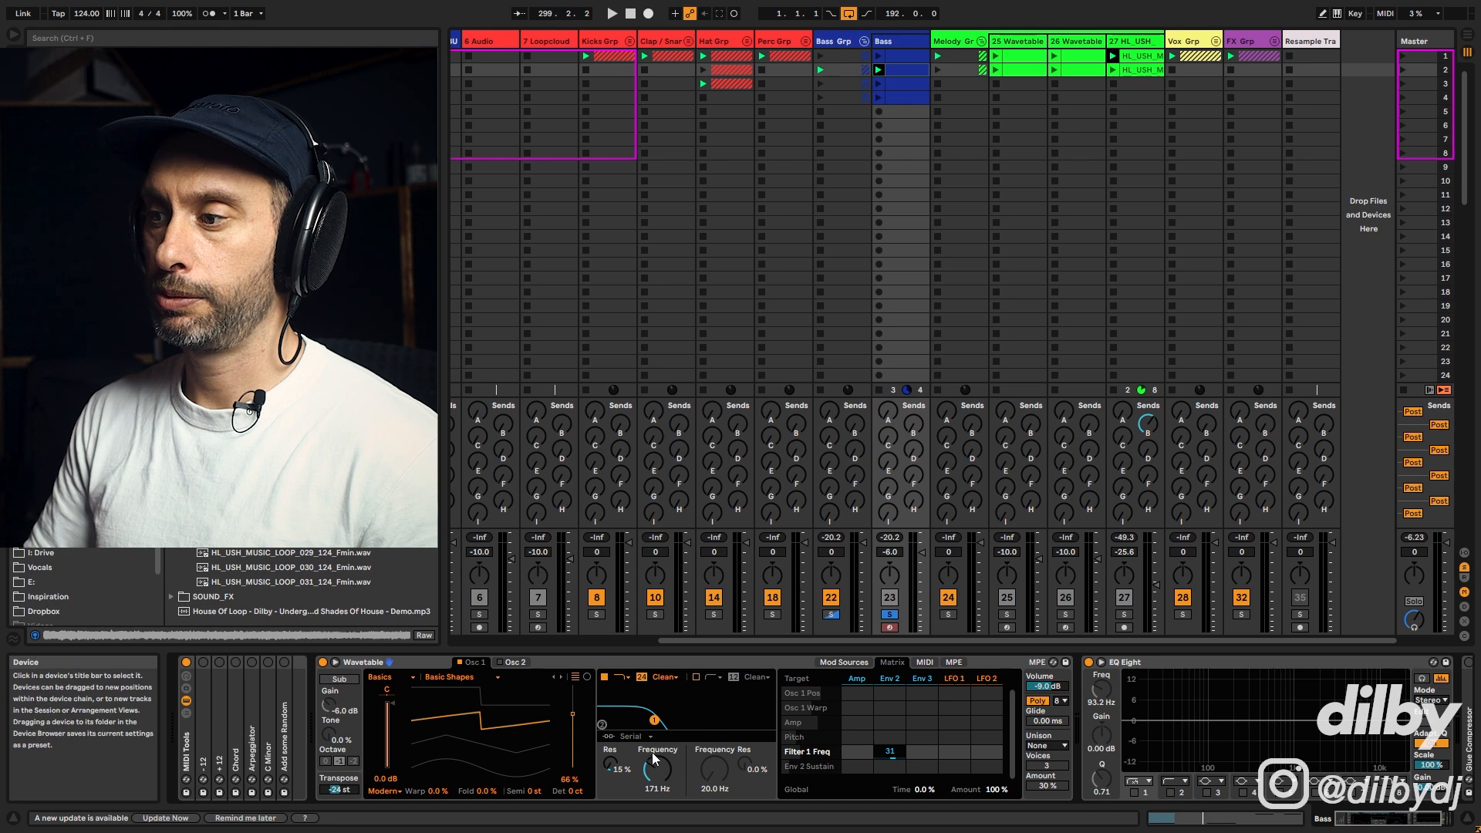
# Step: Raise Filter 1 resonance to 16% while the clip plays
pyautogui.click(610, 763)
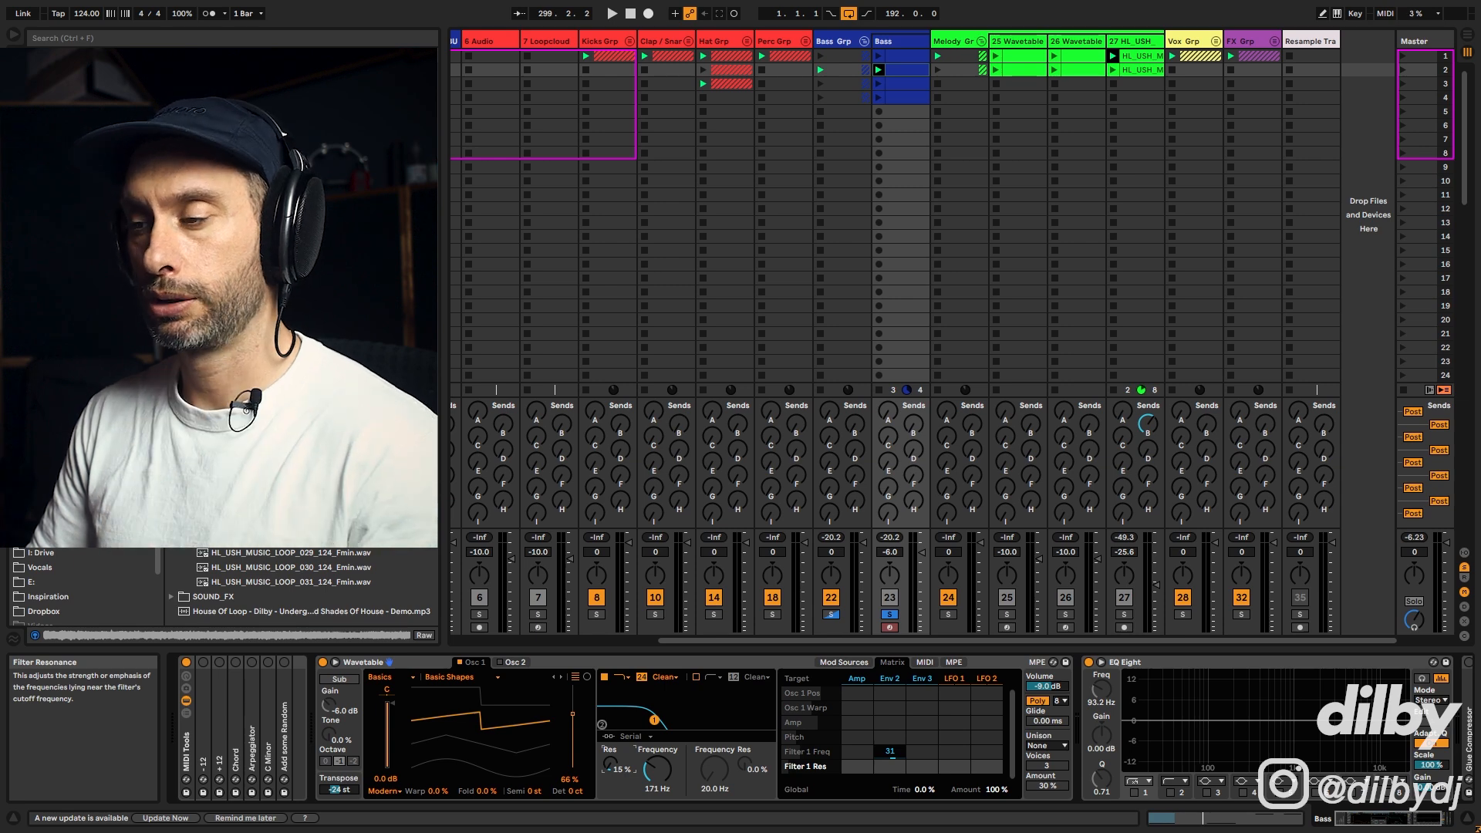
pyautogui.press('space')
pyautogui.moveTo(613, 765)
pyautogui.mouseDown()
pyautogui.moveTo(612, 676)
pyautogui.moveTo(615, 772)
pyautogui.mouseUp()
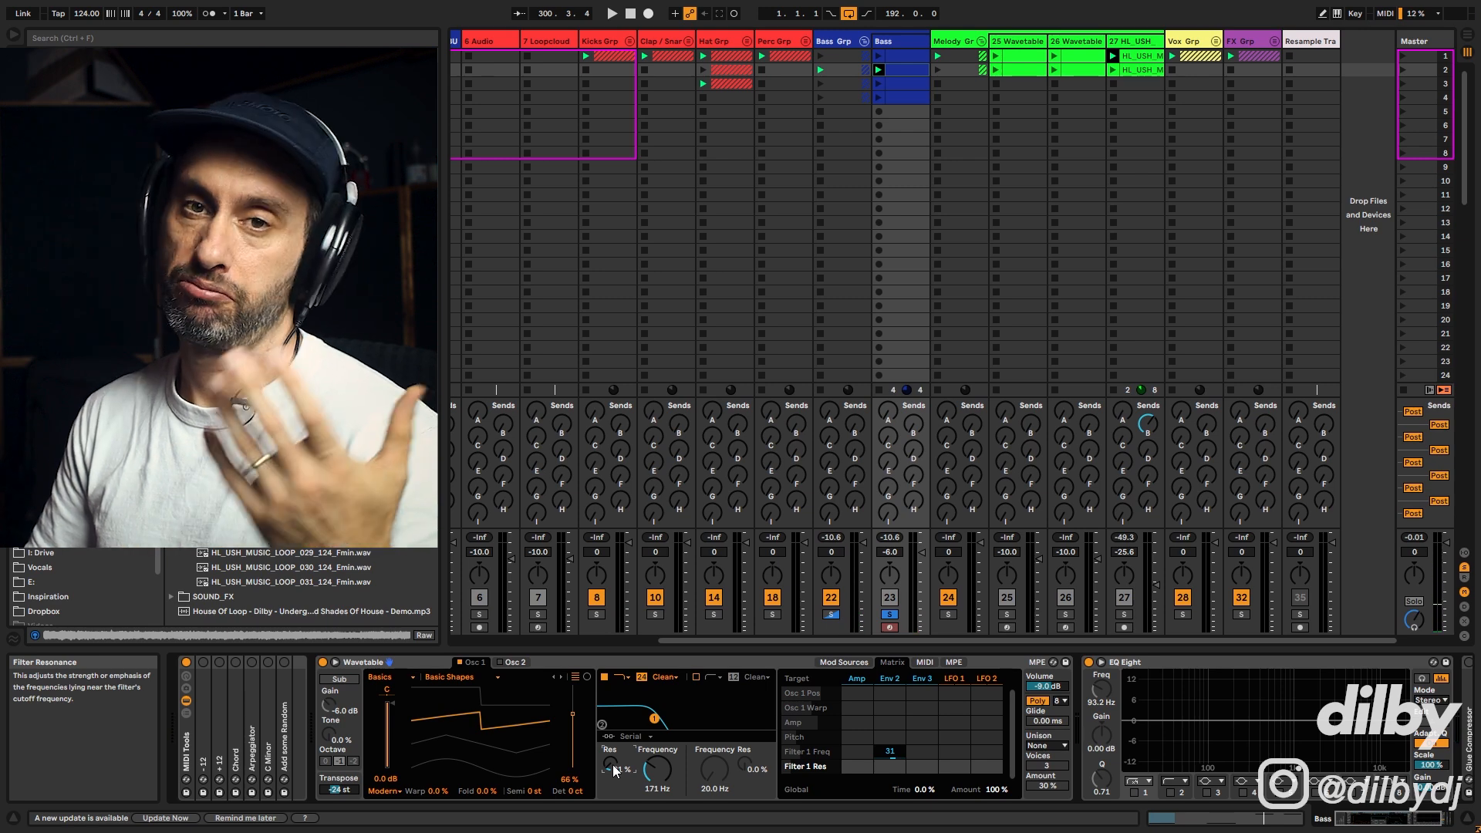
pyautogui.moveTo(615, 770); pyautogui.dragTo(614, 752)
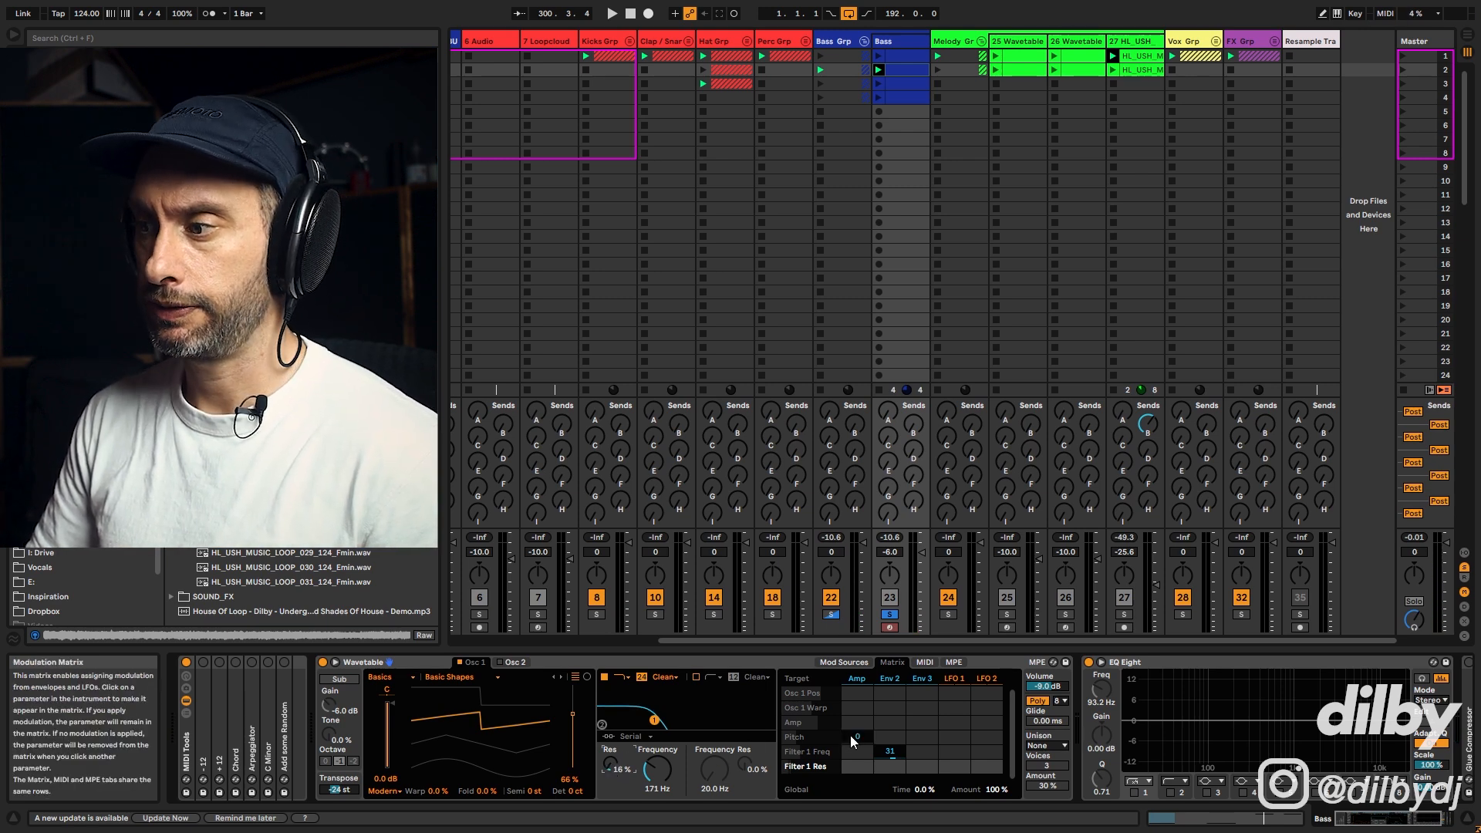
pyautogui.press('space')
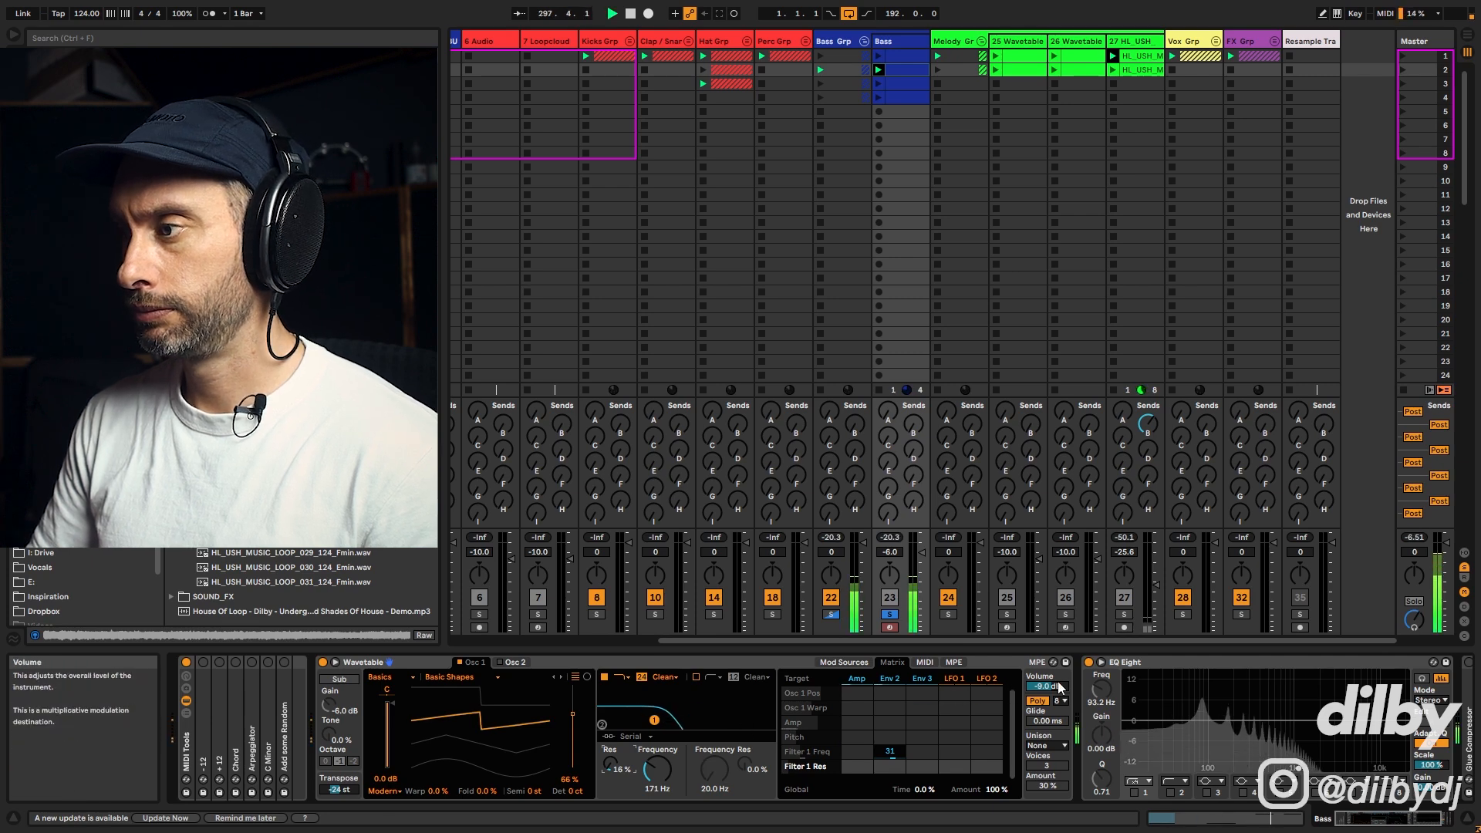
# Step: Unsolo the Bass track and adjust the Env 2 modulation amount in the matrix
pyautogui.click(892, 614)
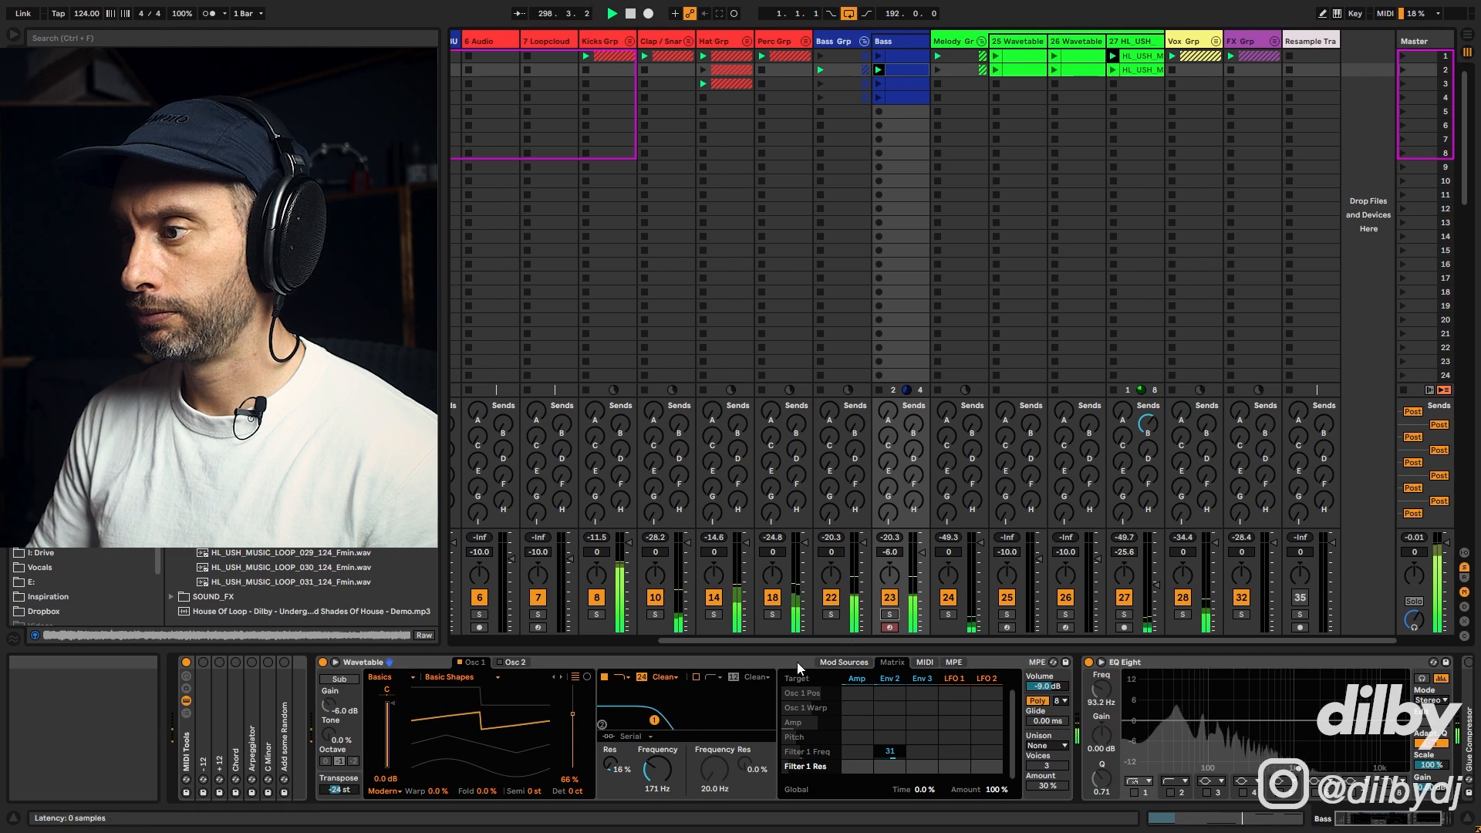
pyautogui.click(888, 753)
pyautogui.moveTo(890, 752)
pyautogui.mouseDown()
pyautogui.moveTo(881, 780)
pyautogui.moveTo(881, 767)
pyautogui.mouseUp()
# Step: Set the Env 2 decay to 734 ms
pyautogui.click(890, 677)
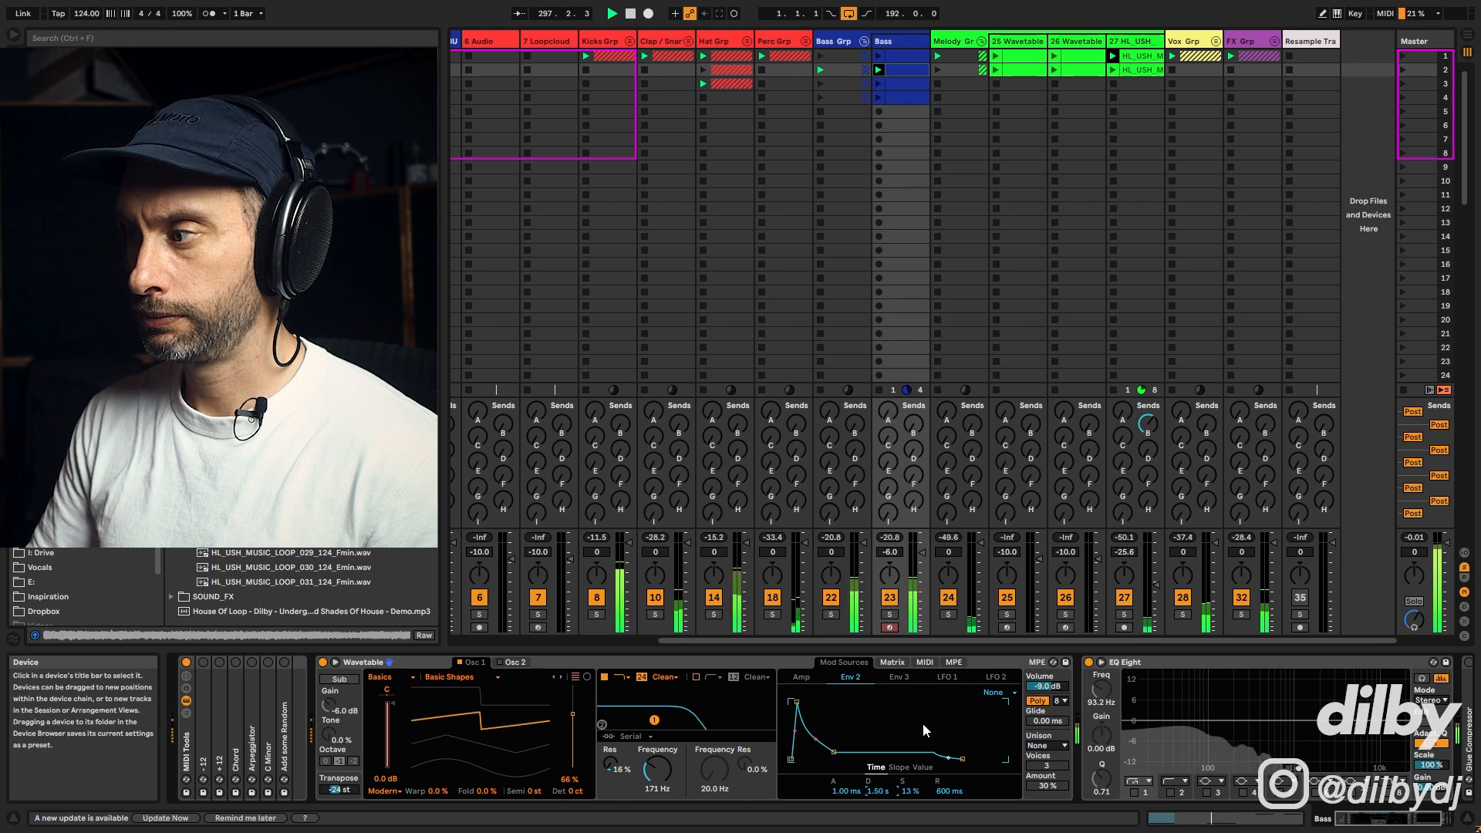
pyautogui.click(867, 790)
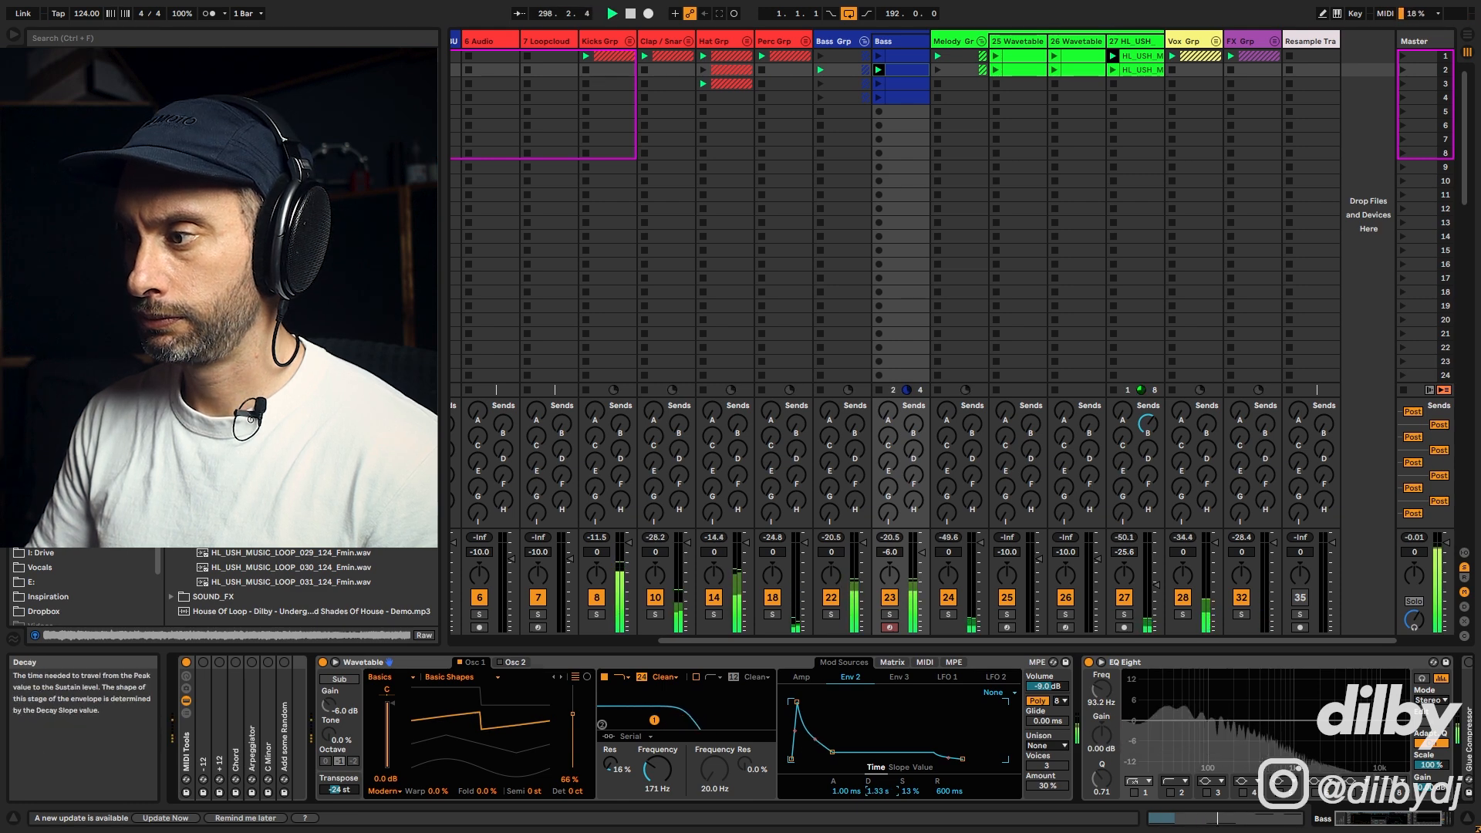
pyautogui.moveTo(869, 791); pyautogui.dragTo(868, 799)
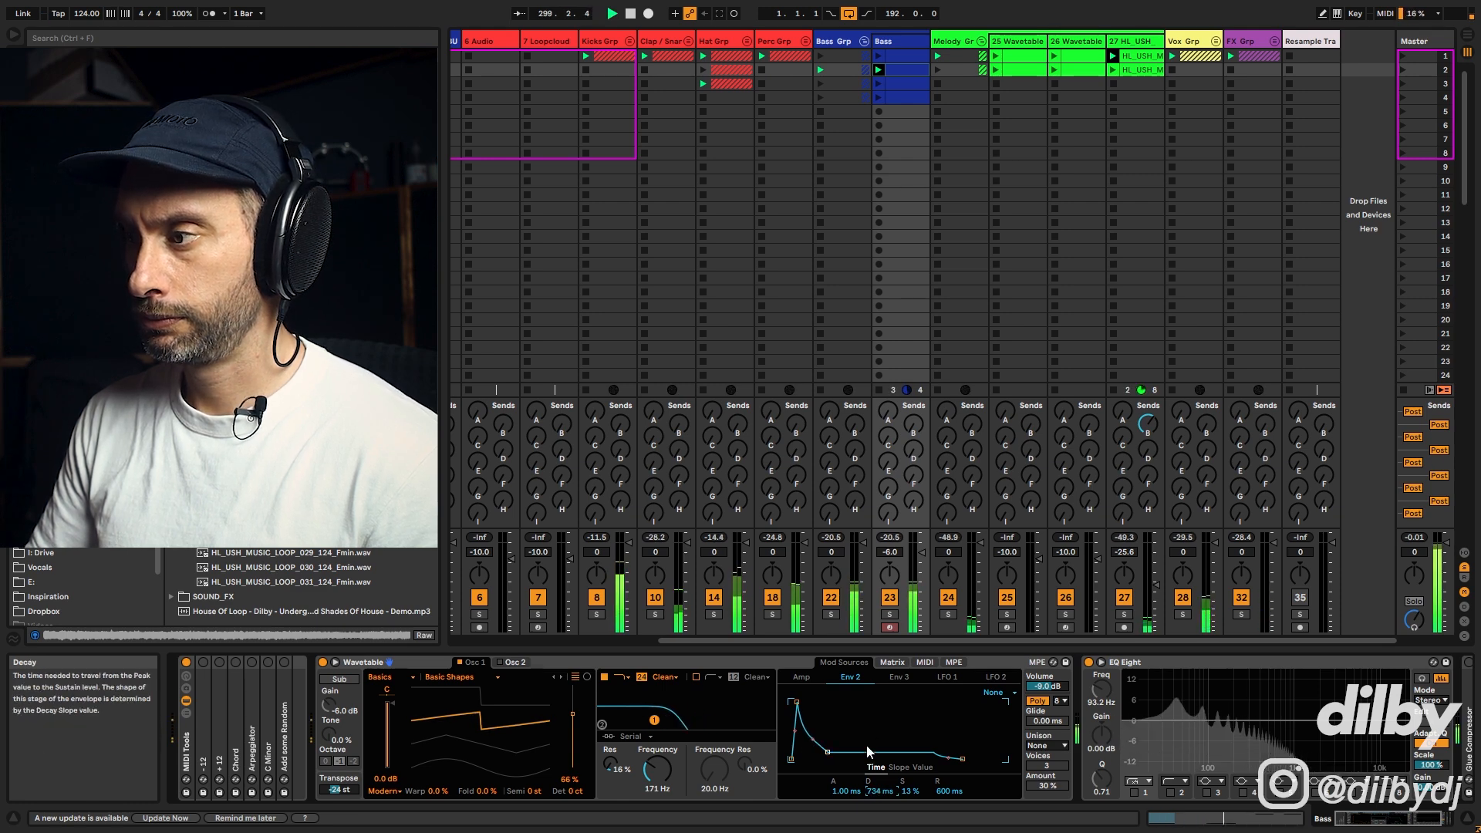
# Step: Set the Env 2 to Filter 1 Freq amount to 25 and lower Filter 1 frequency to 116 Hz
pyautogui.click(893, 663)
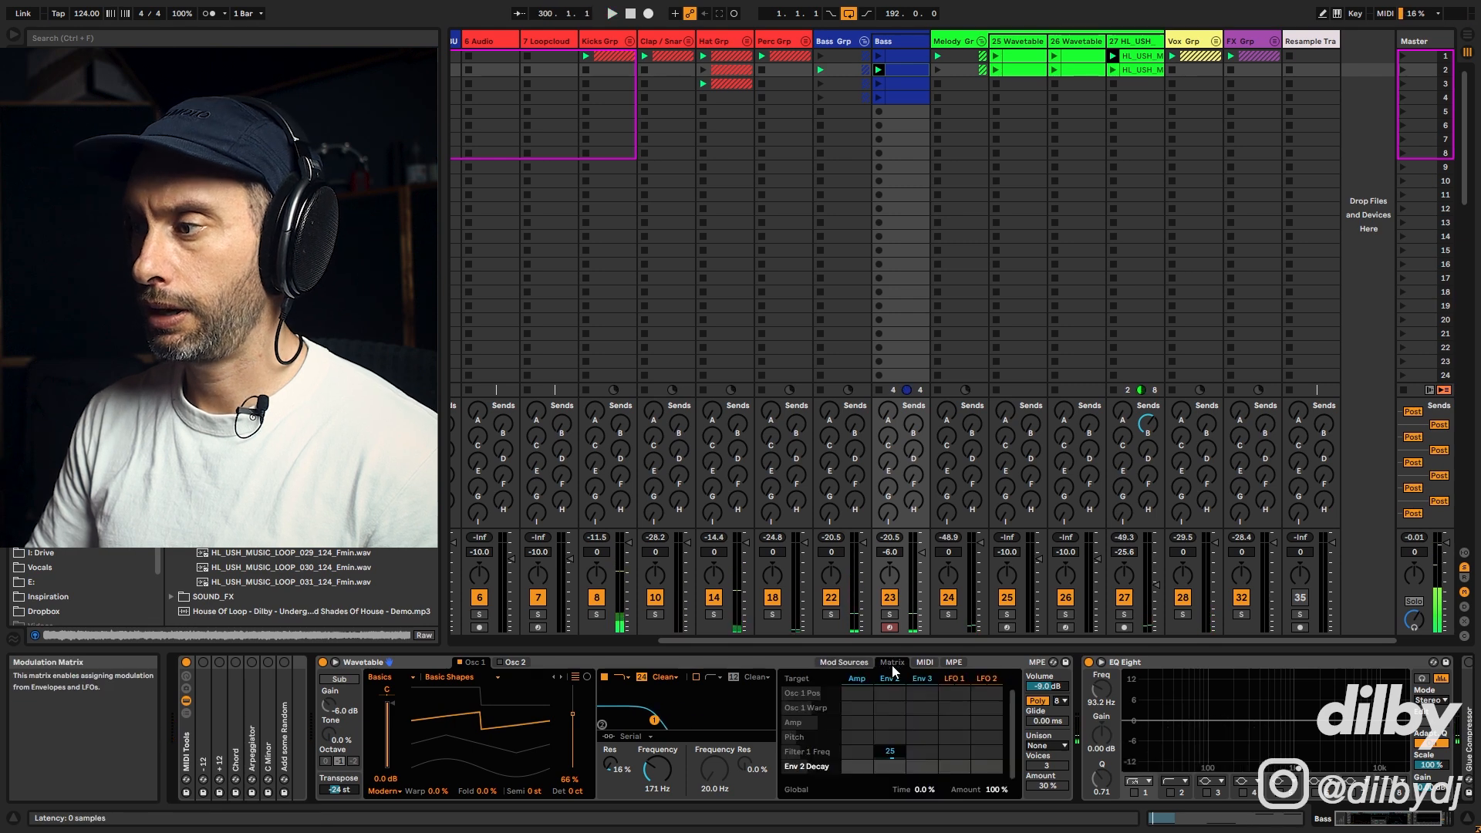
pyautogui.click(896, 754)
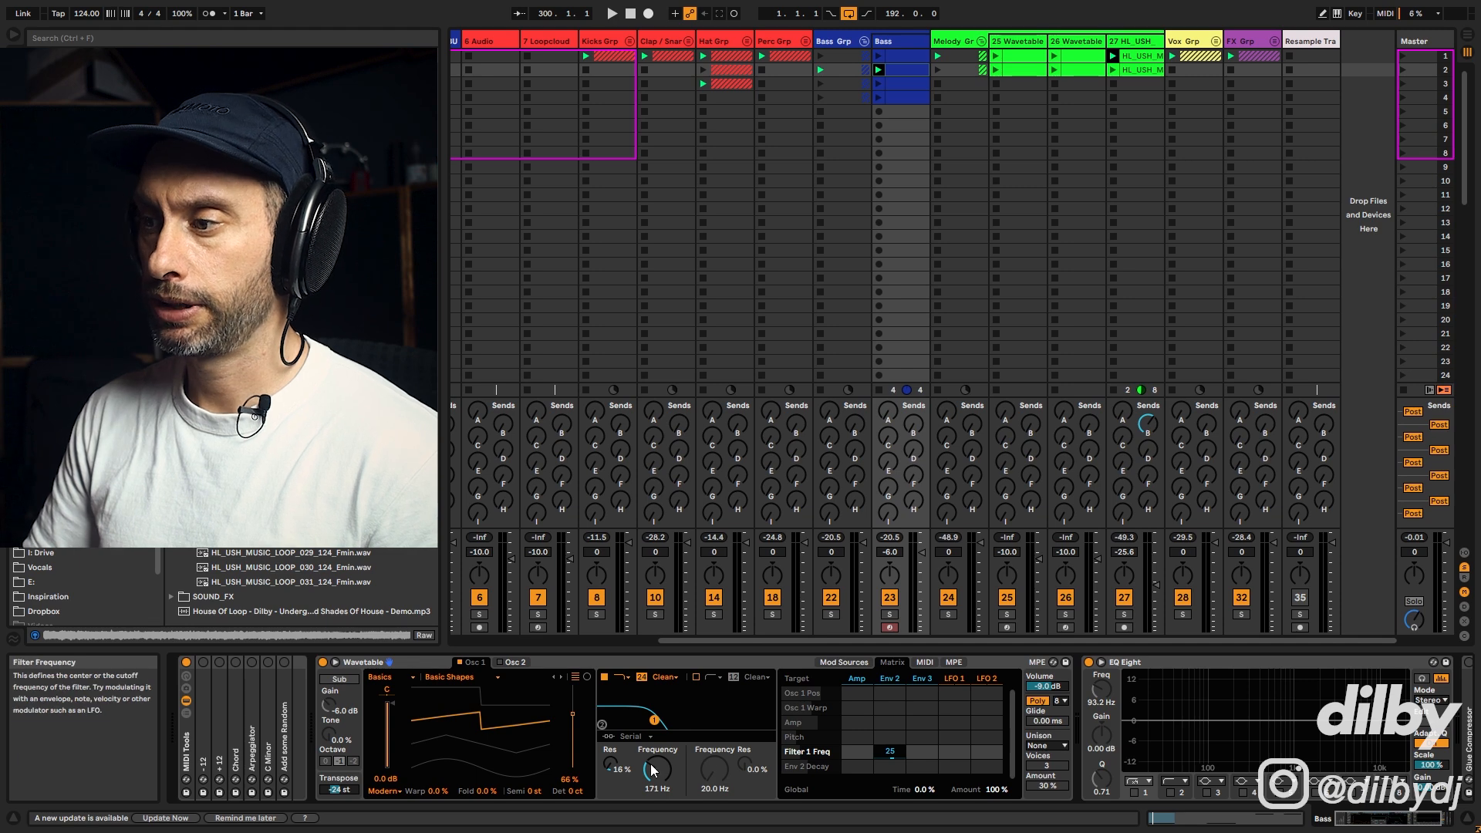
pyautogui.moveTo(652, 770); pyautogui.dragTo(652, 779)
pyautogui.press('space')
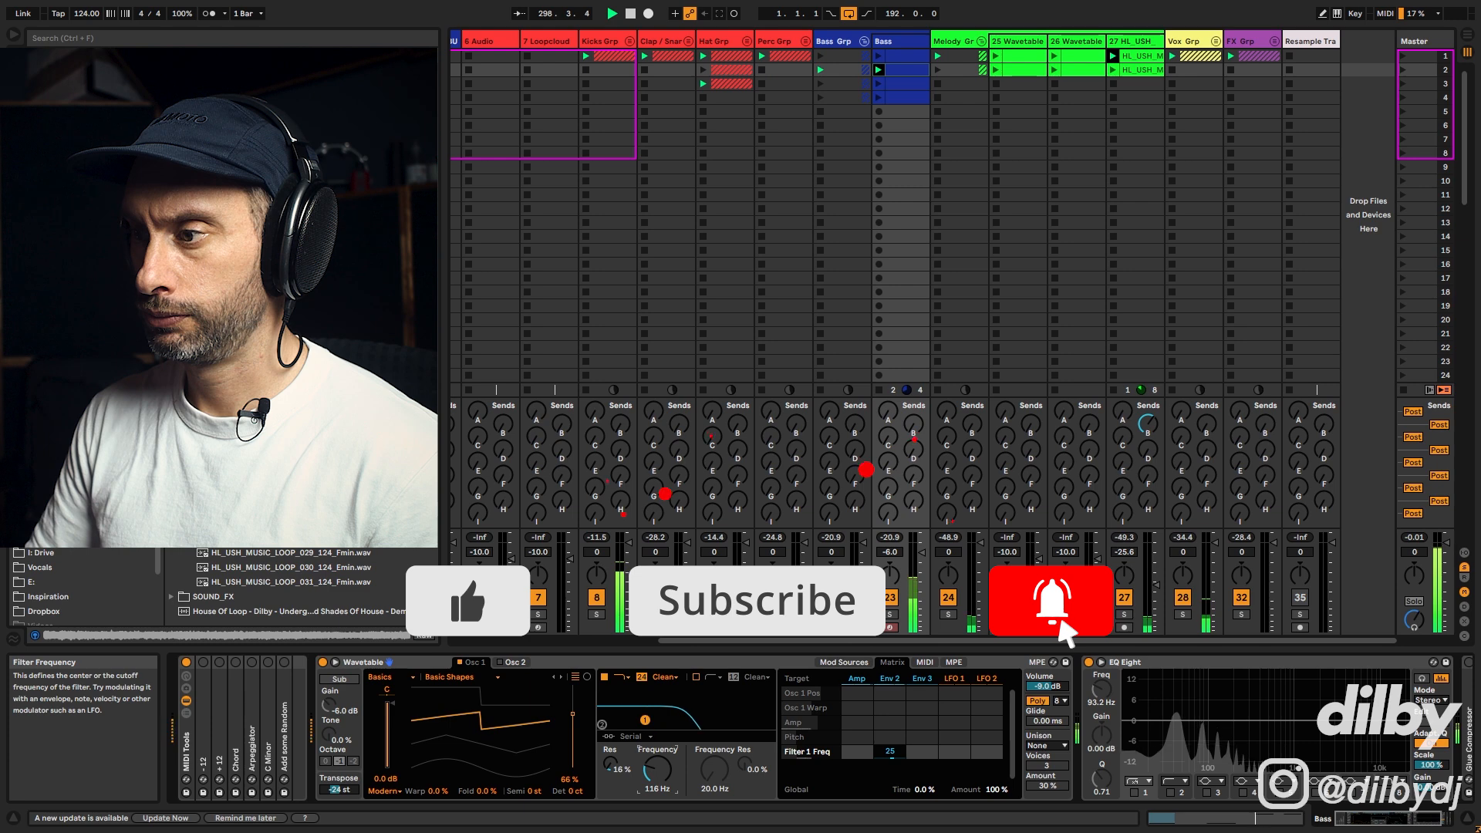
# Step: Solo the Bass track and switch on the Wavetable Sub oscillator during playback
pyautogui.click(889, 616)
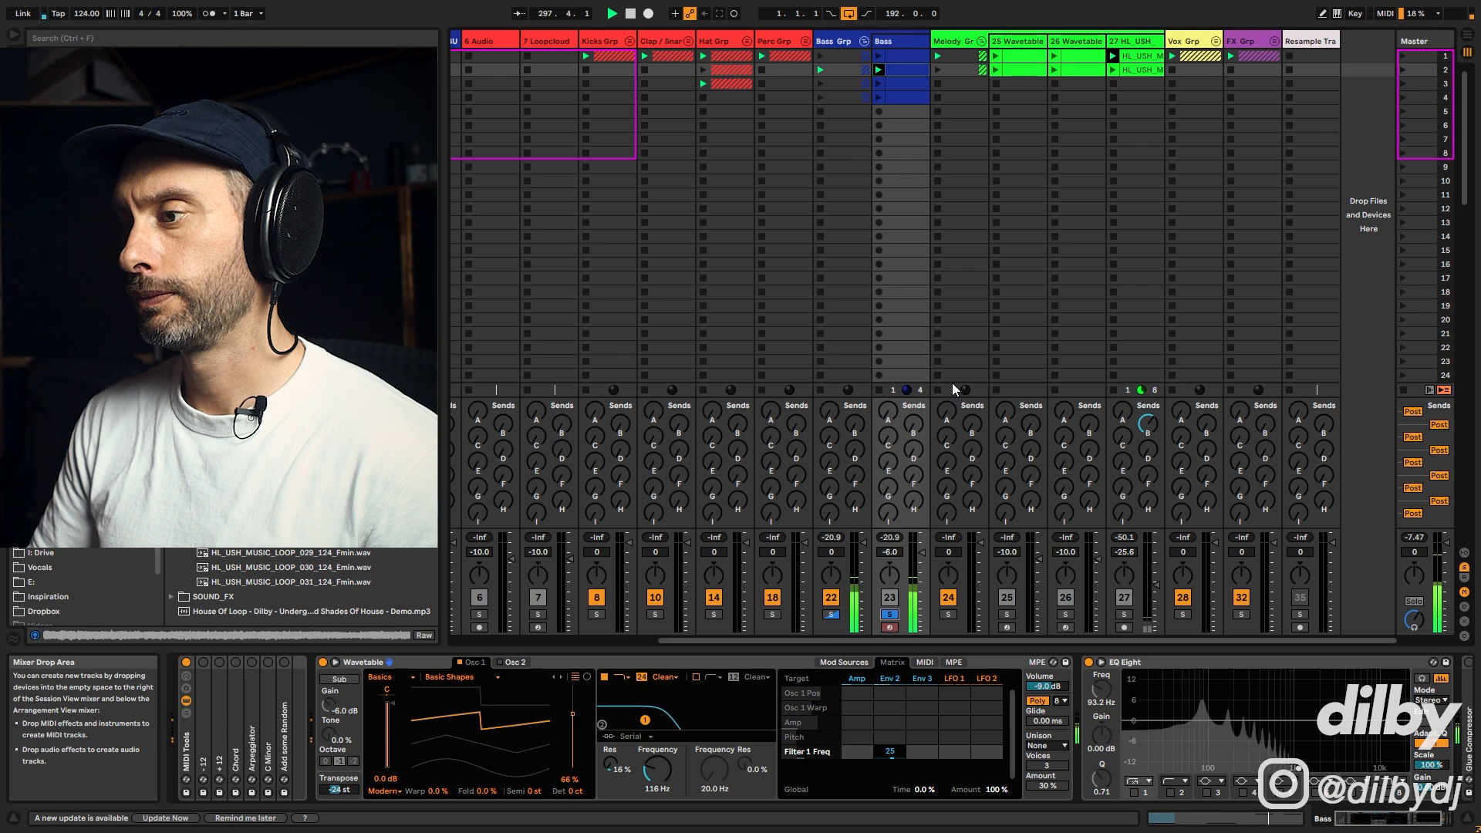
pyautogui.click(342, 682)
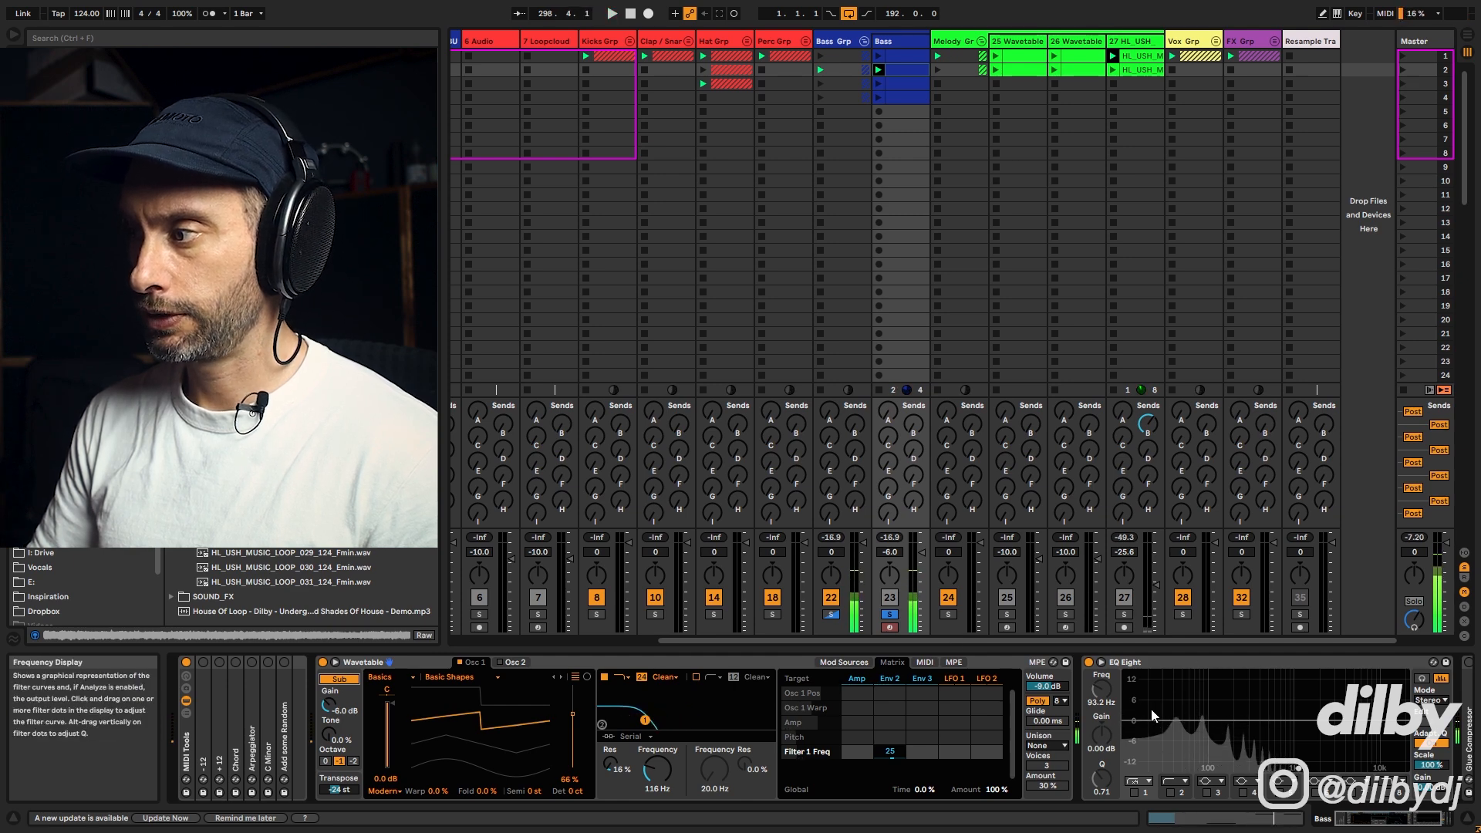
pyautogui.press('space')
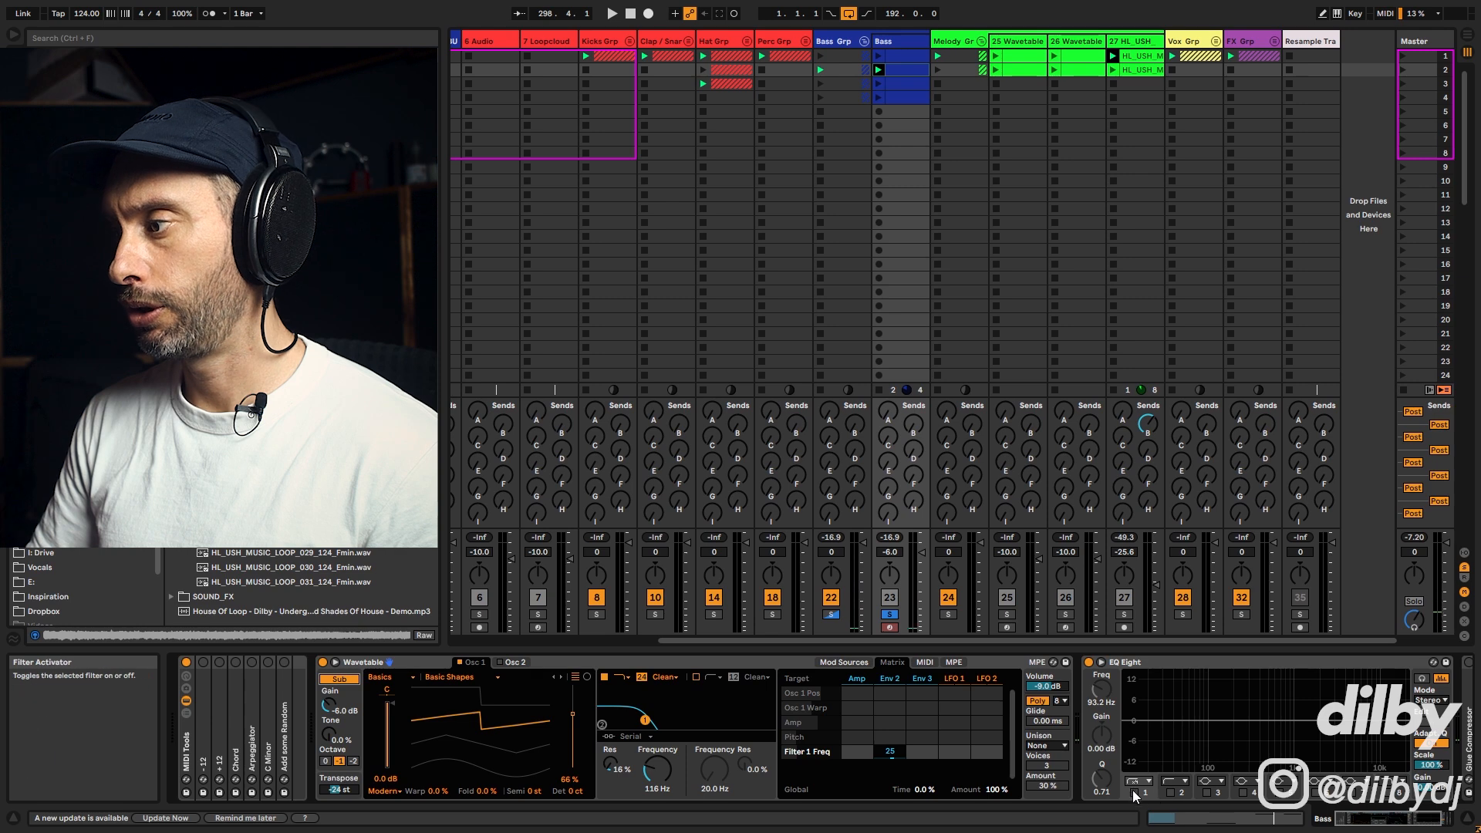
# Step: Enable EQ Eight band 2 as a high-pass filter at 25 Hz and play the clip
pyautogui.click(1170, 792)
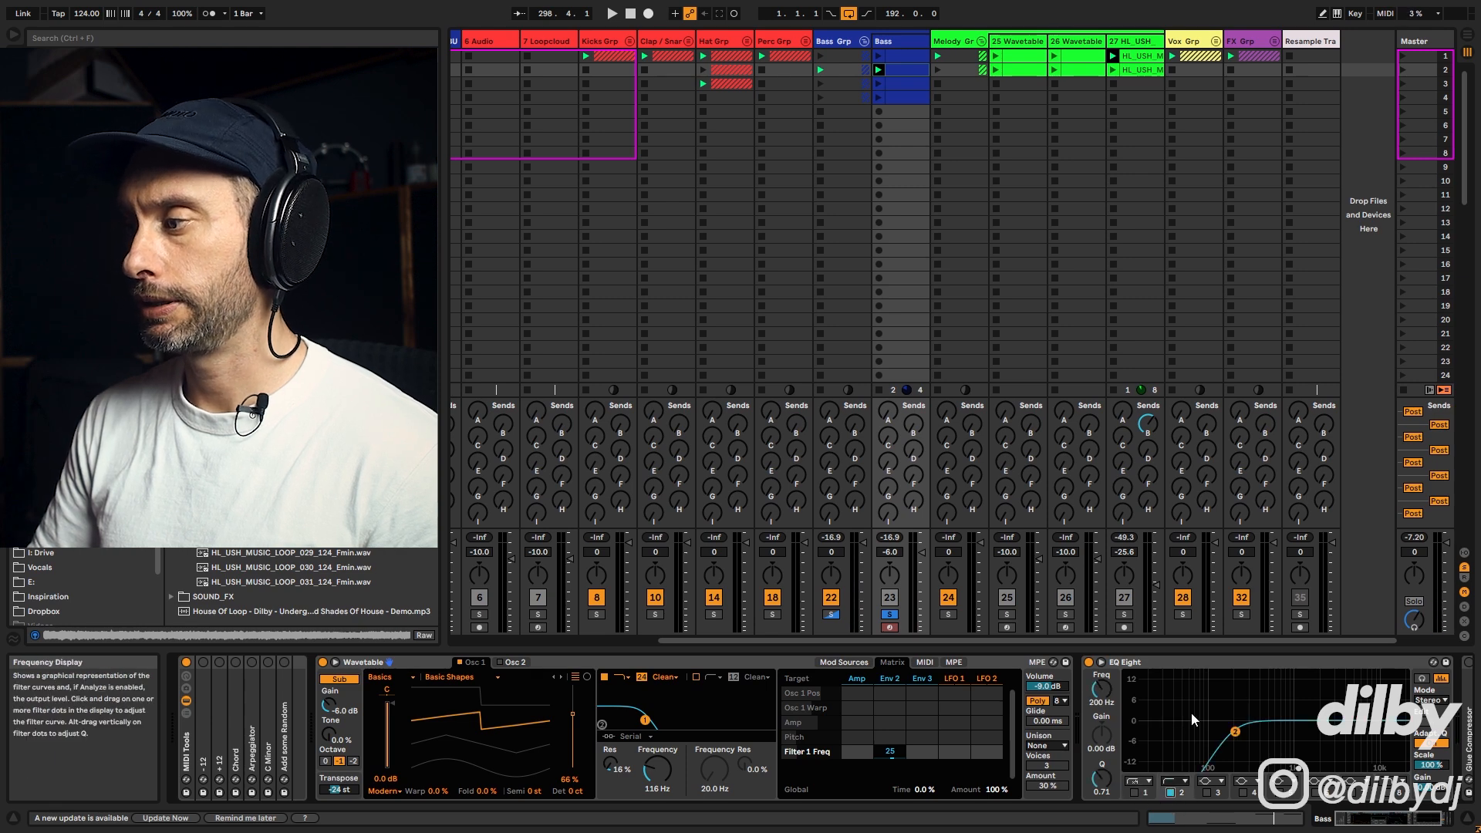
pyautogui.click(1104, 705)
pyautogui.write('25')
pyautogui.press('Return')
pyautogui.press('space')
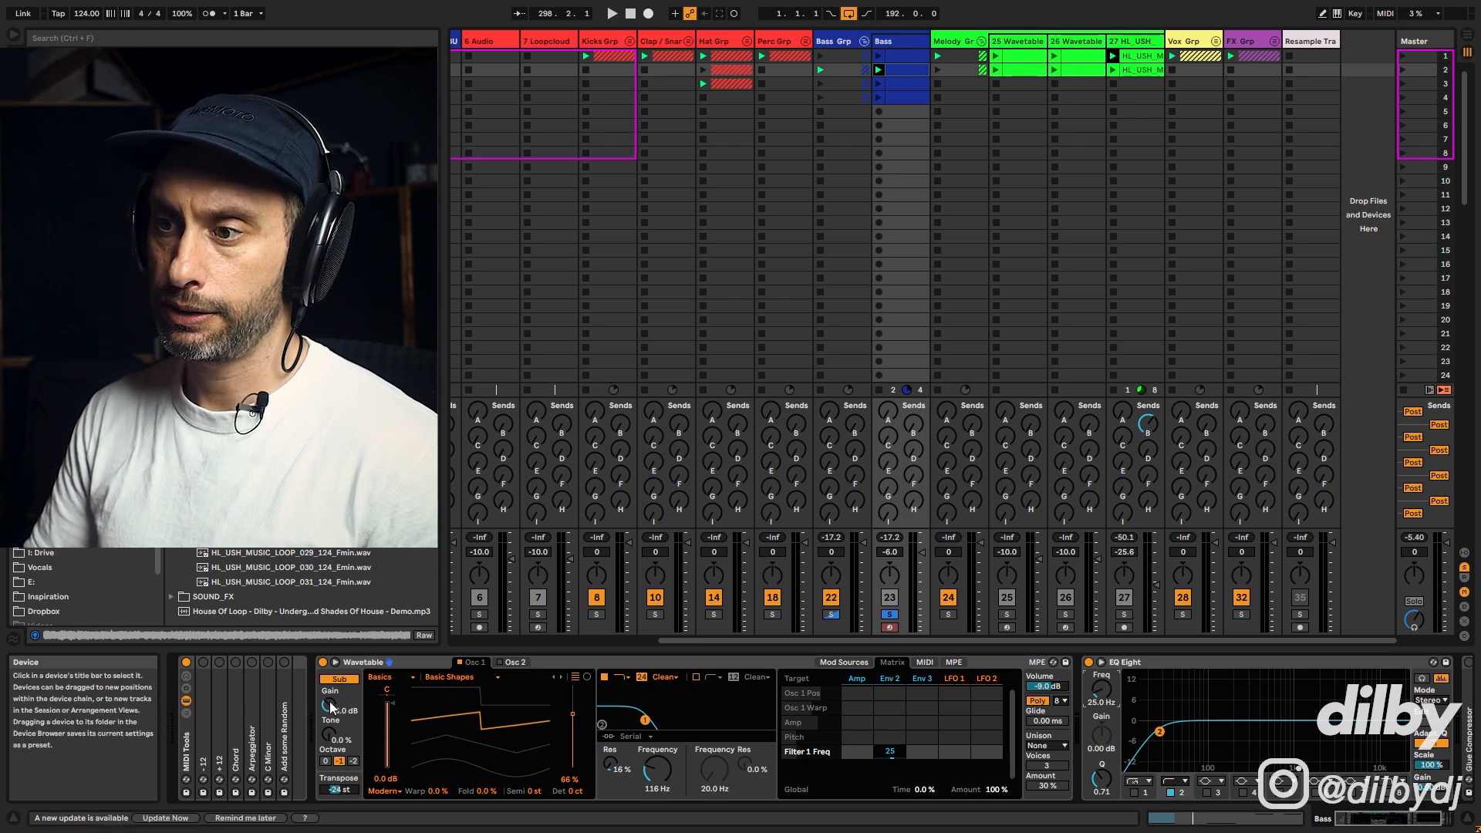
# Step: Lower the Sub gain to -9.5 dB and switch off Oscillator 1 to hear the sub alone
pyautogui.moveTo(330, 703); pyautogui.dragTo(330, 713)
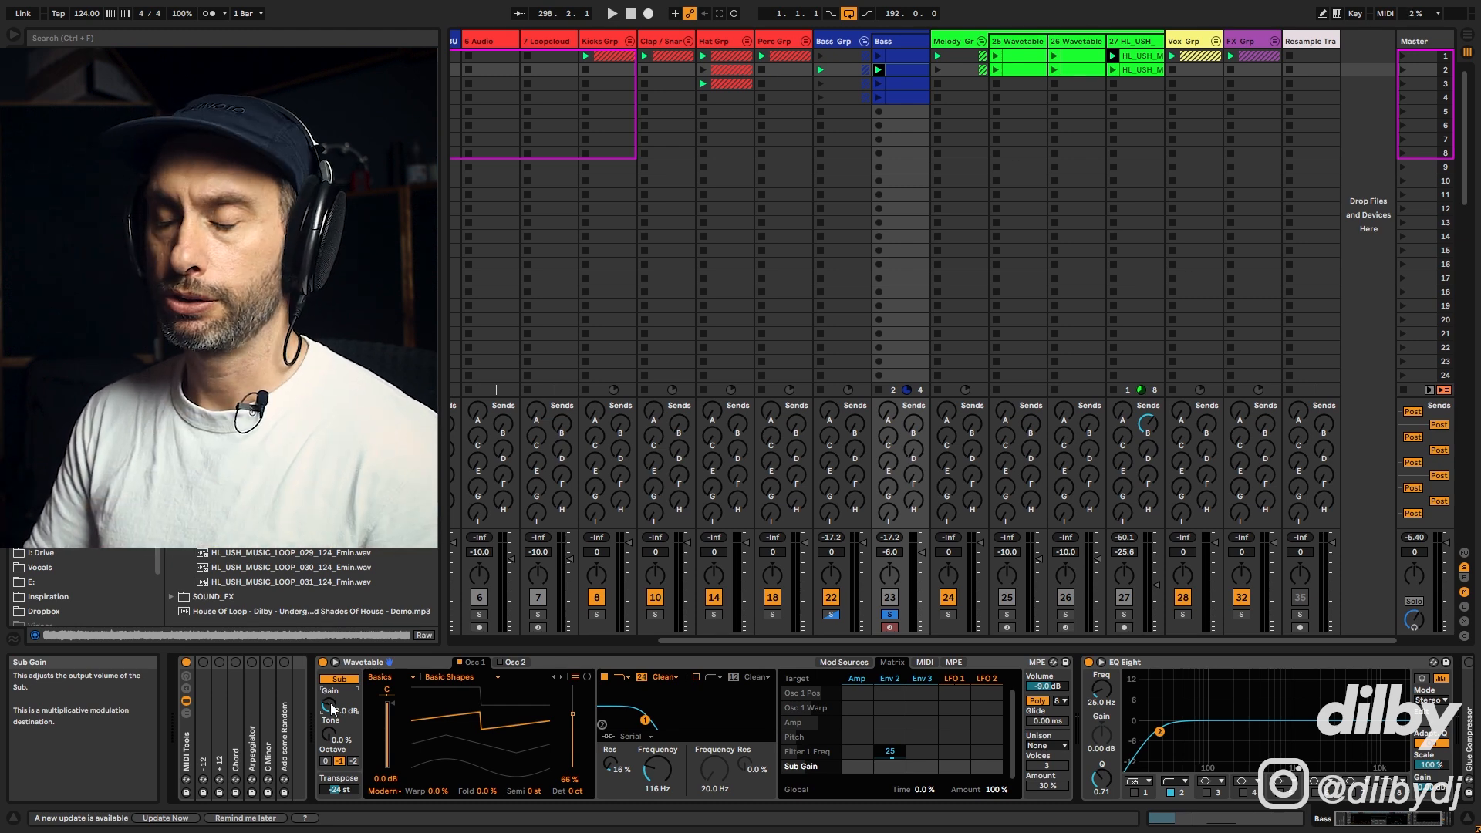
pyautogui.press('space')
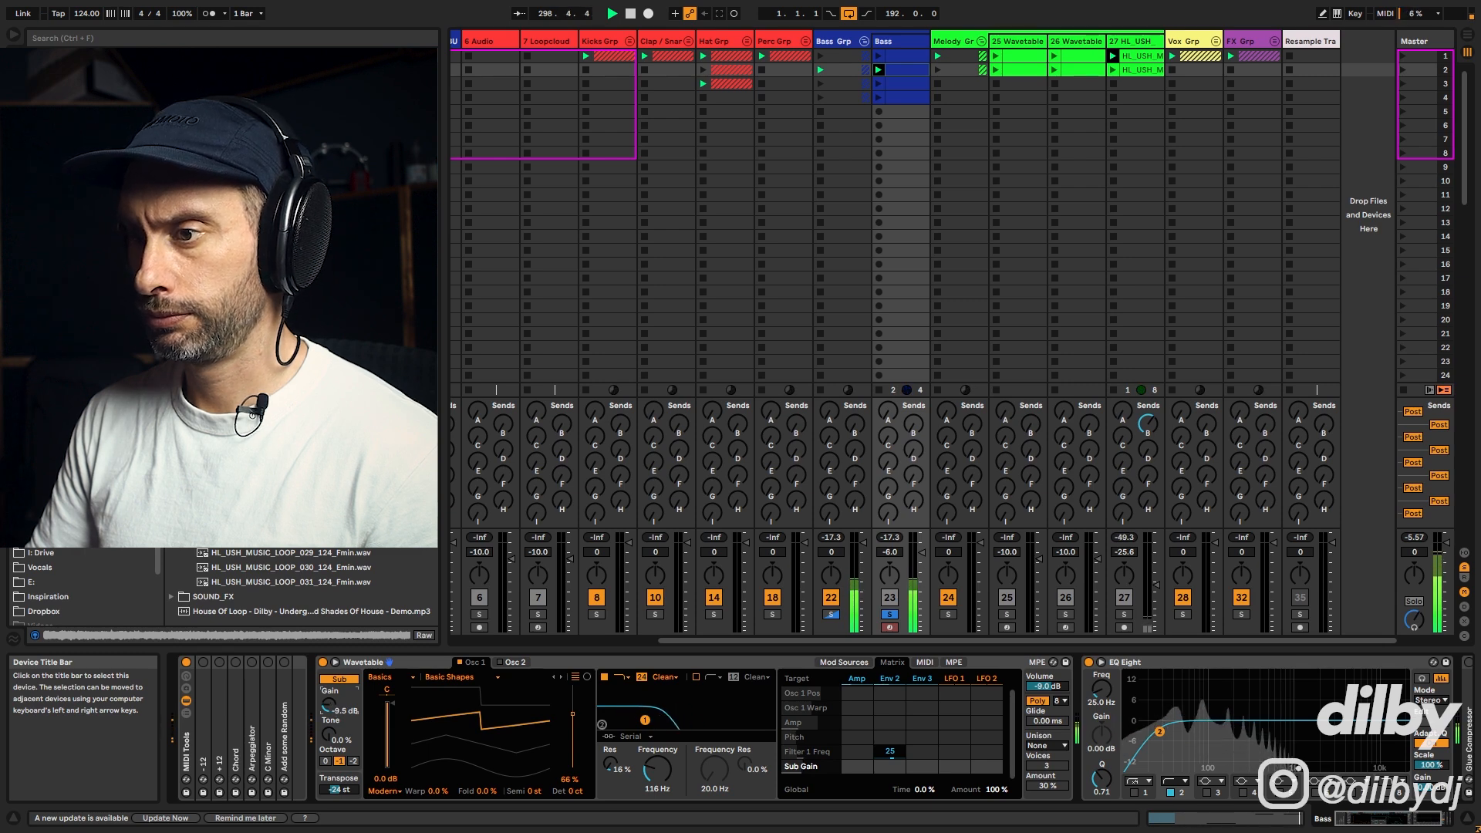
pyautogui.click(459, 662)
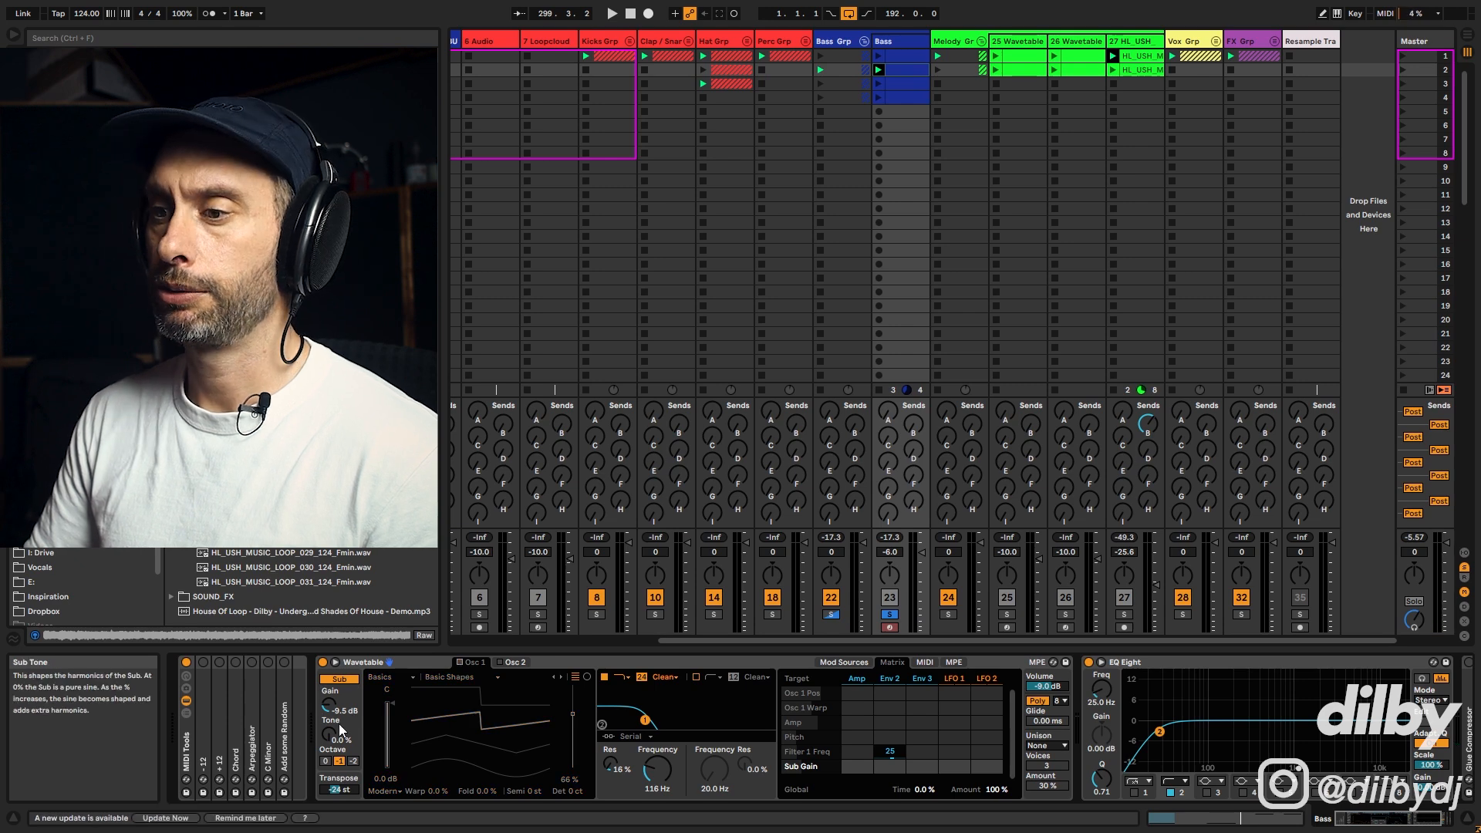
pyautogui.press('space')
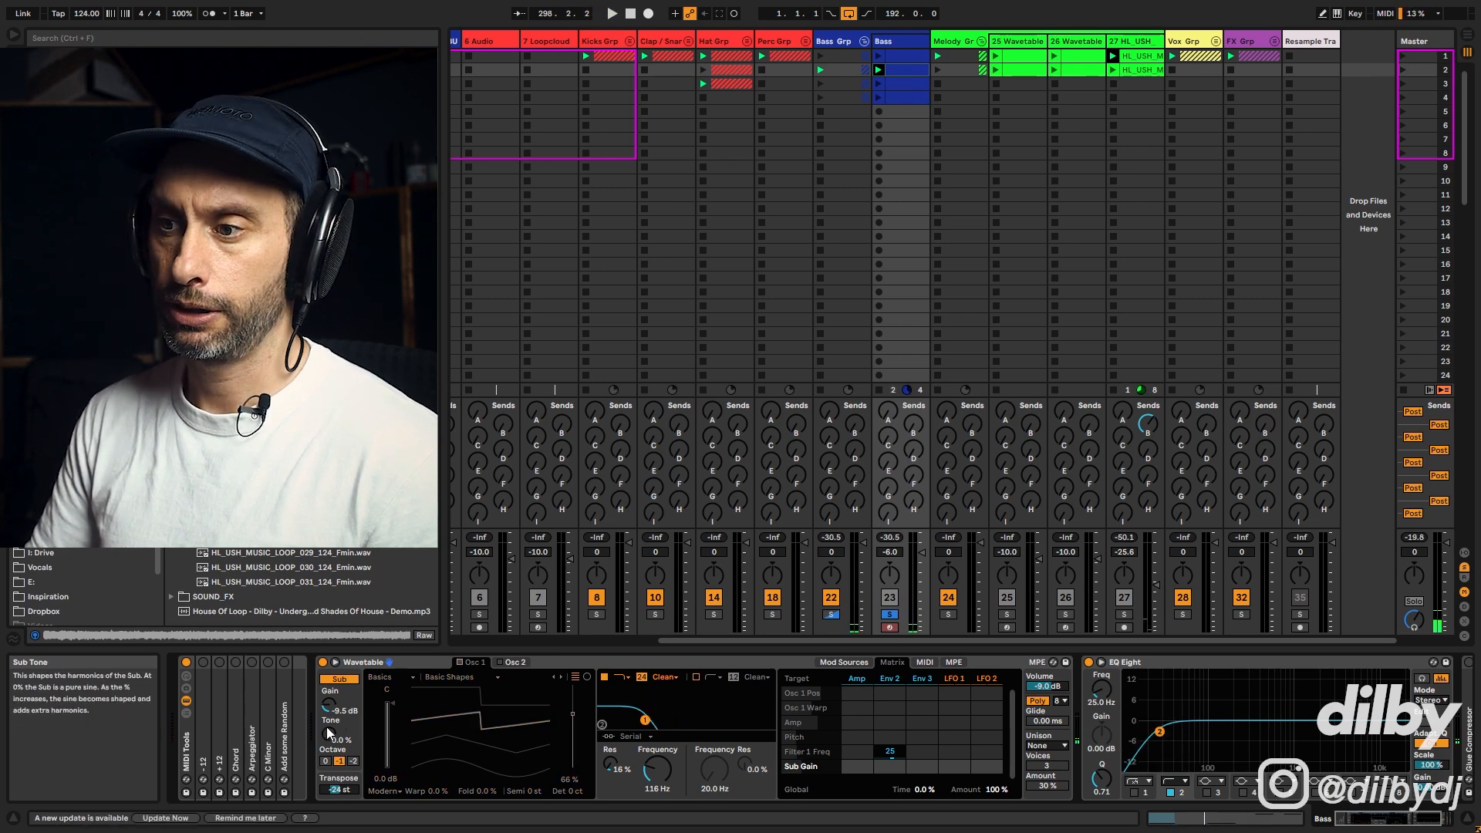
# Step: Set the Sub tone to 41% while the clip plays
pyautogui.moveTo(332, 741); pyautogui.dragTo(332, 663)
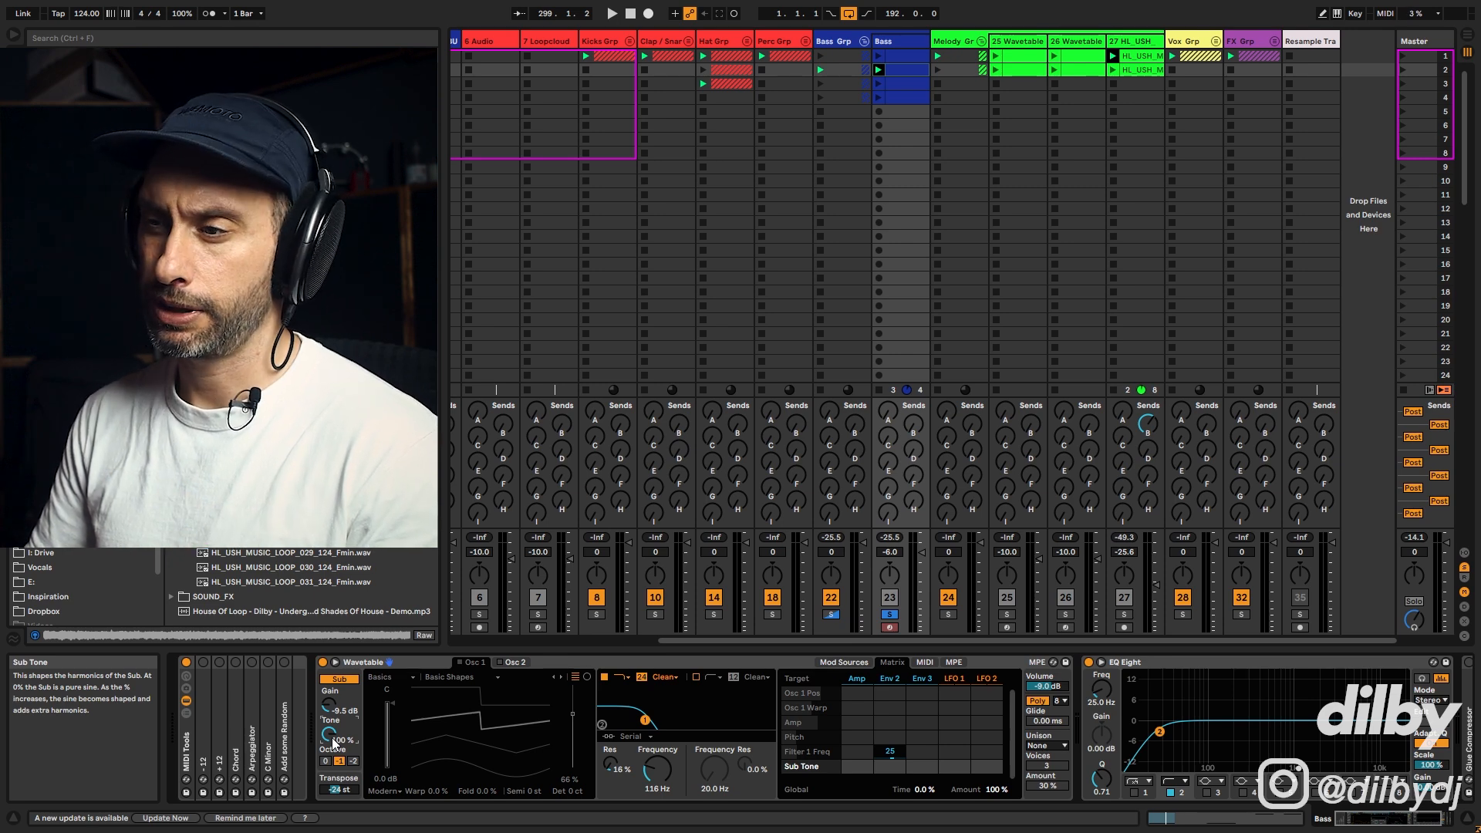
pyautogui.press('space')
pyautogui.moveTo(333, 743); pyautogui.dragTo(332, 797)
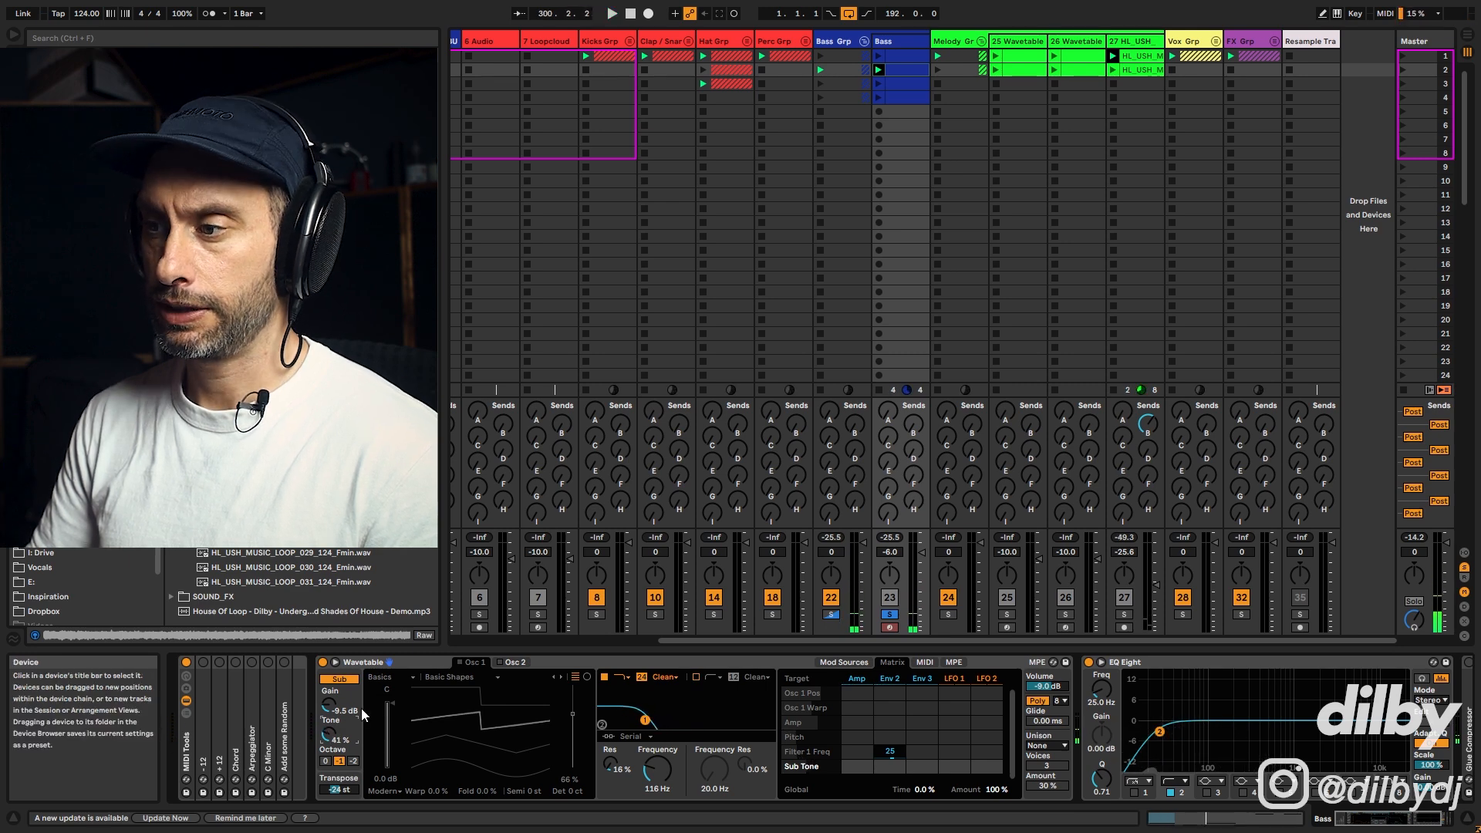
# Step: Unsolo the Bass track and switch Oscillator 1 back on during playback
pyautogui.click(888, 615)
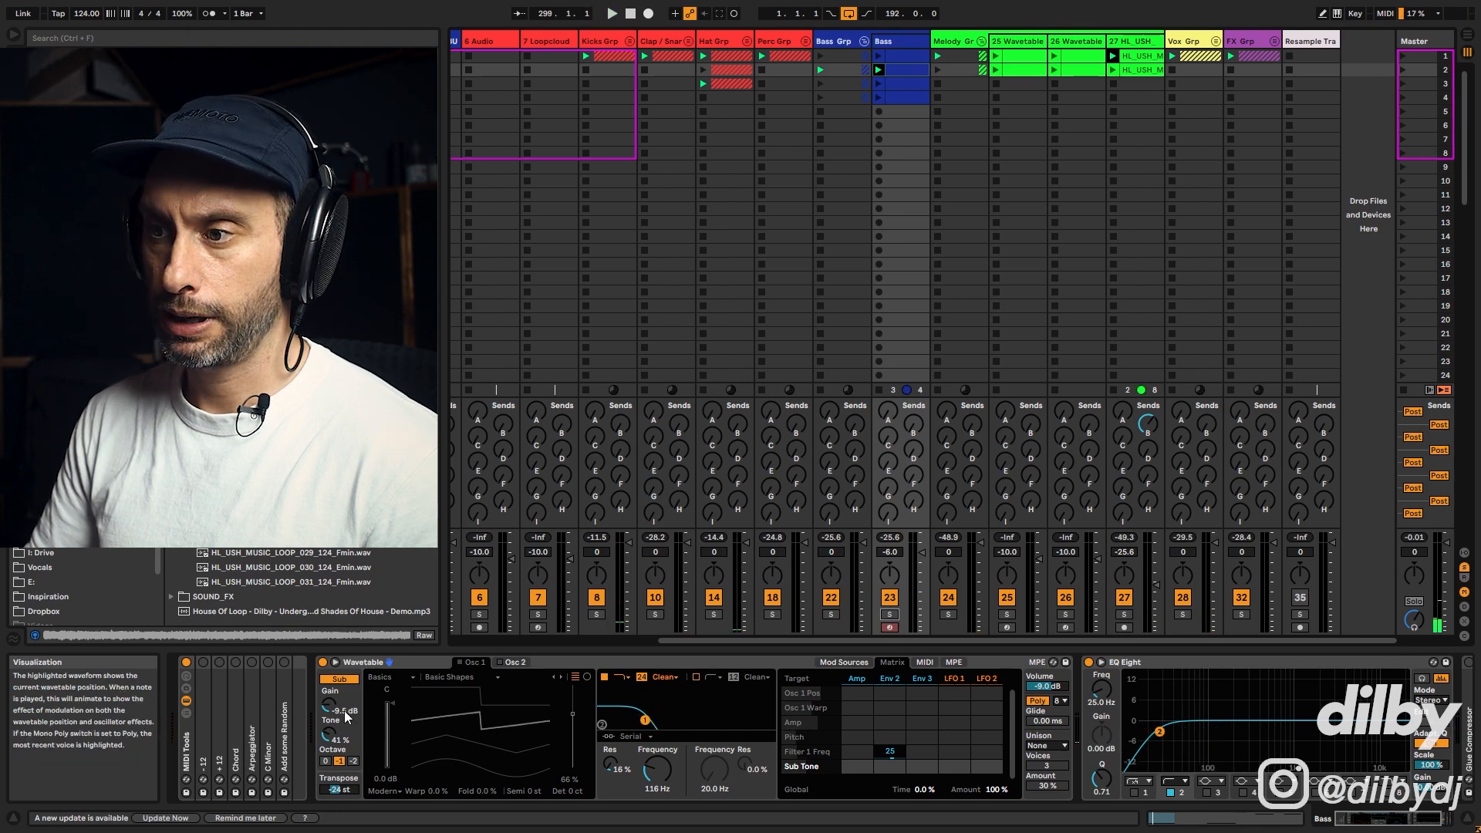
pyautogui.click(461, 662)
pyautogui.press('space')
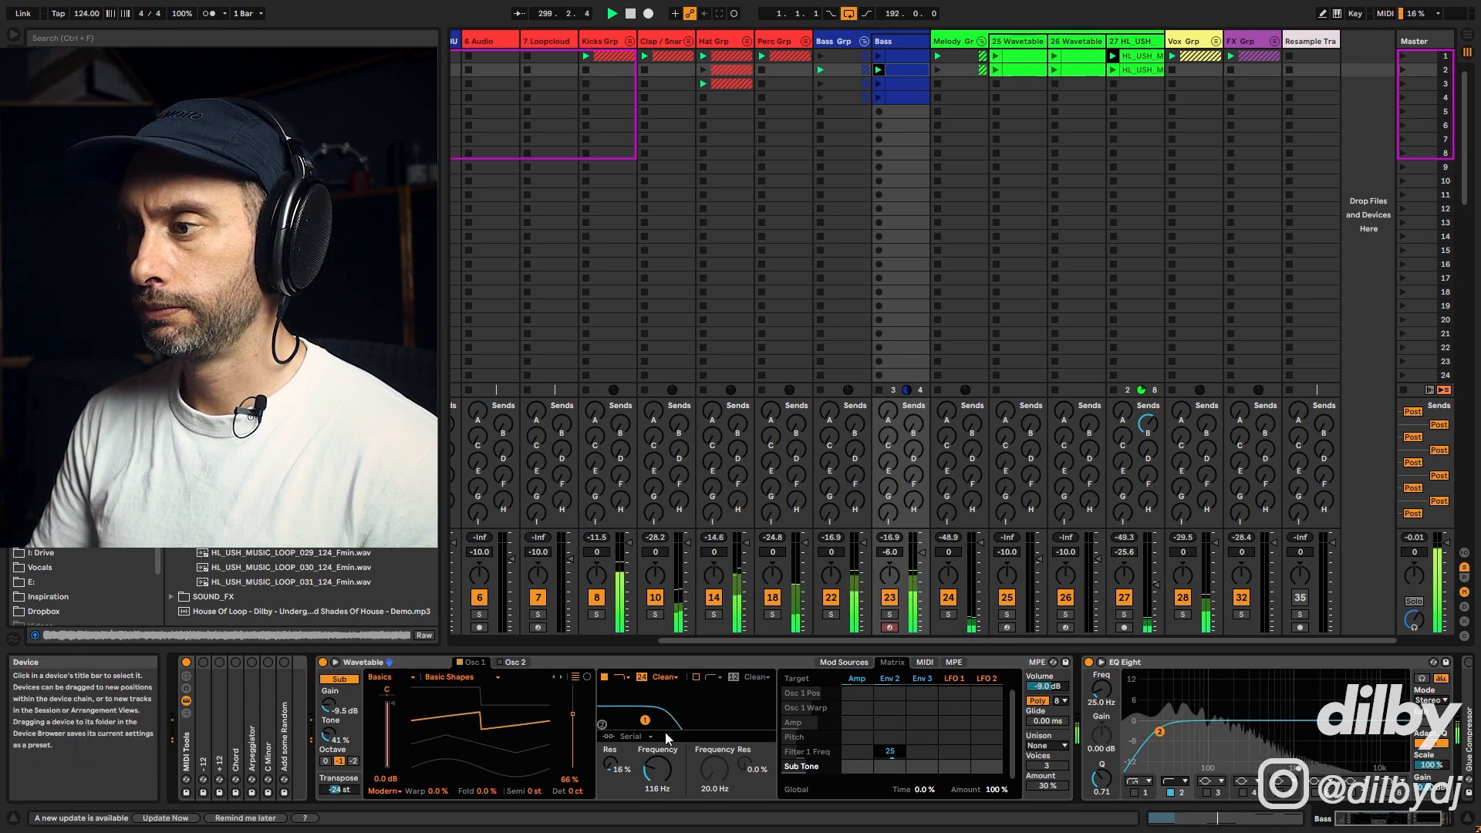
# Step: Set the Env 2 to Filter 1 Freq modulation amount to 23
pyautogui.click(892, 753)
pyautogui.moveTo(892, 753); pyautogui.dragTo(890, 749)
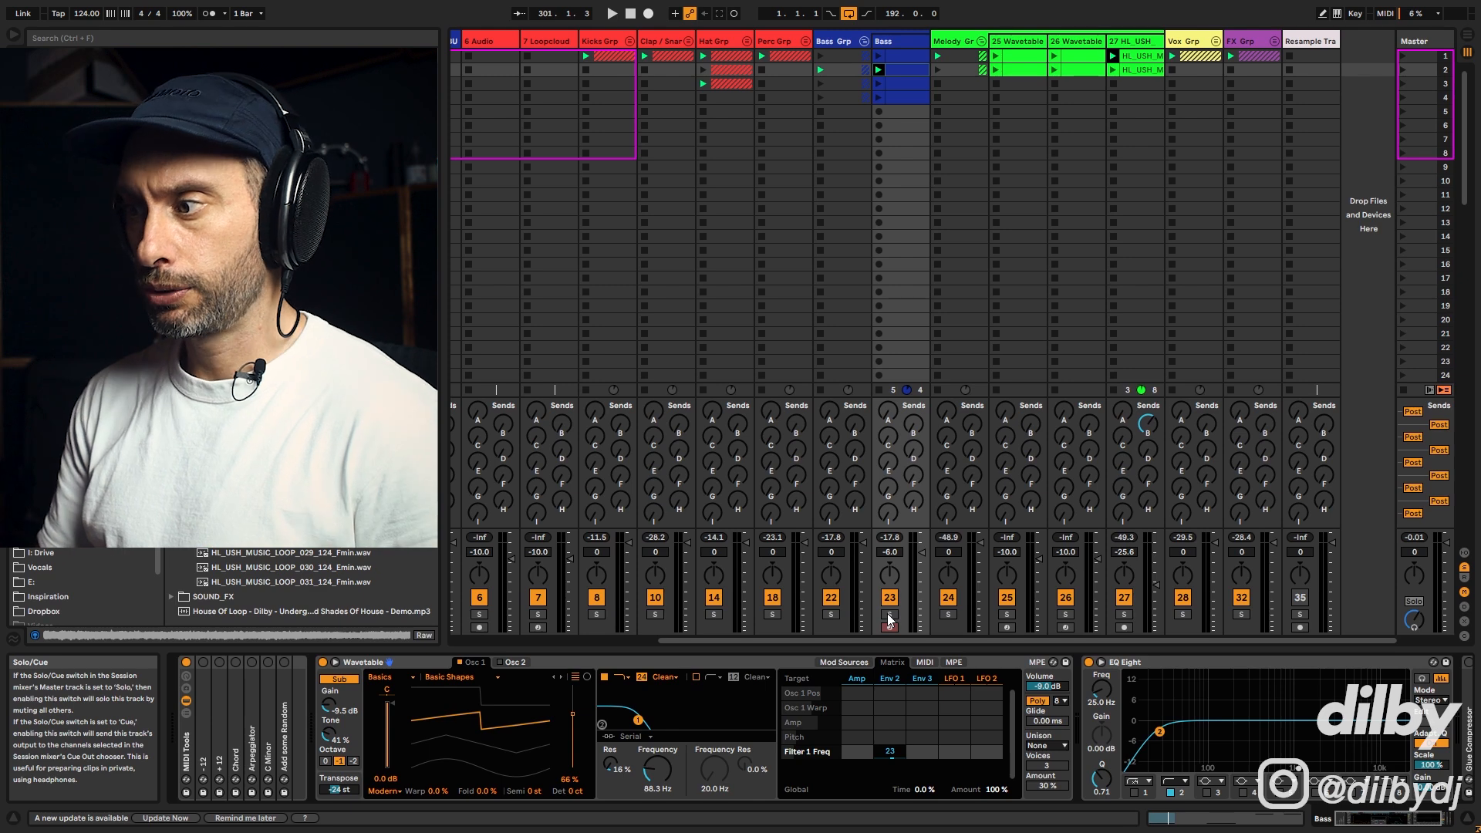
# Step: Set the Amp envelope's sustain to -9.1 dB
pyautogui.click(843, 663)
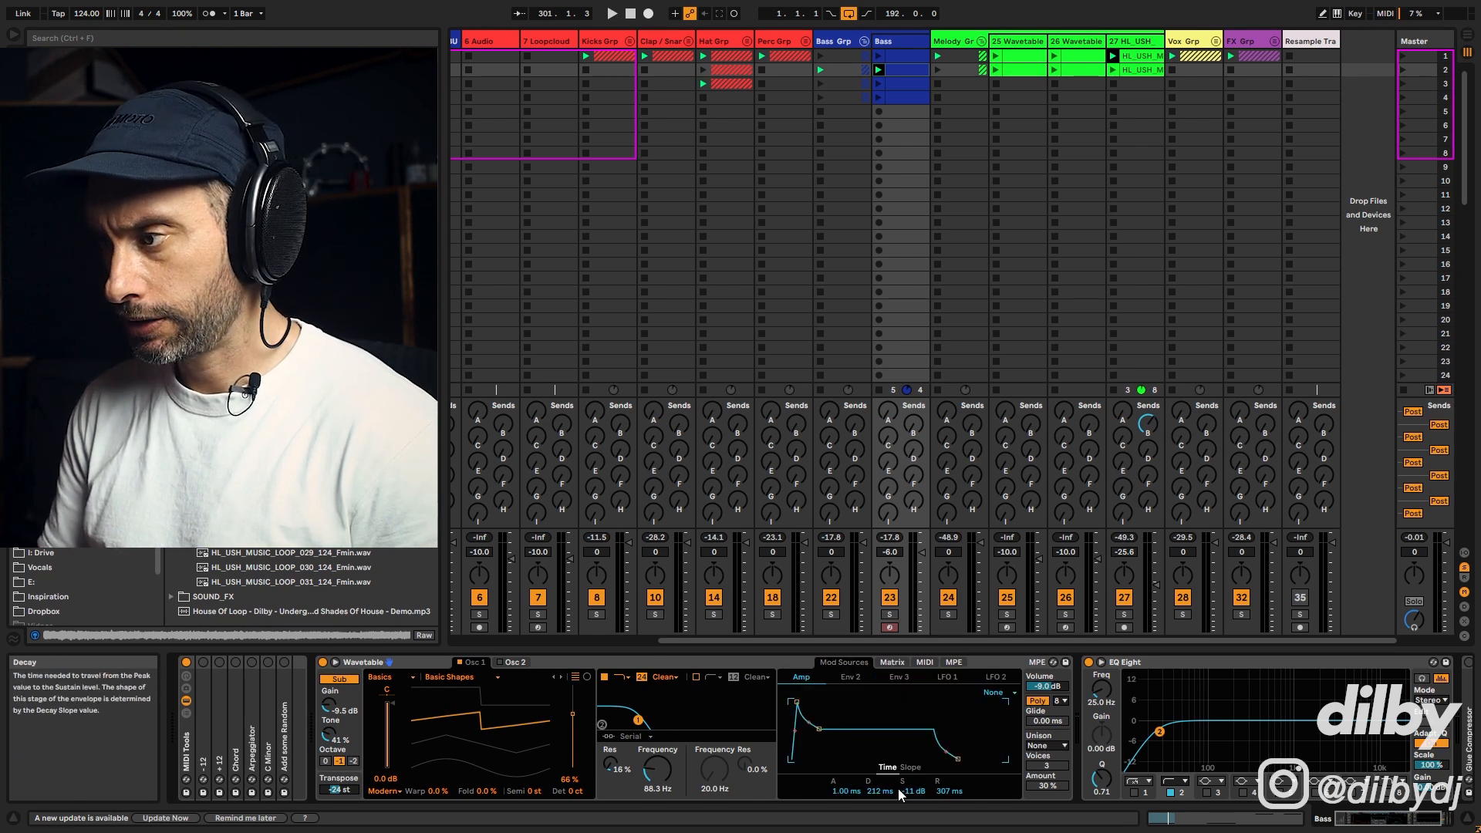
pyautogui.moveTo(910, 790); pyautogui.dragTo(911, 780)
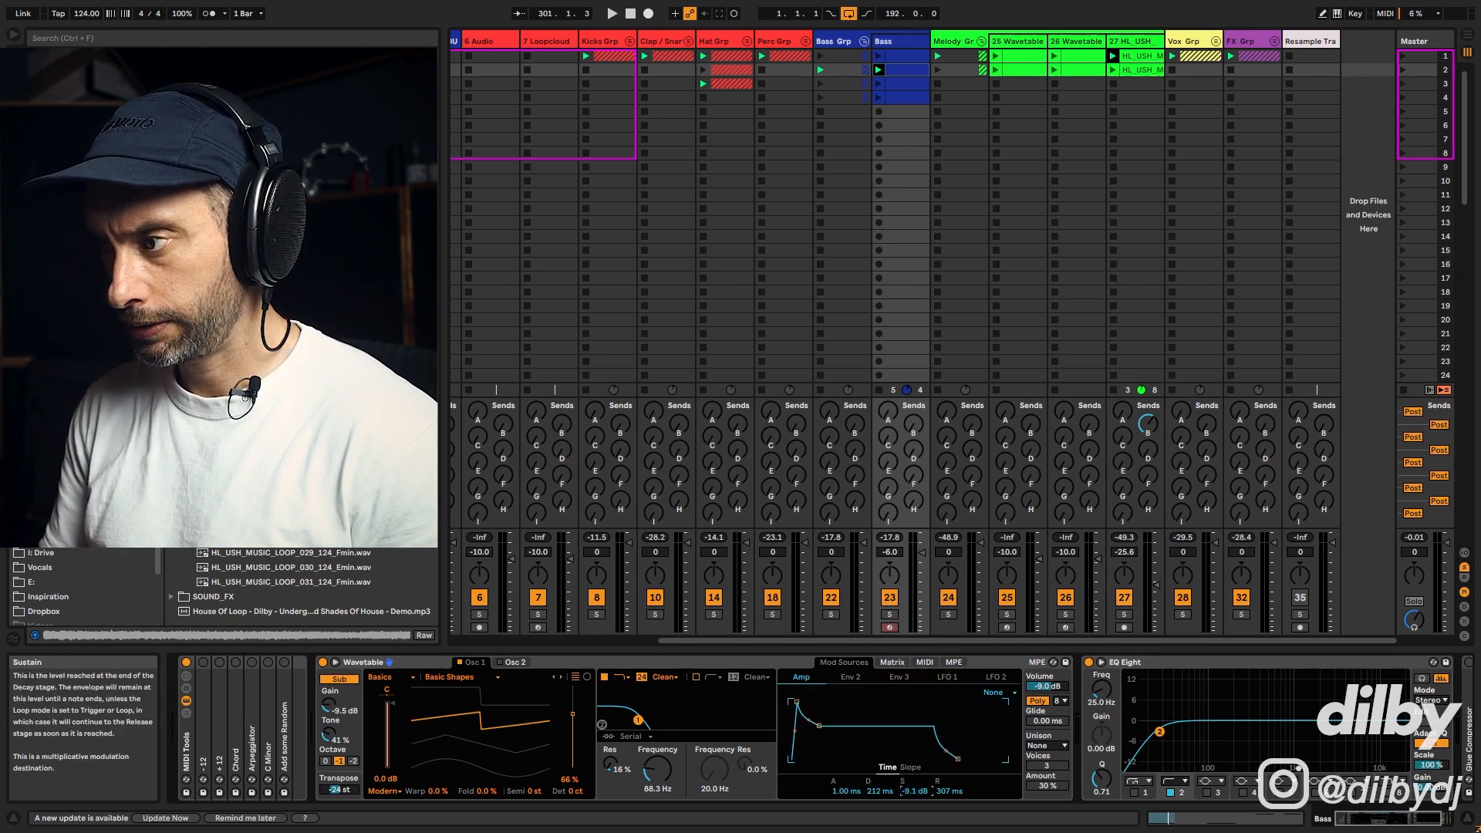
# Step: Open the Bass clip's notes, audition the Bass track solo, then return to its device chain
pyautogui.click(906, 71)
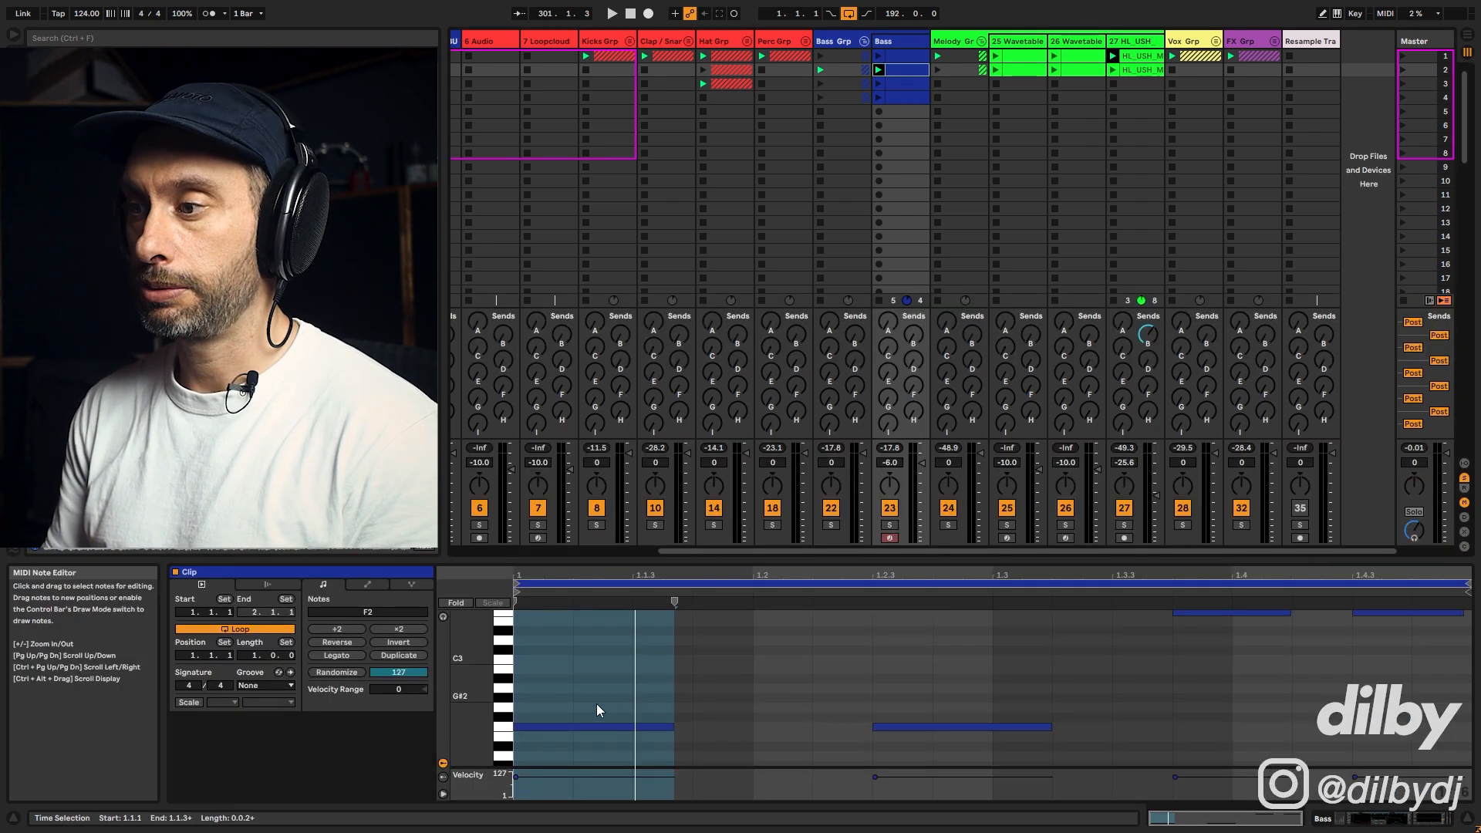
pyautogui.click(890, 526)
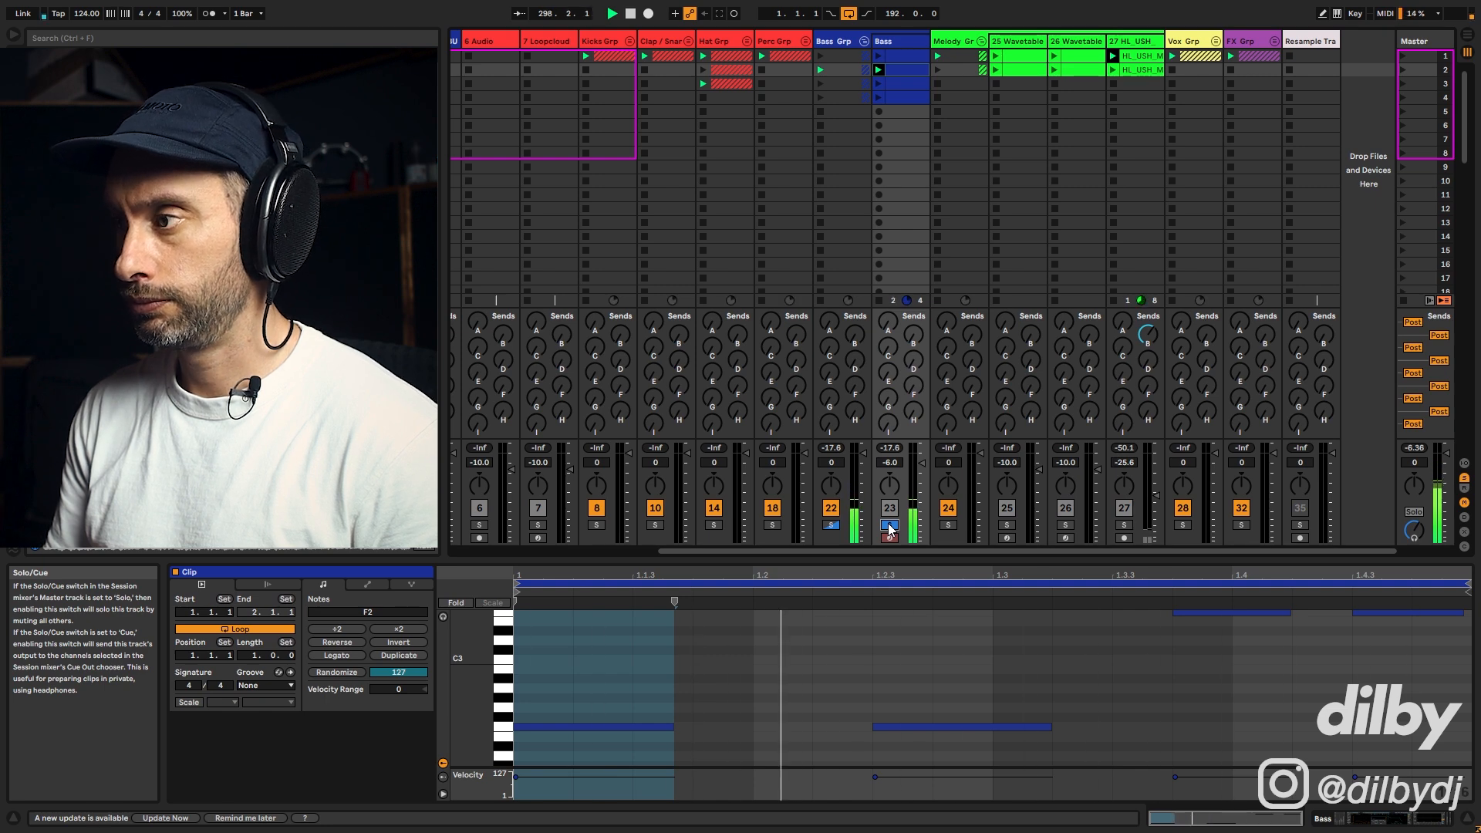
pyautogui.click(889, 527)
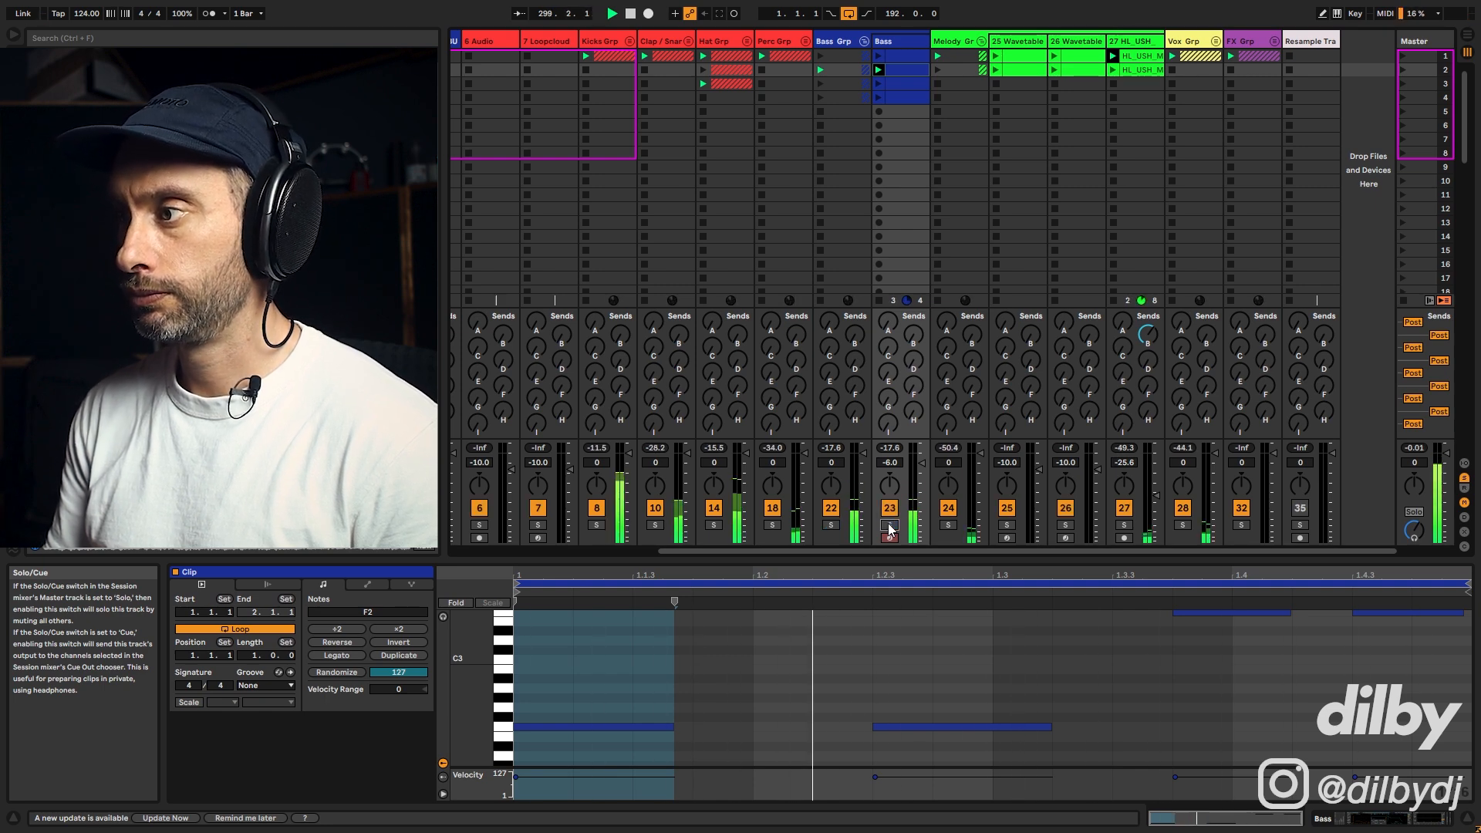
pyautogui.doubleClick(906, 40)
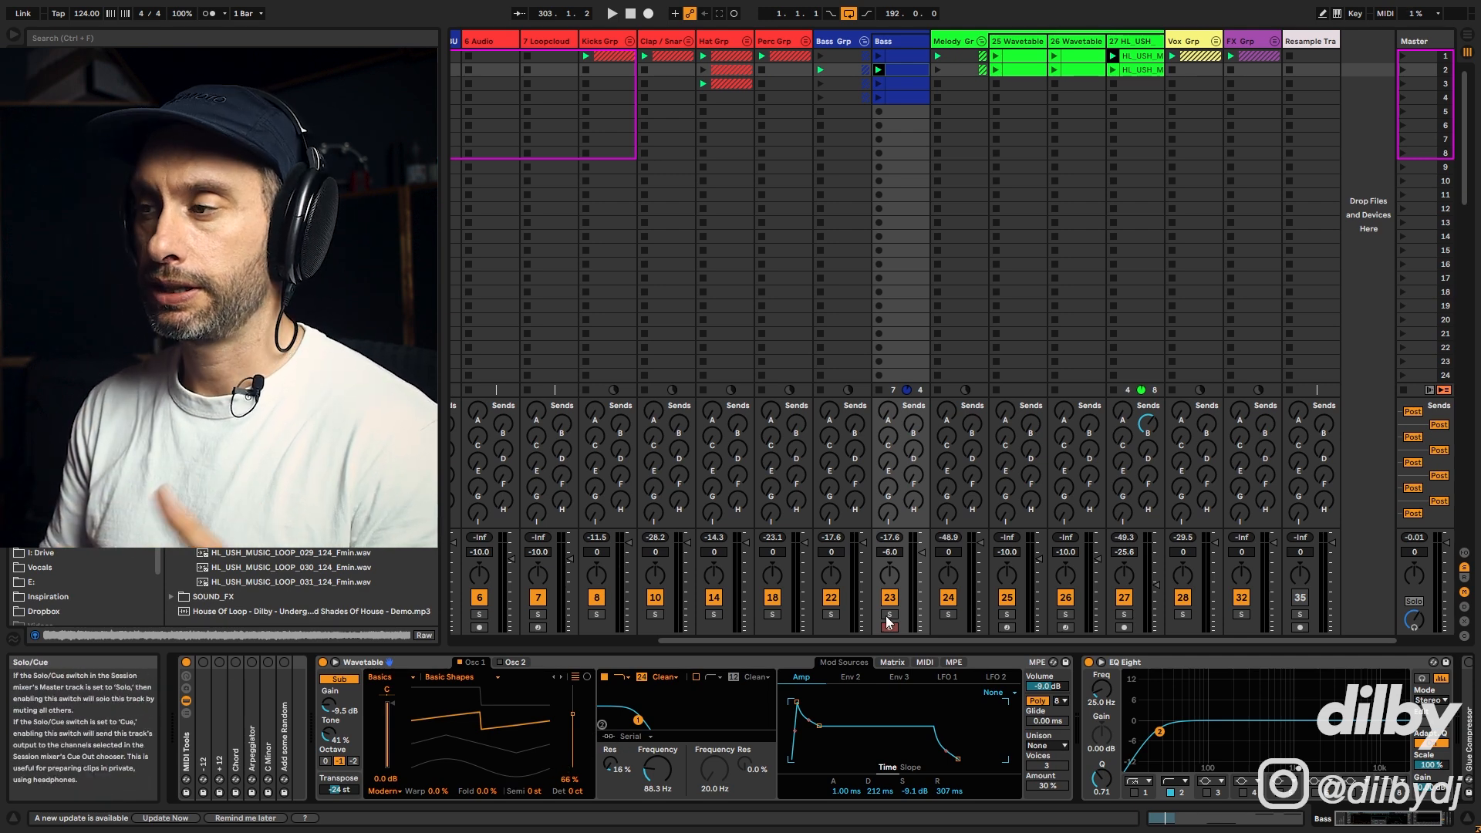
# Step: Solo the Bass Grp and, during playback, sweep Oscillator 1's wavetable position, settling at 50%
pyautogui.click(831, 614)
pyautogui.press('space')
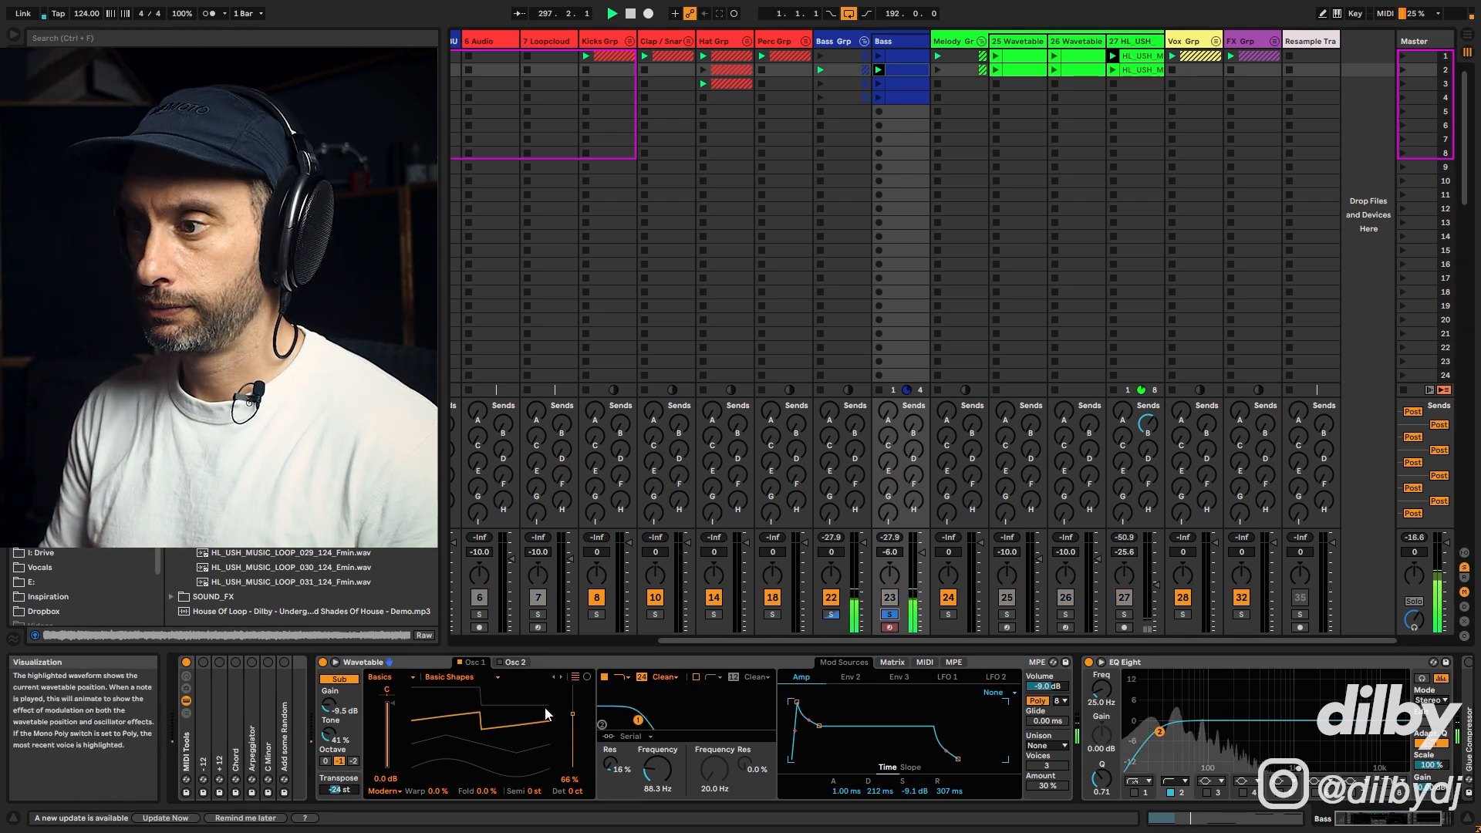
pyautogui.moveTo(502, 751)
pyautogui.mouseDown()
pyautogui.moveTo(507, 774)
pyautogui.moveTo(517, 757)
pyautogui.mouseUp()
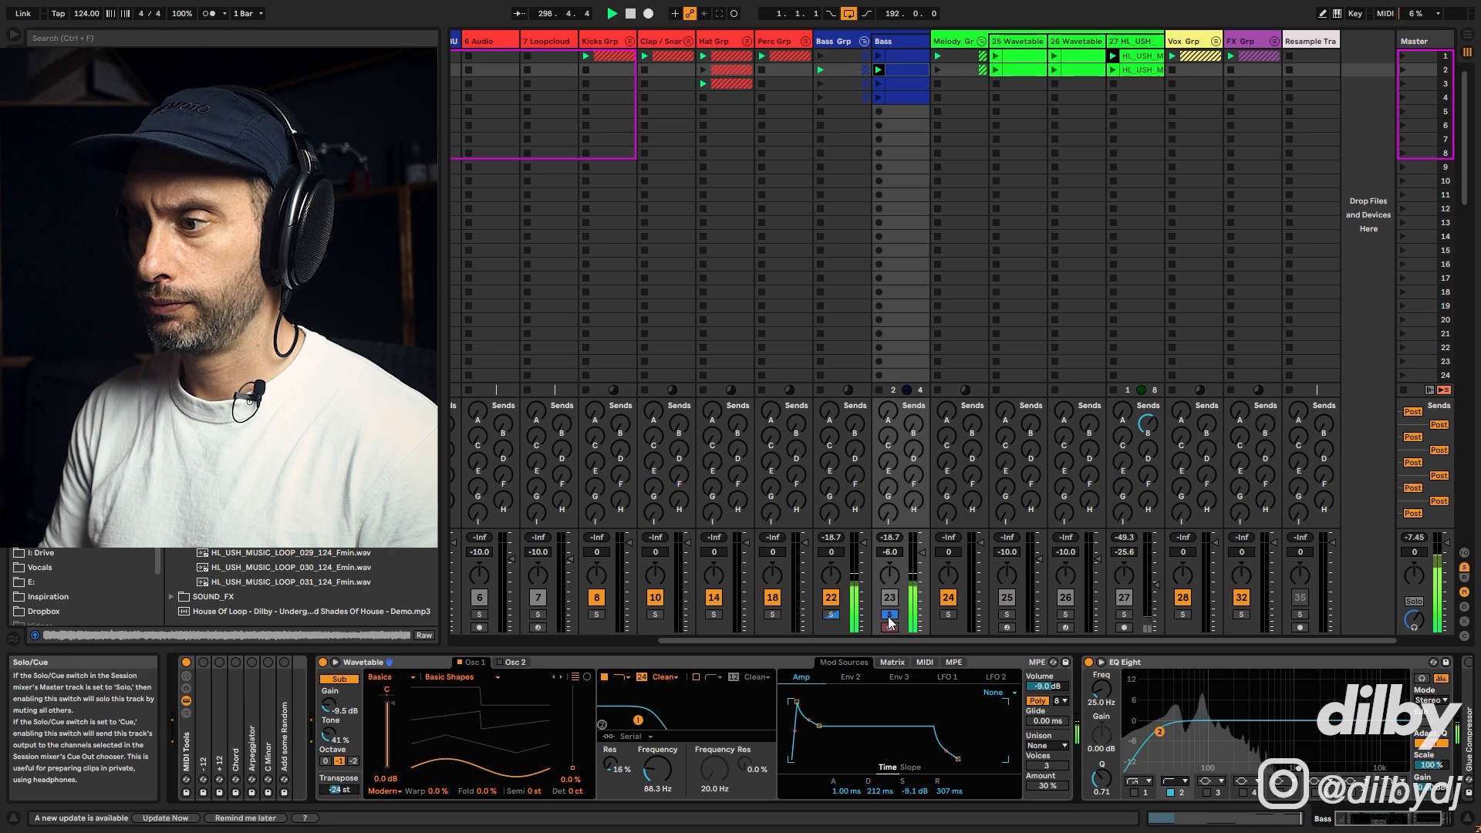
pyautogui.moveTo(514, 729); pyautogui.dragTo(513, 718)
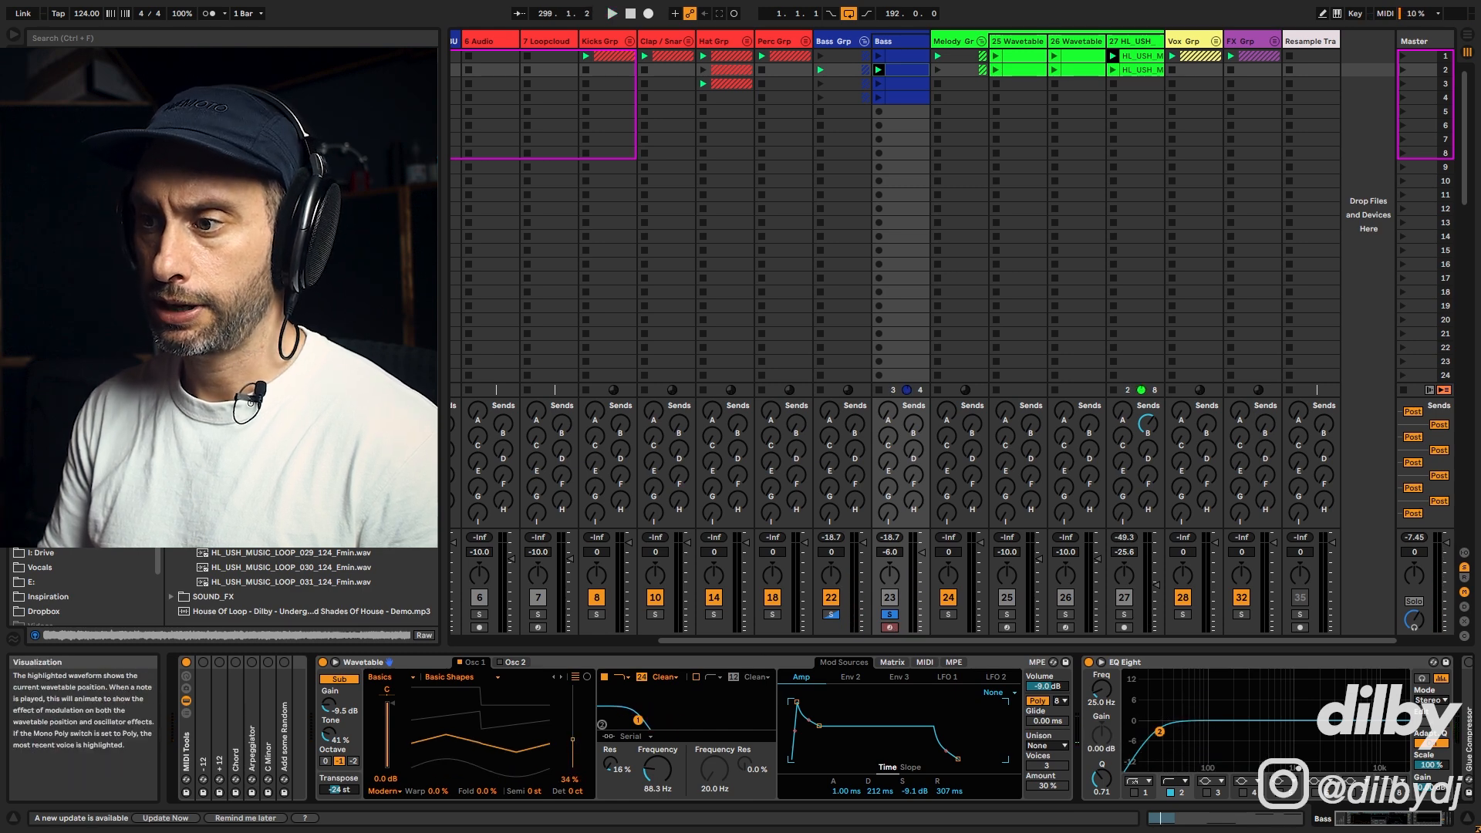
pyautogui.press('space')
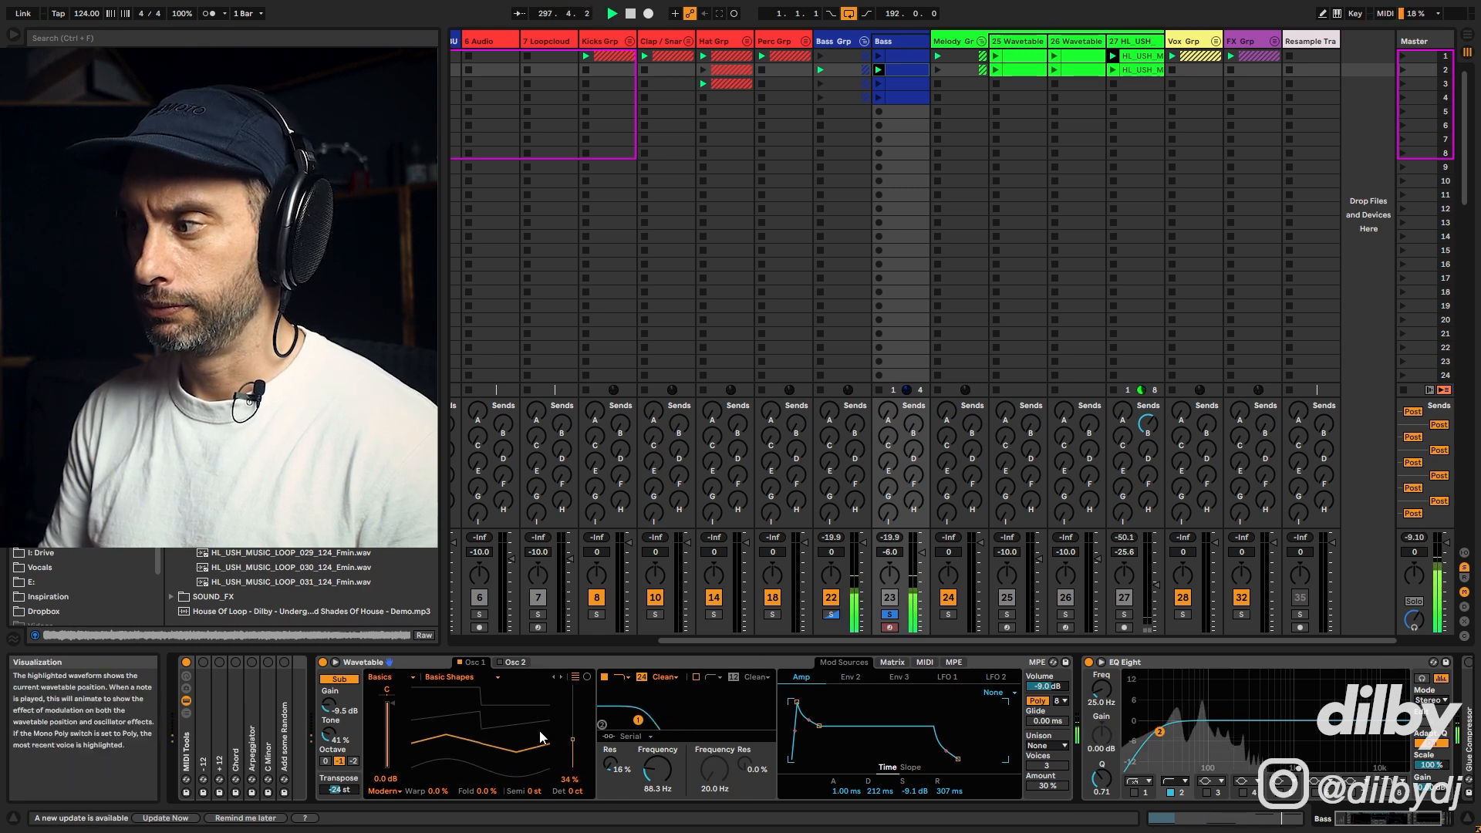
pyautogui.moveTo(513, 744); pyautogui.dragTo(510, 724)
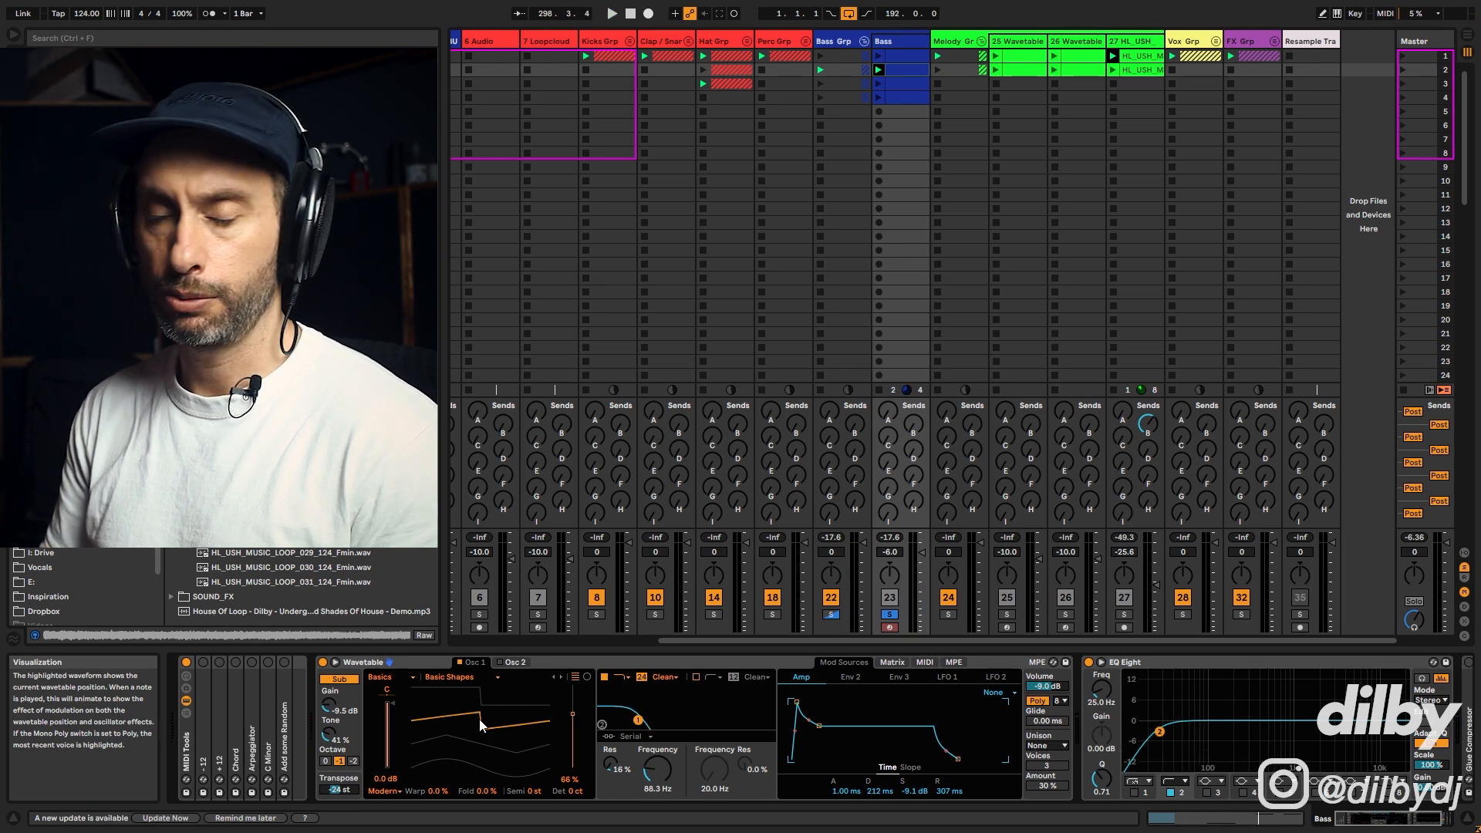
pyautogui.moveTo(479, 719); pyautogui.dragTo(479, 698)
pyautogui.press('space')
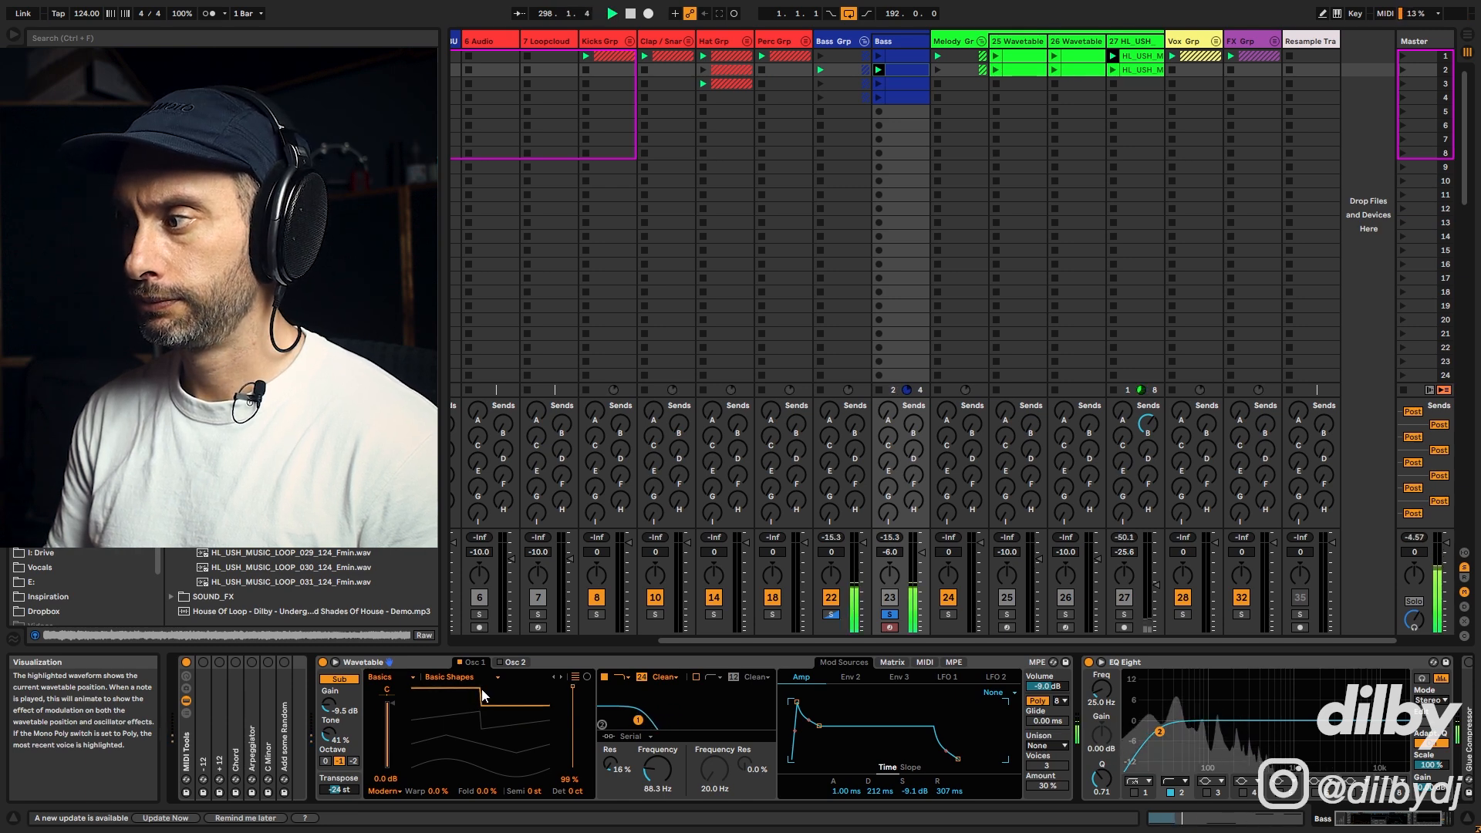
pyautogui.press('space')
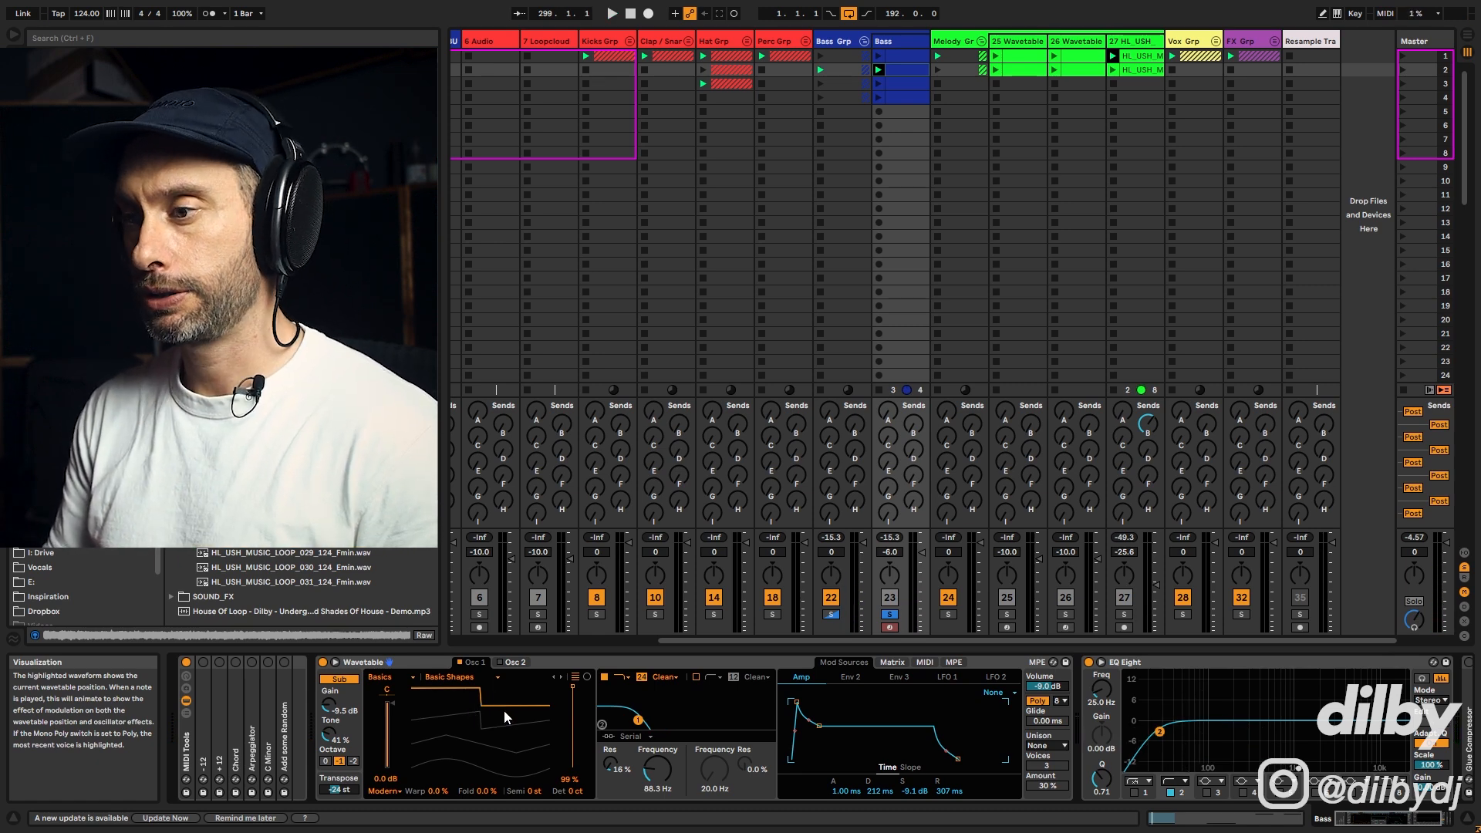
pyautogui.moveTo(501, 710); pyautogui.dragTo(501, 727)
pyautogui.press('space')
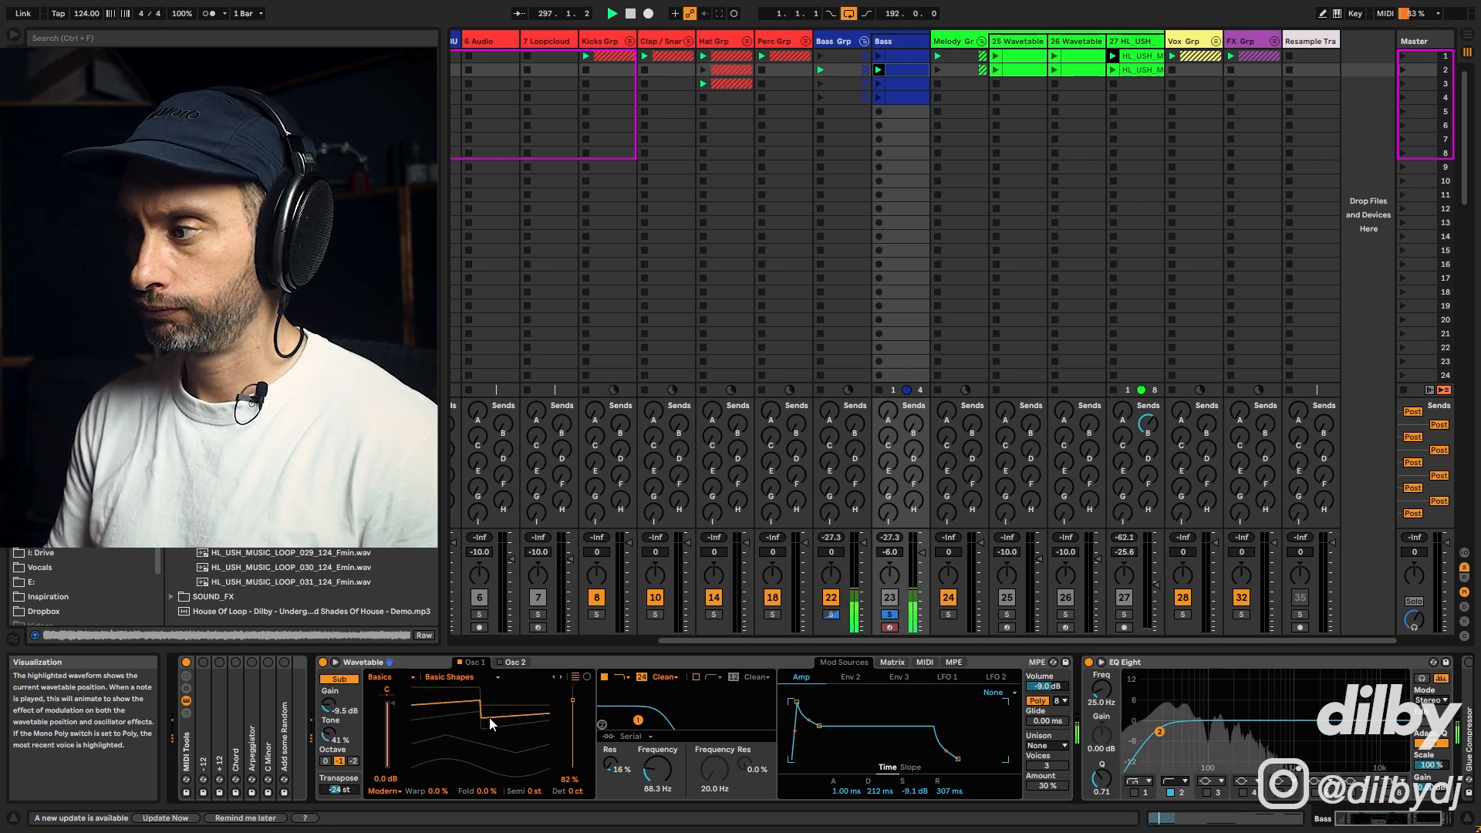
pyautogui.moveTo(489, 718); pyautogui.dragTo(489, 752)
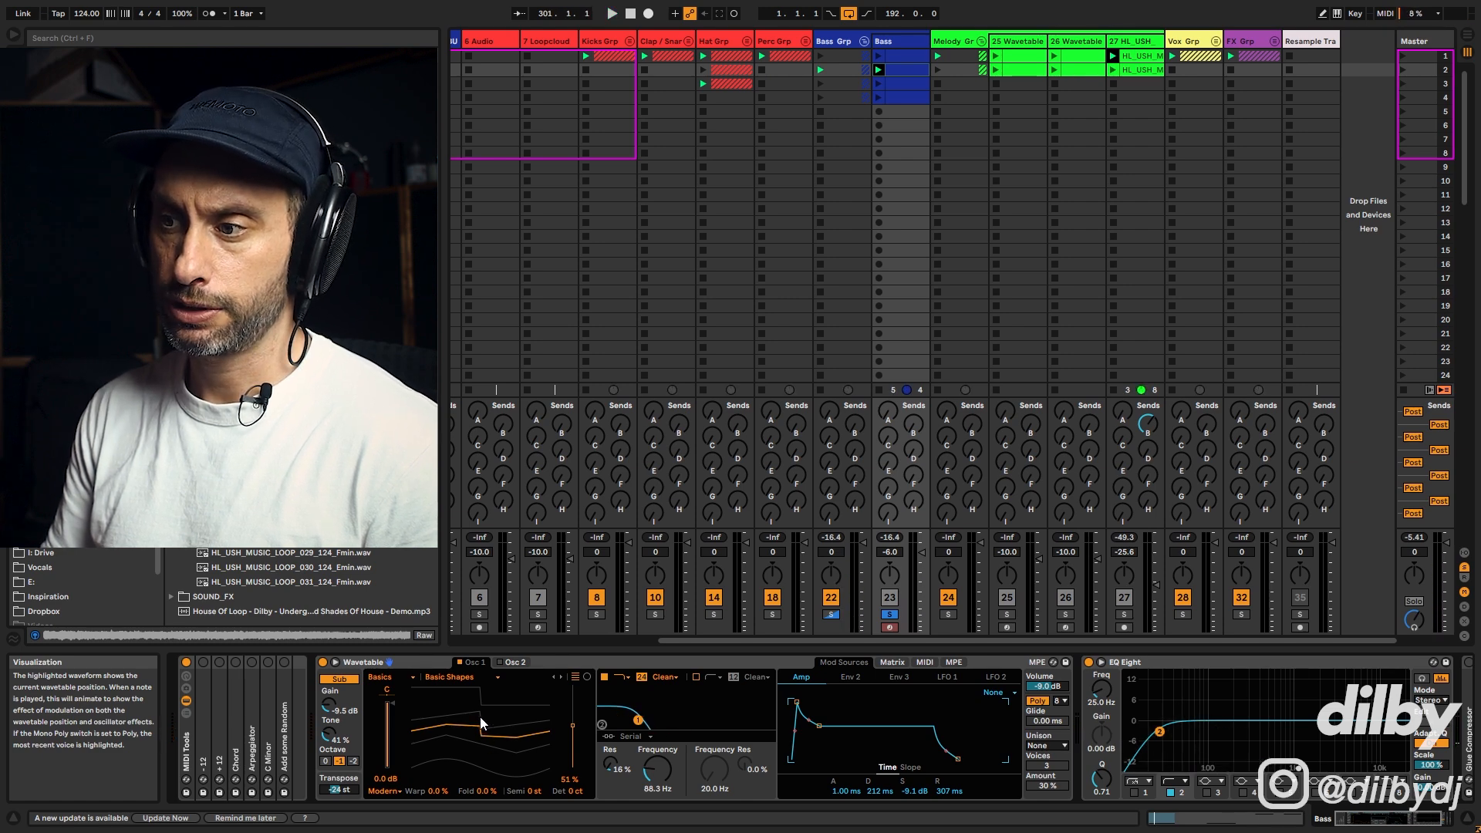
pyautogui.moveTo(489, 733); pyautogui.dragTo(489, 752)
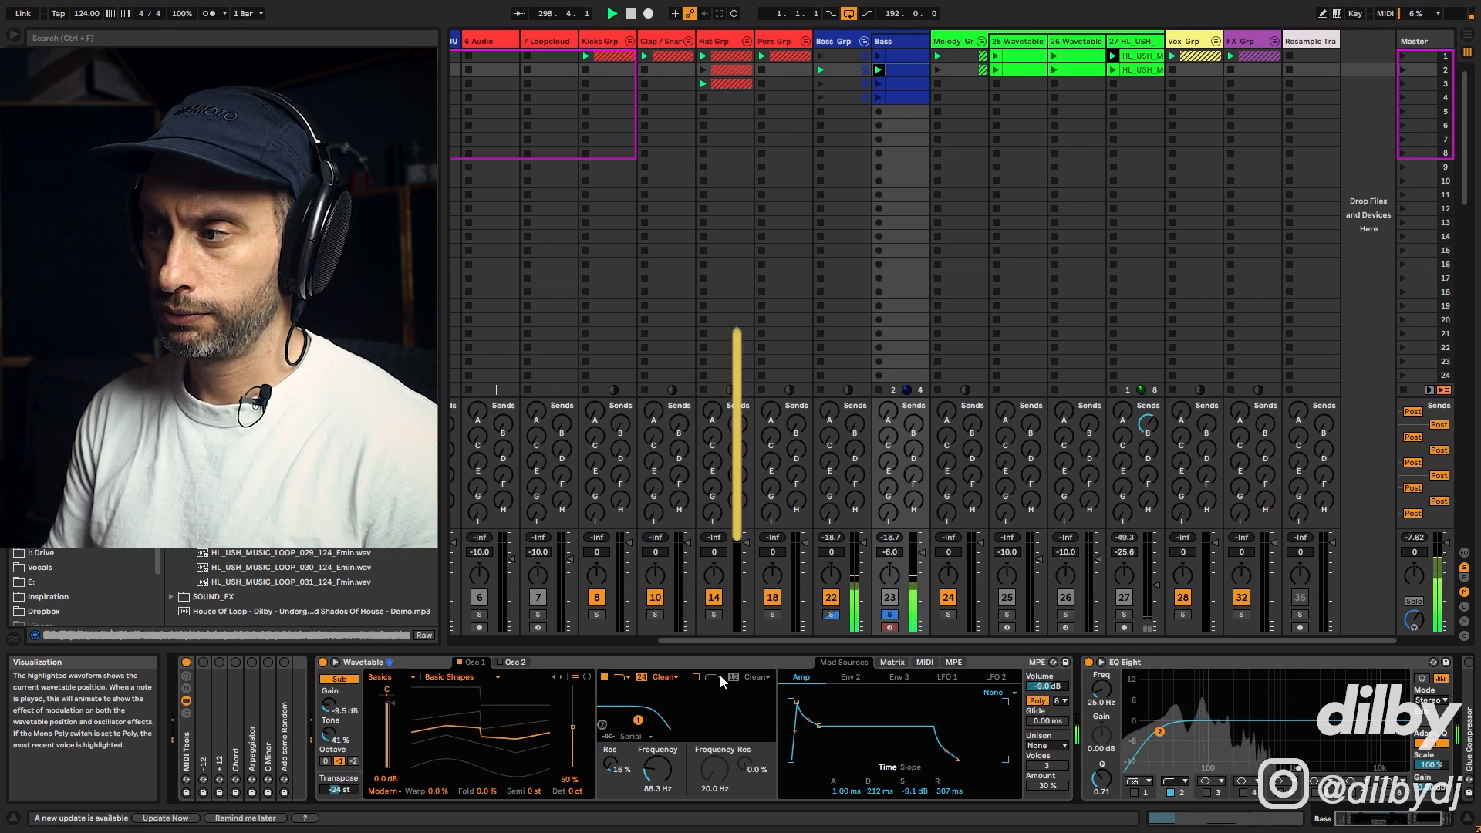
# Step: Raise Filter 1's frequency to 110 Hz, comparing with the Bass track soloed and unsoloed
pyautogui.click(892, 615)
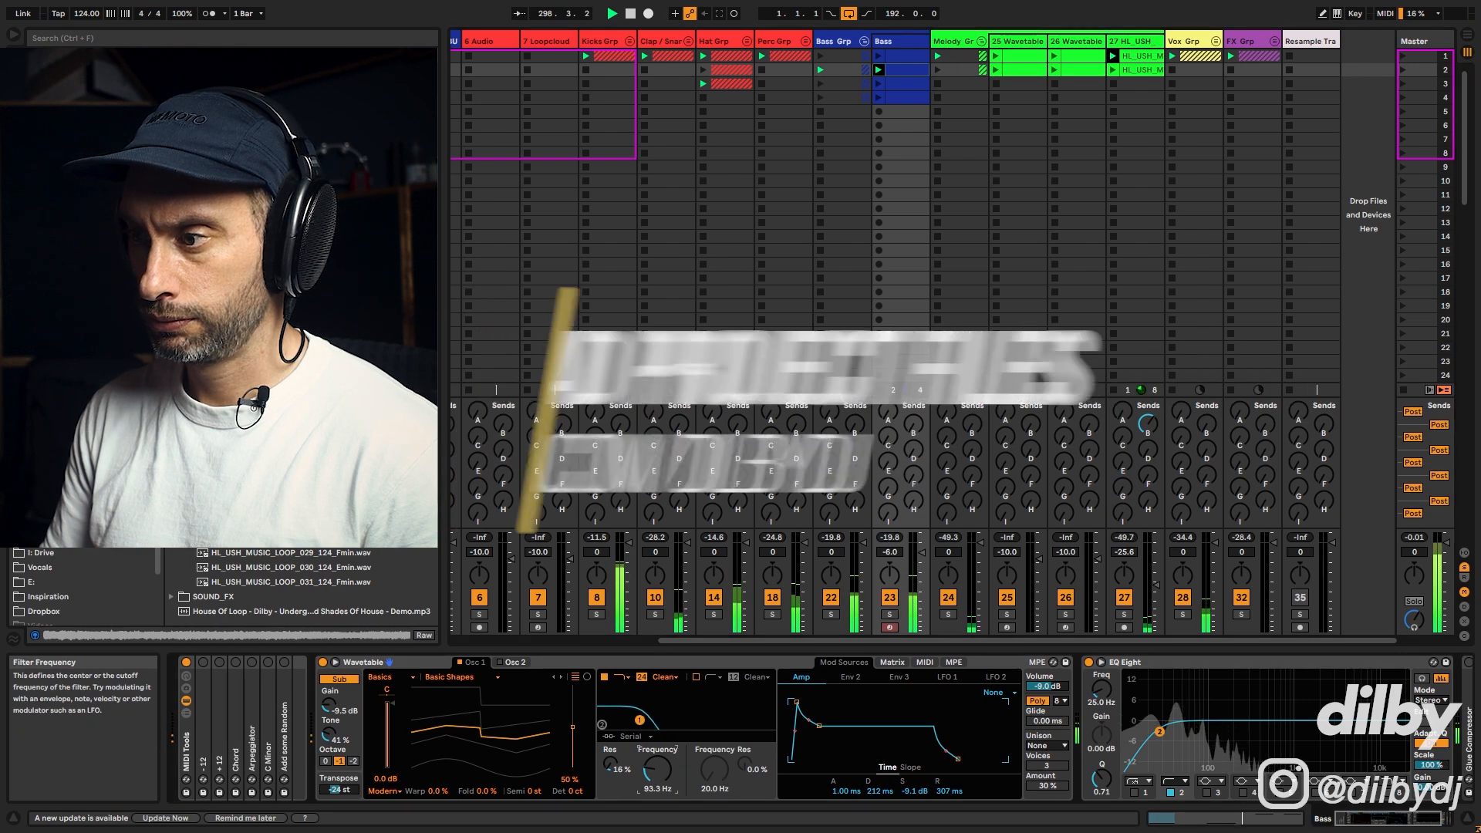
pyautogui.moveTo(652, 780); pyautogui.dragTo(652, 771)
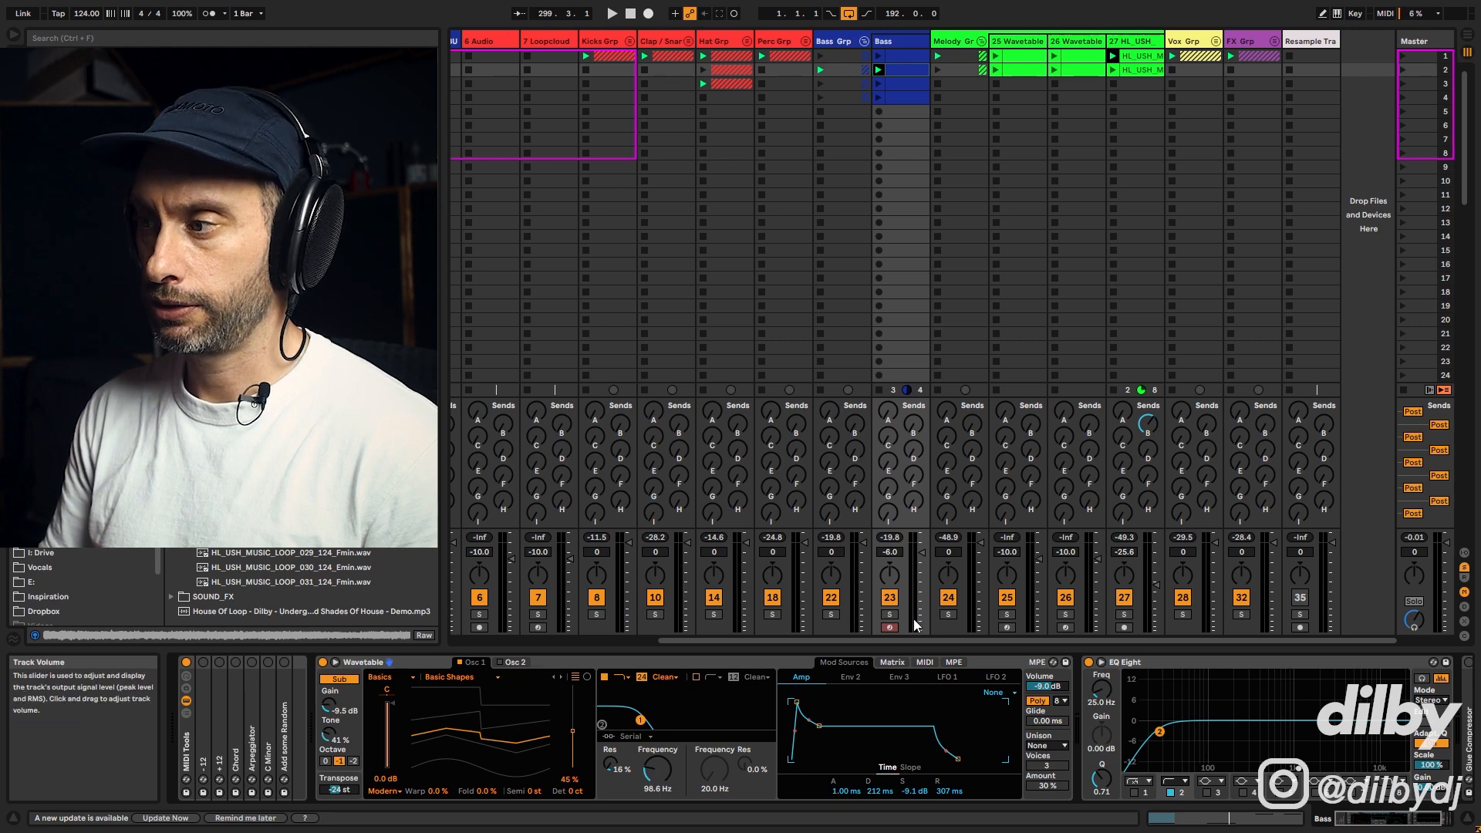
pyautogui.click(889, 615)
pyautogui.moveTo(657, 769); pyautogui.dragTo(657, 763)
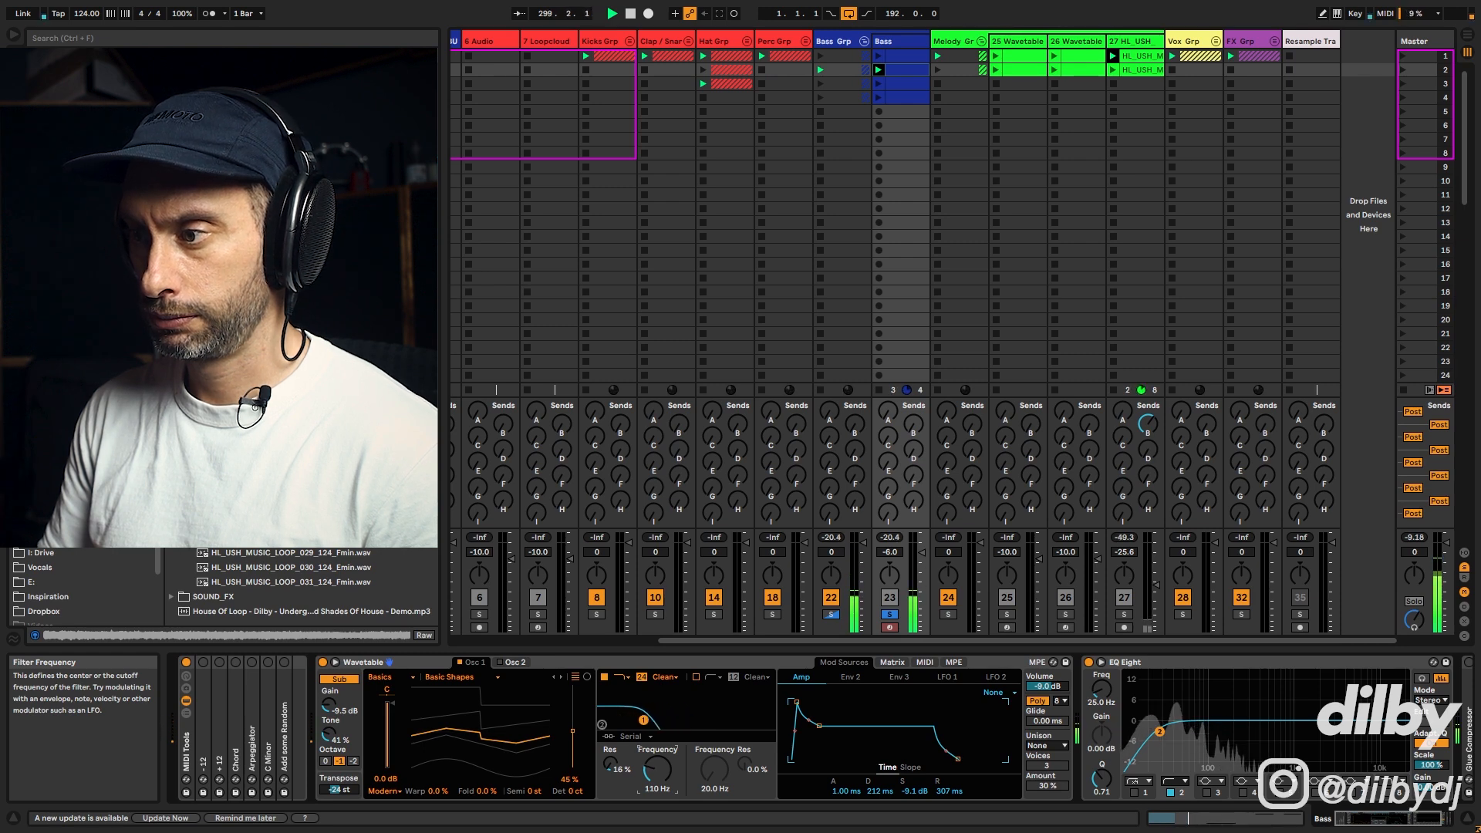
pyautogui.click(891, 615)
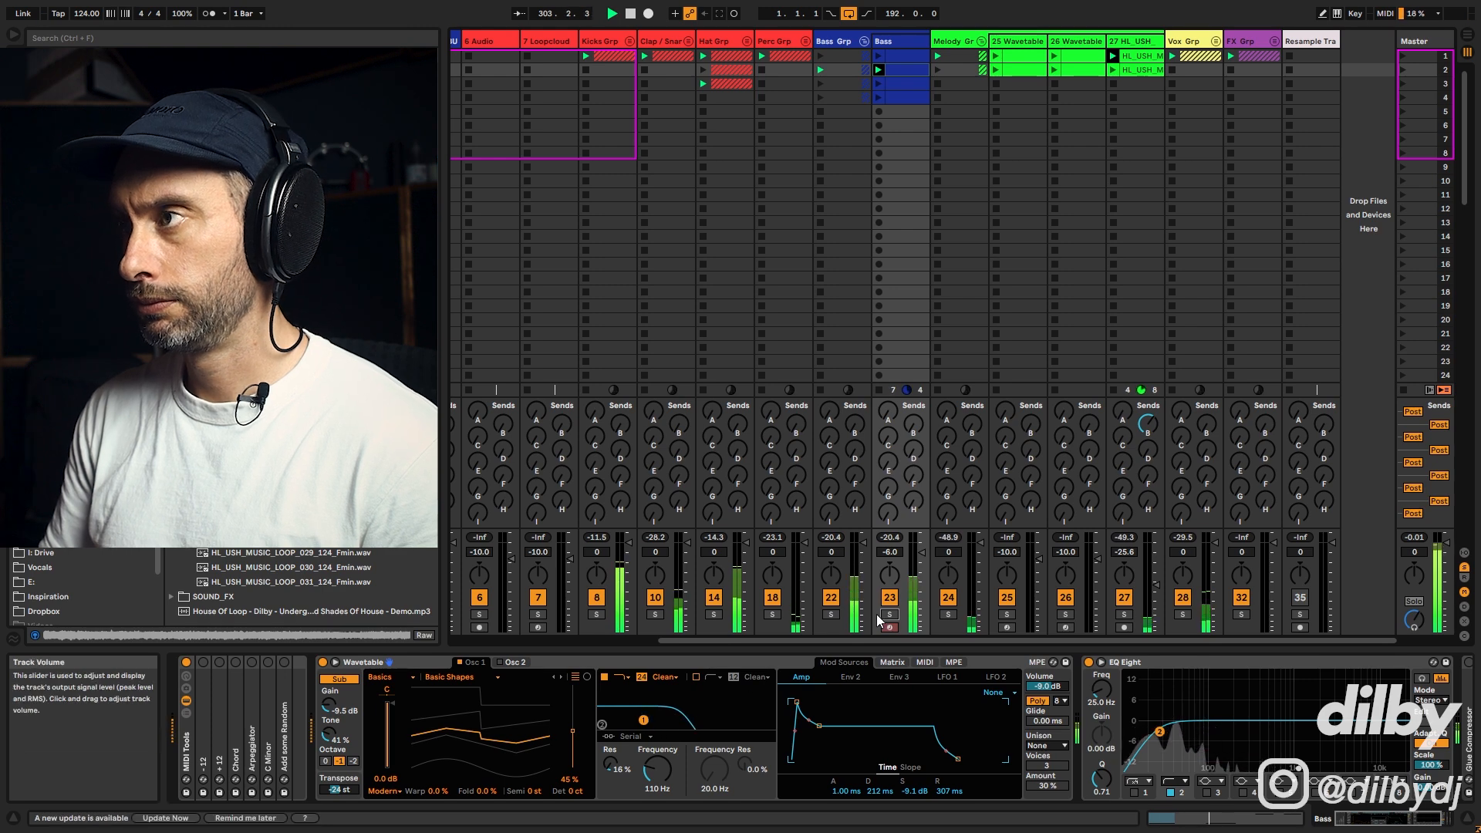
# Step: Audition the KICK BASS BUS track soloed during playback, then unsolo it
pyautogui.press('space')
pyautogui.moveTo(727, 640); pyautogui.dragTo(634, 640)
pyautogui.click(545, 615)
pyautogui.press('space')
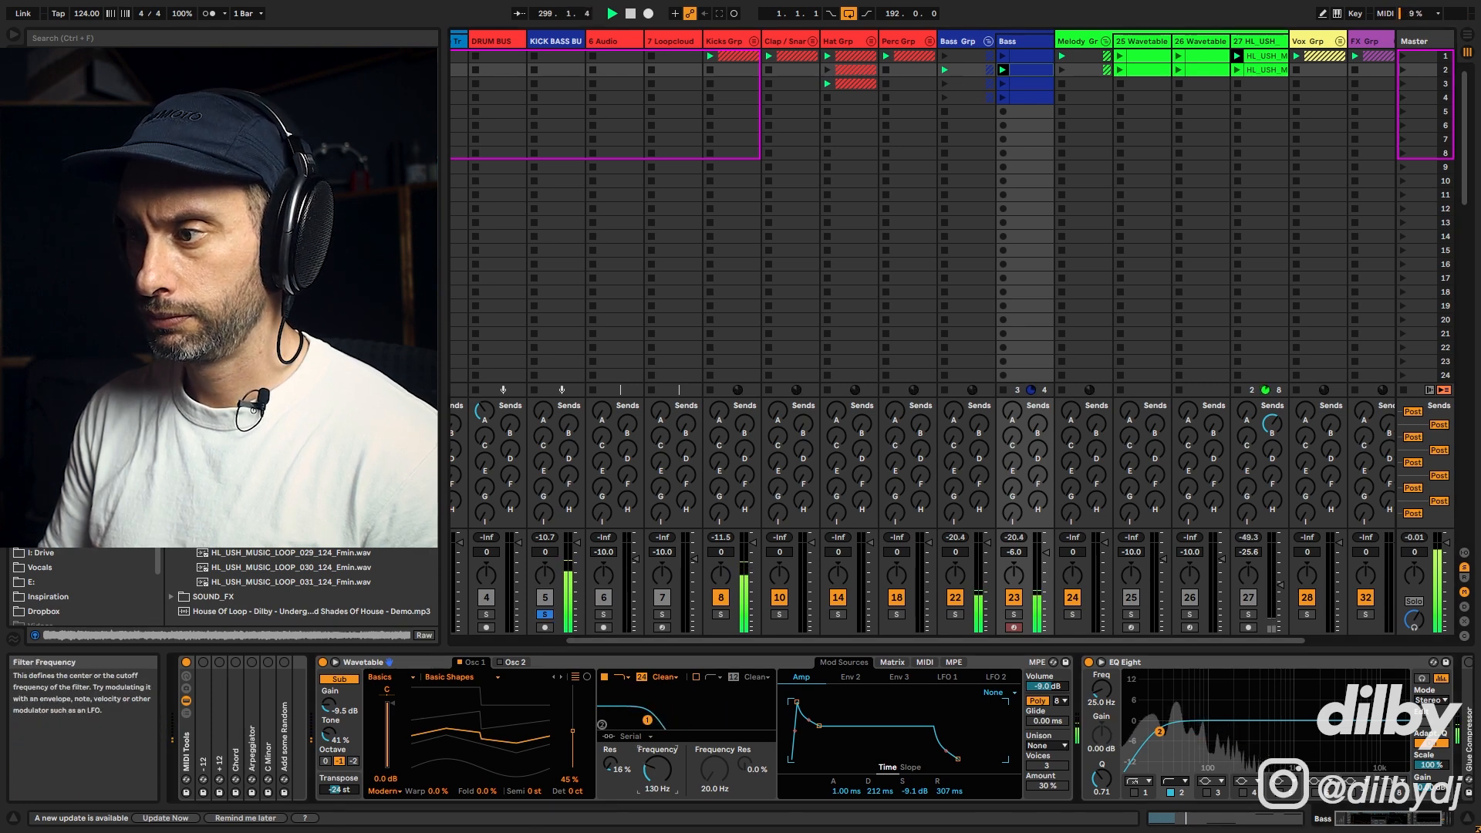
pyautogui.click(545, 616)
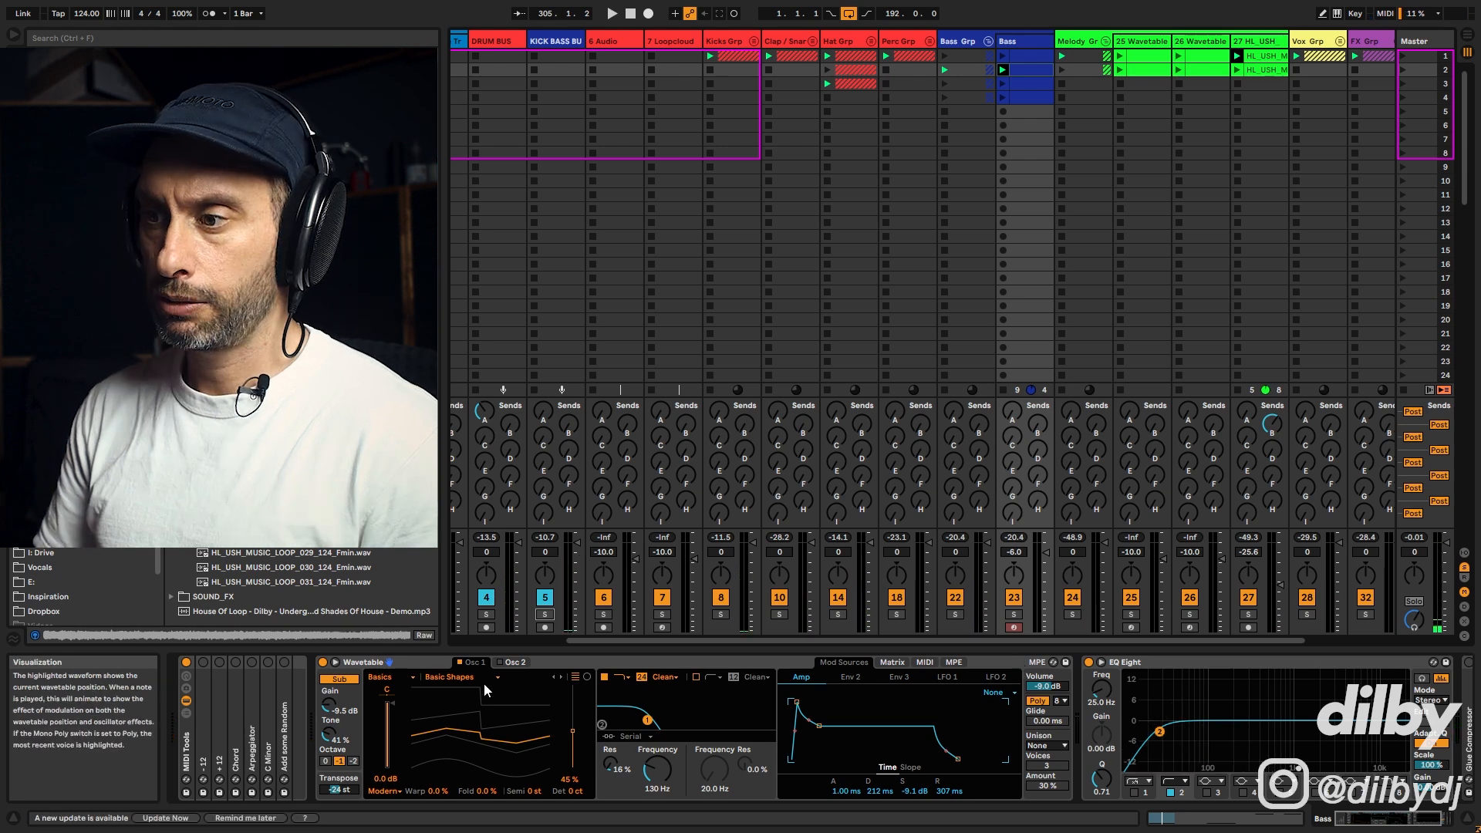
# Step: Switch on Oscillator 2 and set its wavetable position to 68%
pyautogui.click(515, 662)
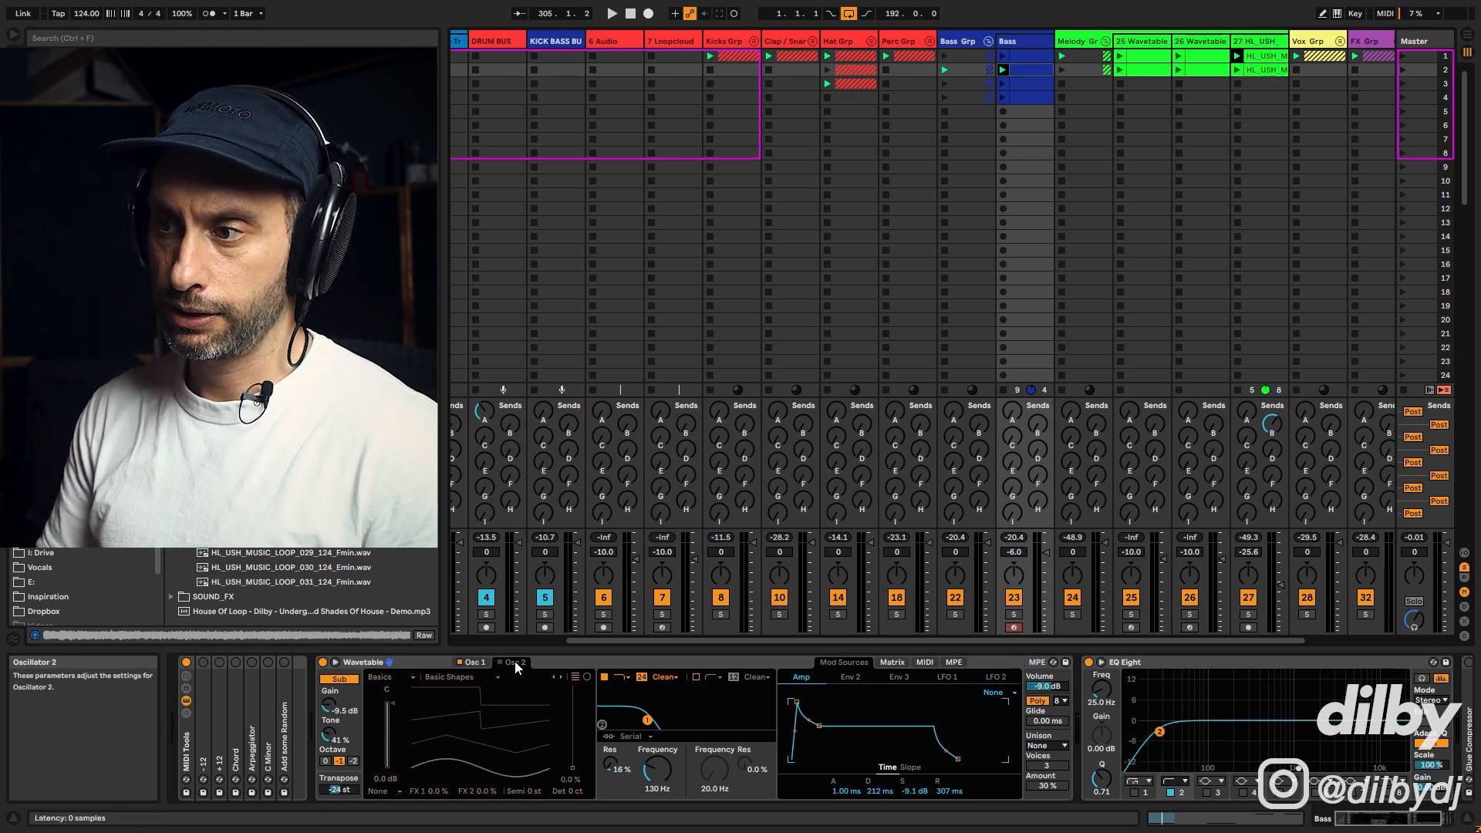
pyautogui.click(499, 662)
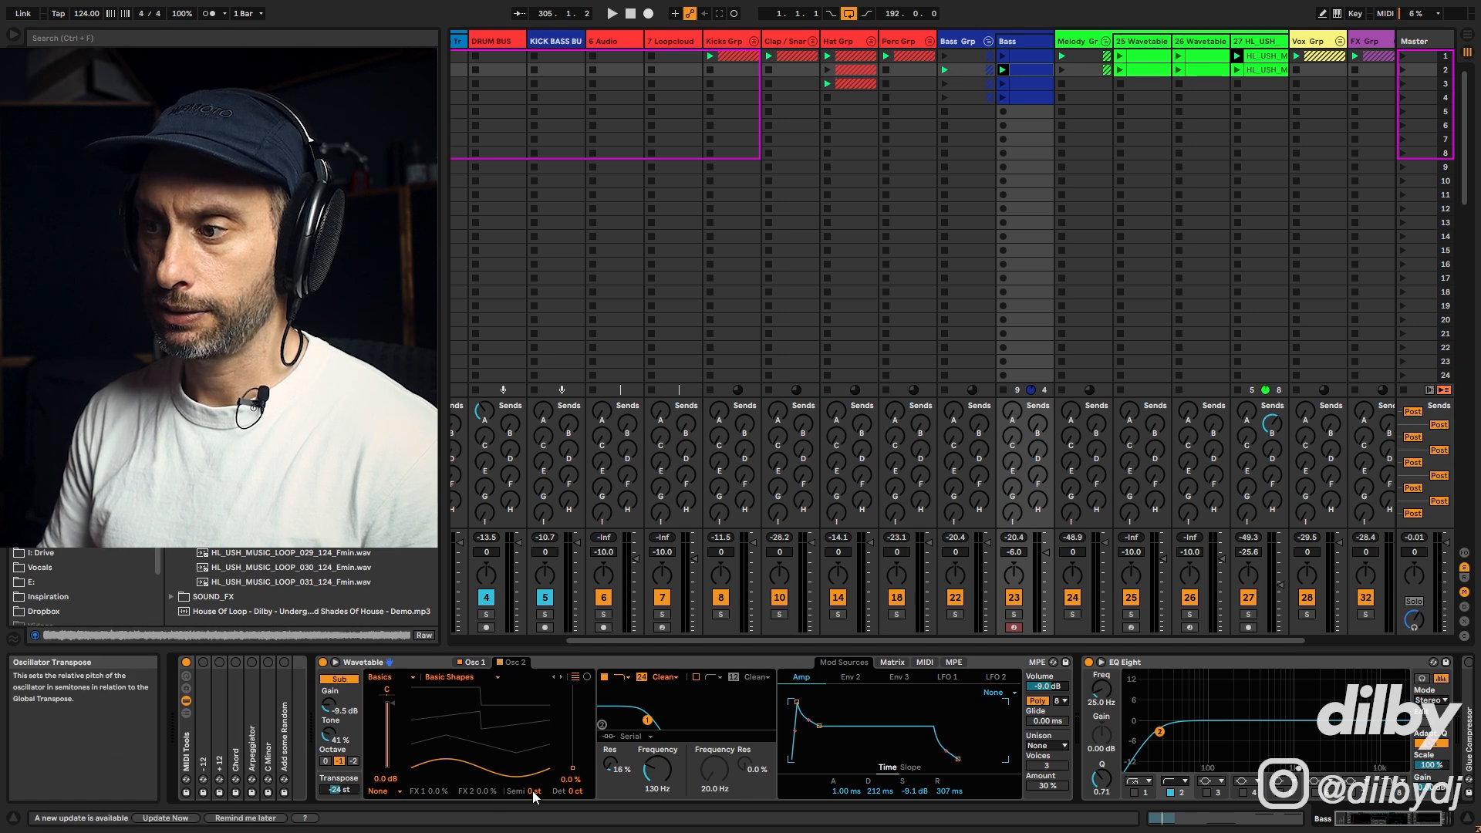
pyautogui.click(472, 662)
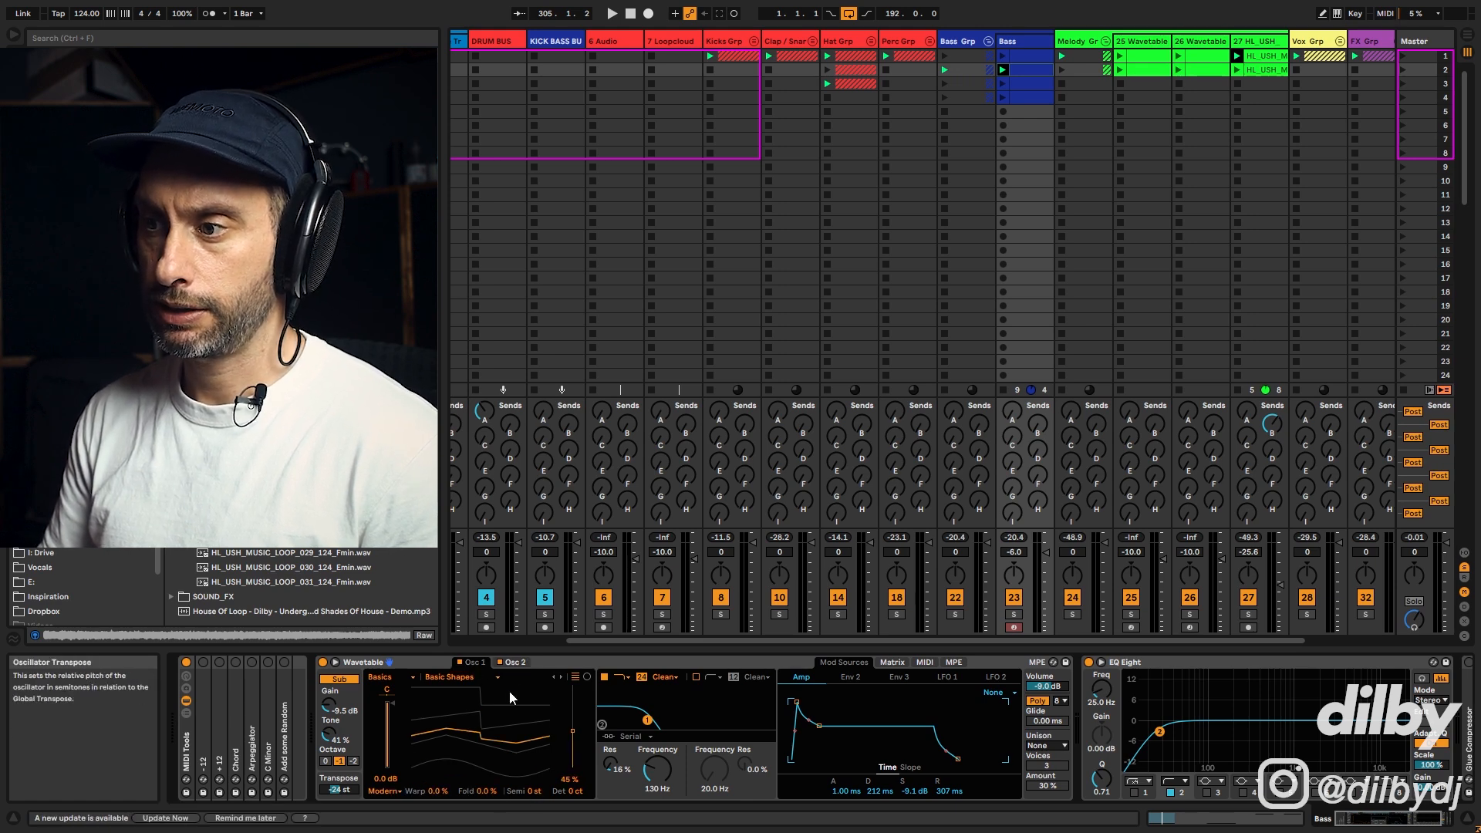
pyautogui.click(516, 662)
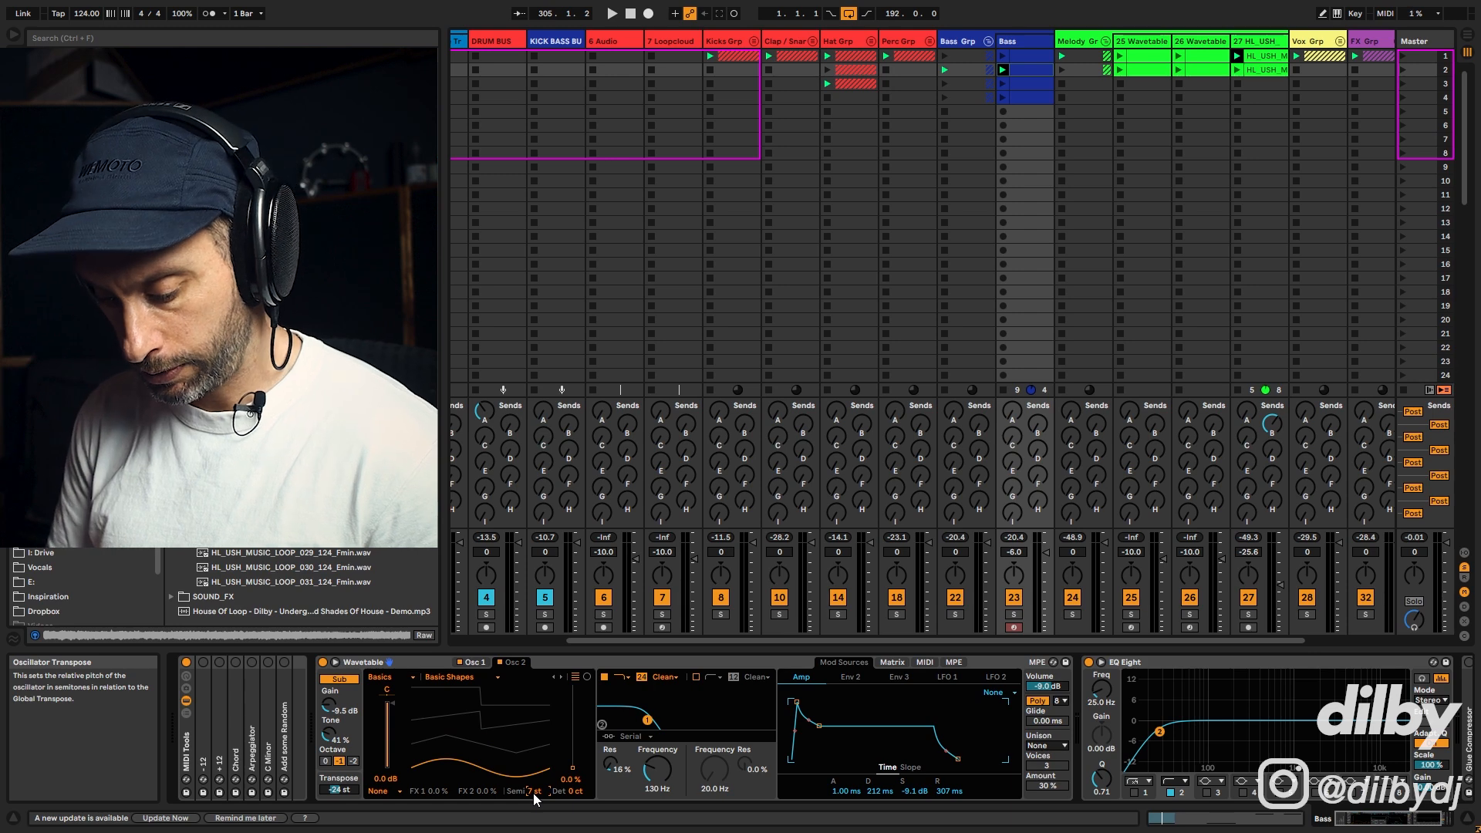
pyautogui.click(535, 791)
pyautogui.moveTo(573, 768); pyautogui.dragTo(572, 723)
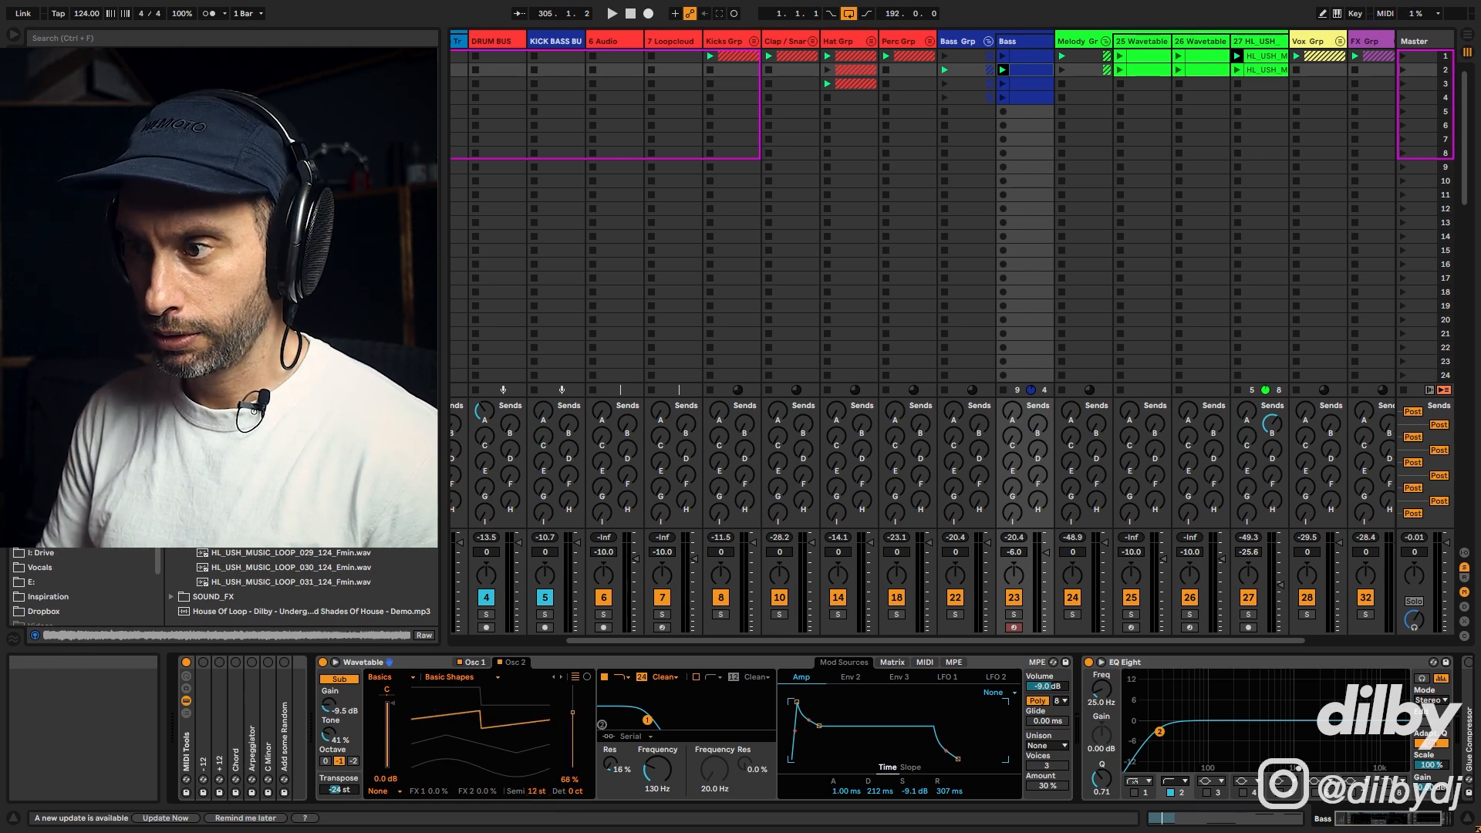
# Step: Transpose Oscillator 2 to 24 semitones and play it back
pyautogui.press('space')
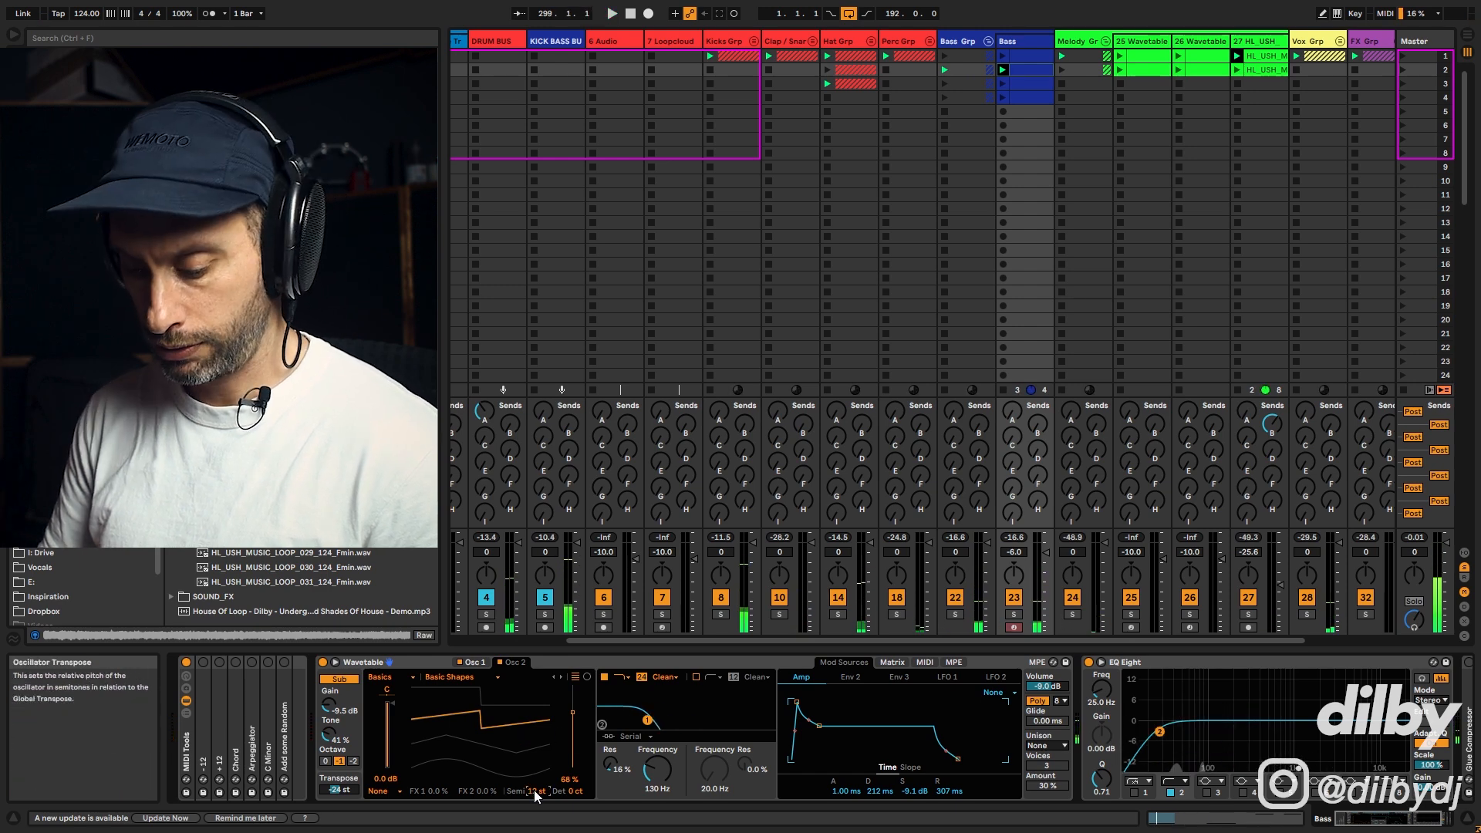
pyautogui.write('24')
pyautogui.press('Return')
pyautogui.press('space')
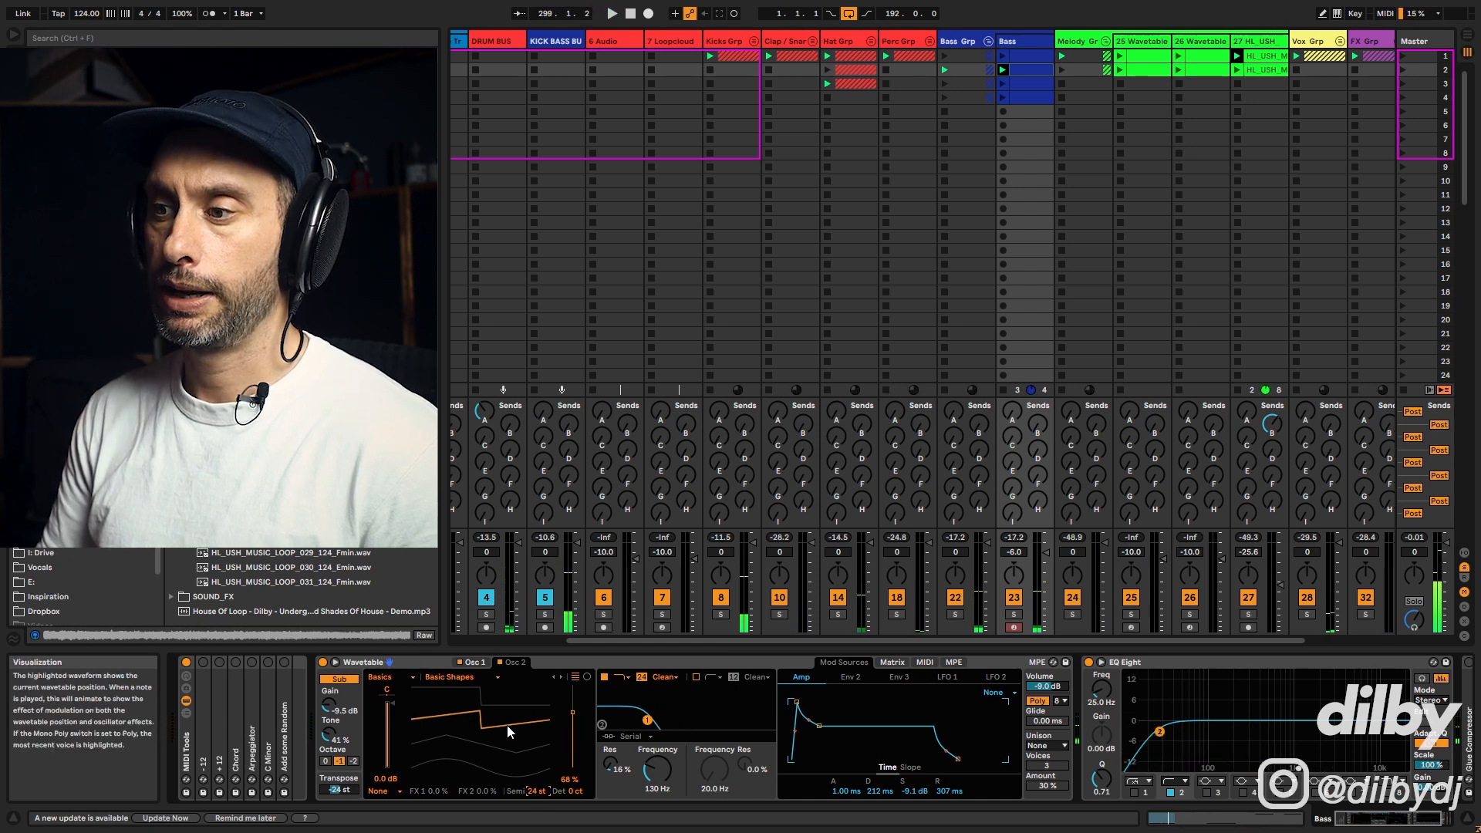
pyautogui.moveTo(507, 726); pyautogui.dragTo(507, 726)
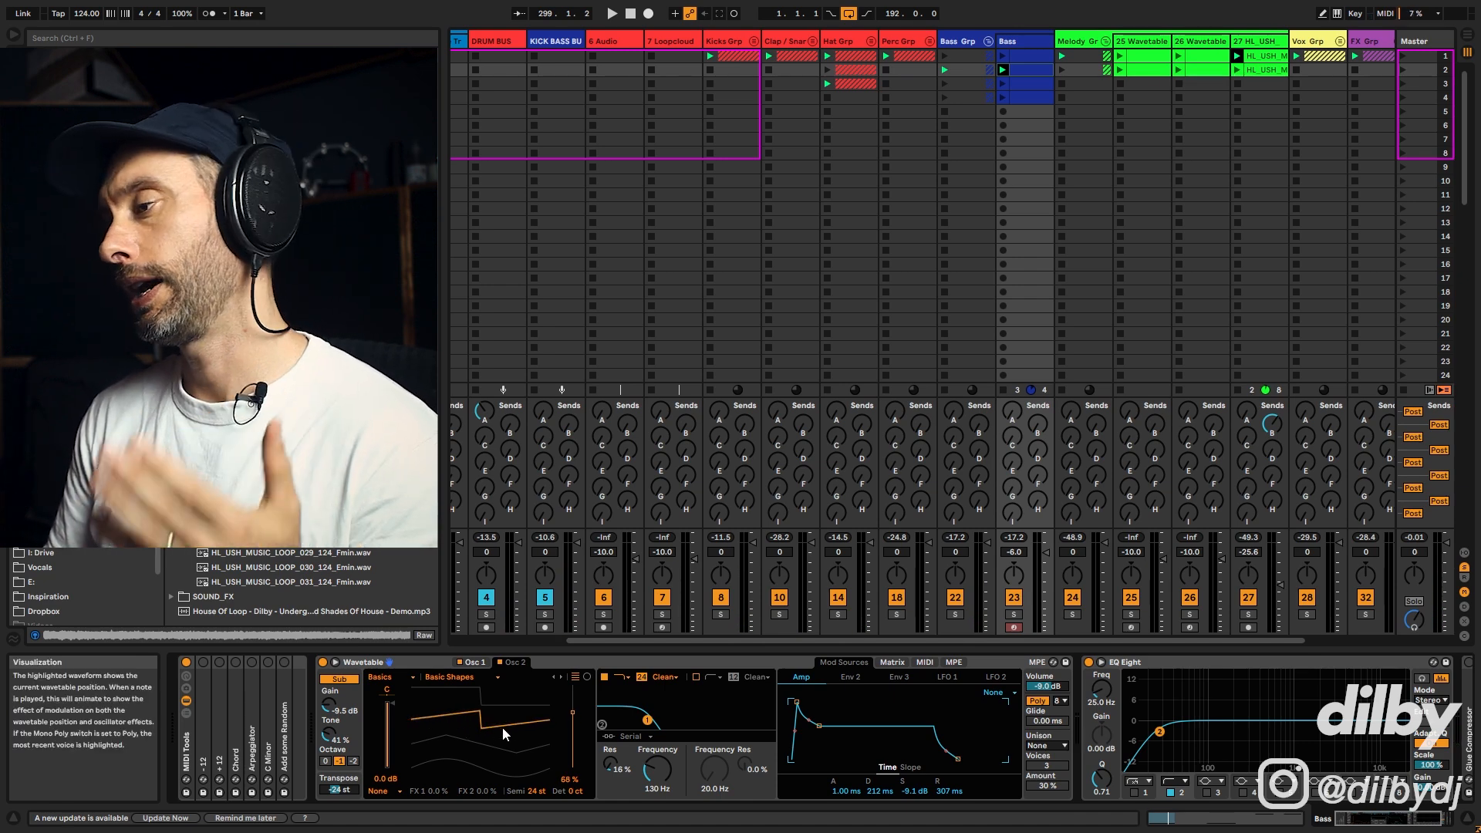
# Step: Set Oscillator 2's transpose to 7 semitones and play it back
pyautogui.click(537, 792)
pyautogui.write('7')
pyautogui.press('Return')
pyautogui.press('space')
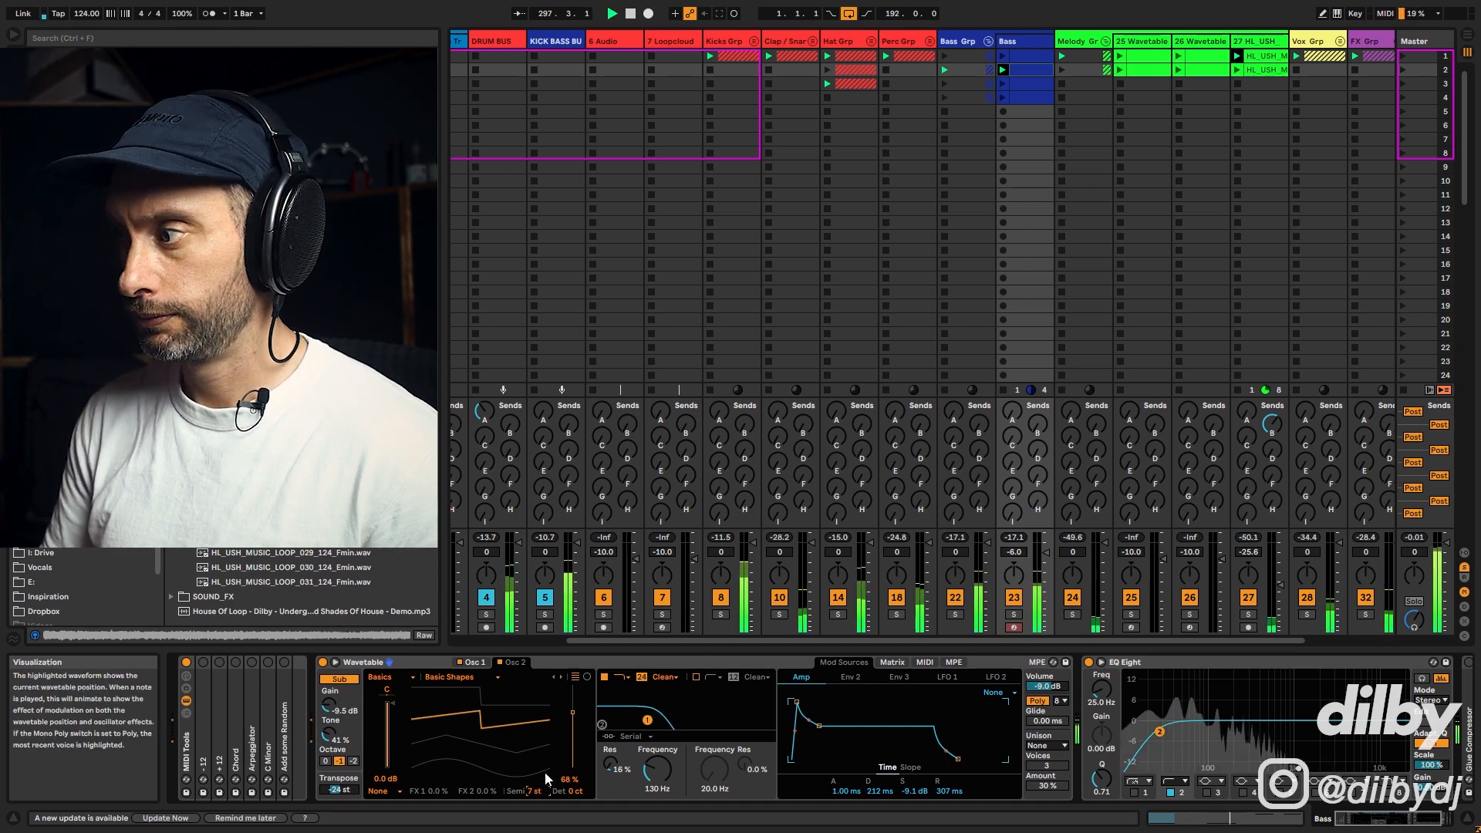
# Step: Set Oscillator 2's wavetable position to 50% and gain to -8.8 dB, toggling it to compare
pyautogui.moveTo(551, 748); pyautogui.dragTo(505, 732)
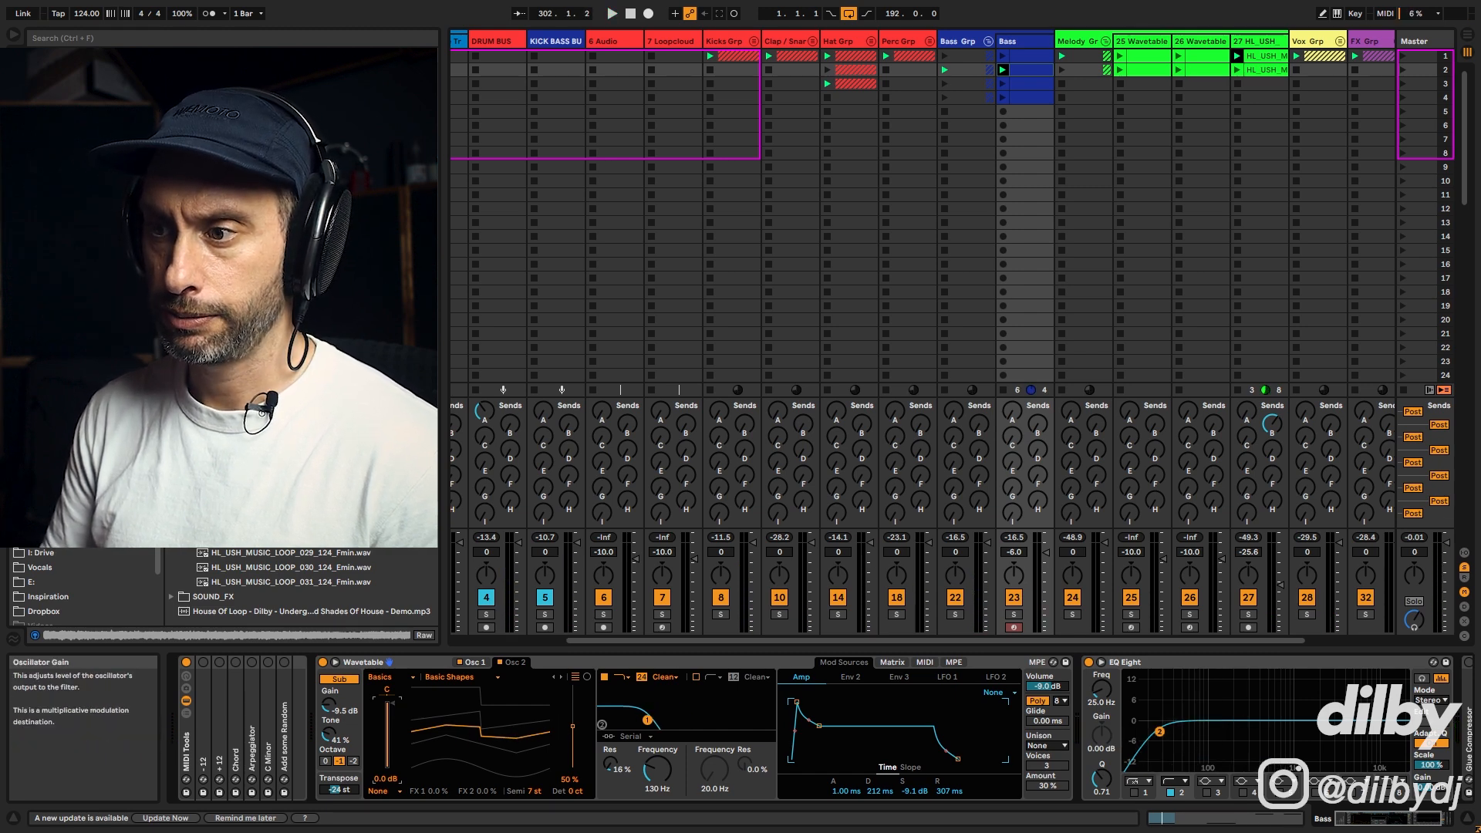
pyautogui.press('space')
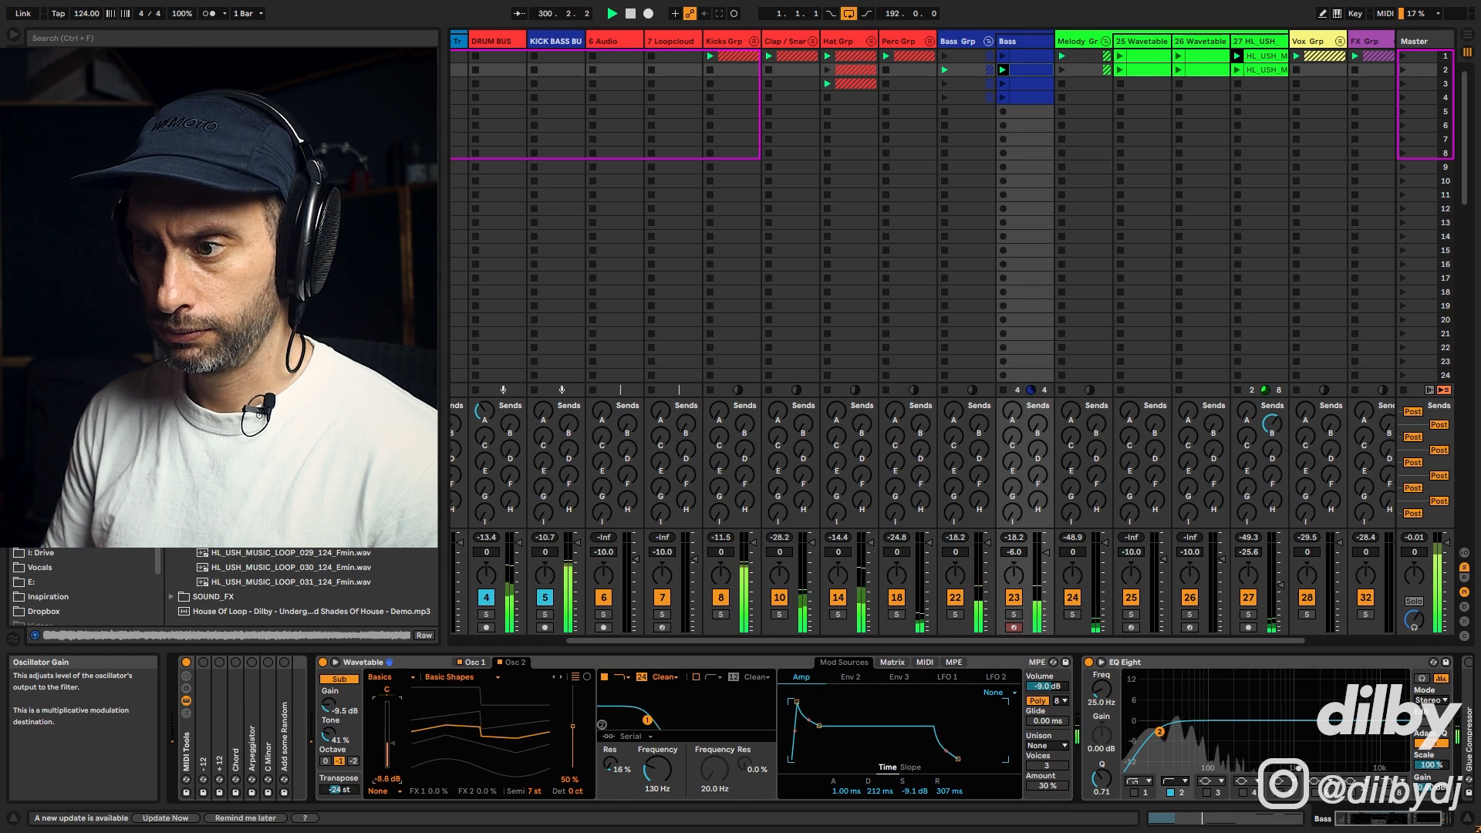
pyautogui.press('space')
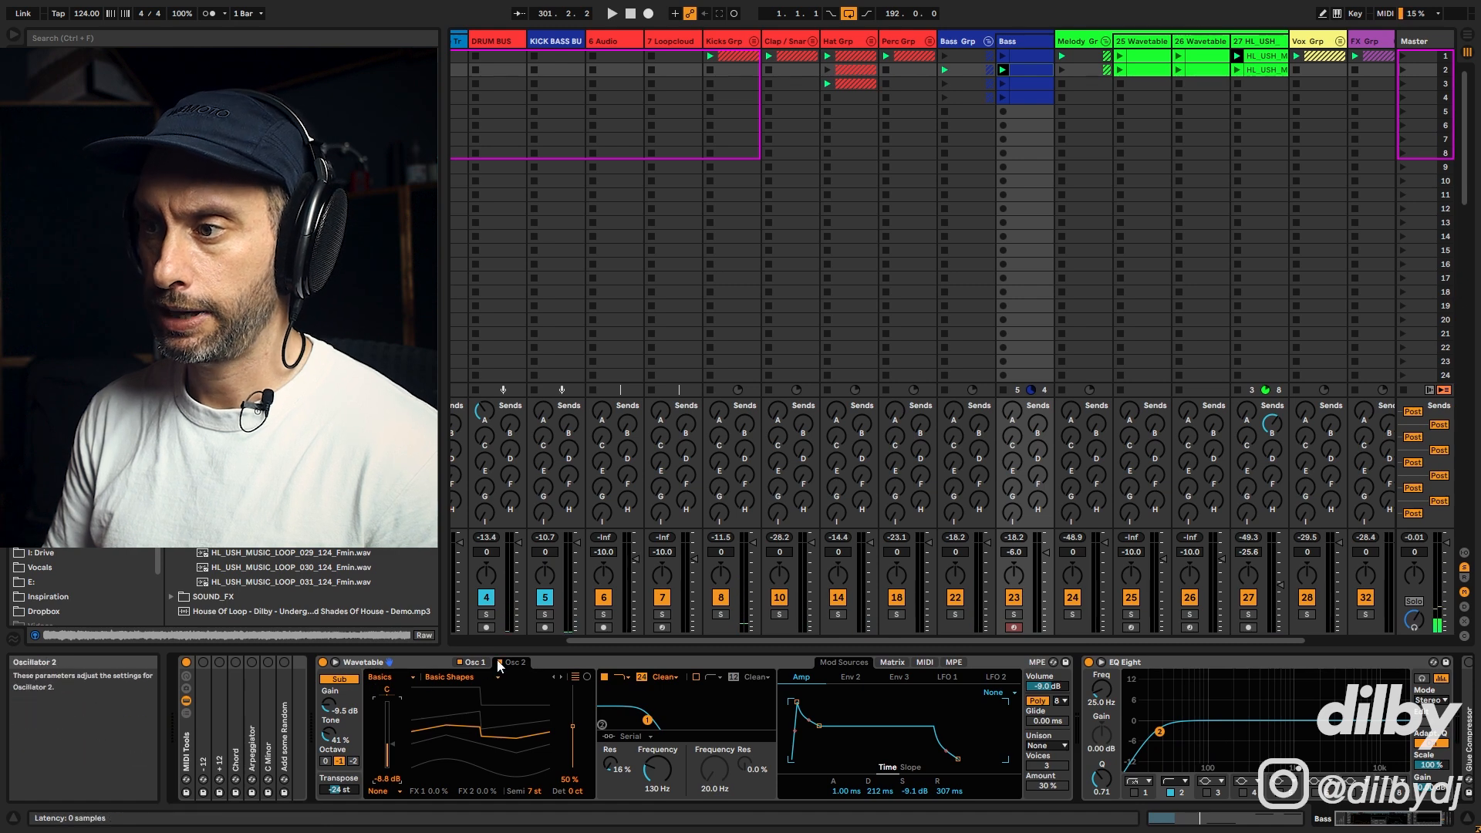
pyautogui.press('space')
pyautogui.click(498, 662)
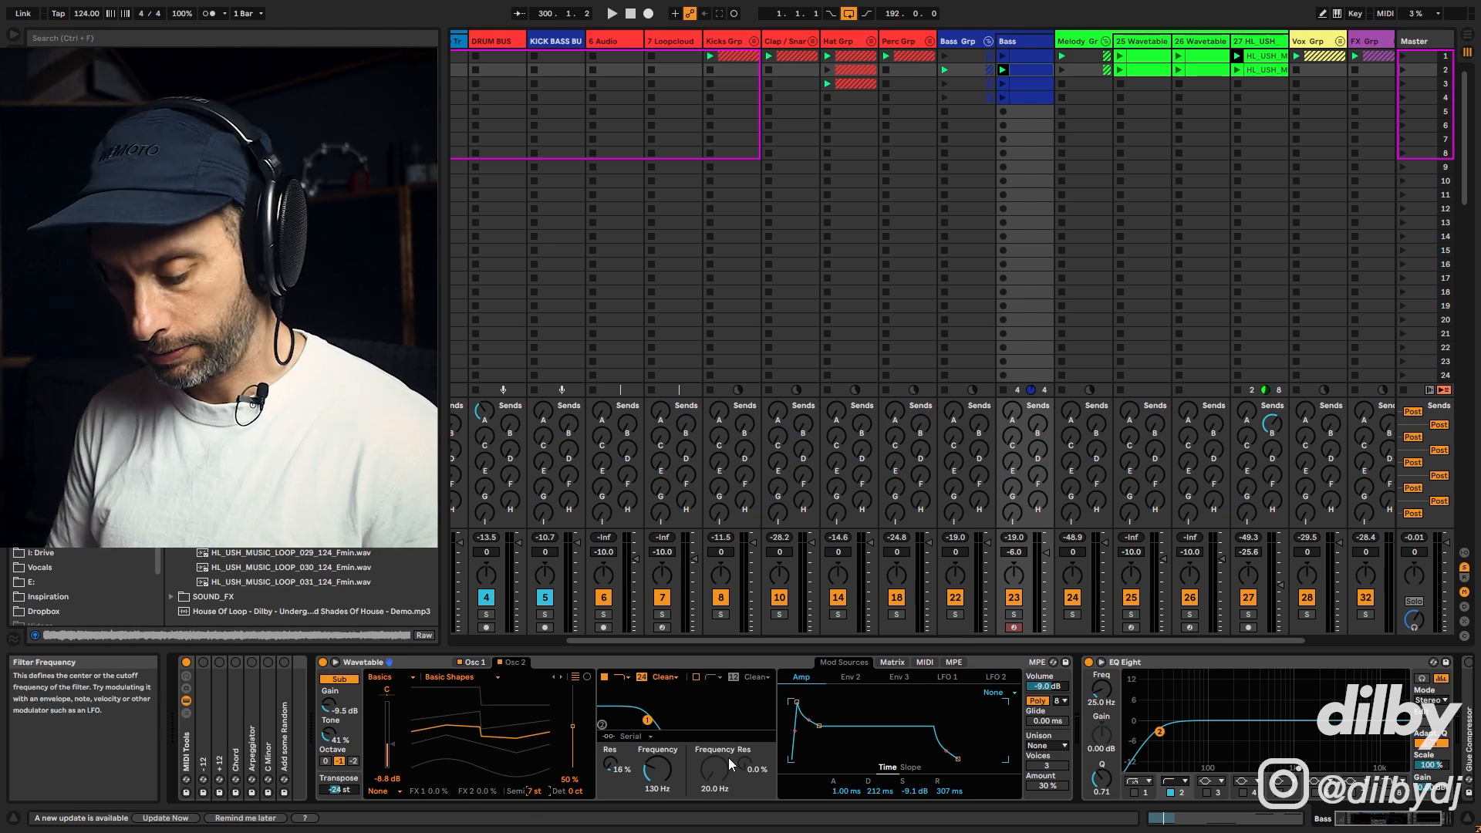
# Step: Set Oscillator 2's transpose to 19 semitones and play the bass back
pyautogui.write('19')
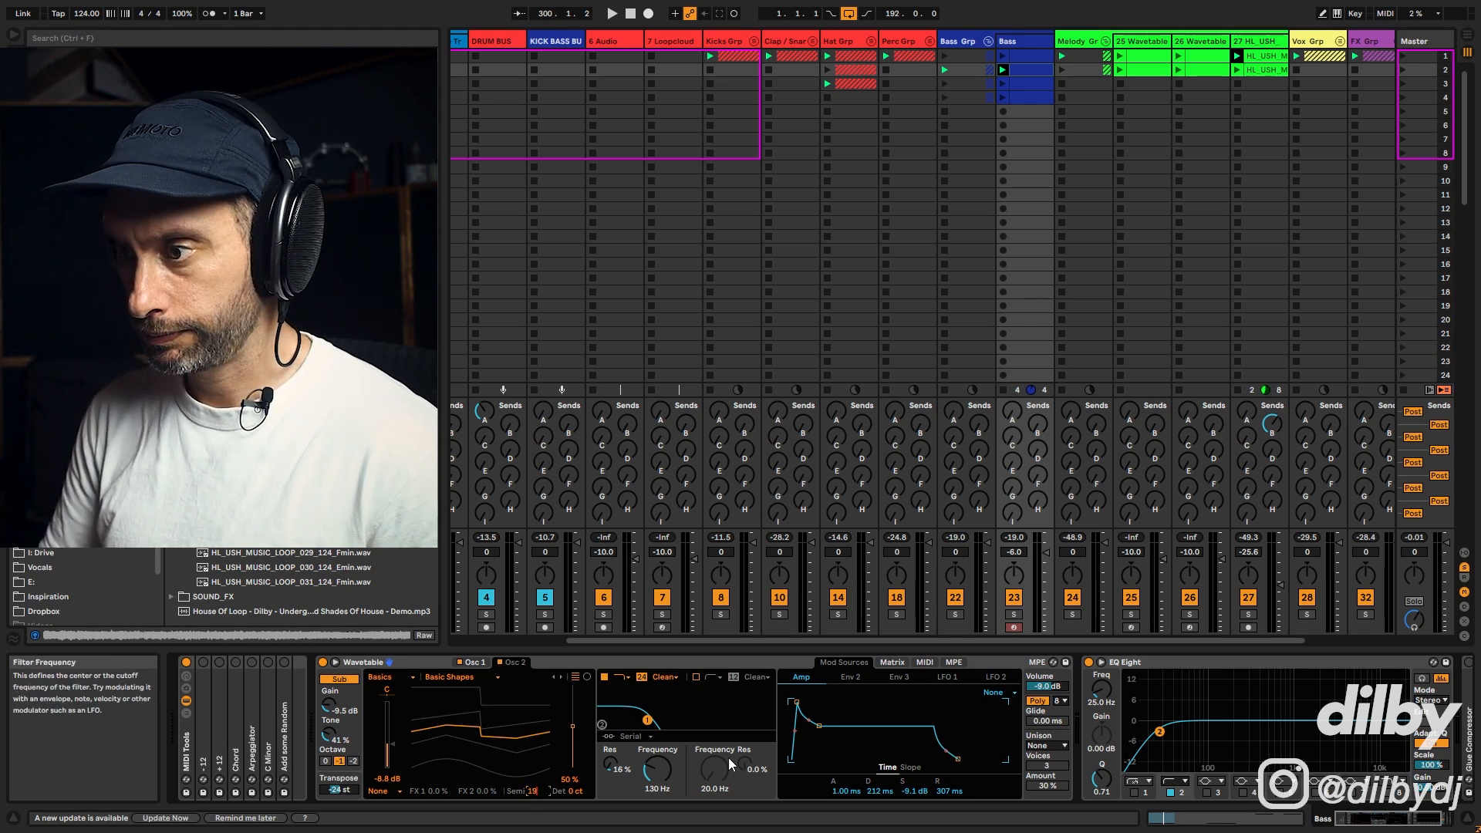
pyautogui.press('Return')
pyautogui.press('space')
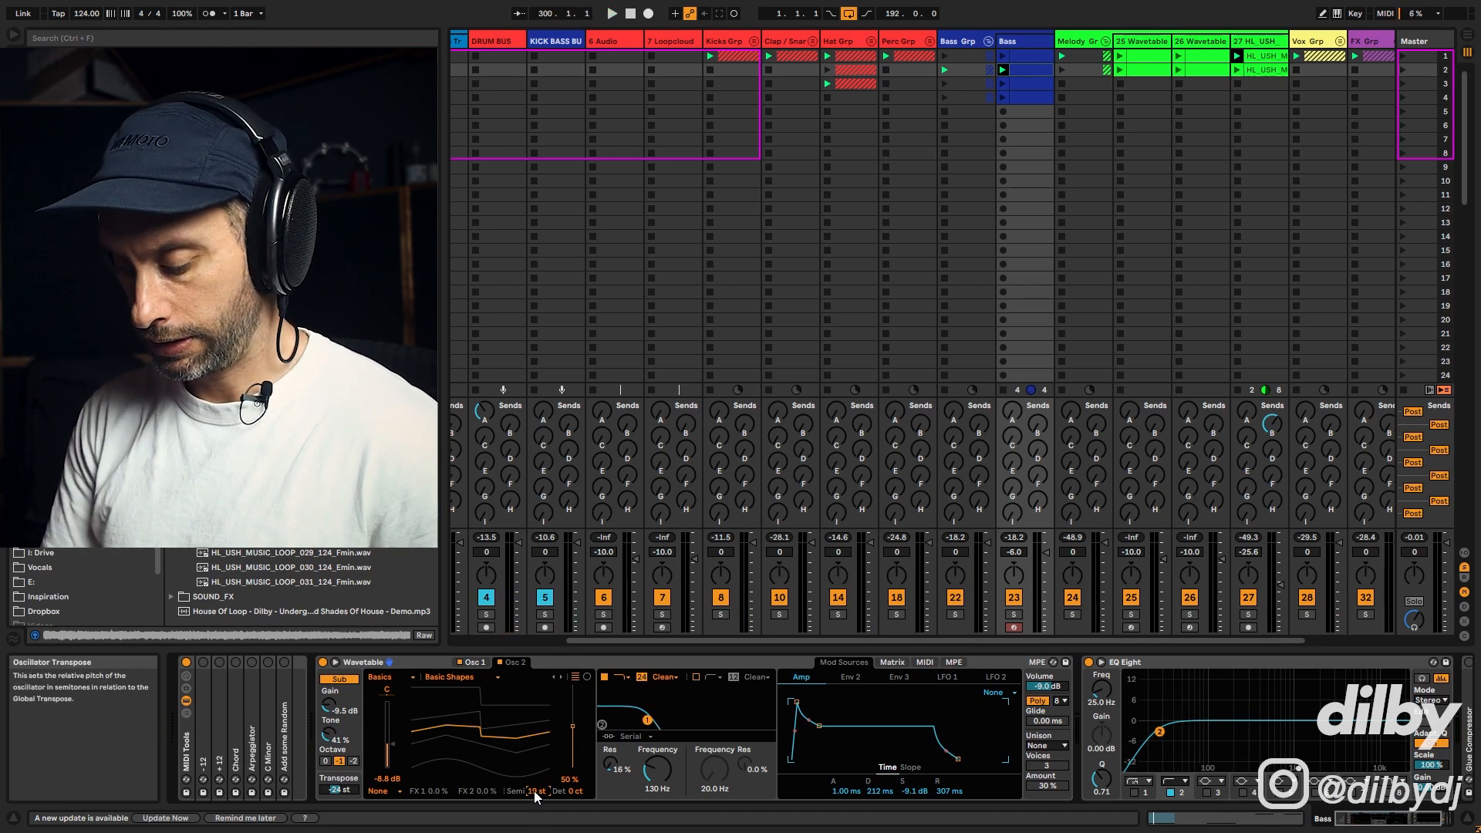
pyautogui.press('space')
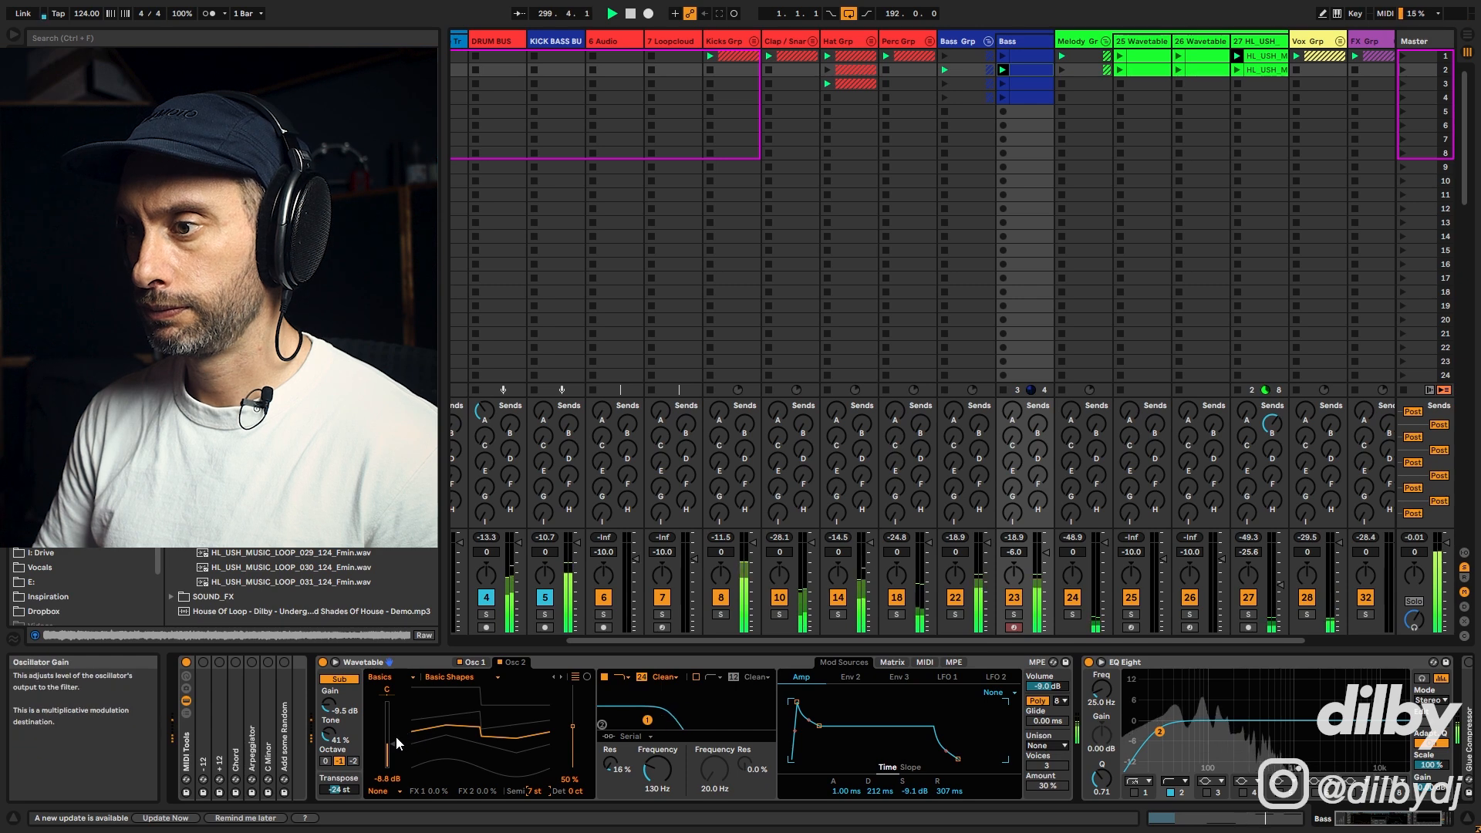
# Step: Toggle Oscillator 2 off and play the bass to compare the sound without it
pyautogui.press('space')
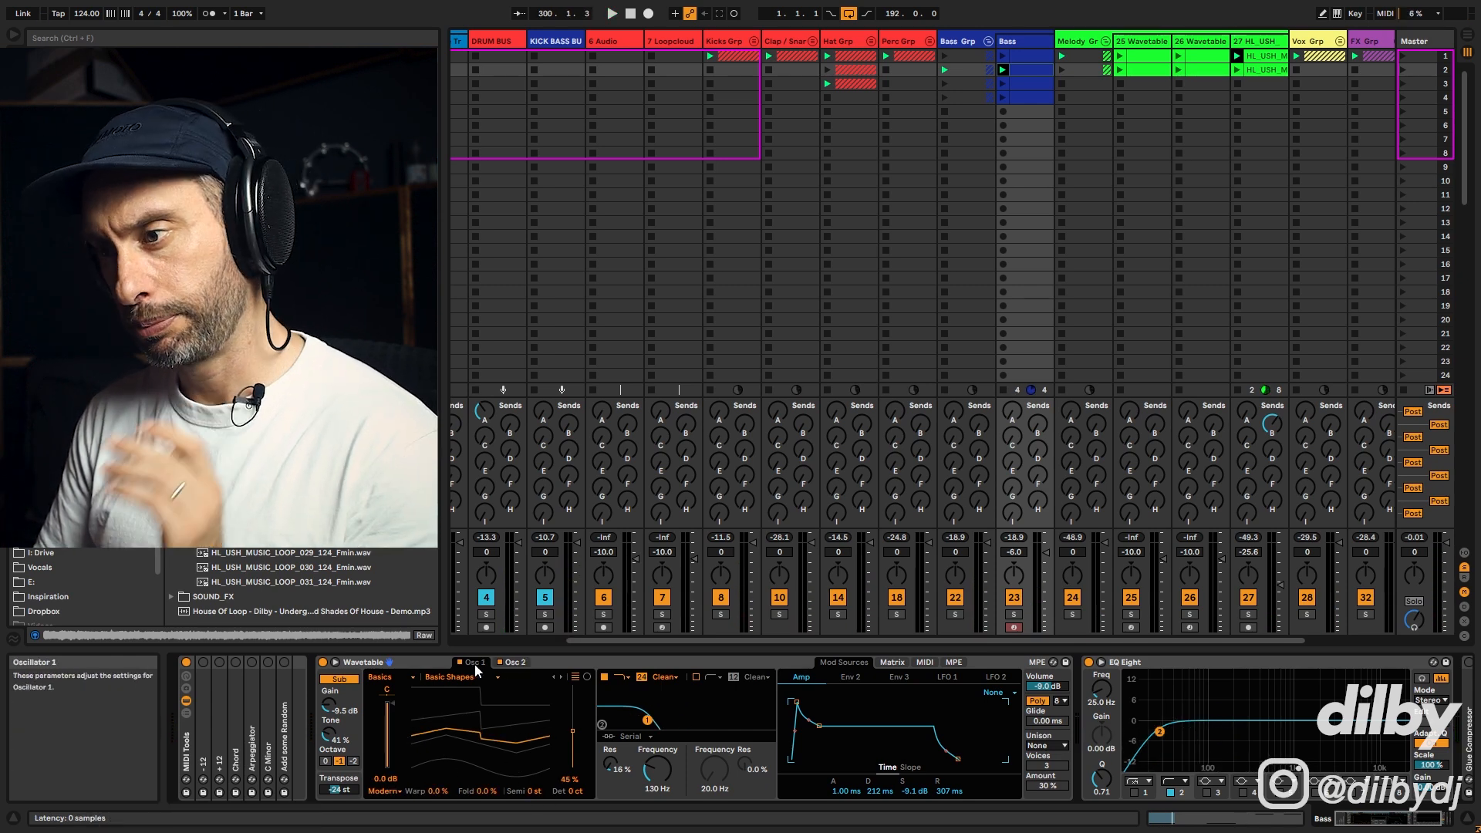
pyautogui.click(516, 664)
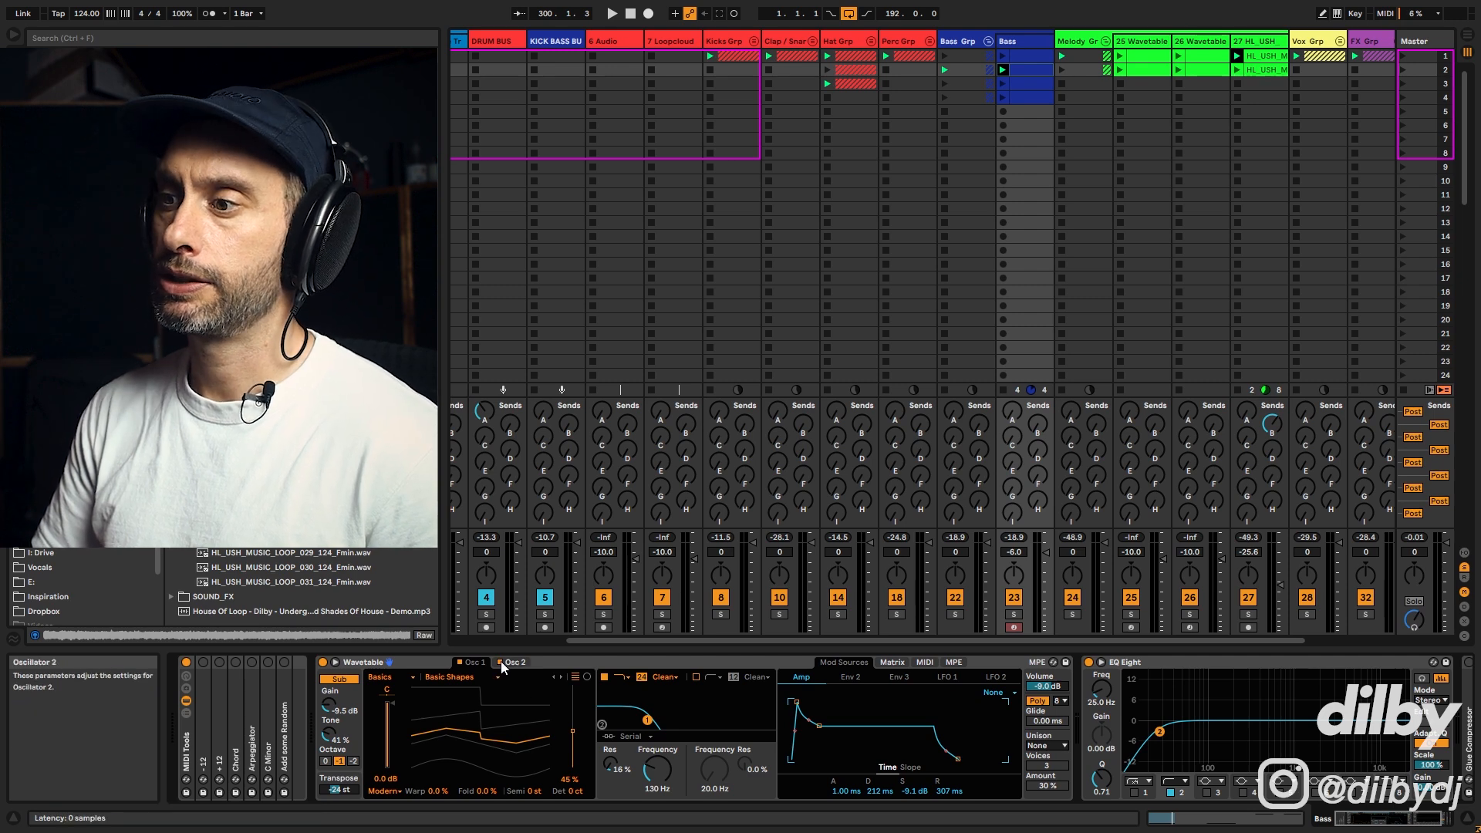
pyautogui.click(500, 662)
pyautogui.press('space')
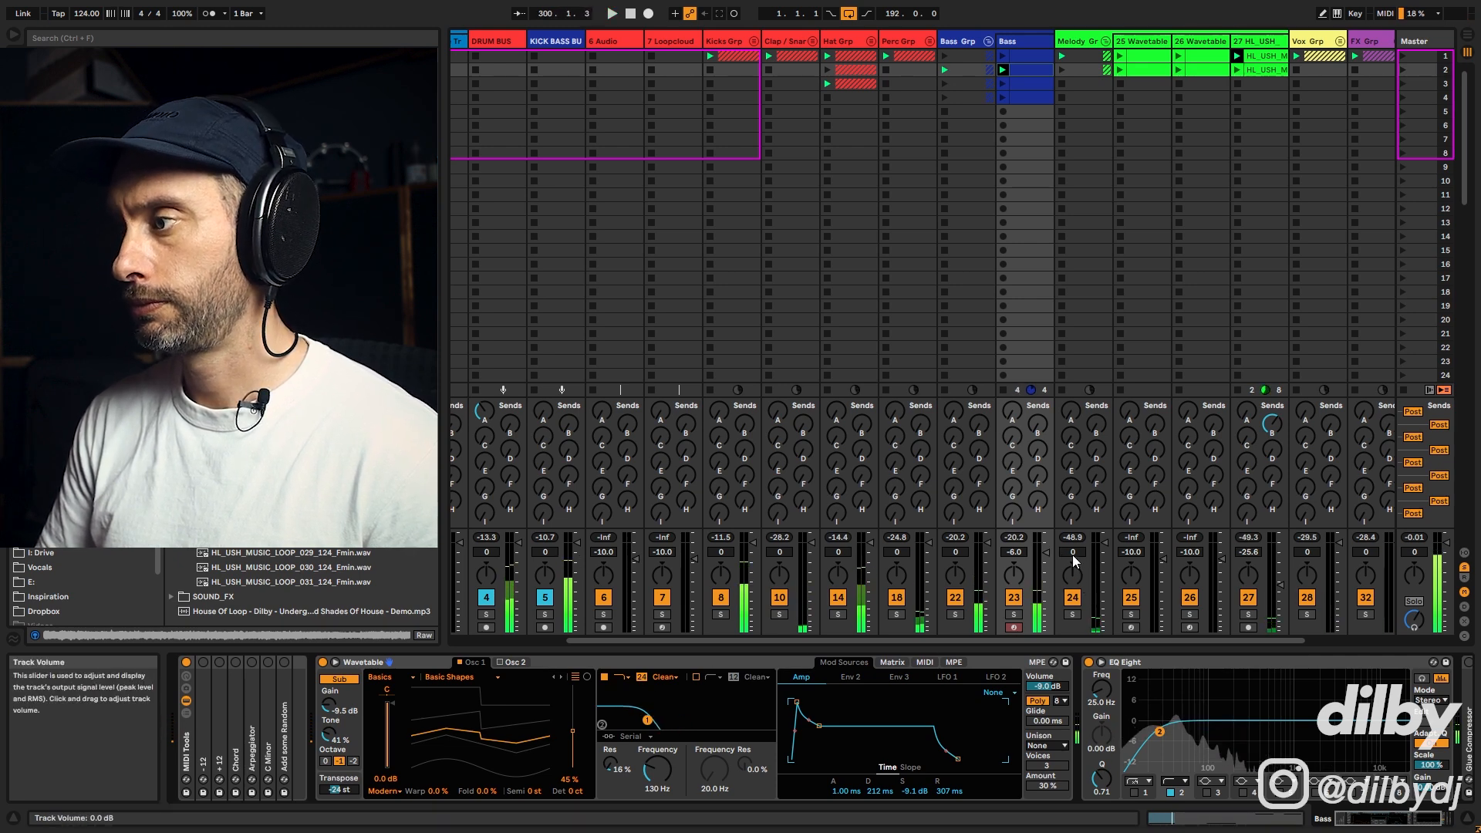
pyautogui.press('space')
# Step: Switch the Wavetable voice mode to Mono and play the bass clip back
pyautogui.click(1047, 703)
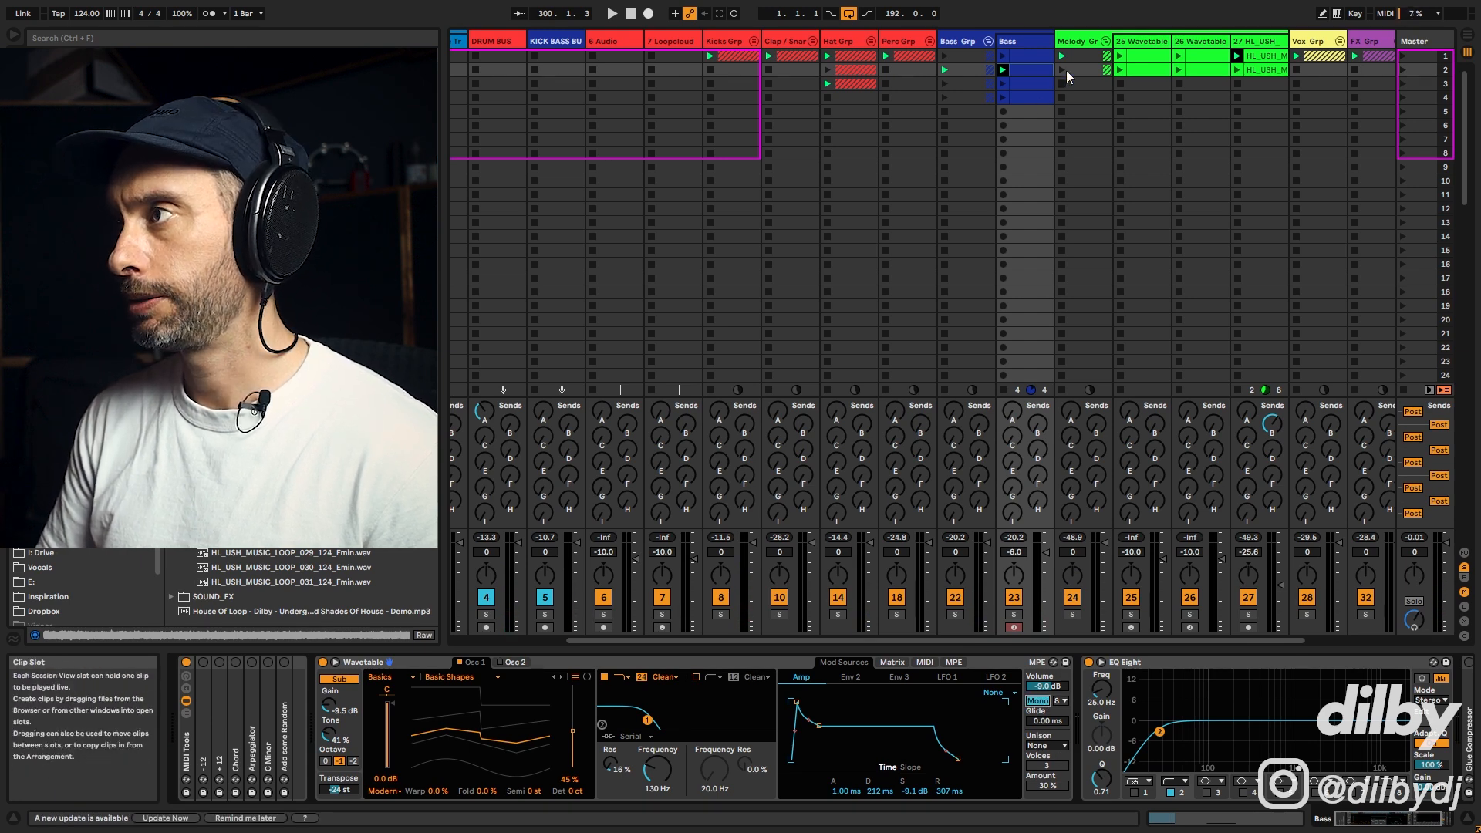
pyautogui.doubleClick(1030, 71)
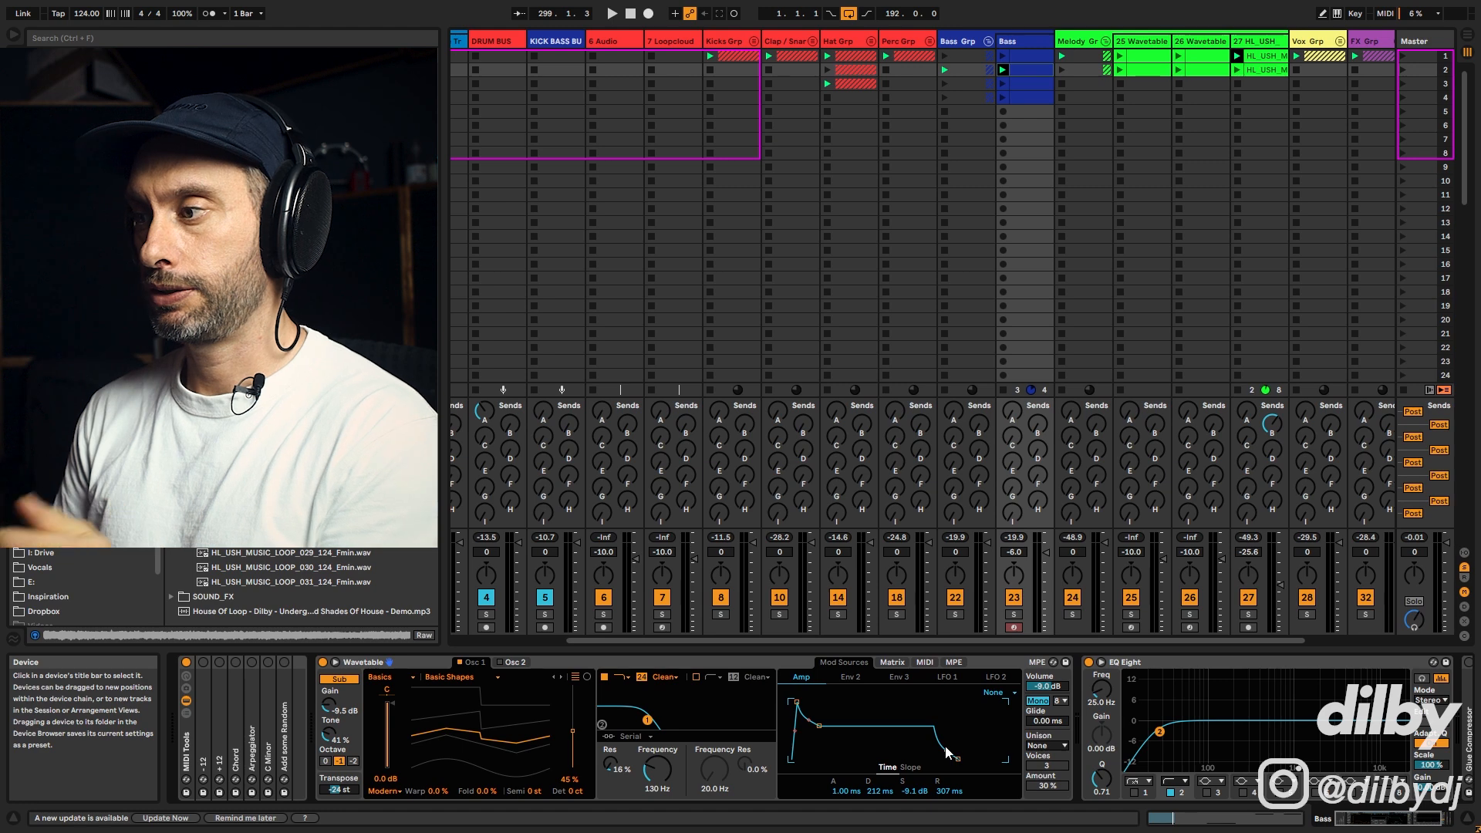
pyautogui.press('space')
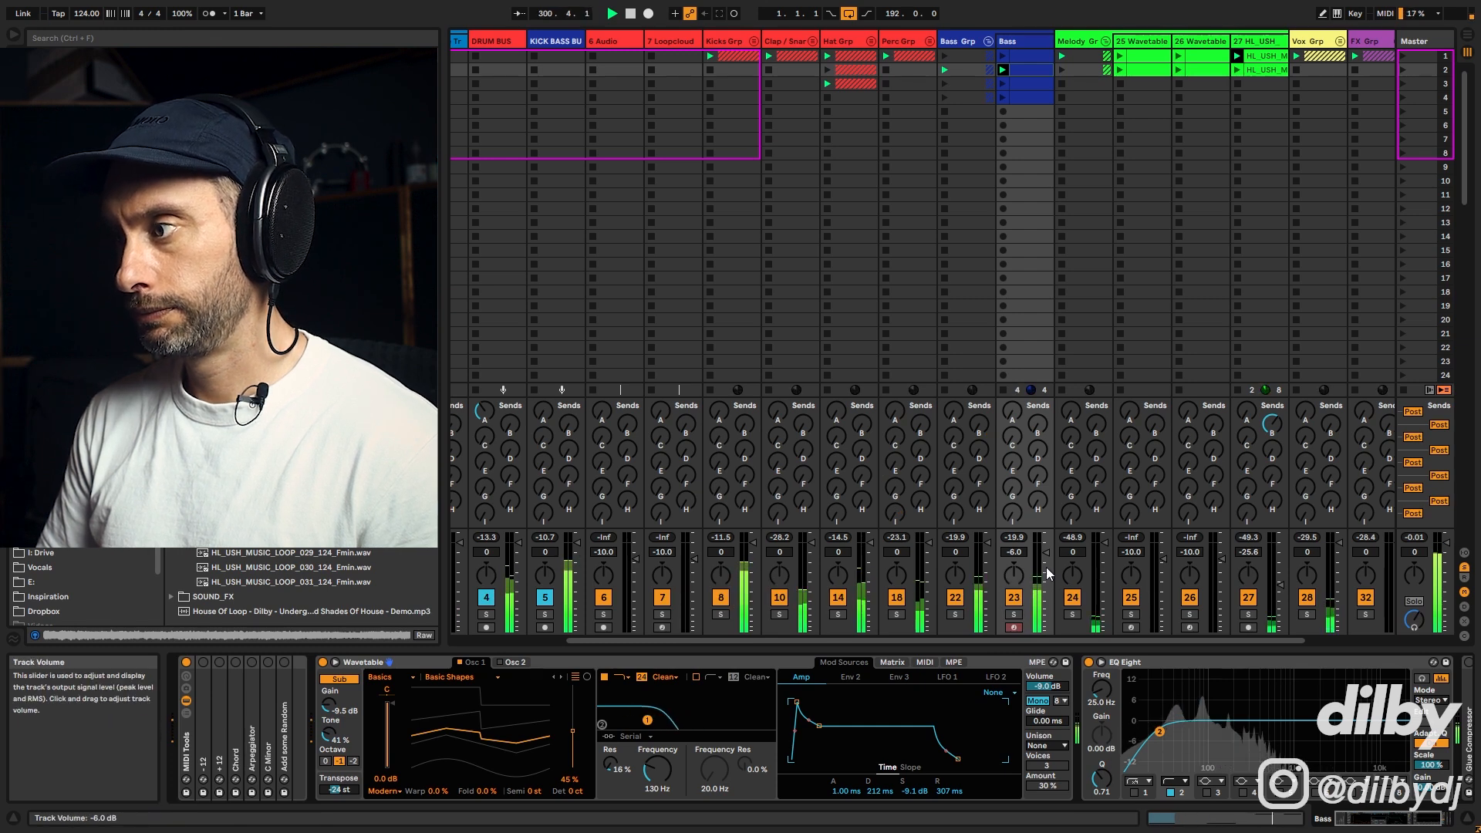
pyautogui.press('space')
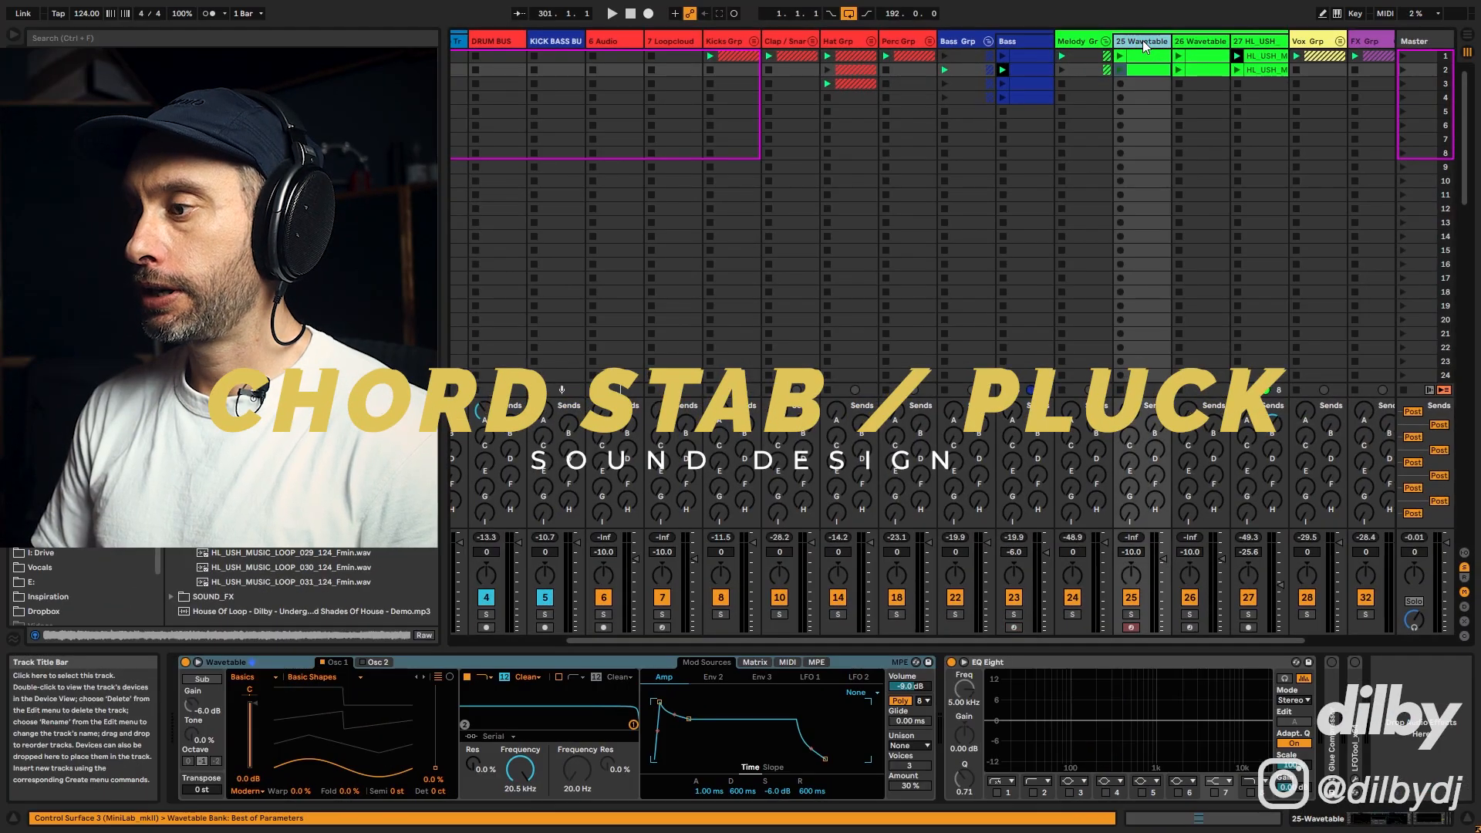
# Step: Replace Wavetable with Analog on the chord stab track 25 and switch off Analog's Oscillator 2
pyautogui.click(1147, 61)
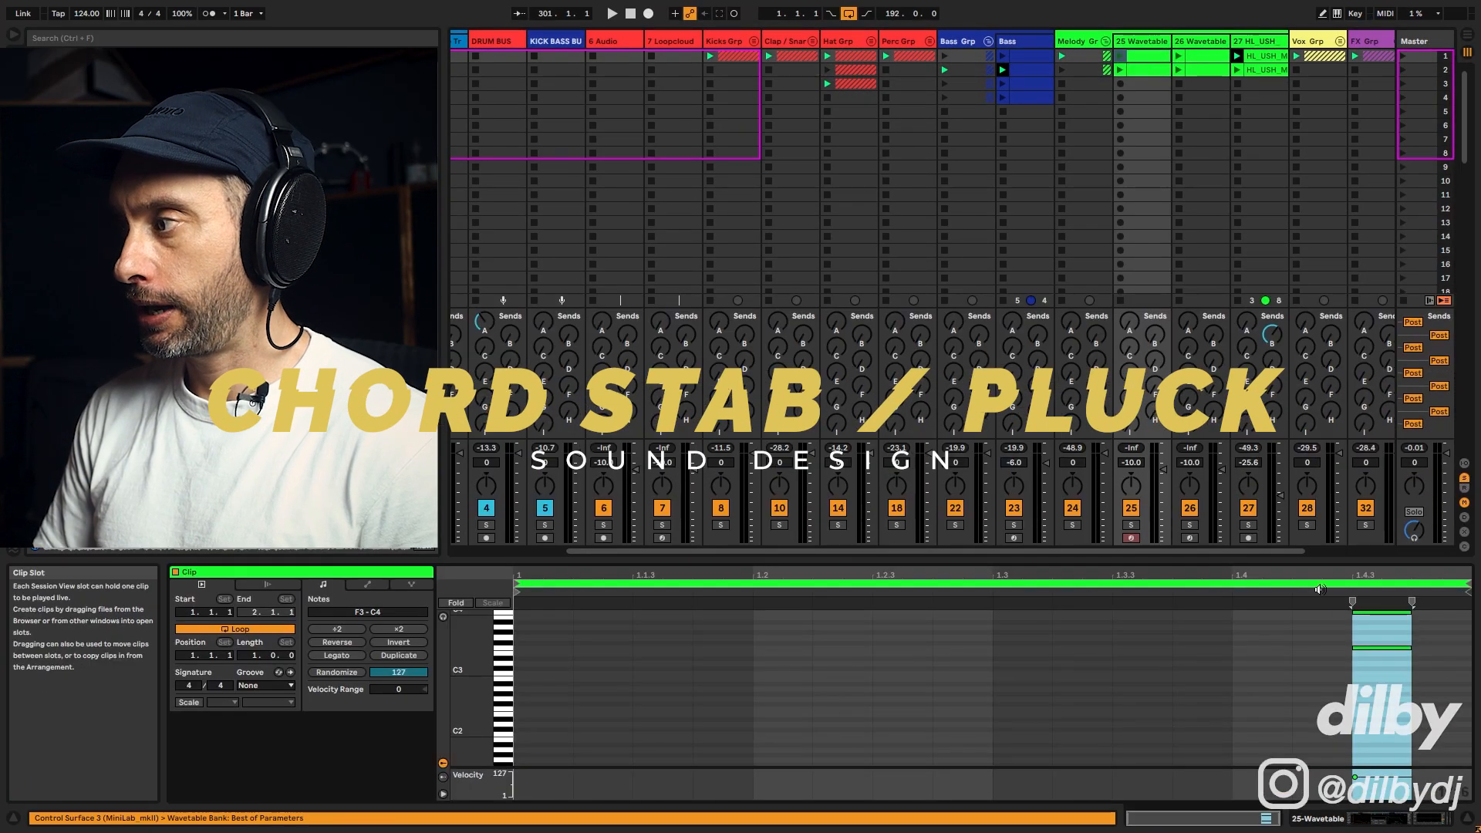
pyautogui.scroll(1, 1341, 640)
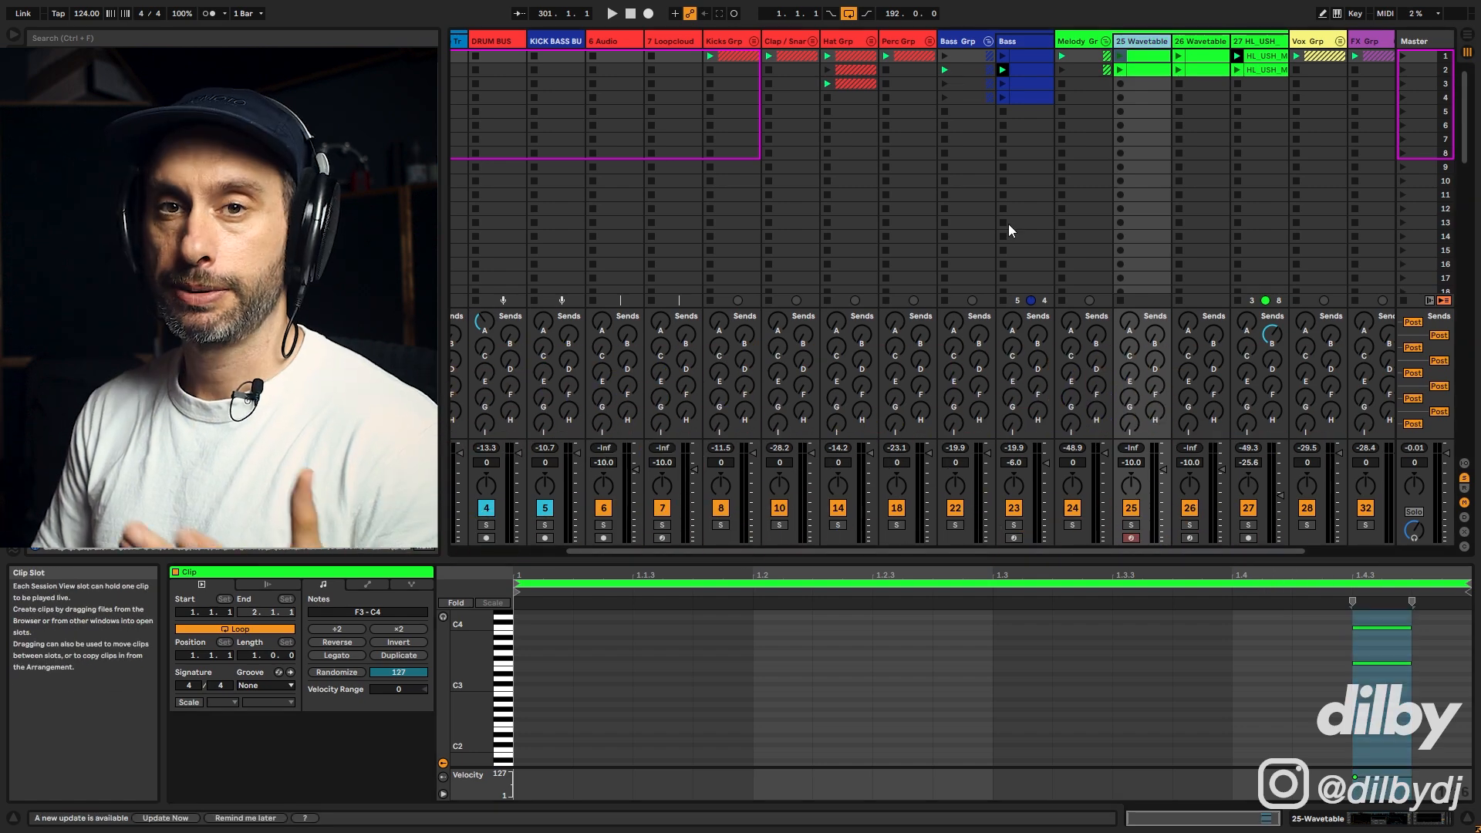
pyautogui.click(1143, 111)
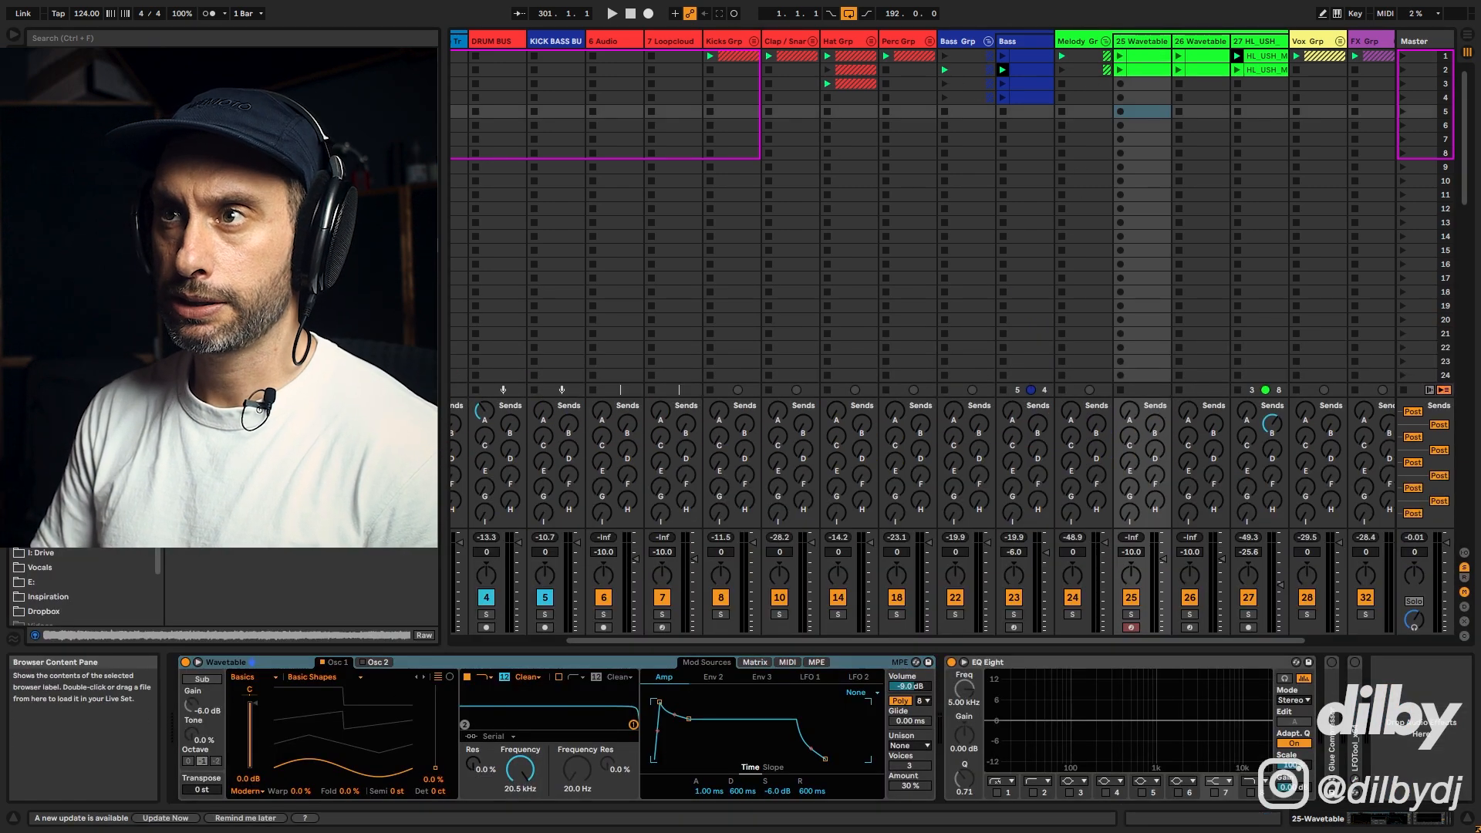
pyautogui.moveTo(247, 624); pyautogui.dragTo(246, 679)
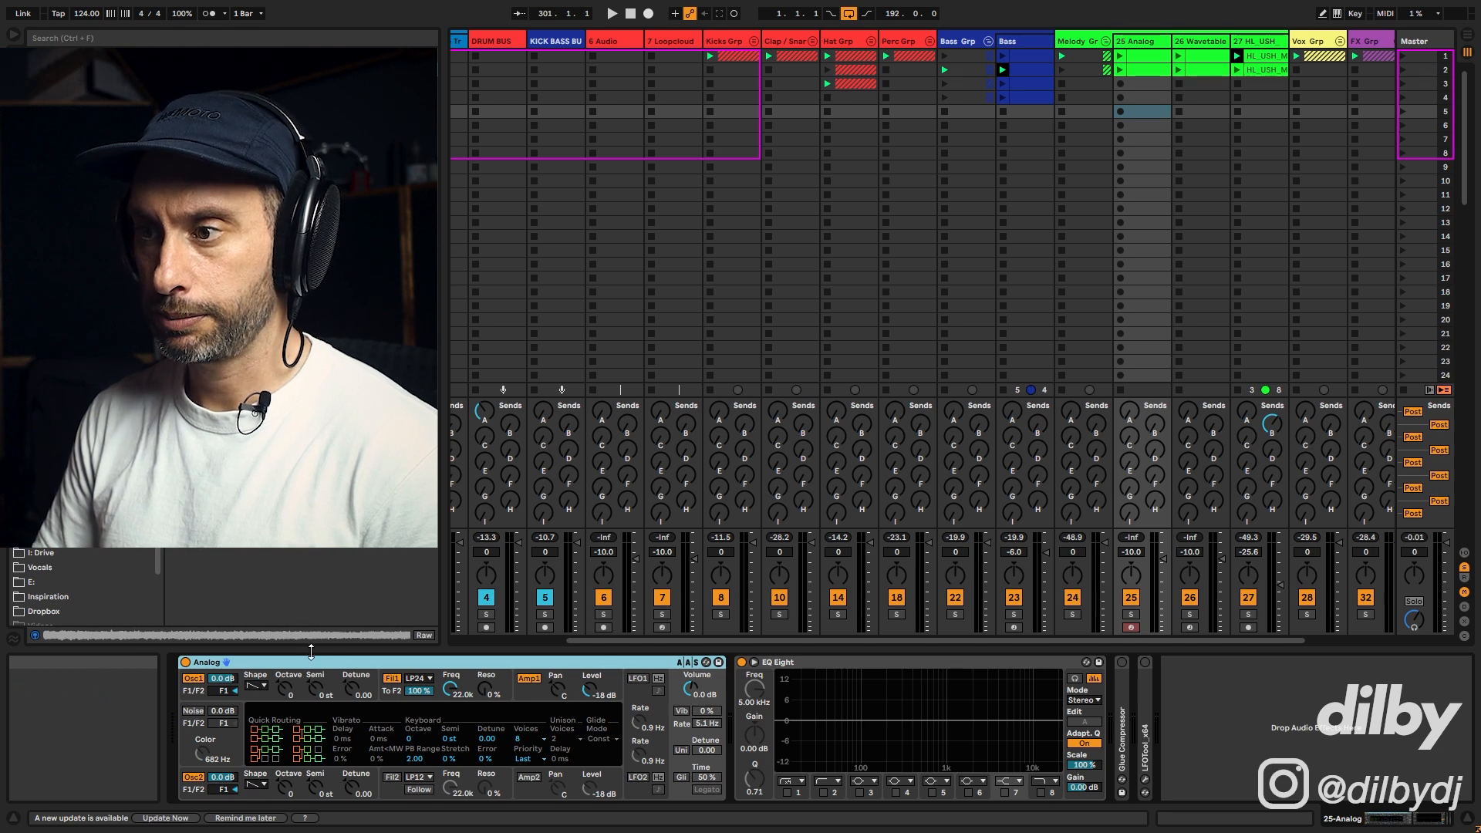
pyautogui.click(314, 797)
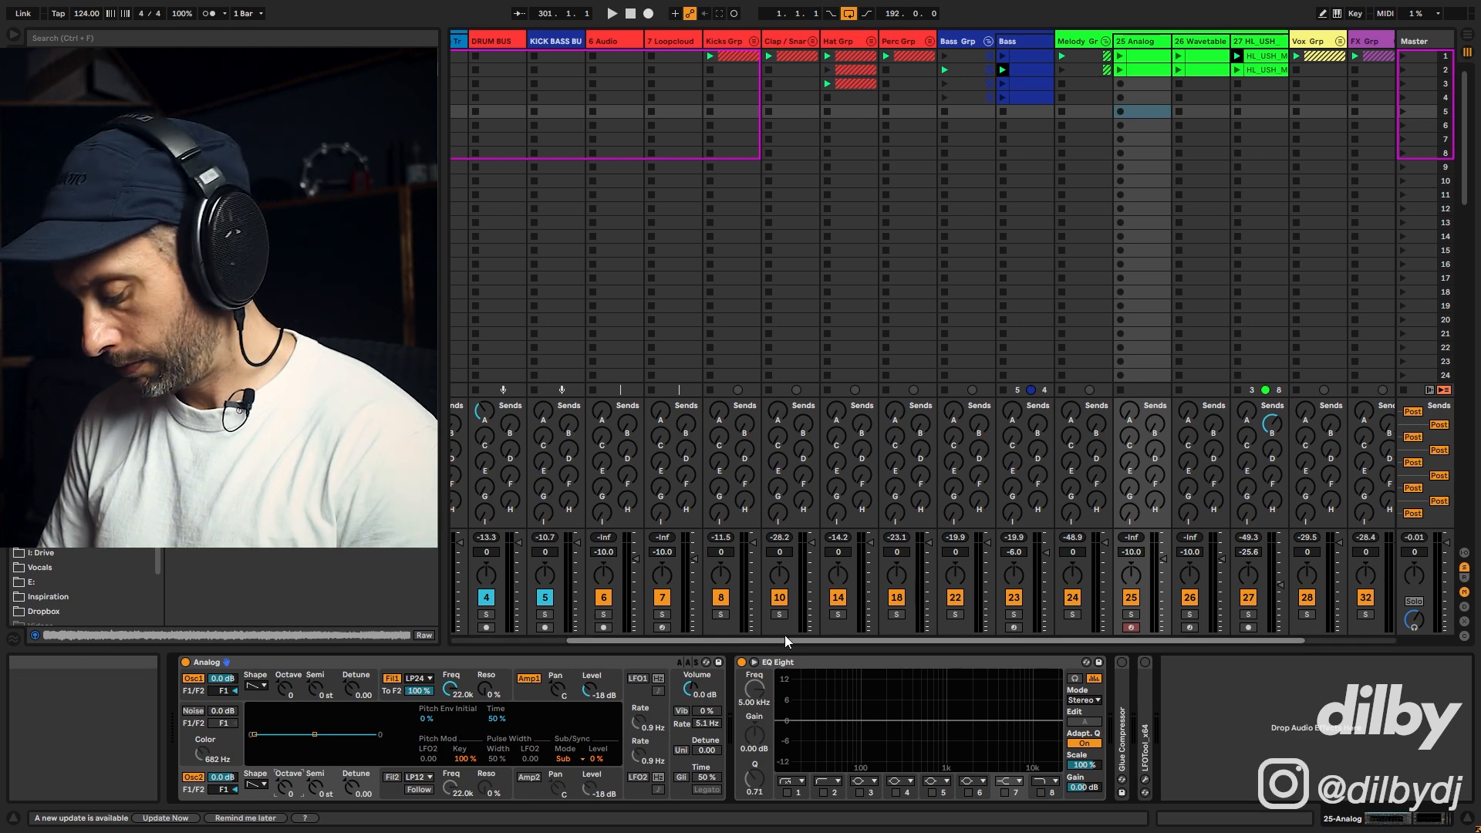
pyautogui.click(193, 777)
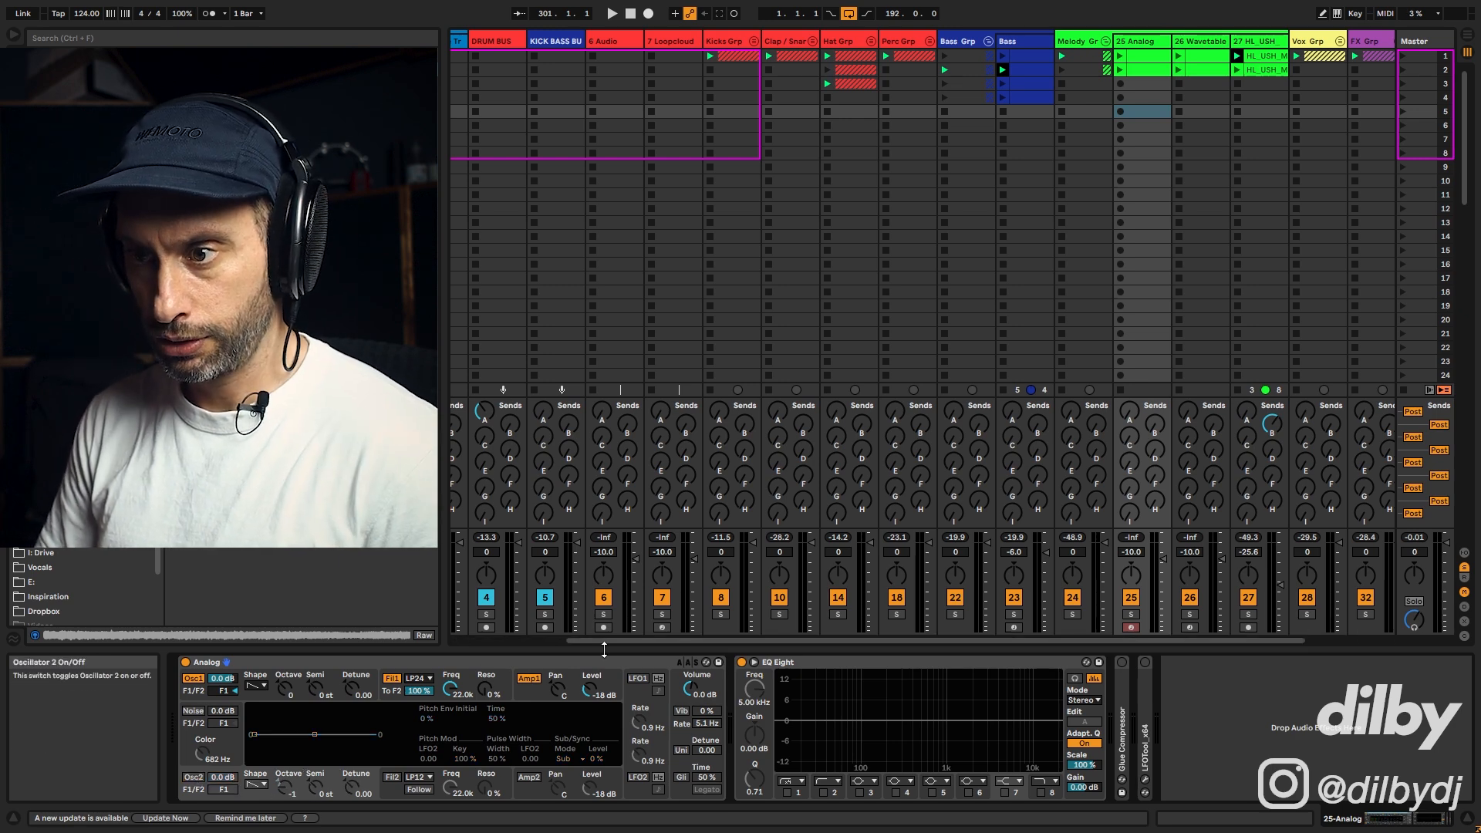
# Step: Launch the chord stab and bass clips to audition them together
pyautogui.doubleClick(1147, 57)
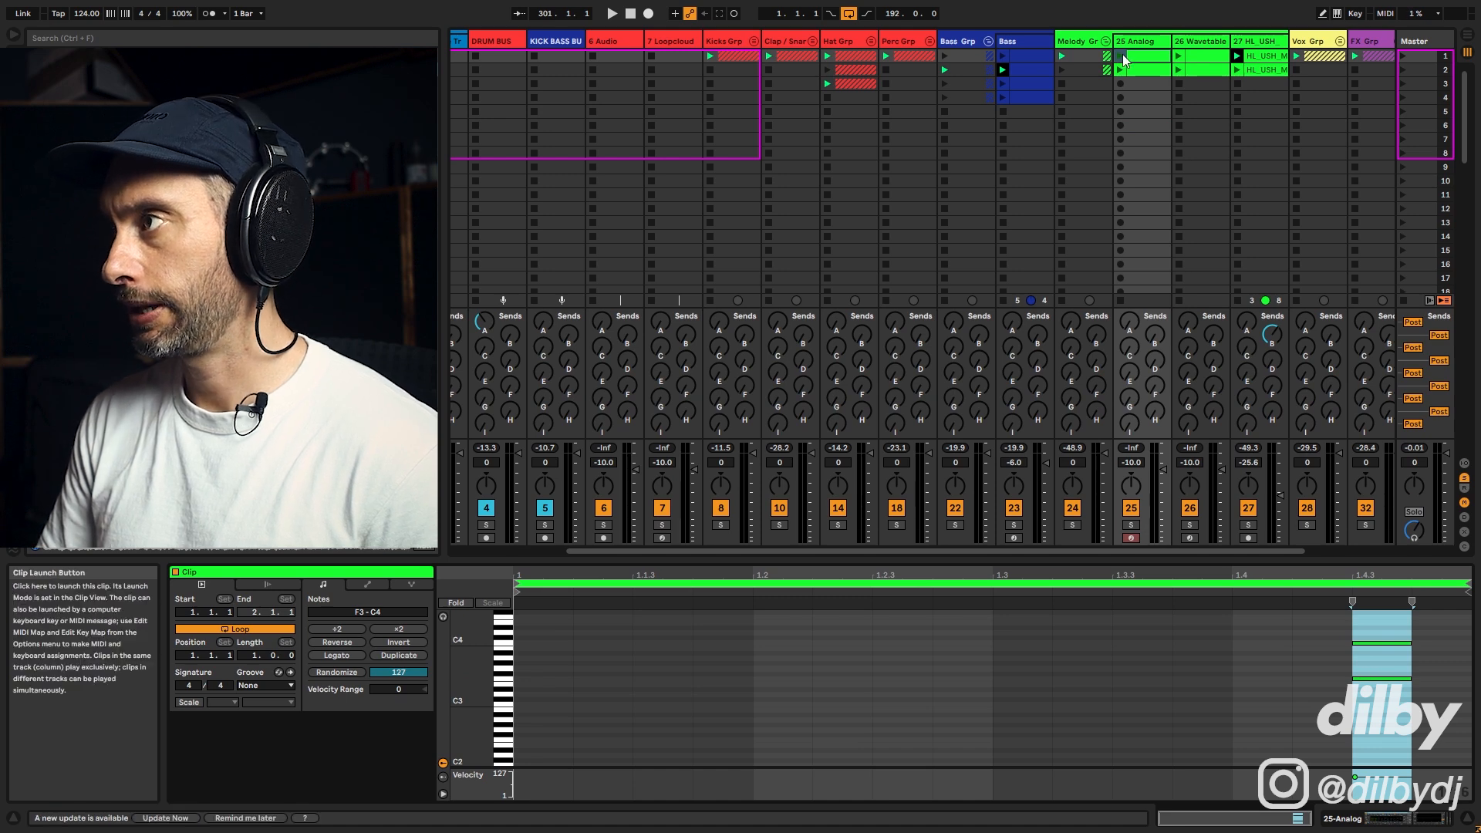
pyautogui.press('space')
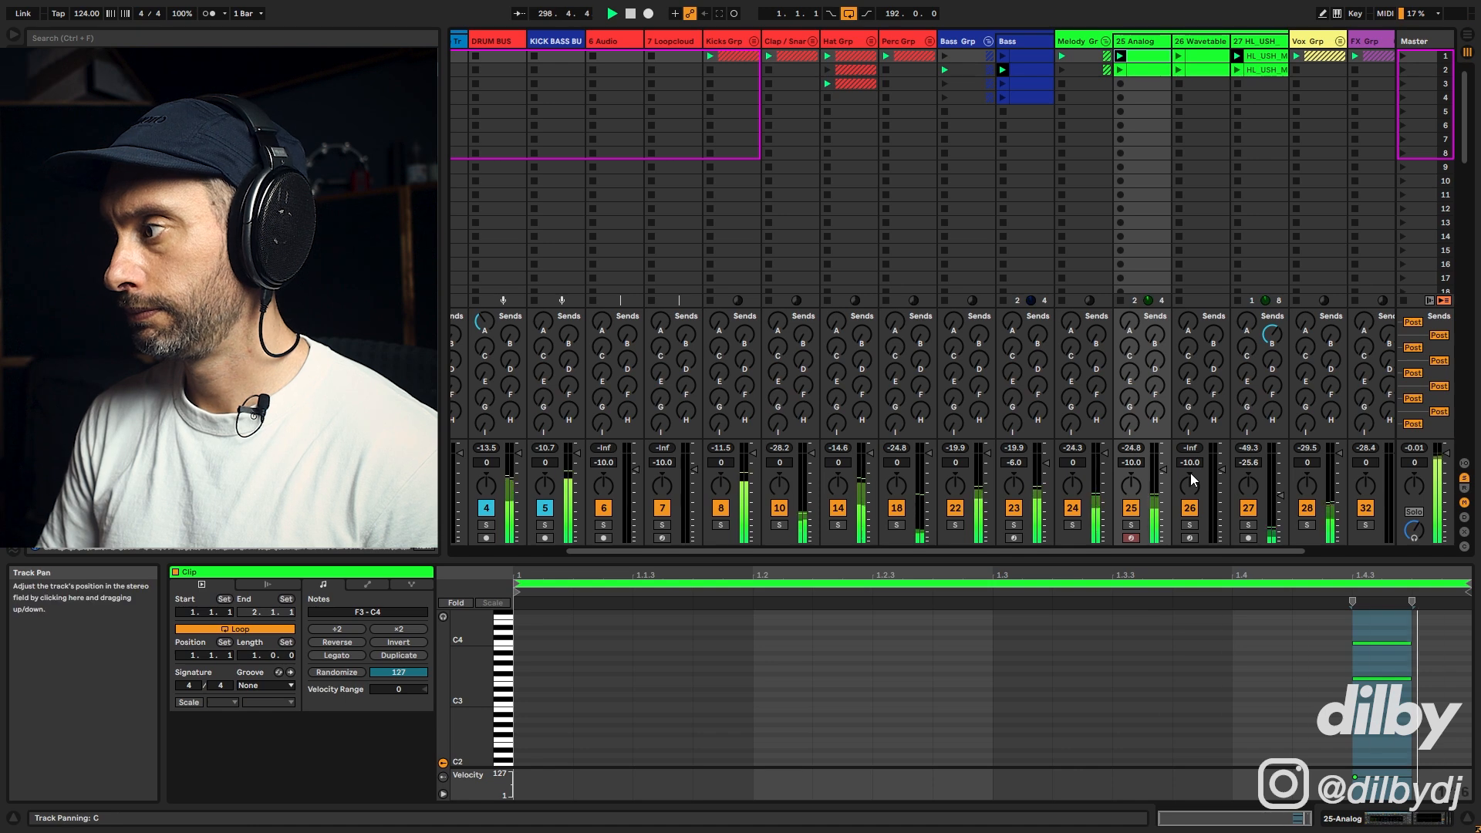
pyautogui.click(1149, 71)
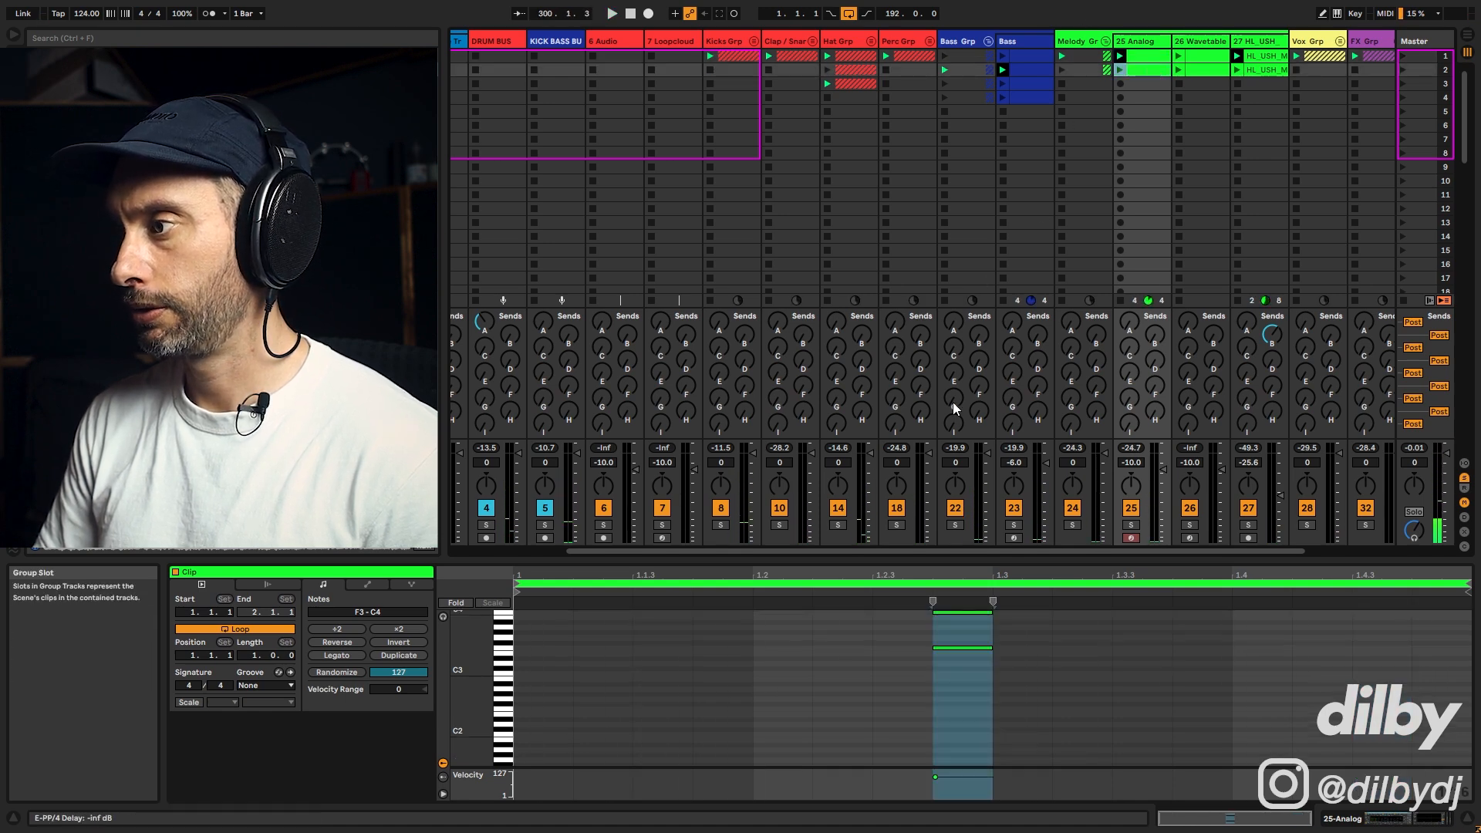
pyautogui.click(1120, 70)
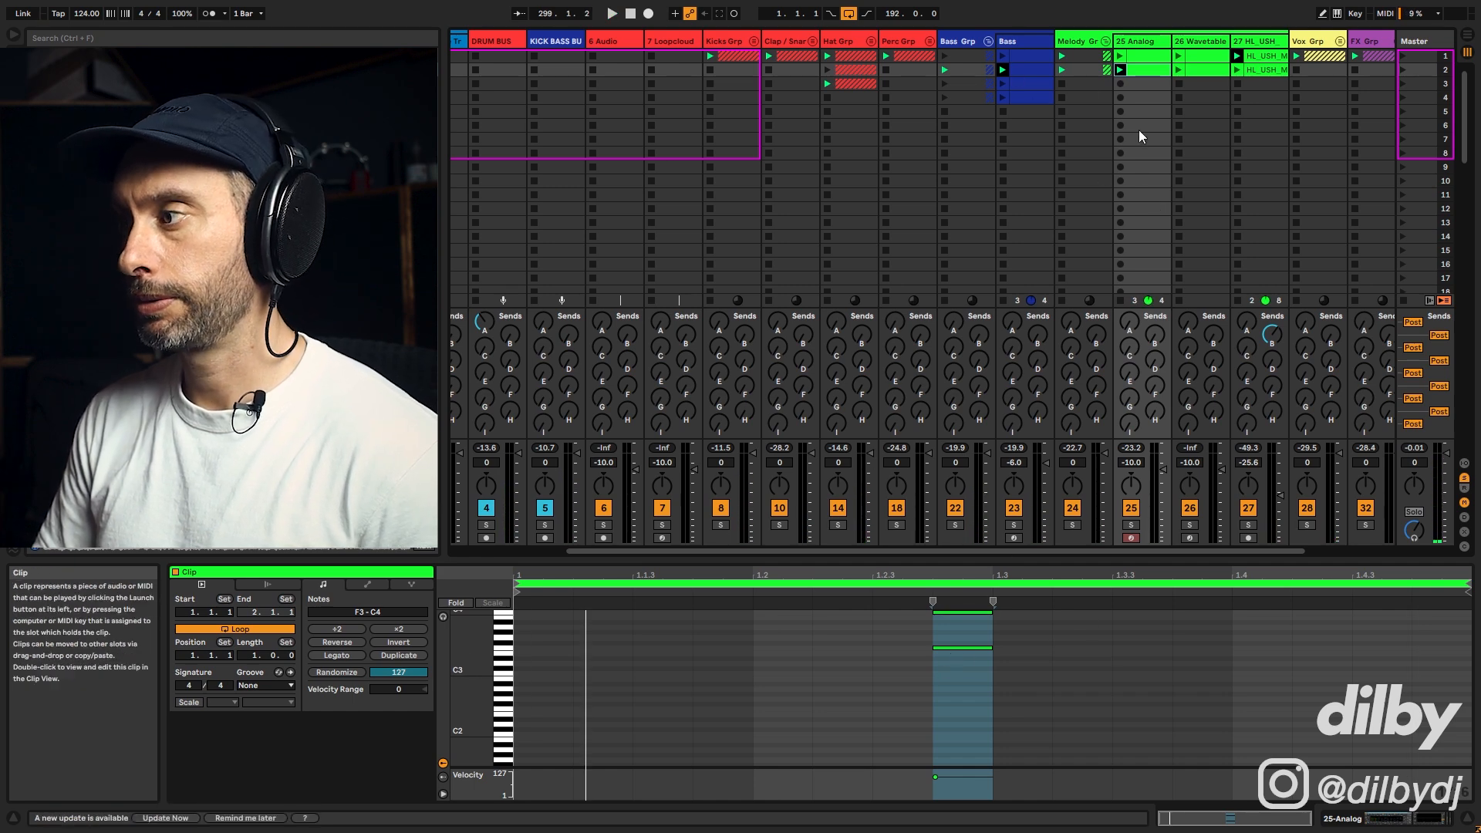
pyautogui.click(1031, 74)
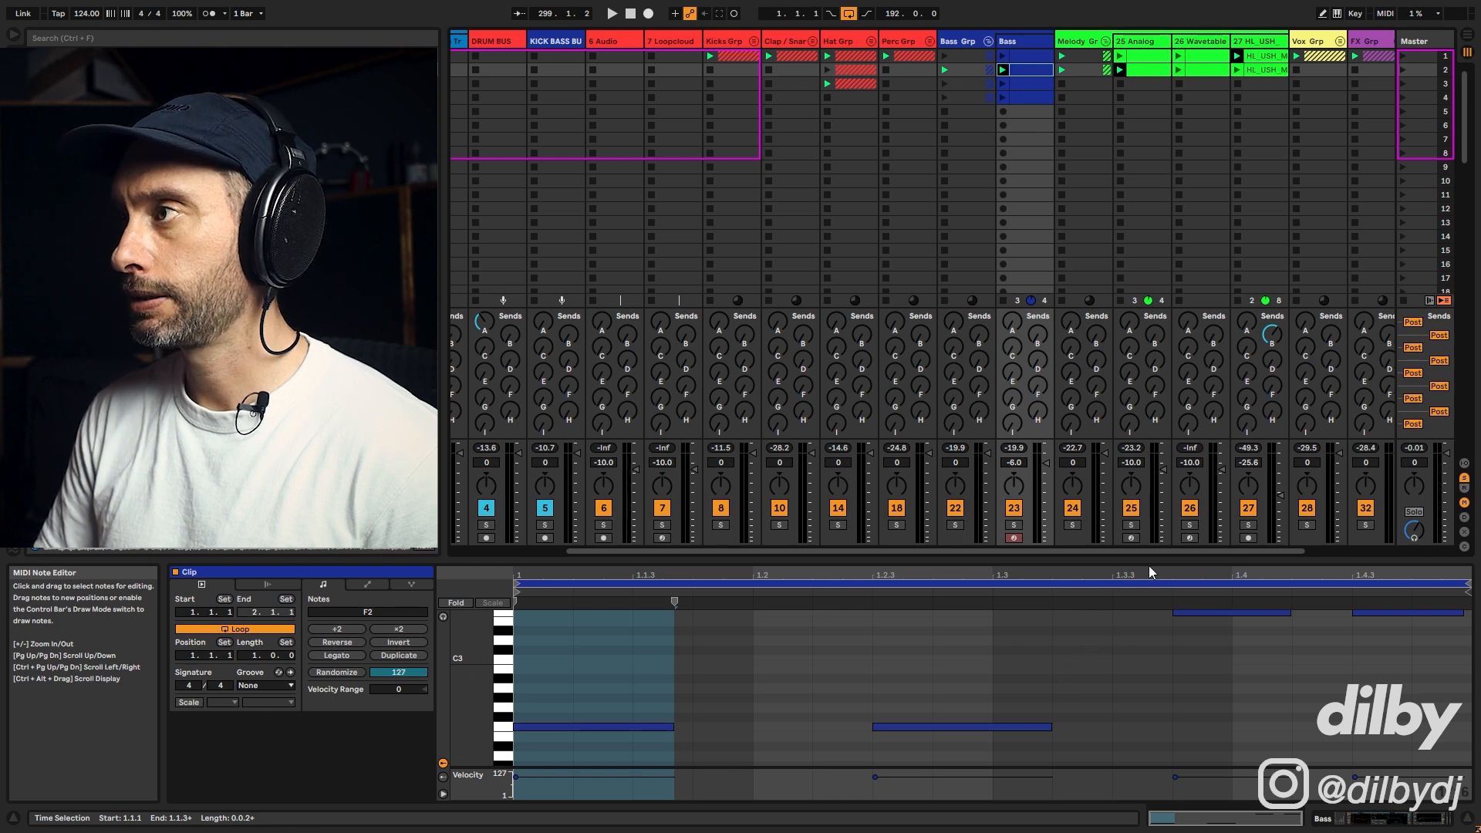
pyautogui.click(1145, 74)
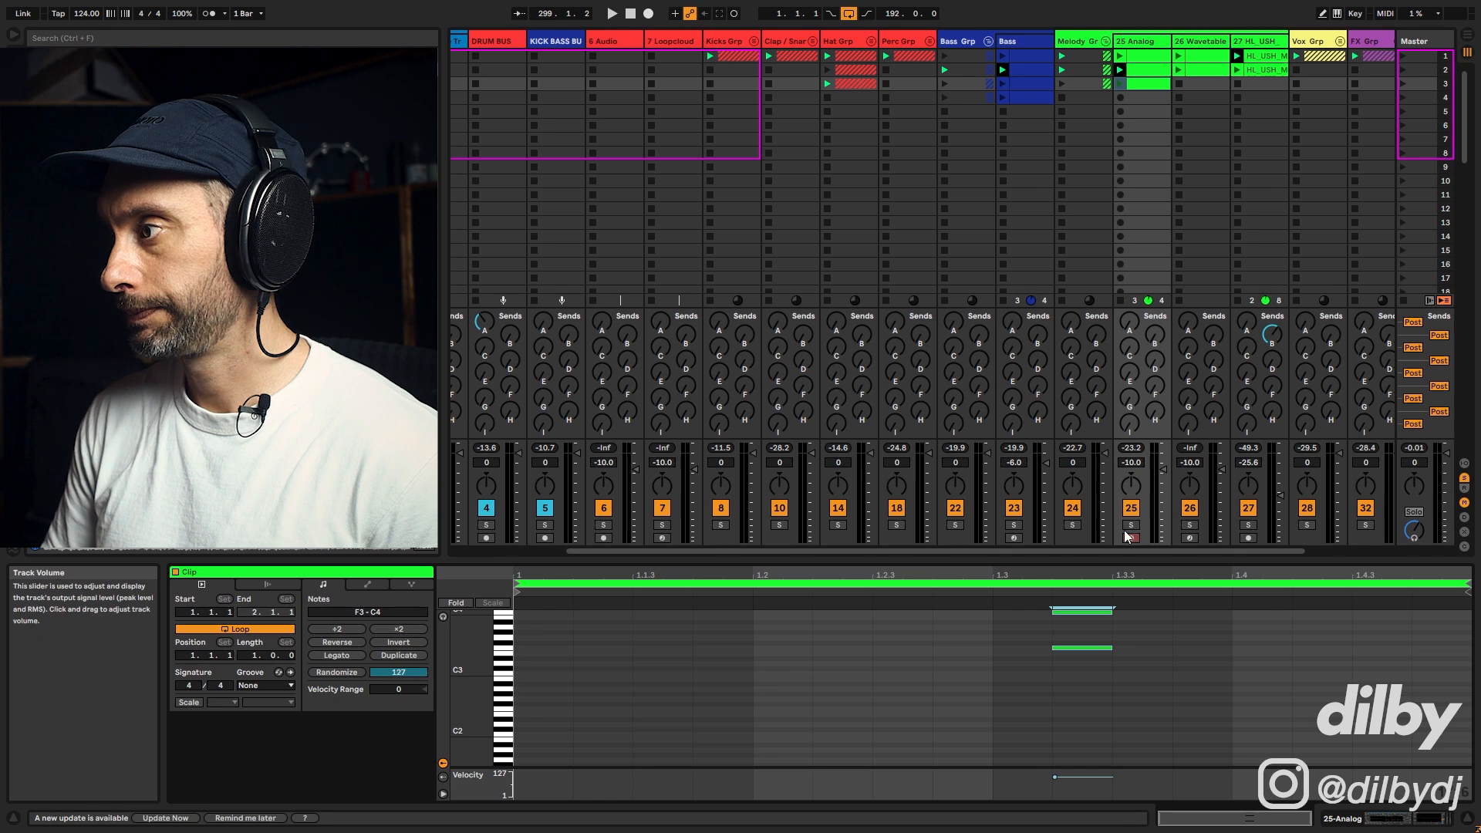
pyautogui.click(1121, 84)
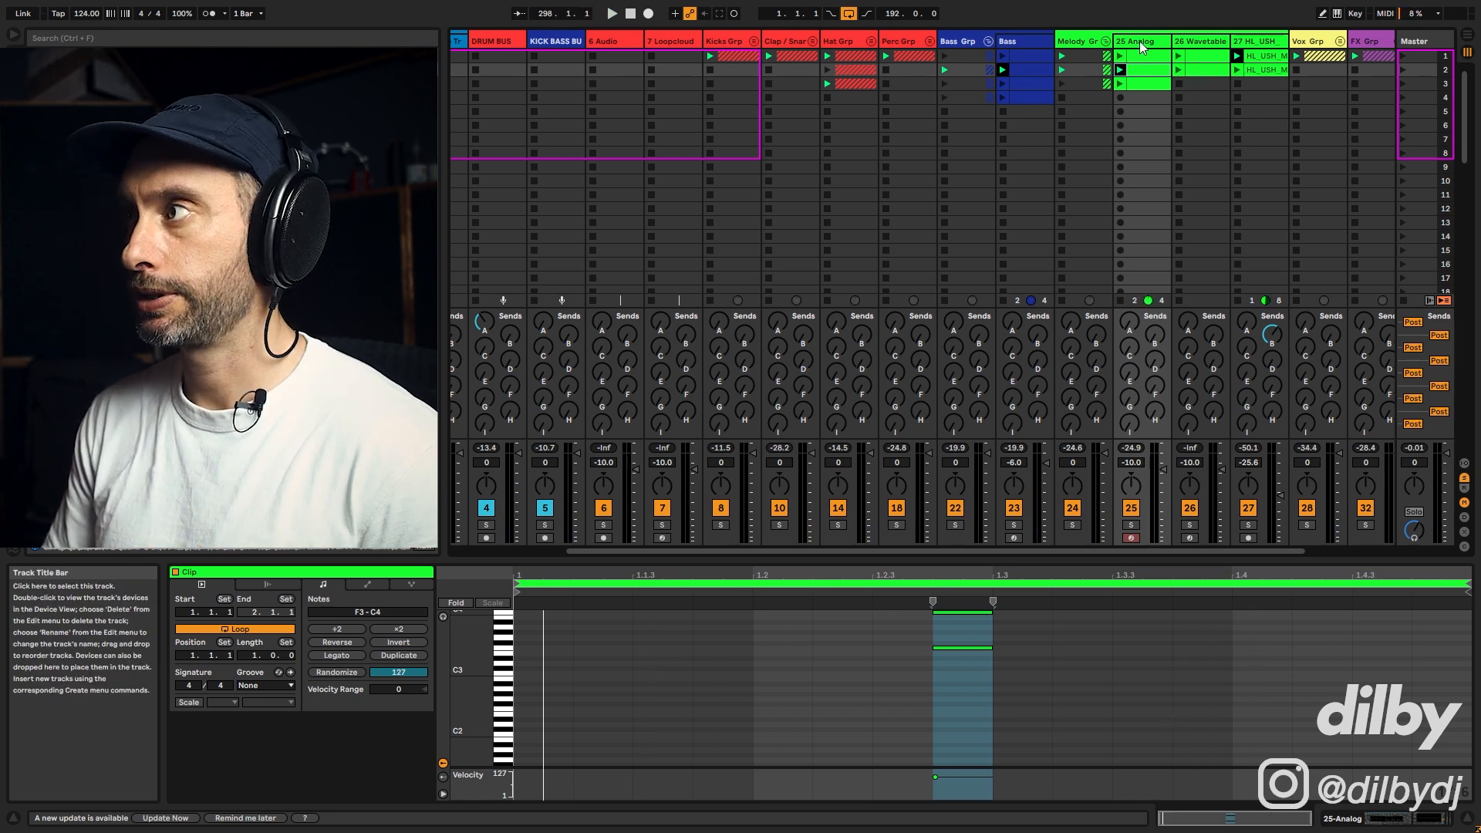
# Step: Open Analog's amp envelope and shorten its decay to about 283 ms, playing it back
pyautogui.doubleClick(1143, 48)
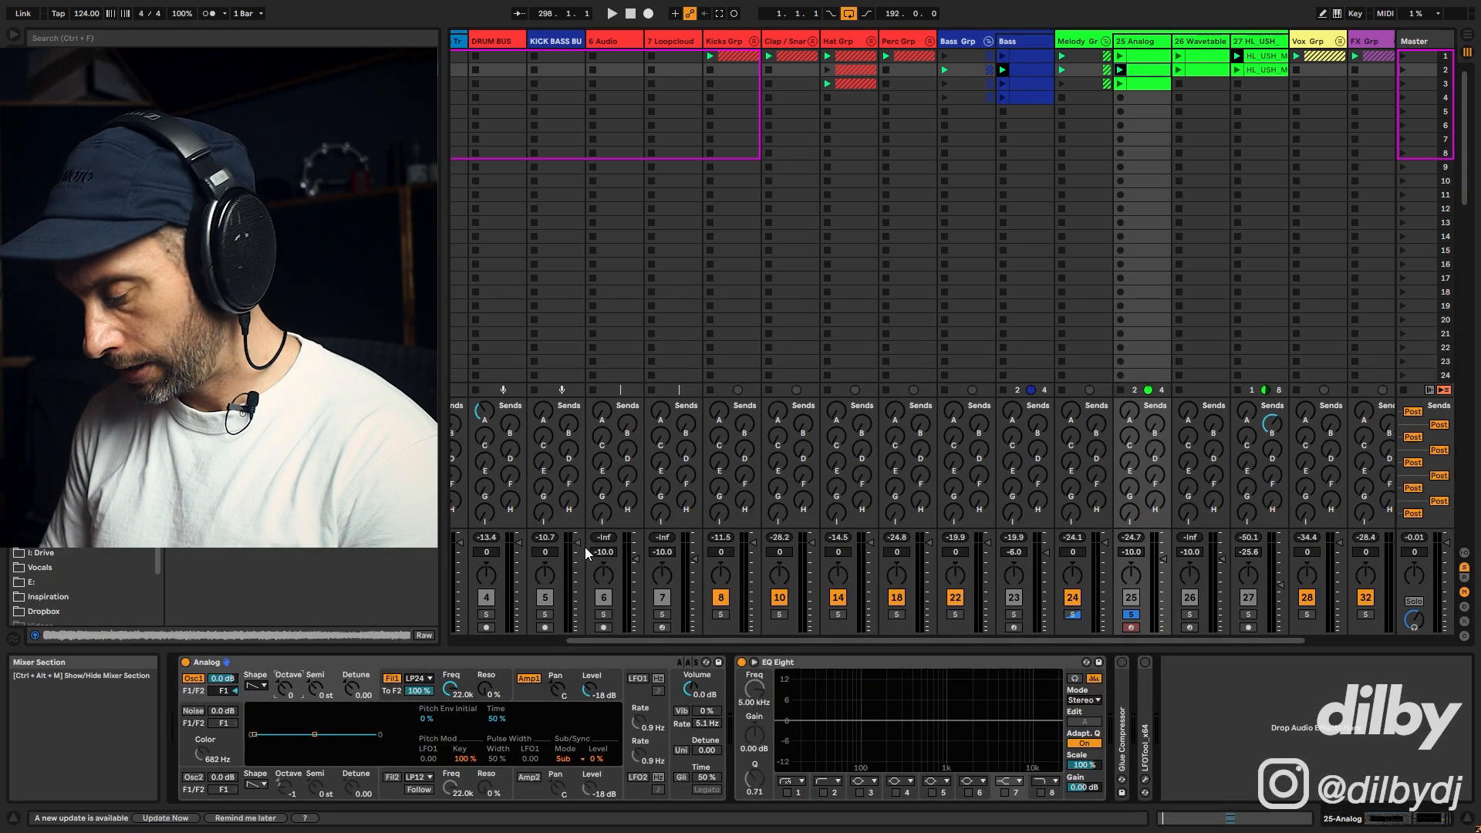
pyautogui.press('space')
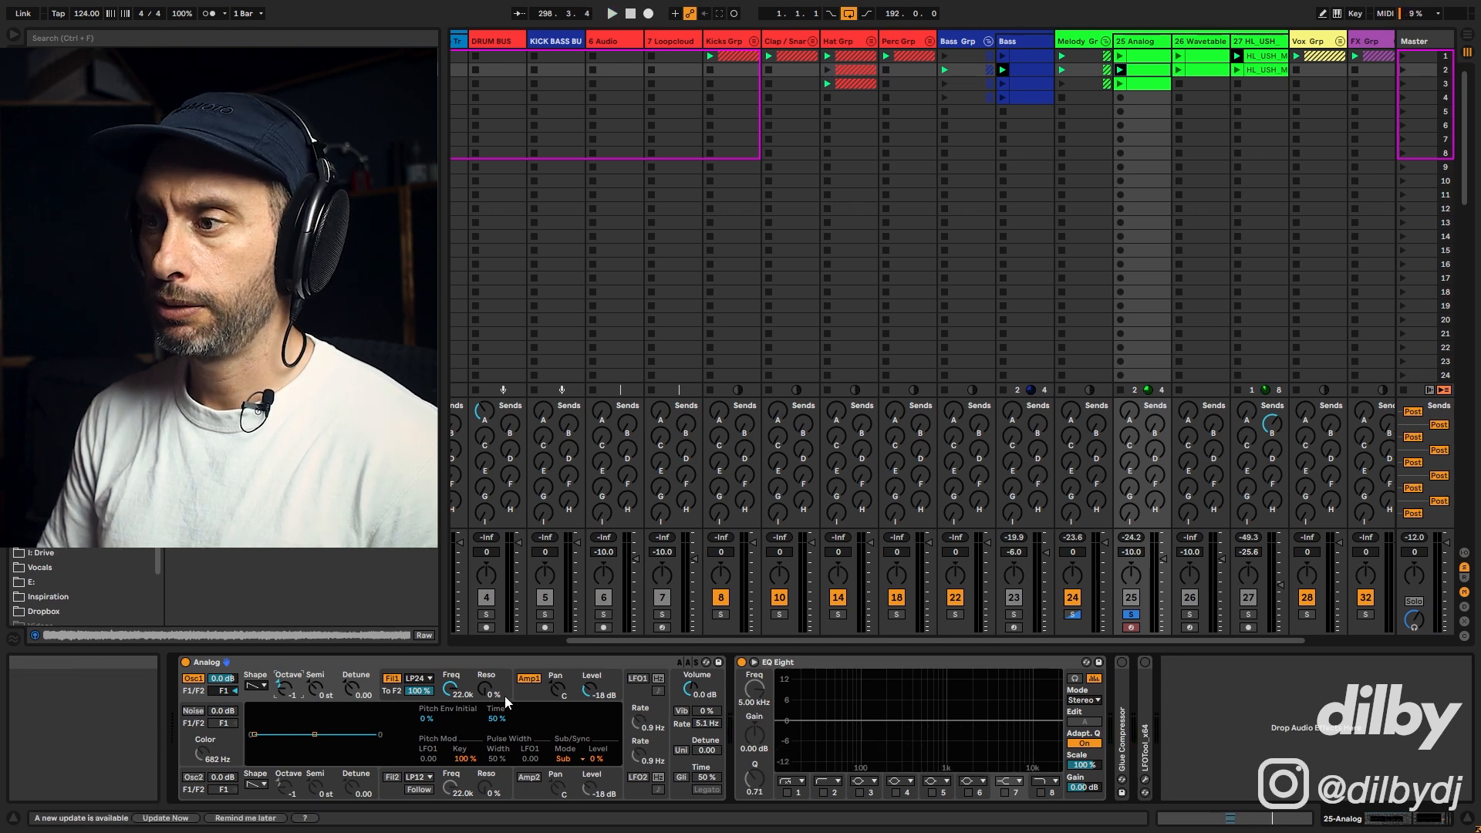
pyautogui.click(531, 698)
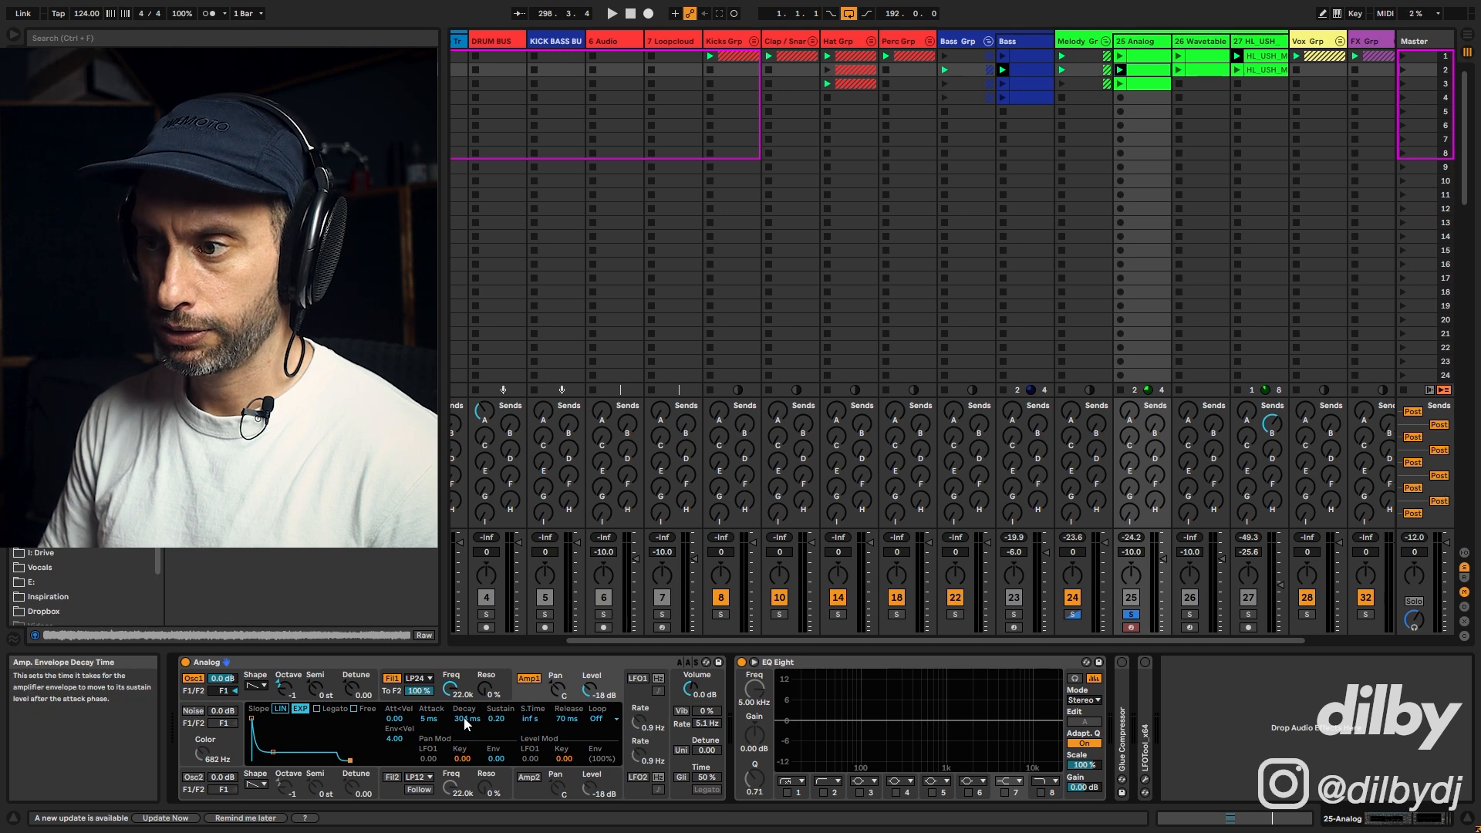
pyautogui.moveTo(464, 718); pyautogui.dragTo(465, 723)
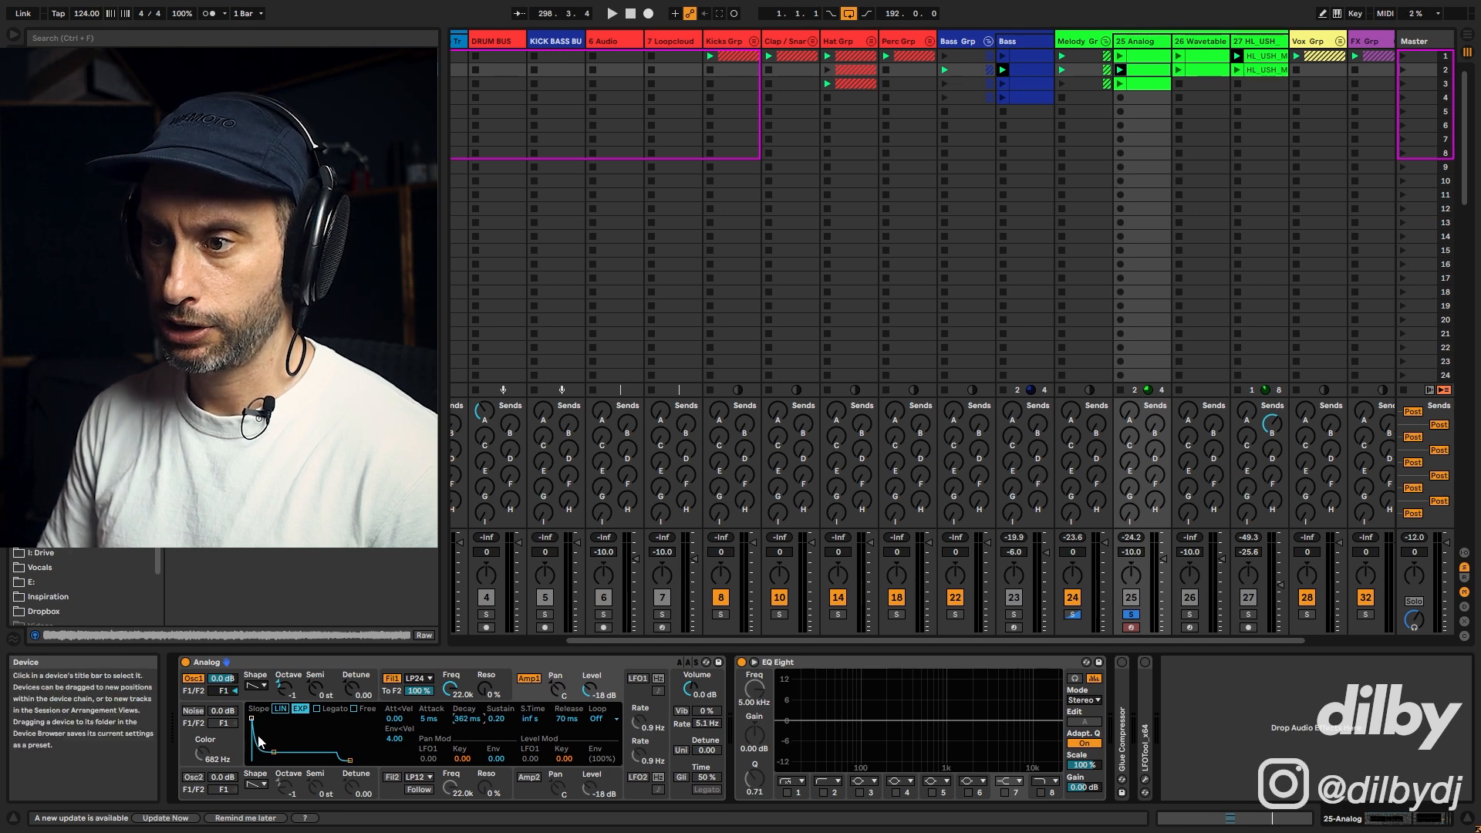
pyautogui.press('space')
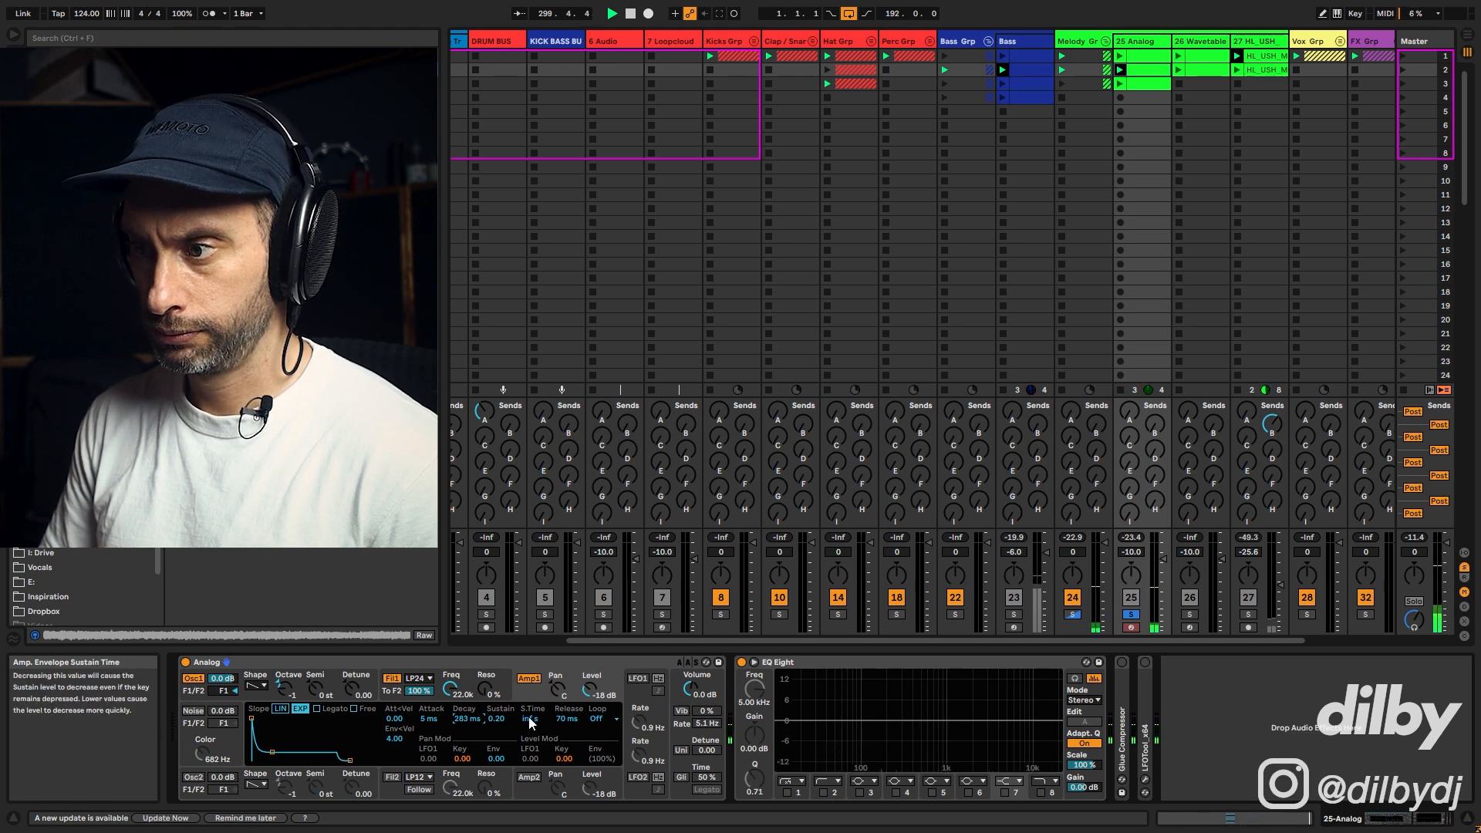
# Step: Shorten the amp envelope release to about 62 ms and raise the track's Synth Verb send
pyautogui.click(563, 719)
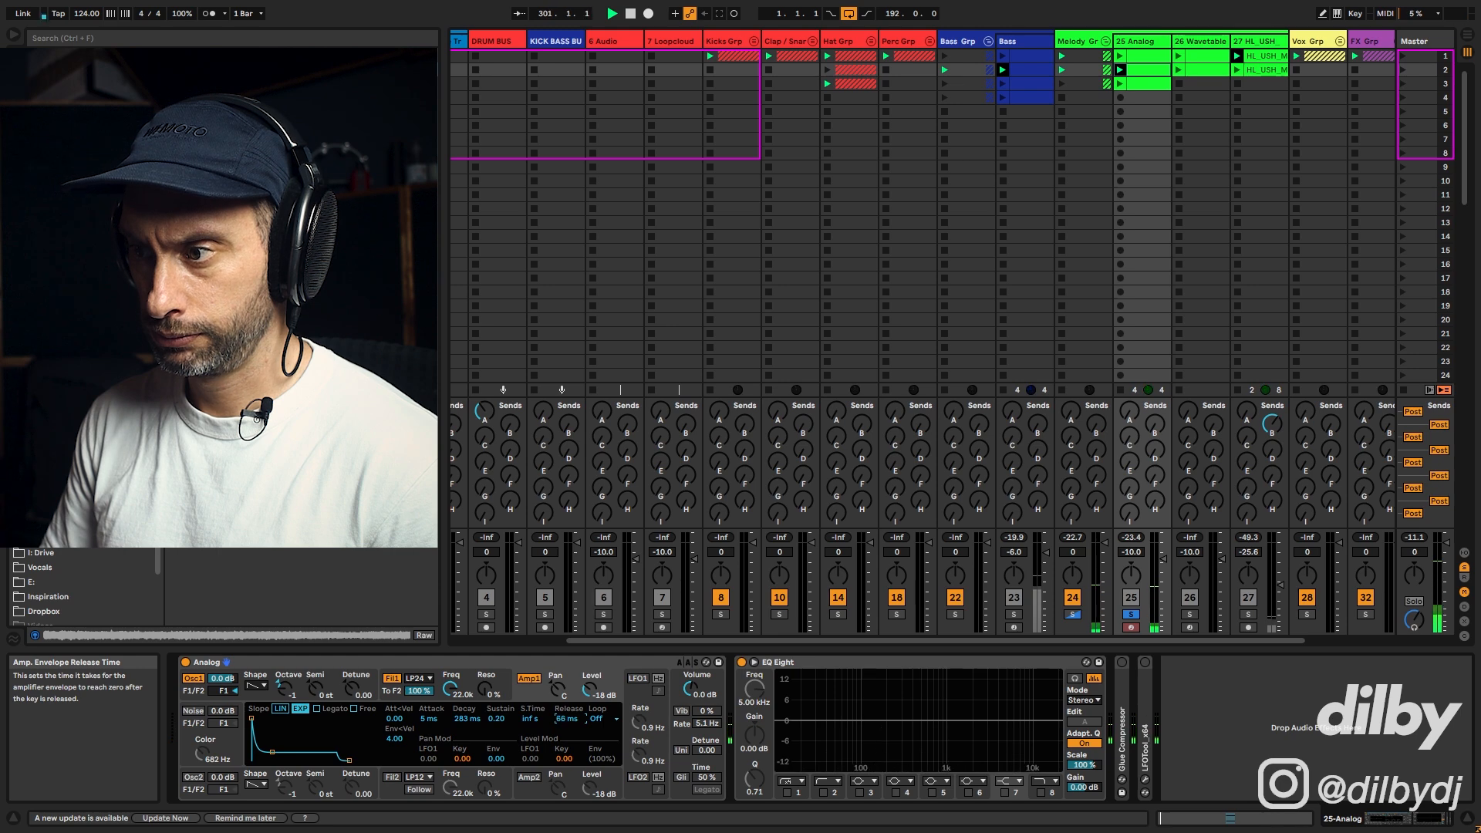
pyautogui.moveTo(567, 719); pyautogui.dragTo(567, 715)
pyautogui.press('space')
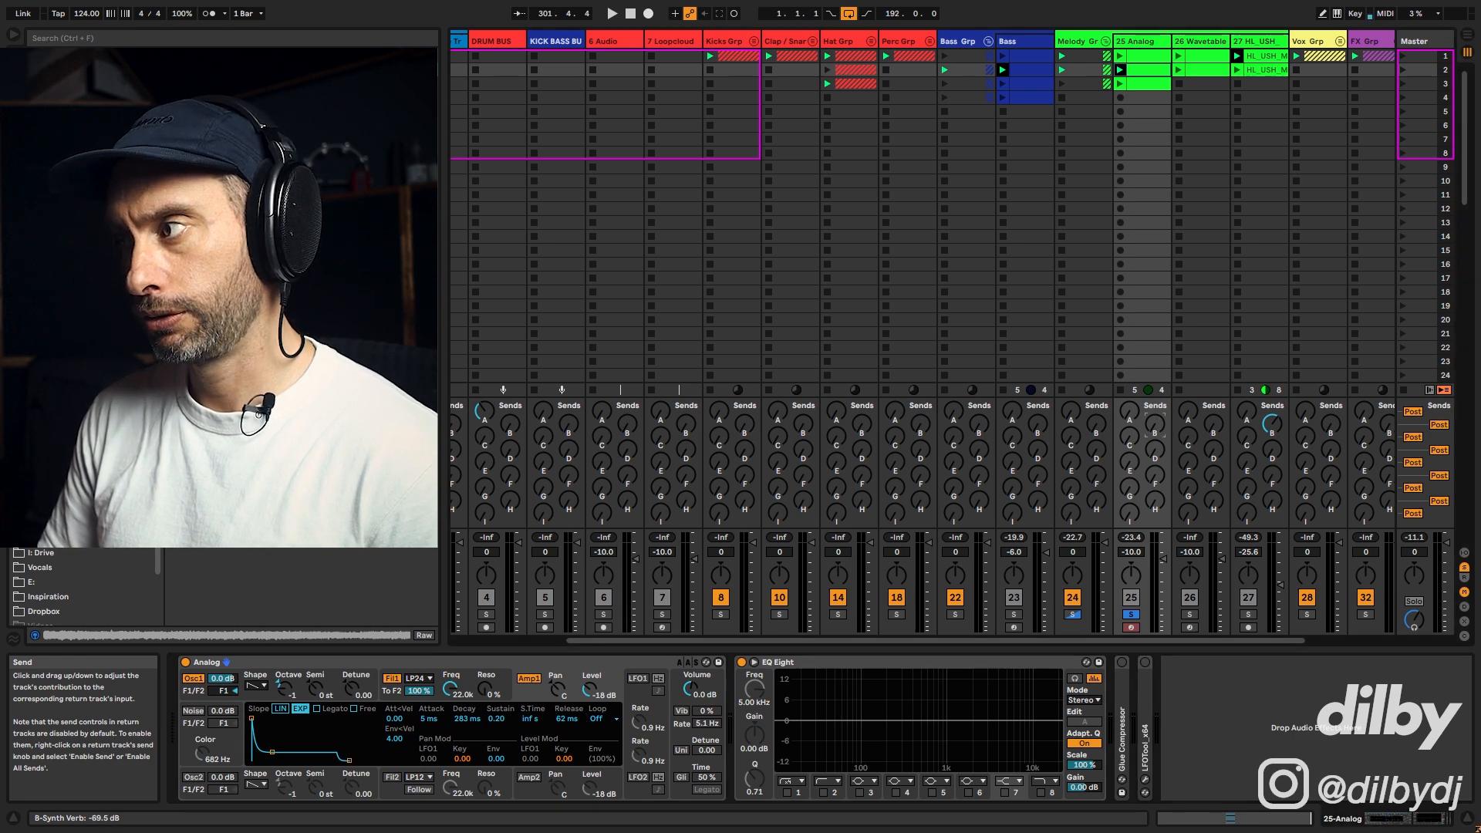
pyautogui.moveTo(1155, 424); pyautogui.dragTo(1171, 410)
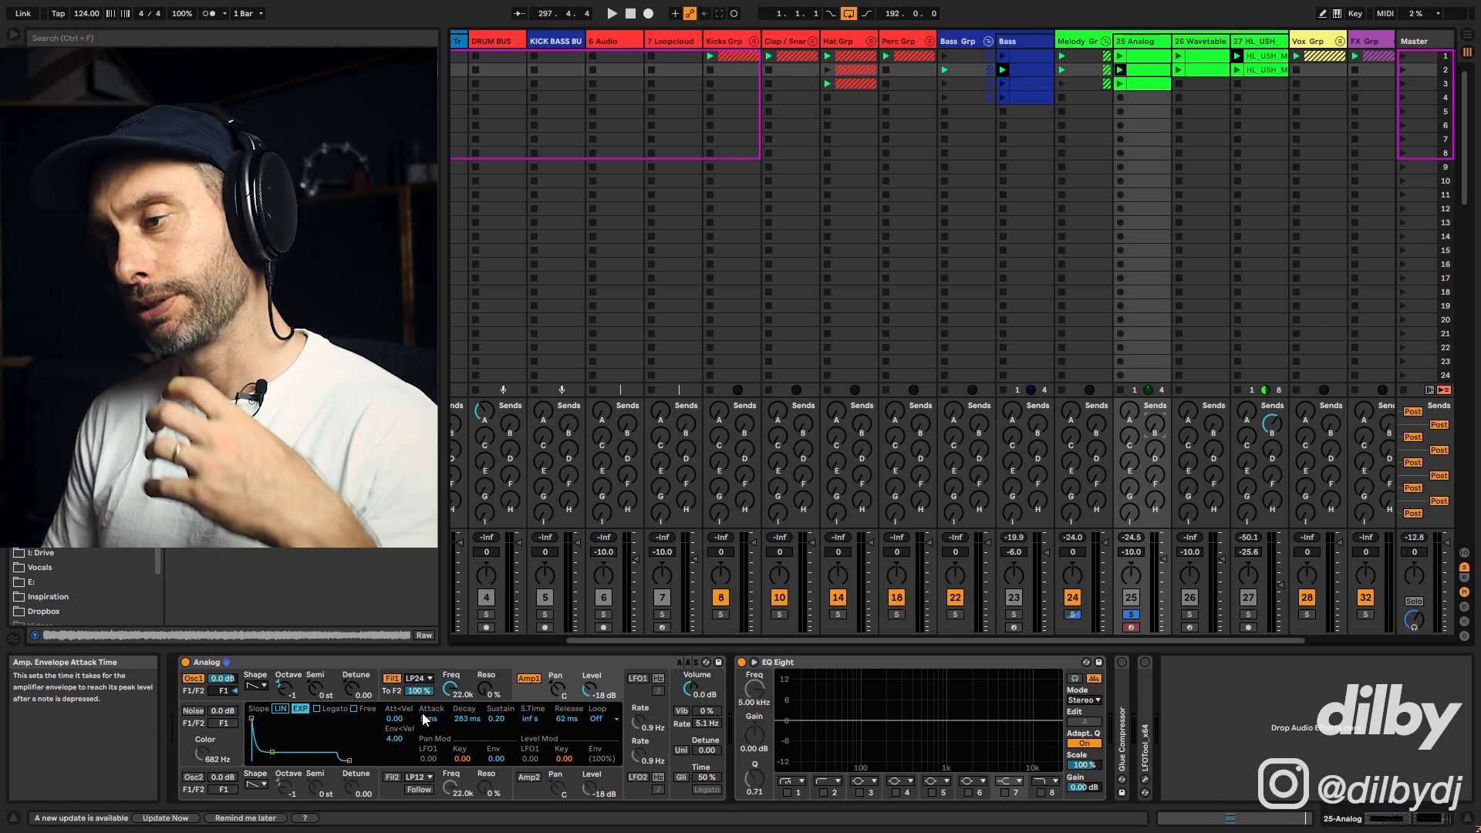
# Step: Set Filter 1 to Low-pass 12dB/oct with cutoff 240 Hz and resonance 12%
pyautogui.click(456, 688)
pyautogui.moveTo(455, 694); pyautogui.dragTo(456, 693)
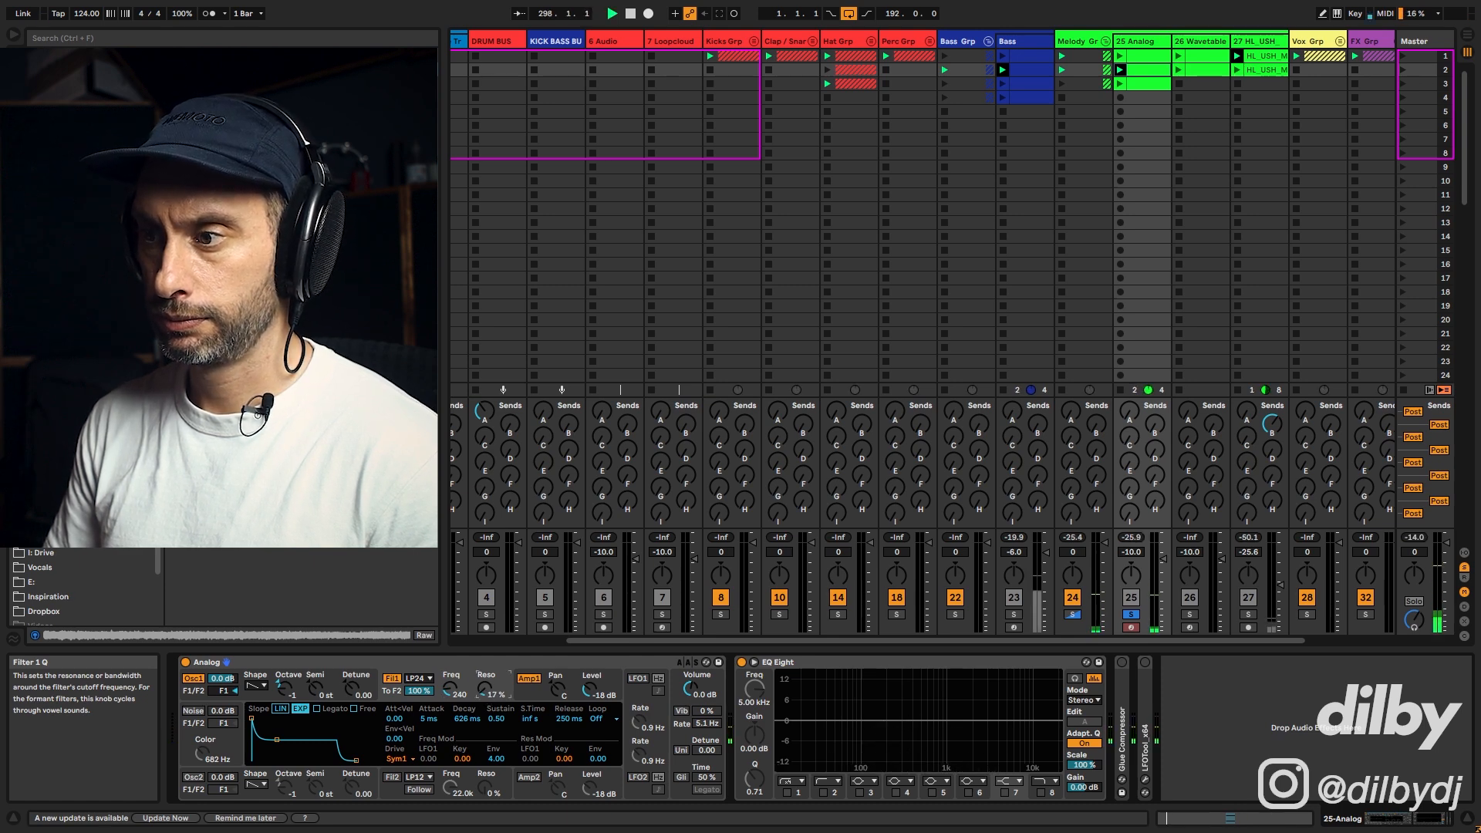
pyautogui.moveTo(484, 688); pyautogui.dragTo(484, 691)
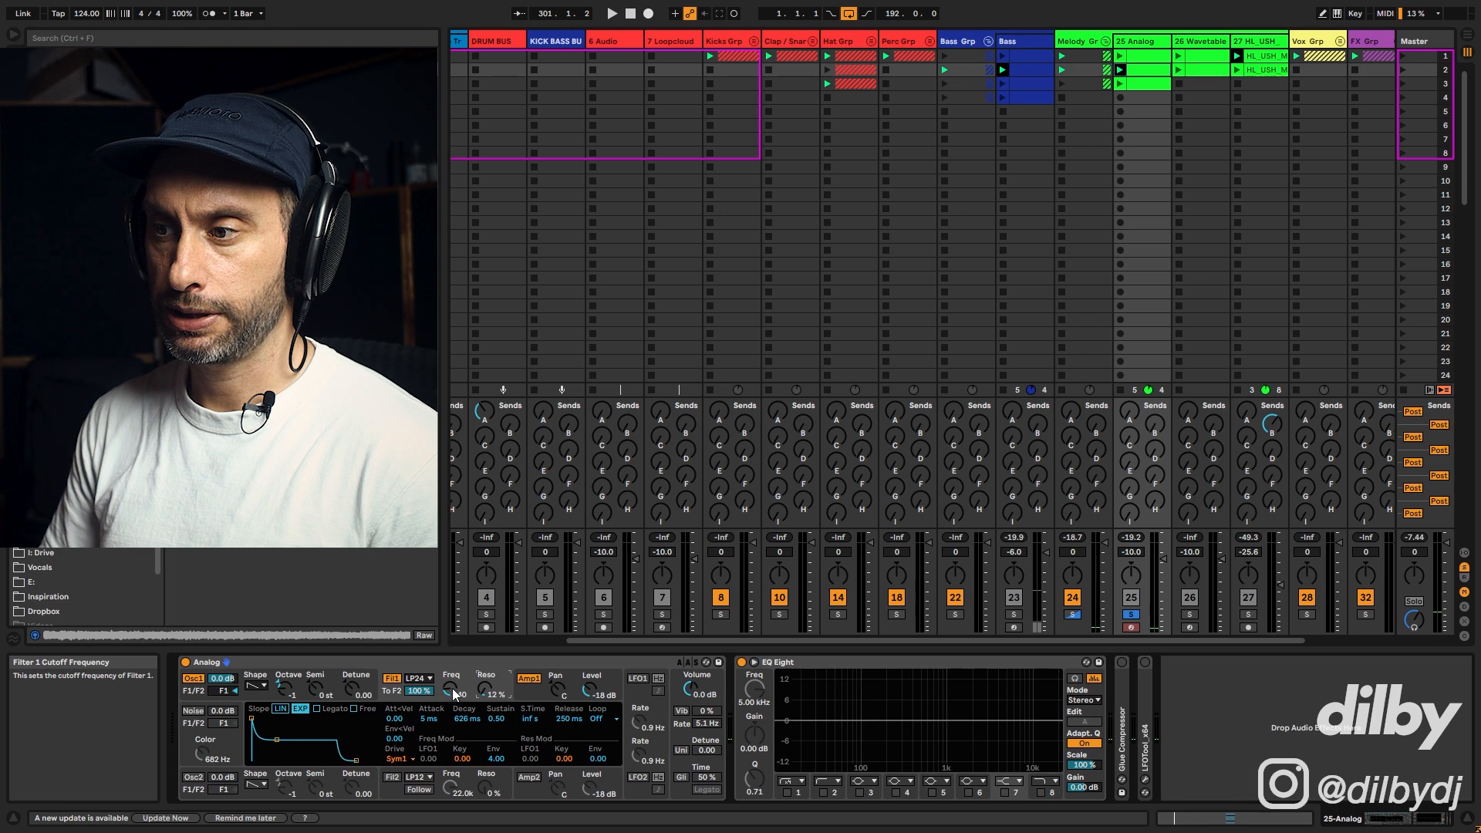
pyautogui.click(421, 678)
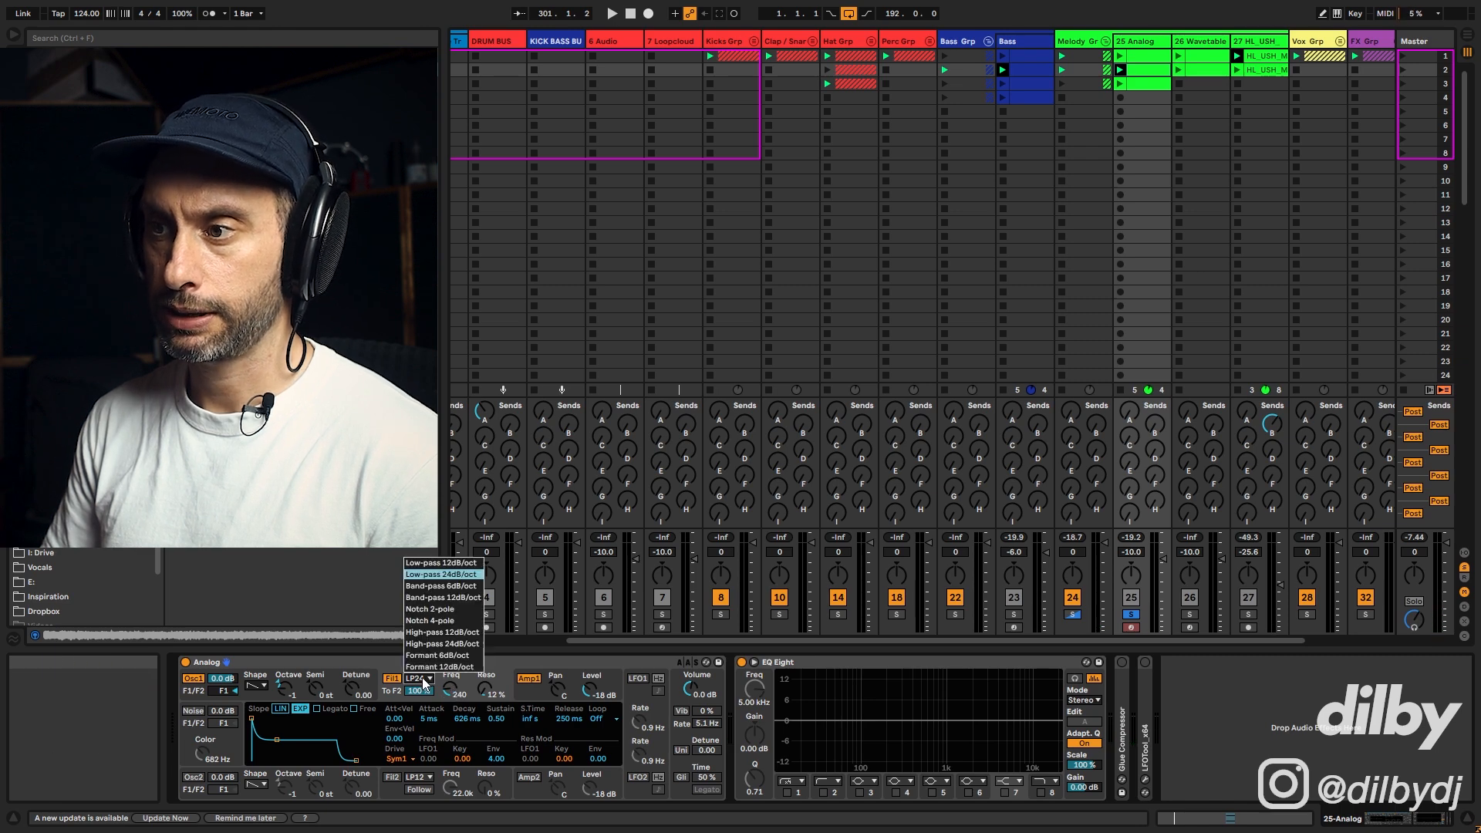
pyautogui.click(465, 564)
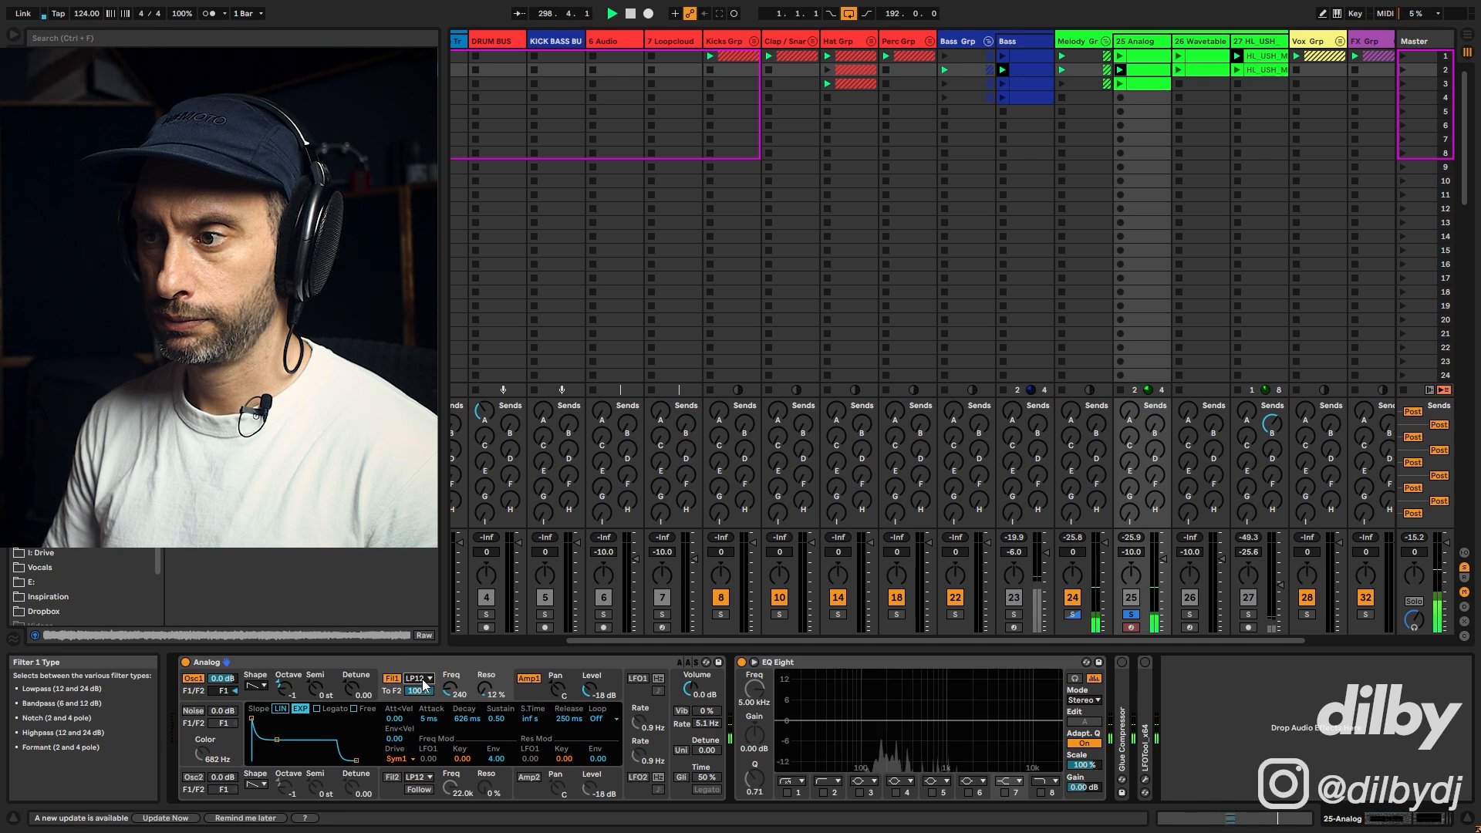
# Step: Switch Filter 1 to LP24 and raise its envelope amount to 7.02
pyautogui.click(421, 679)
pyautogui.click(437, 575)
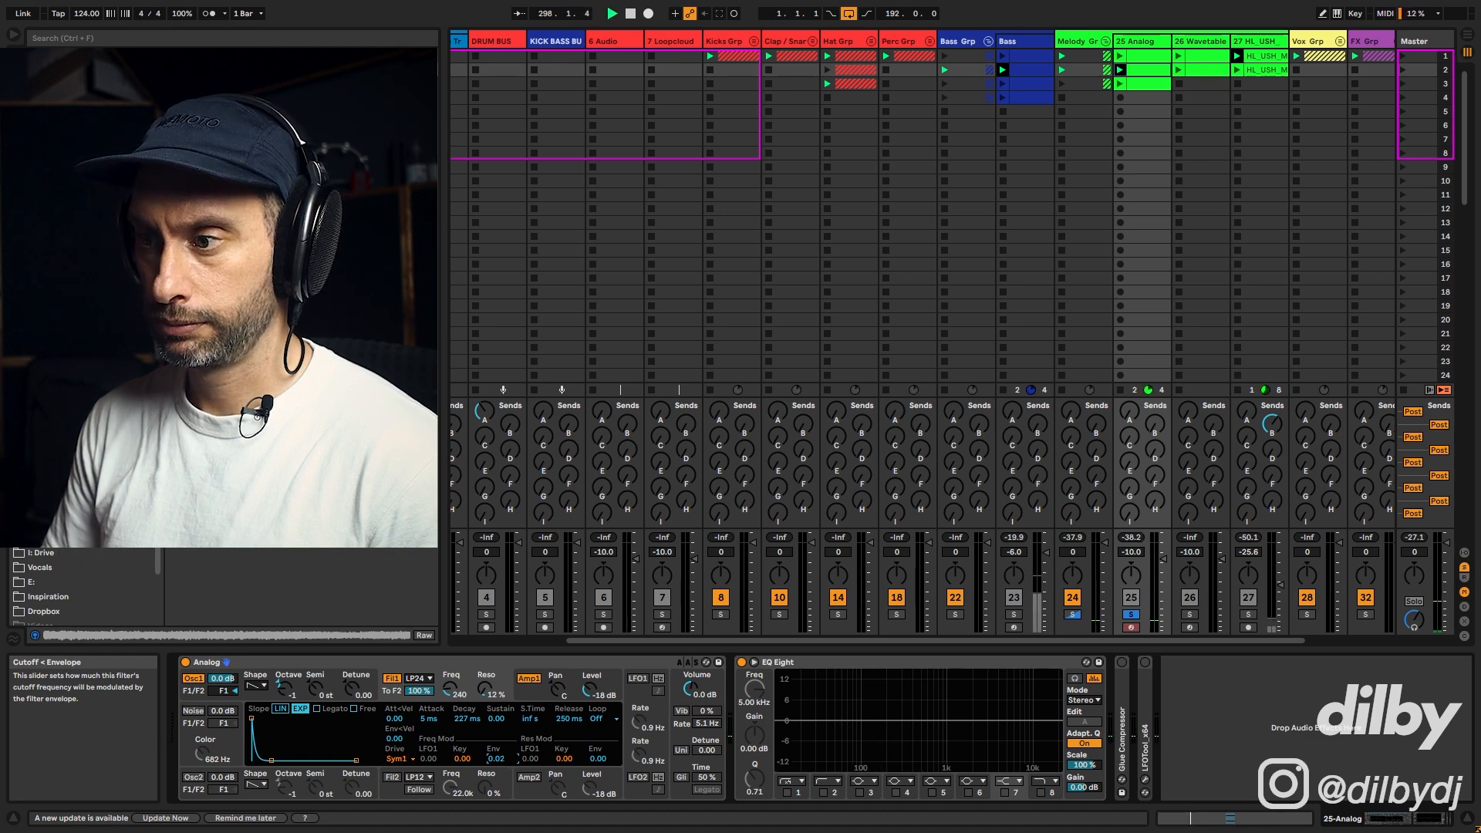
pyautogui.moveTo(489, 758); pyautogui.dragTo(488, 755)
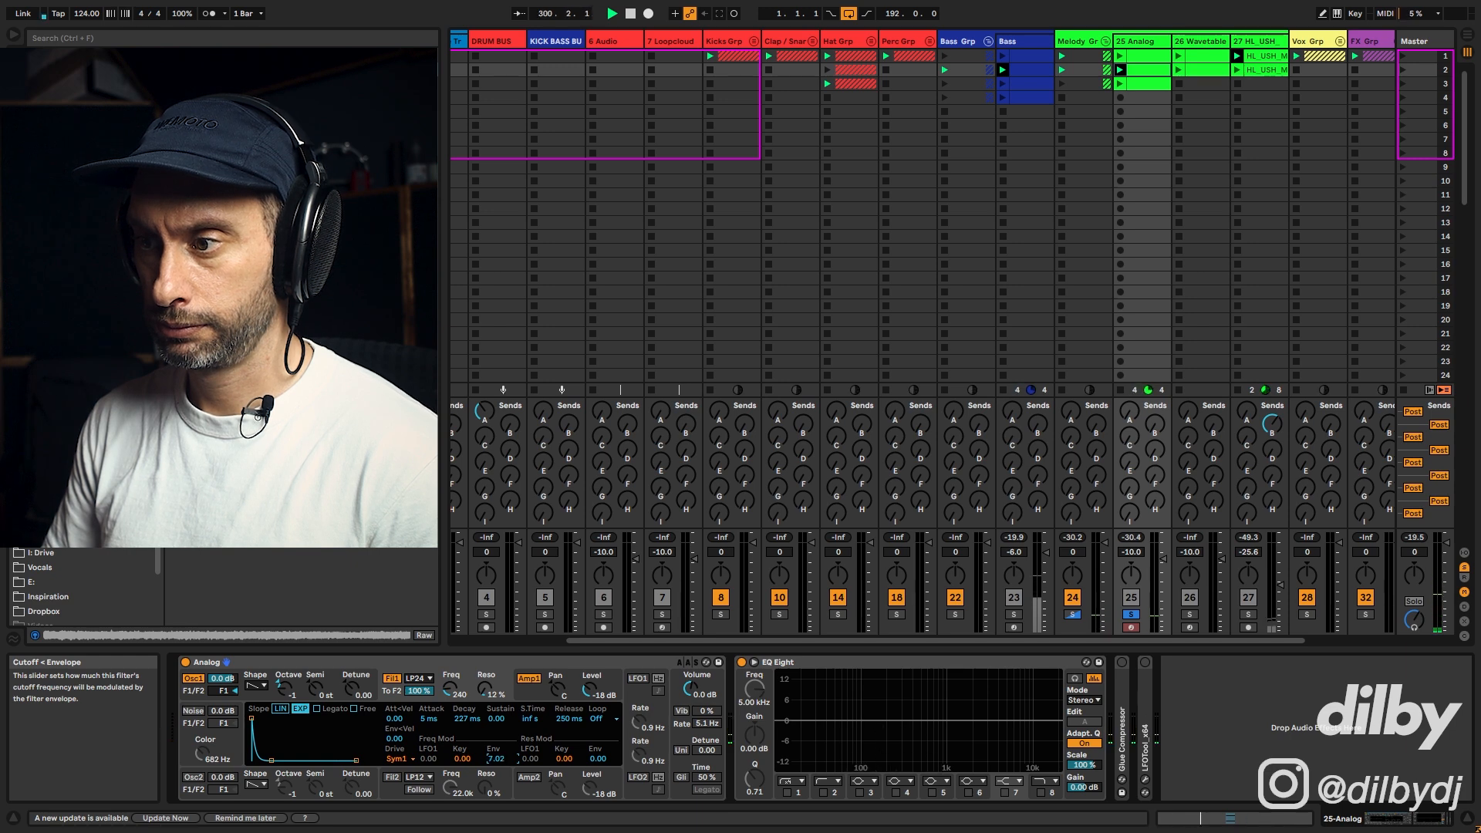
pyautogui.moveTo(494, 759); pyautogui.dragTo(494, 766)
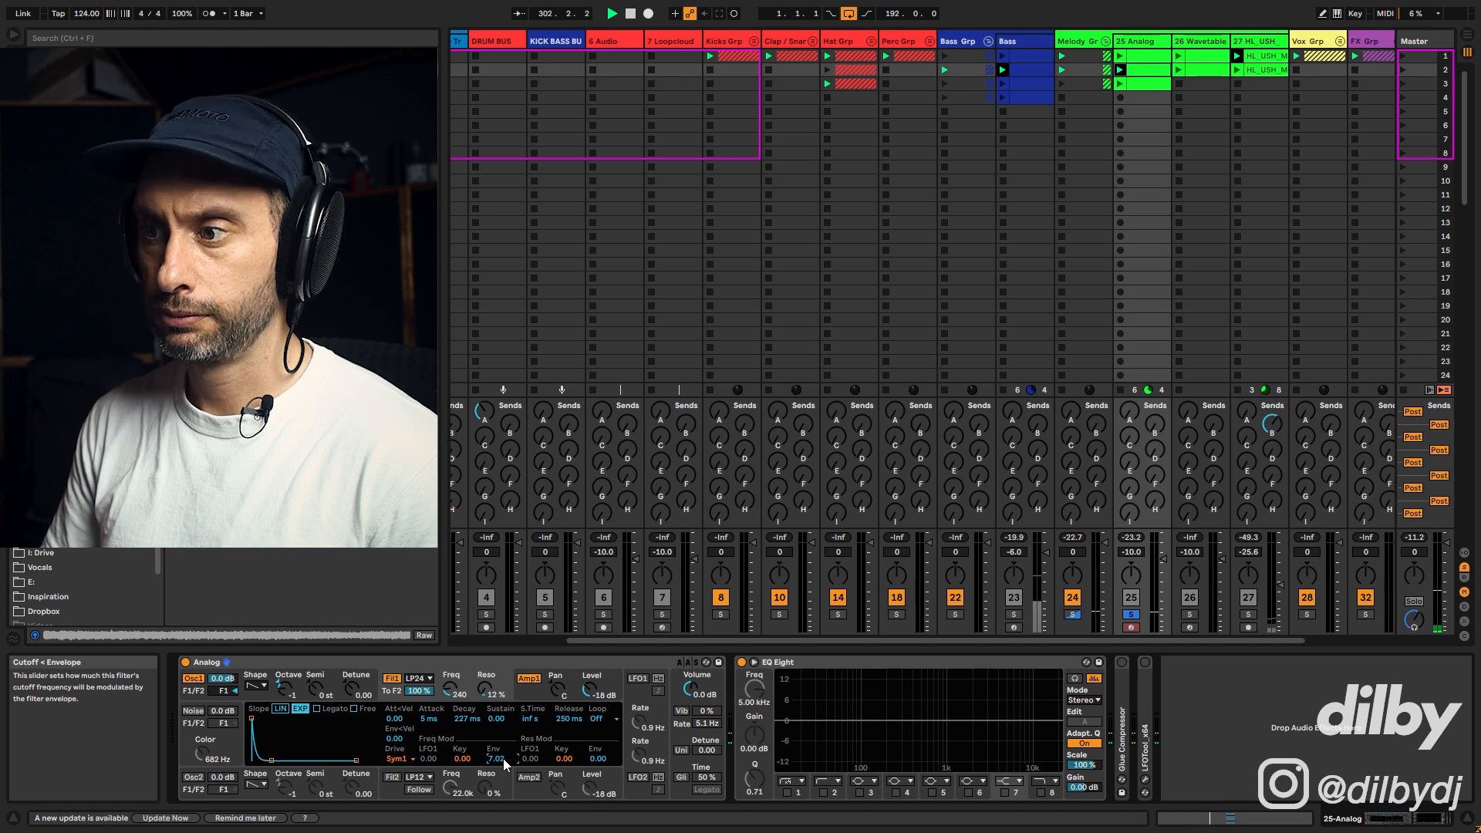
# Step: Lower Filter 1's cutoff to about 125 Hz and play the track back
pyautogui.moveTo(451, 689); pyautogui.dragTo(451, 695)
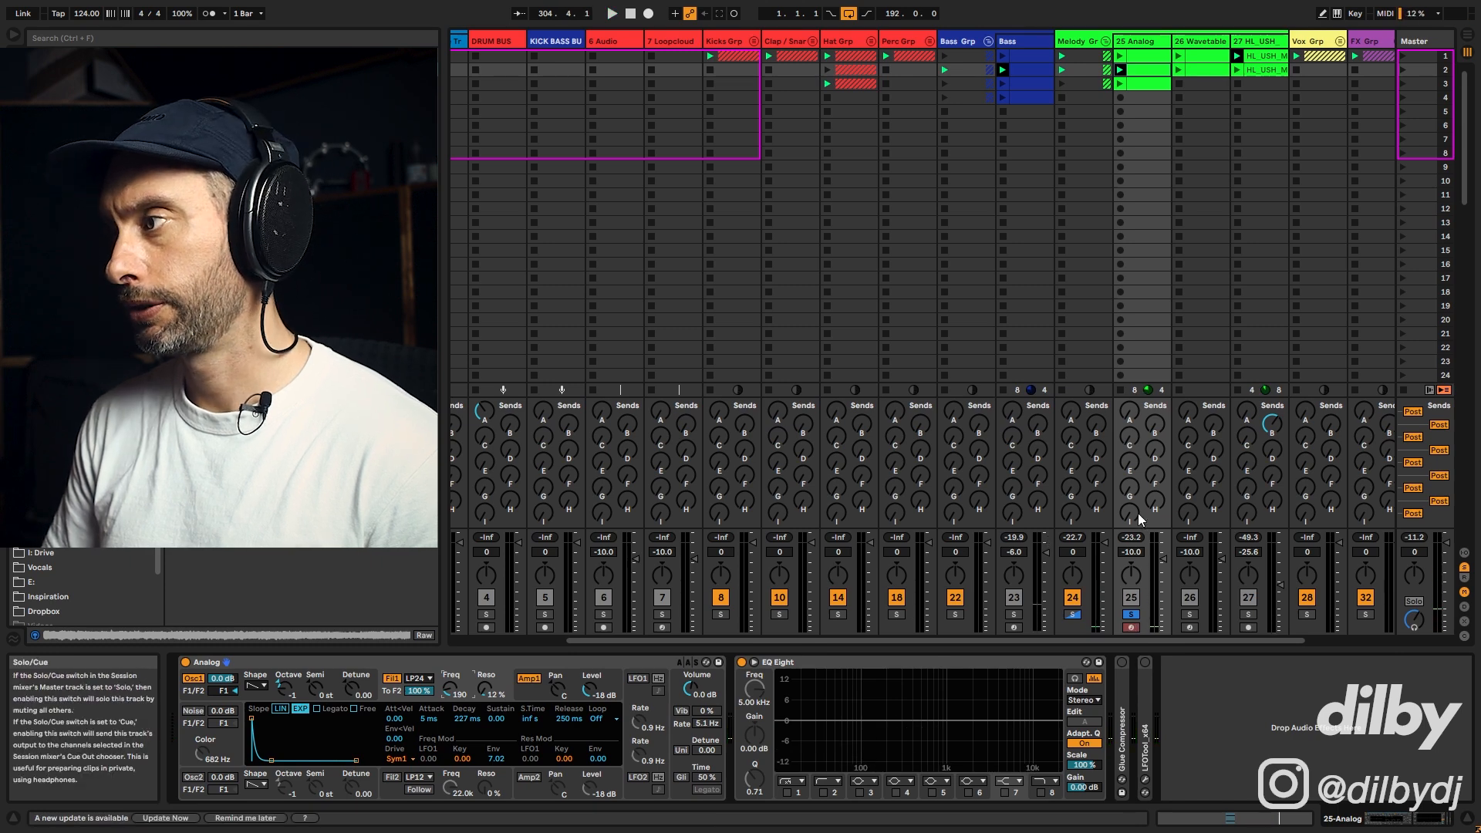
pyautogui.moveTo(1156, 425); pyautogui.dragTo(1156, 417)
pyautogui.press('space')
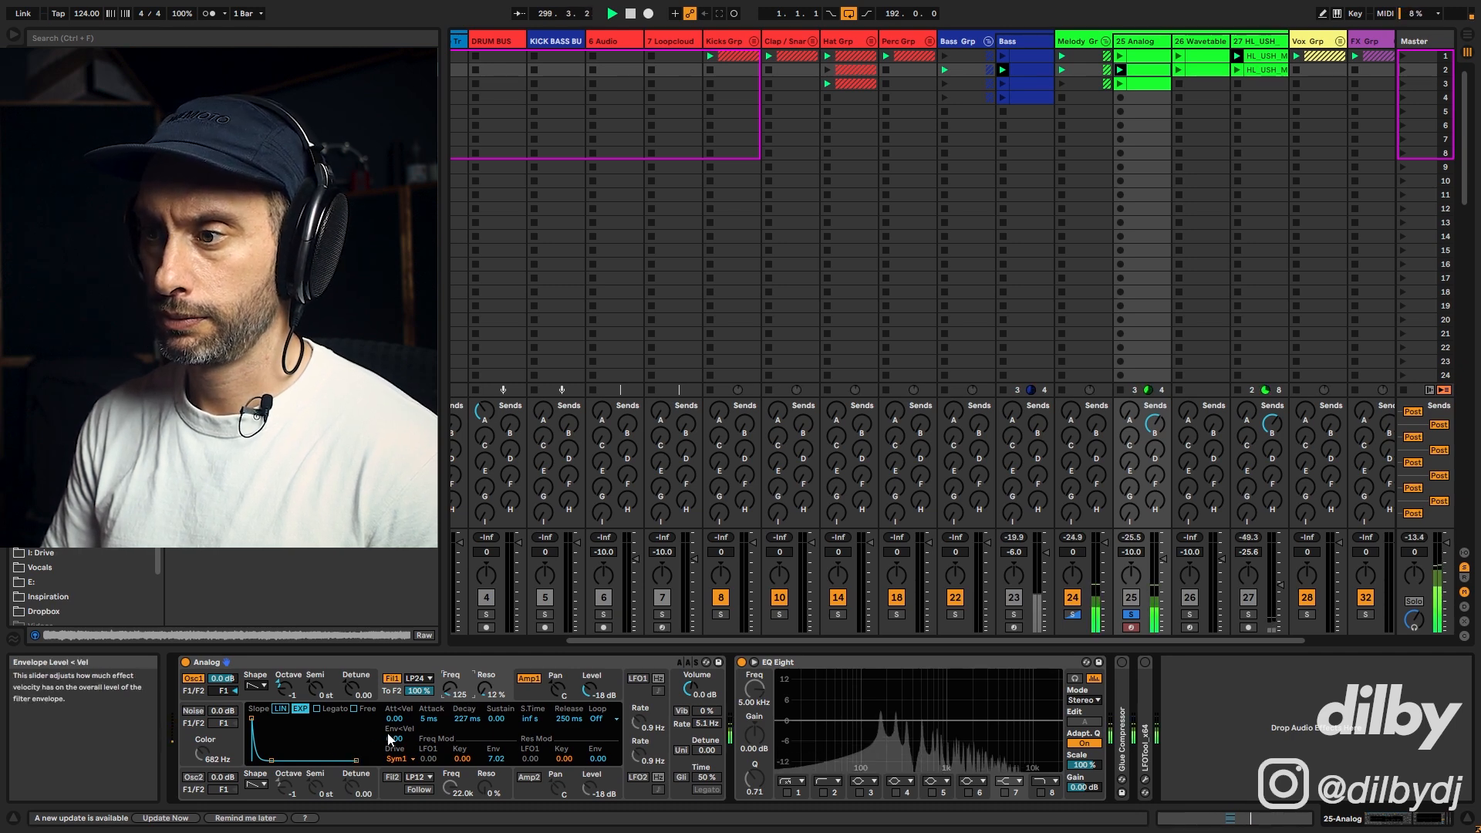
# Step: Lengthen the filter envelope decay to about 763 ms and raise track 25's volume to -7.5 dB, unsoloed
pyautogui.moveTo(467, 719); pyautogui.dragTo(467, 703)
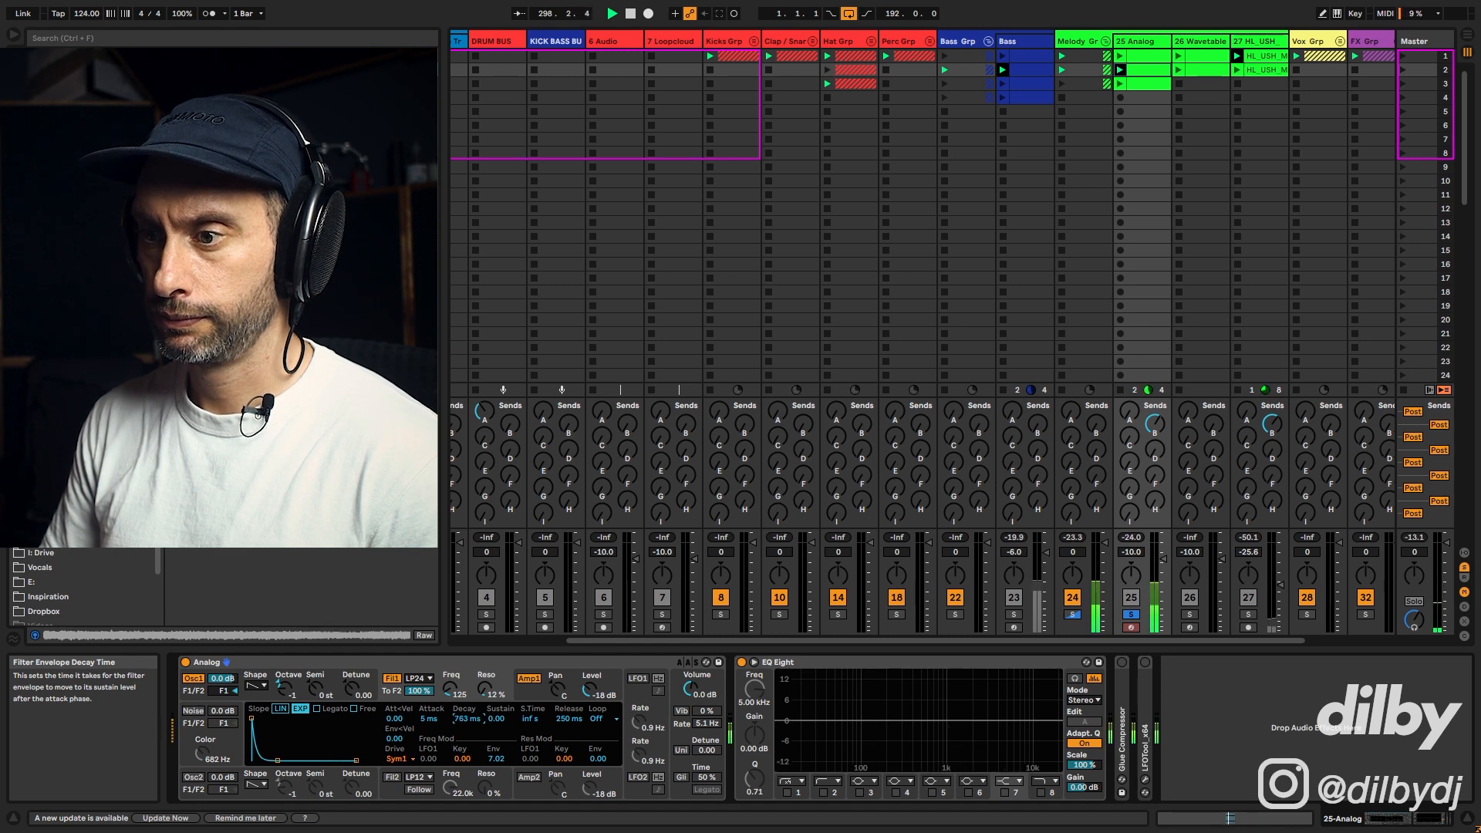
pyautogui.click(1131, 615)
pyautogui.moveTo(1164, 559); pyautogui.dragTo(1164, 555)
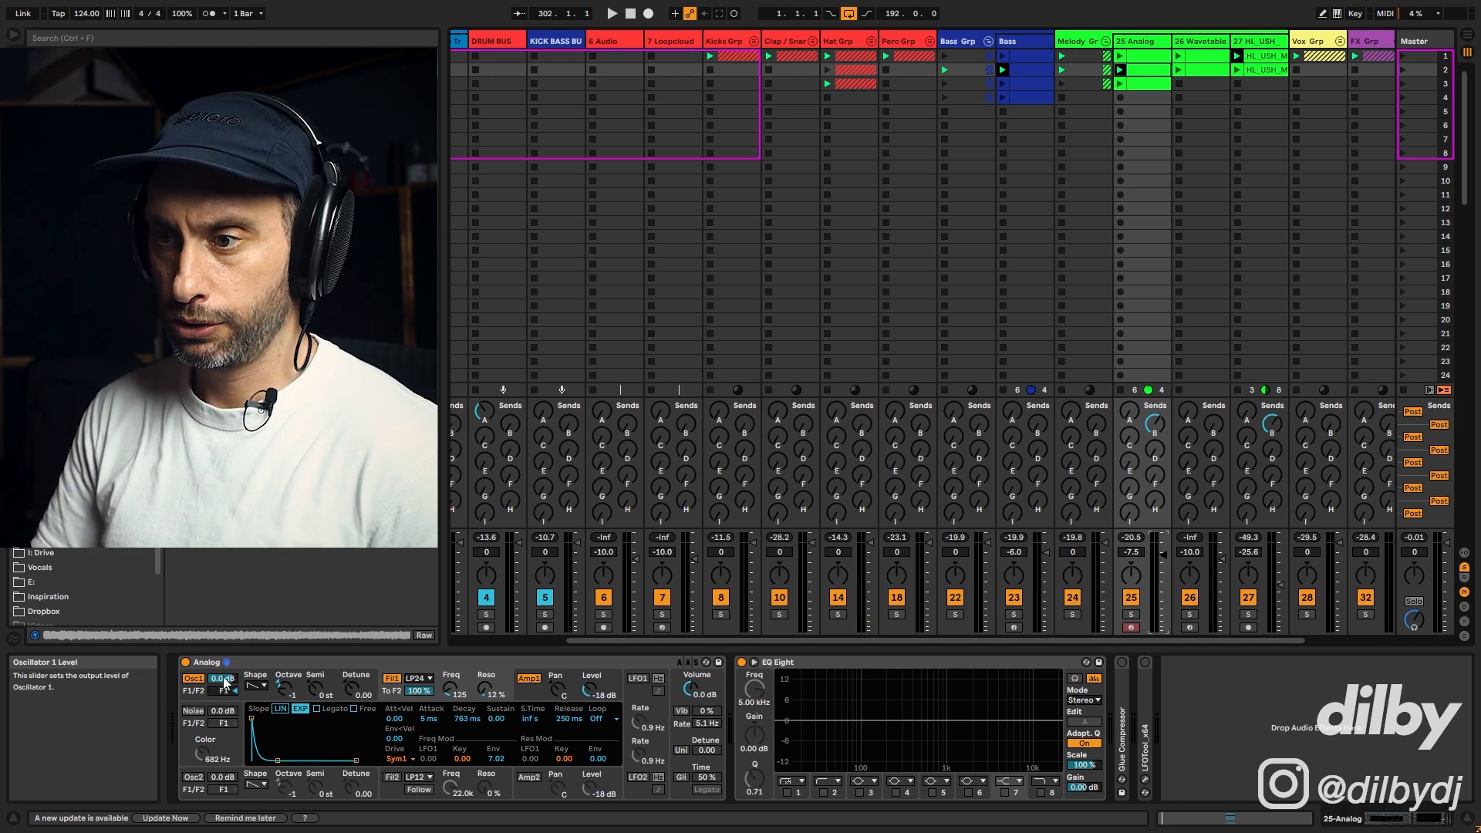
# Step: Enable Oscillator 2, set its octave to 0, and play the sound back
pyautogui.click(194, 778)
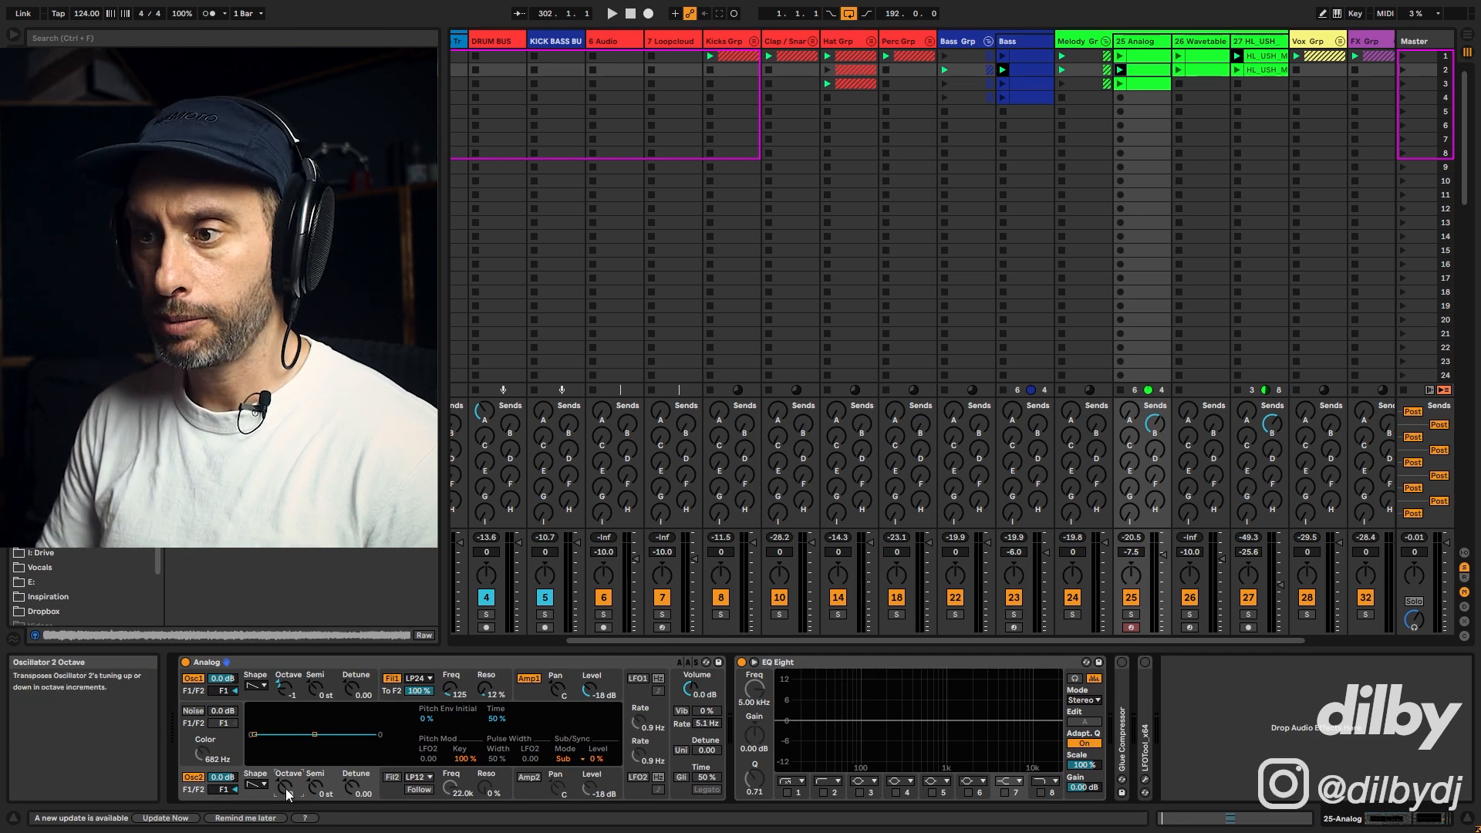
pyautogui.moveTo(285, 788); pyautogui.dragTo(270, 745)
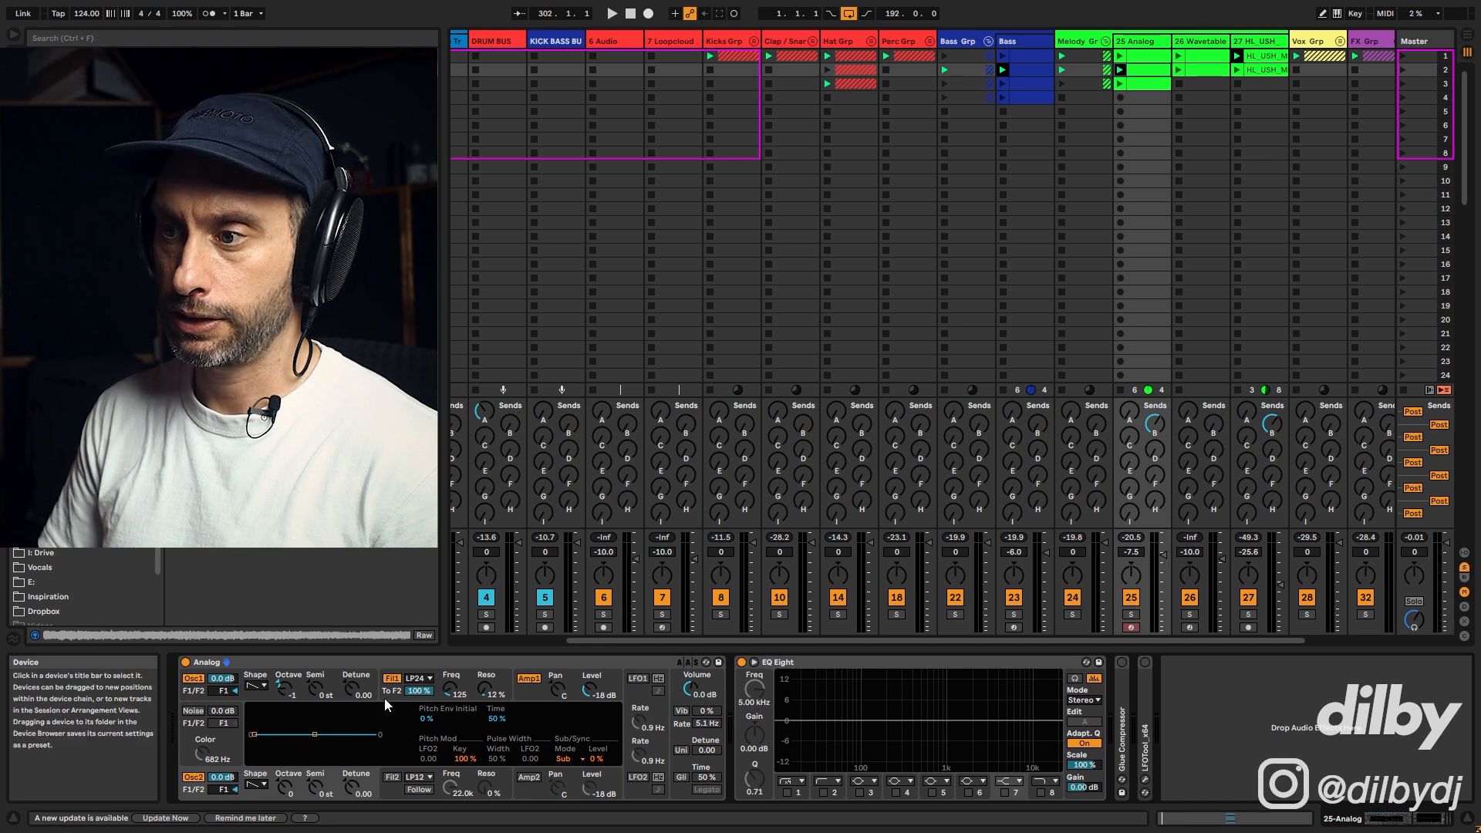
pyautogui.click(463, 686)
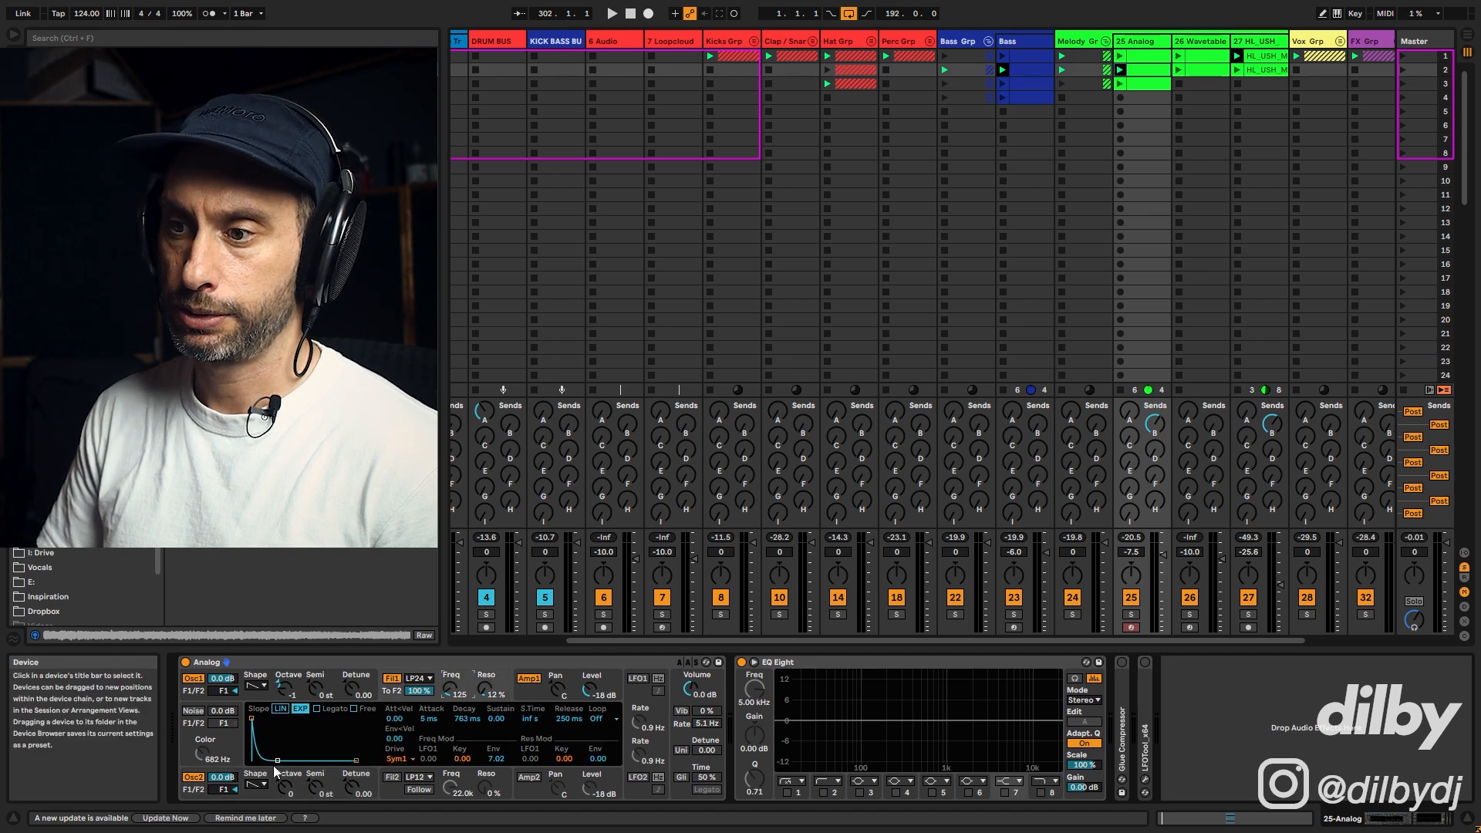
pyautogui.press('space')
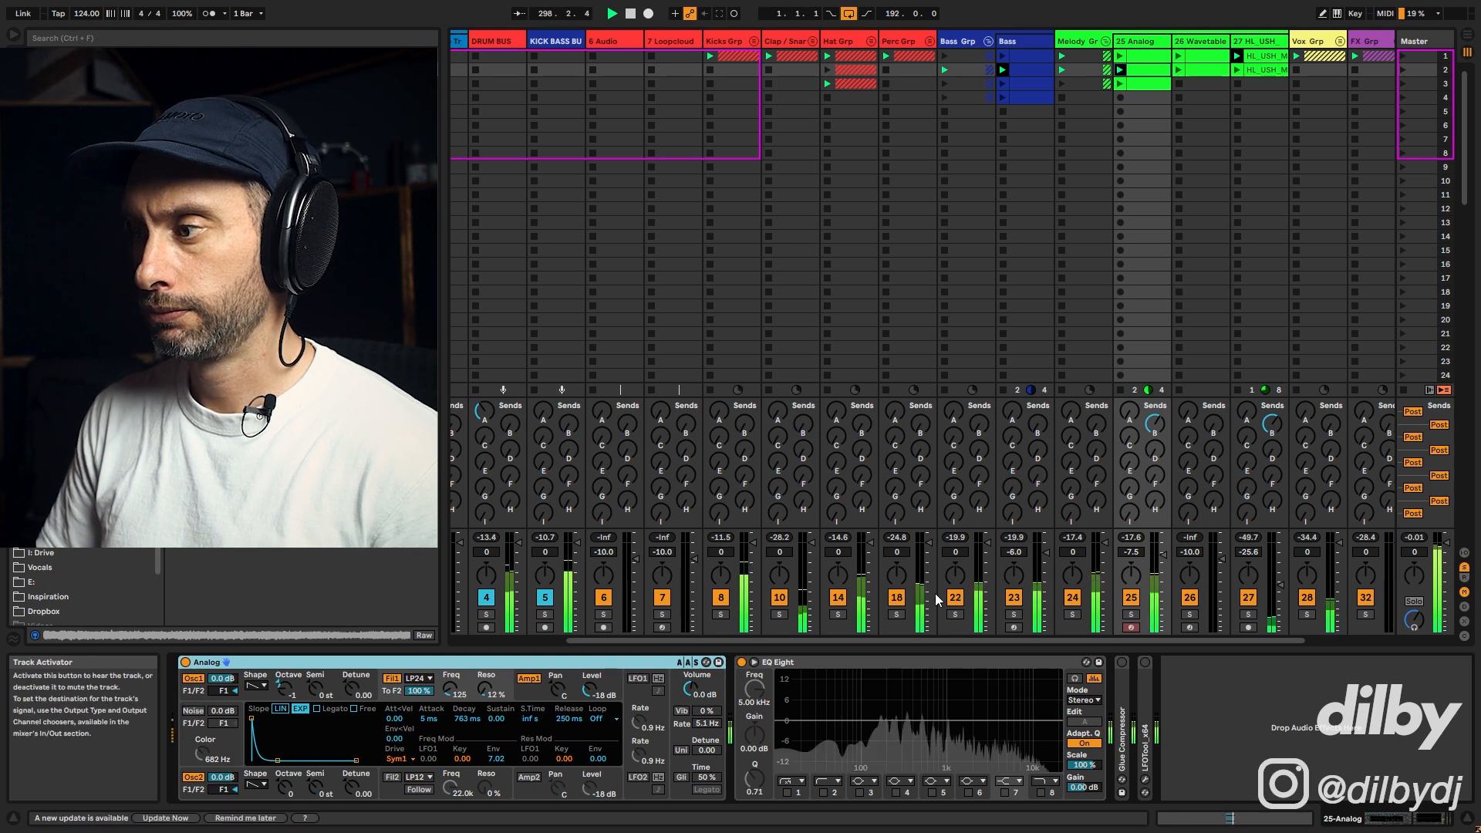
# Step: Toggle Oscillator 2 off and on to compare, and view the chord clip's notes
pyautogui.click(194, 779)
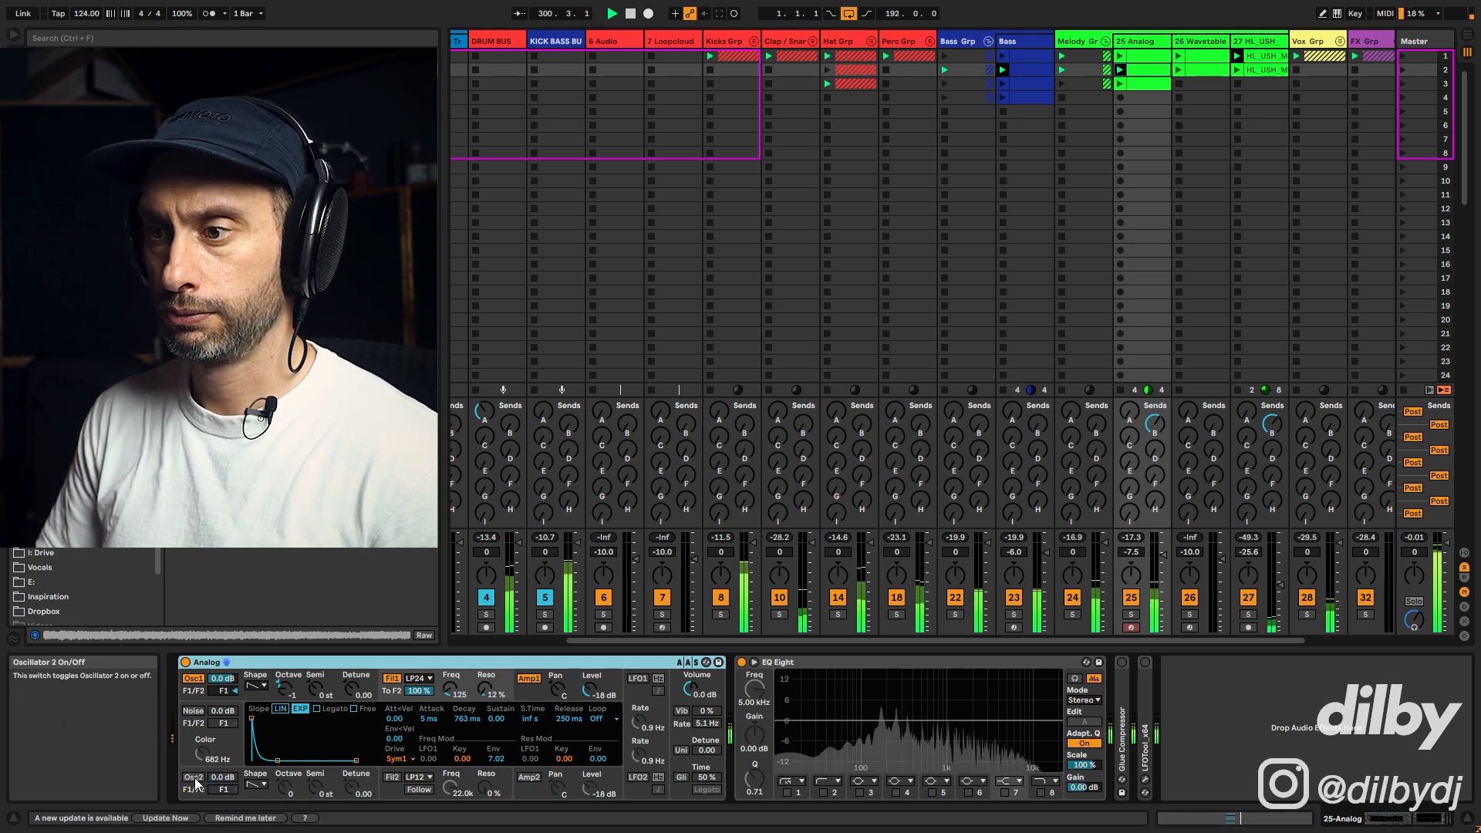
pyautogui.click(194, 778)
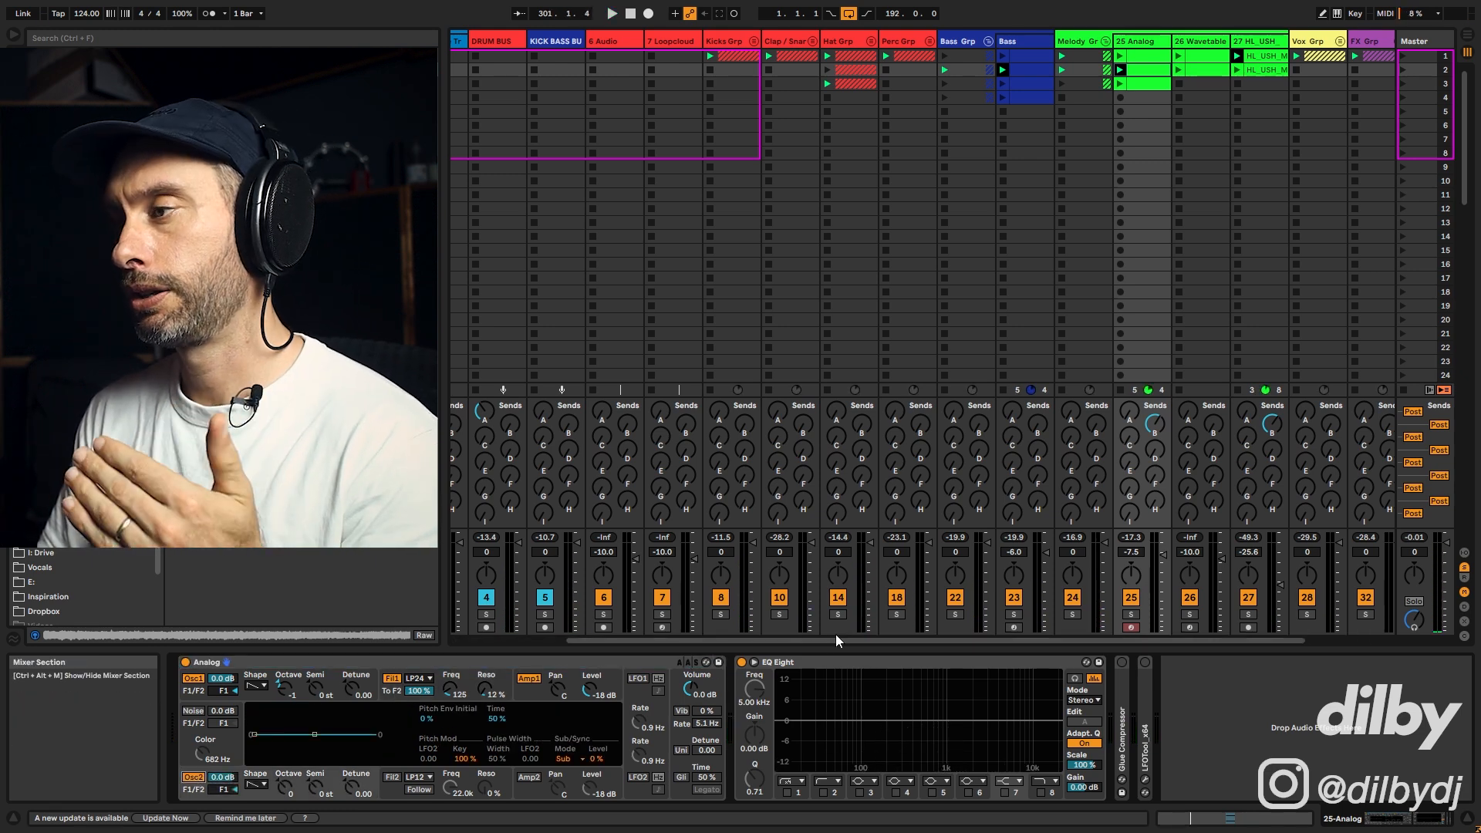
pyautogui.doubleClick(1151, 71)
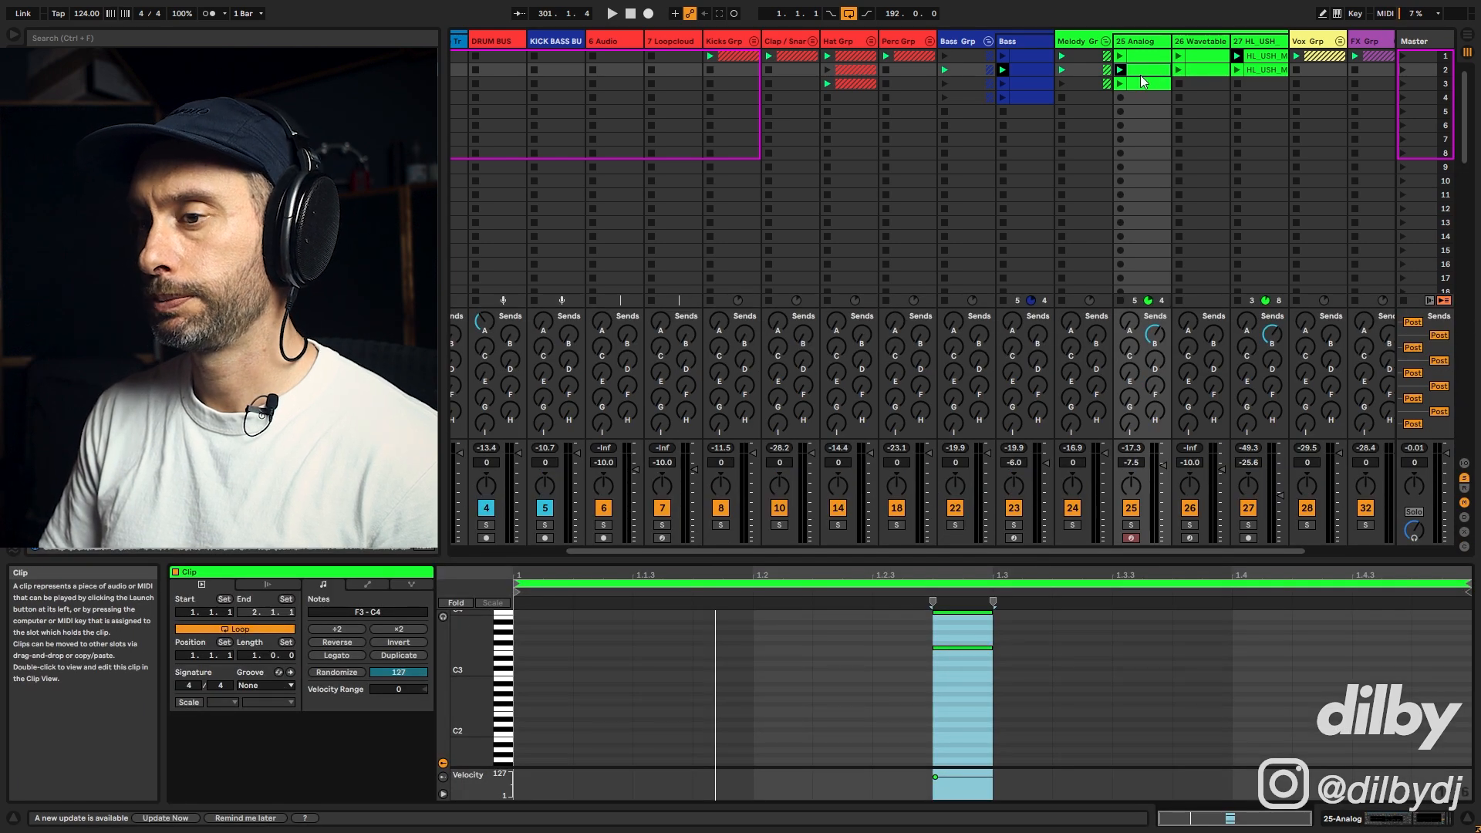
pyautogui.hotkey('shift', 'Tab')
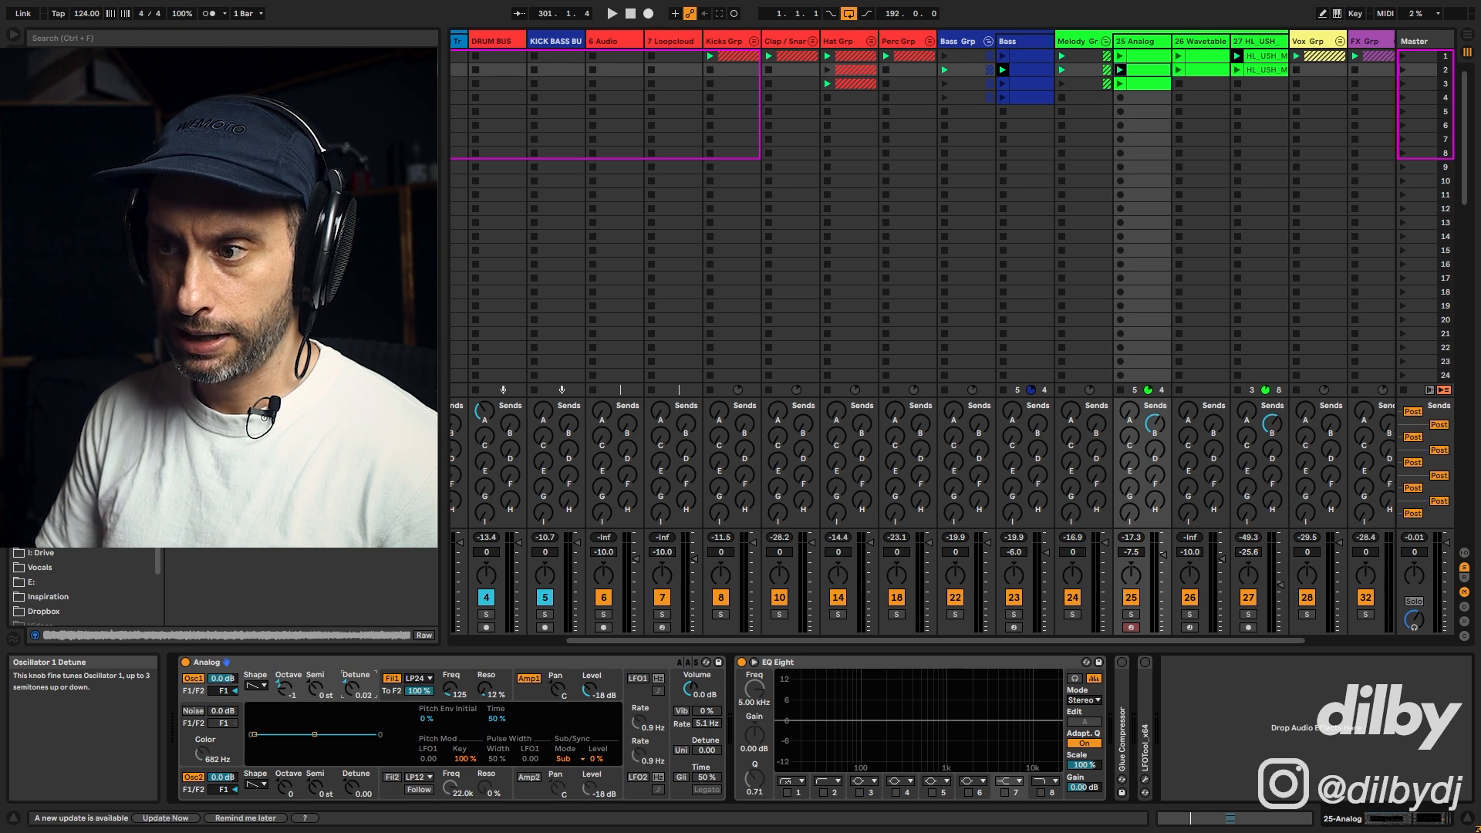
# Step: Detune Oscillator 1 to 0.02 and Oscillator 2 to -0.02, lowering Oscillator 2's level to -12 dB
pyautogui.click(355, 787)
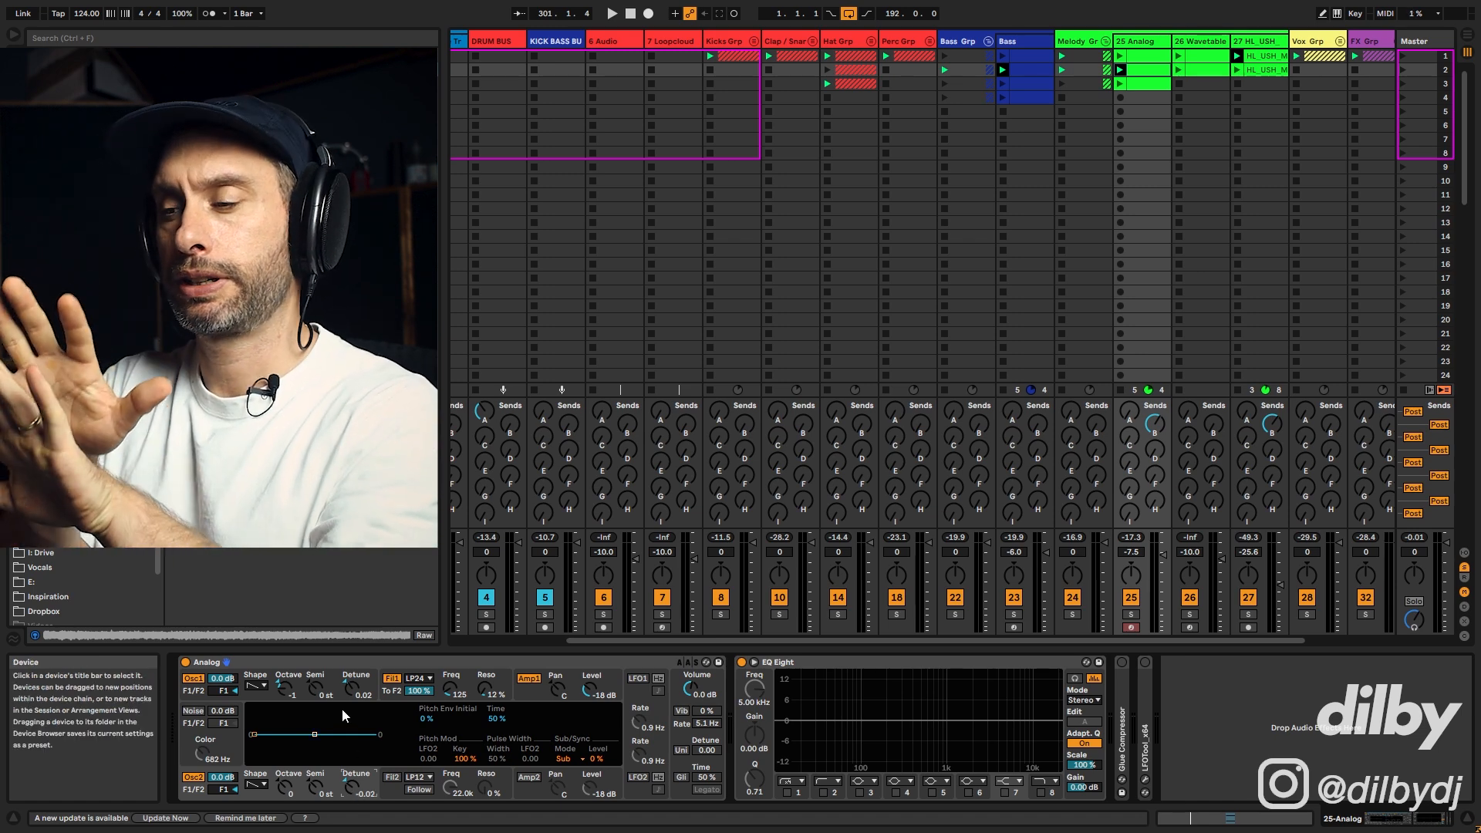
pyautogui.press('space')
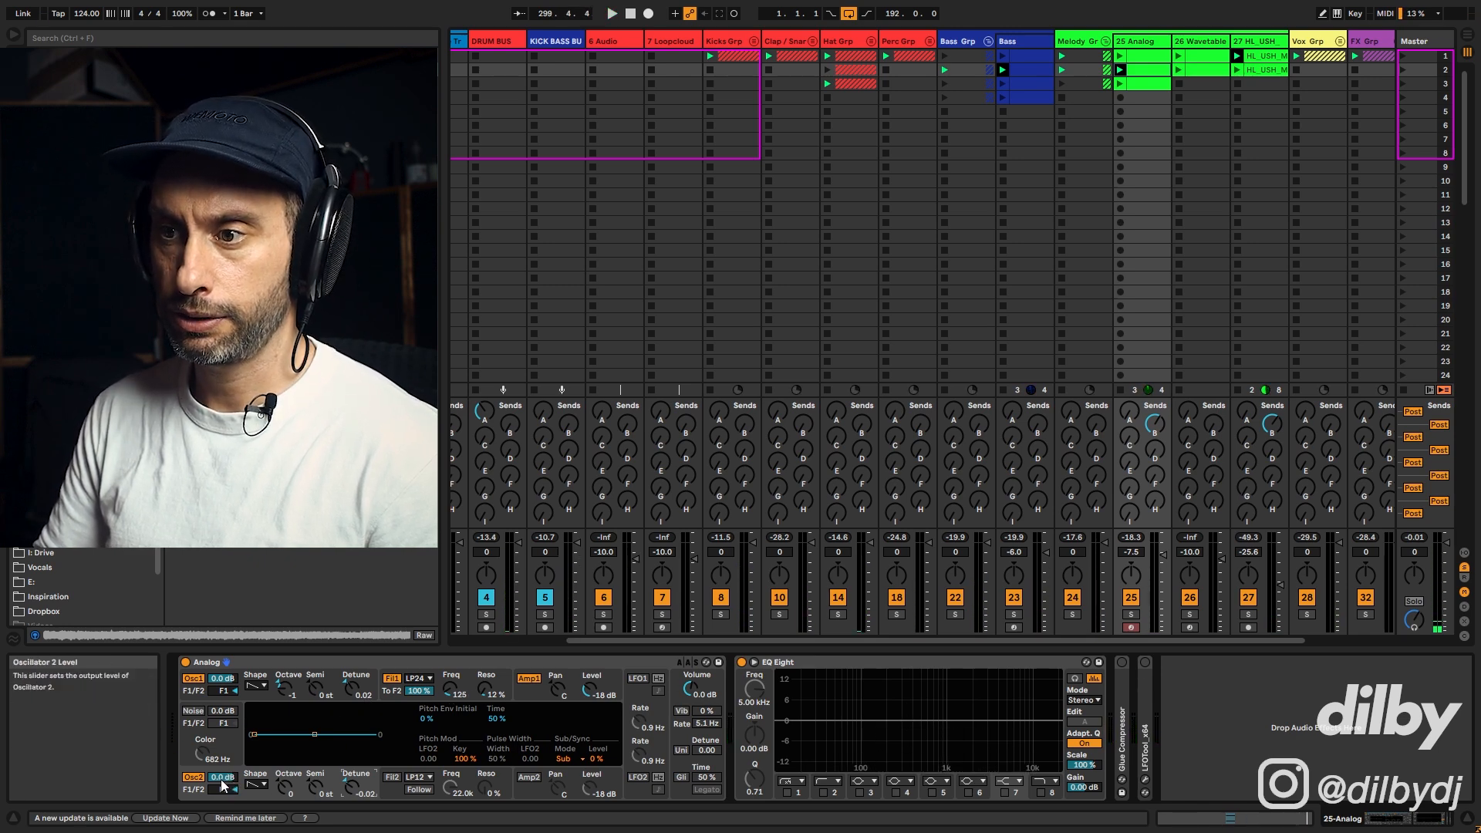
pyautogui.press('space')
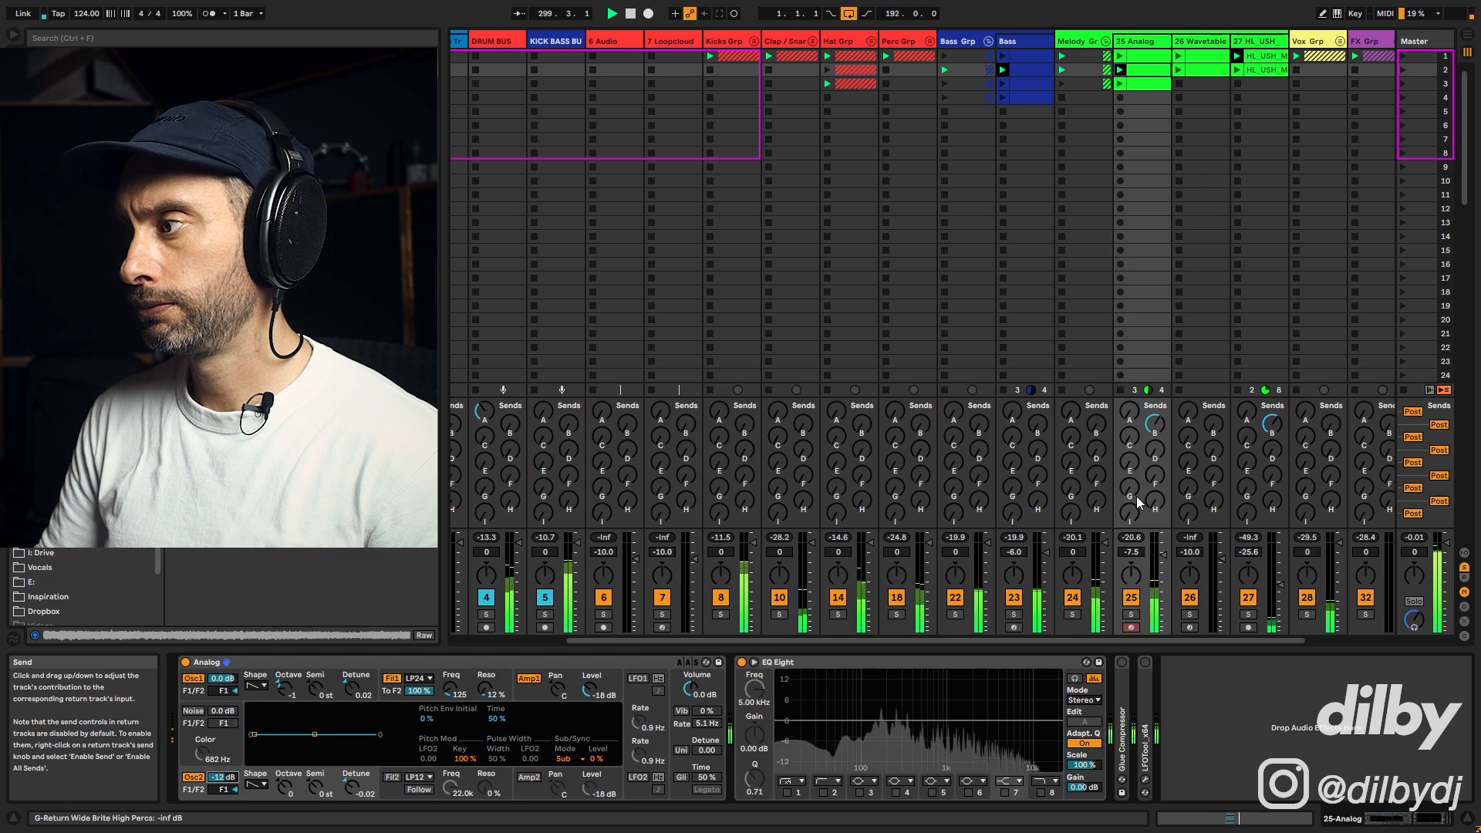
# Step: Open the amp envelope and set its sustain to about 0.58 while playing back
pyautogui.click(536, 696)
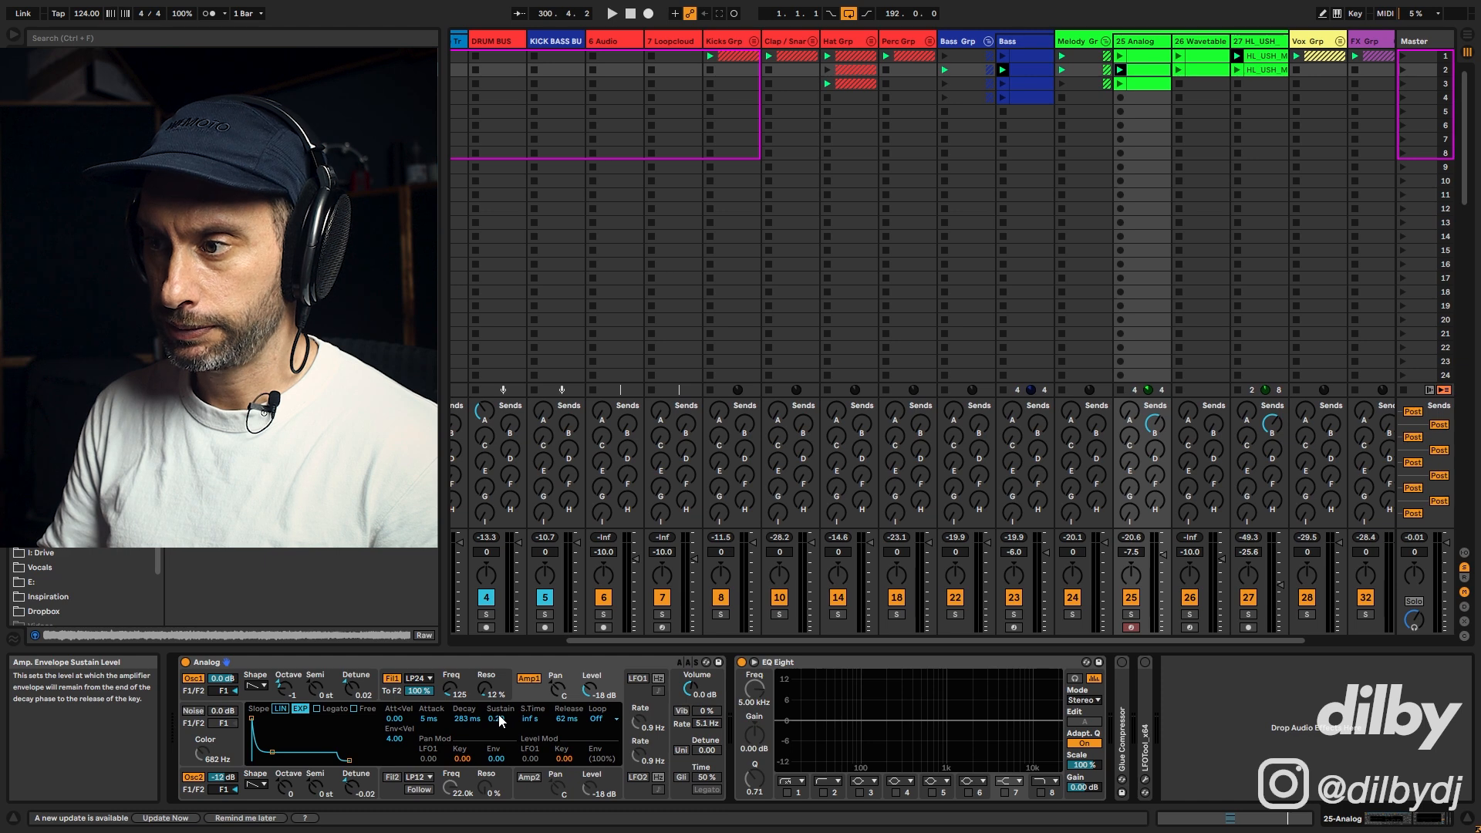
pyautogui.press('space')
pyautogui.moveTo(496, 718); pyautogui.dragTo(495, 795)
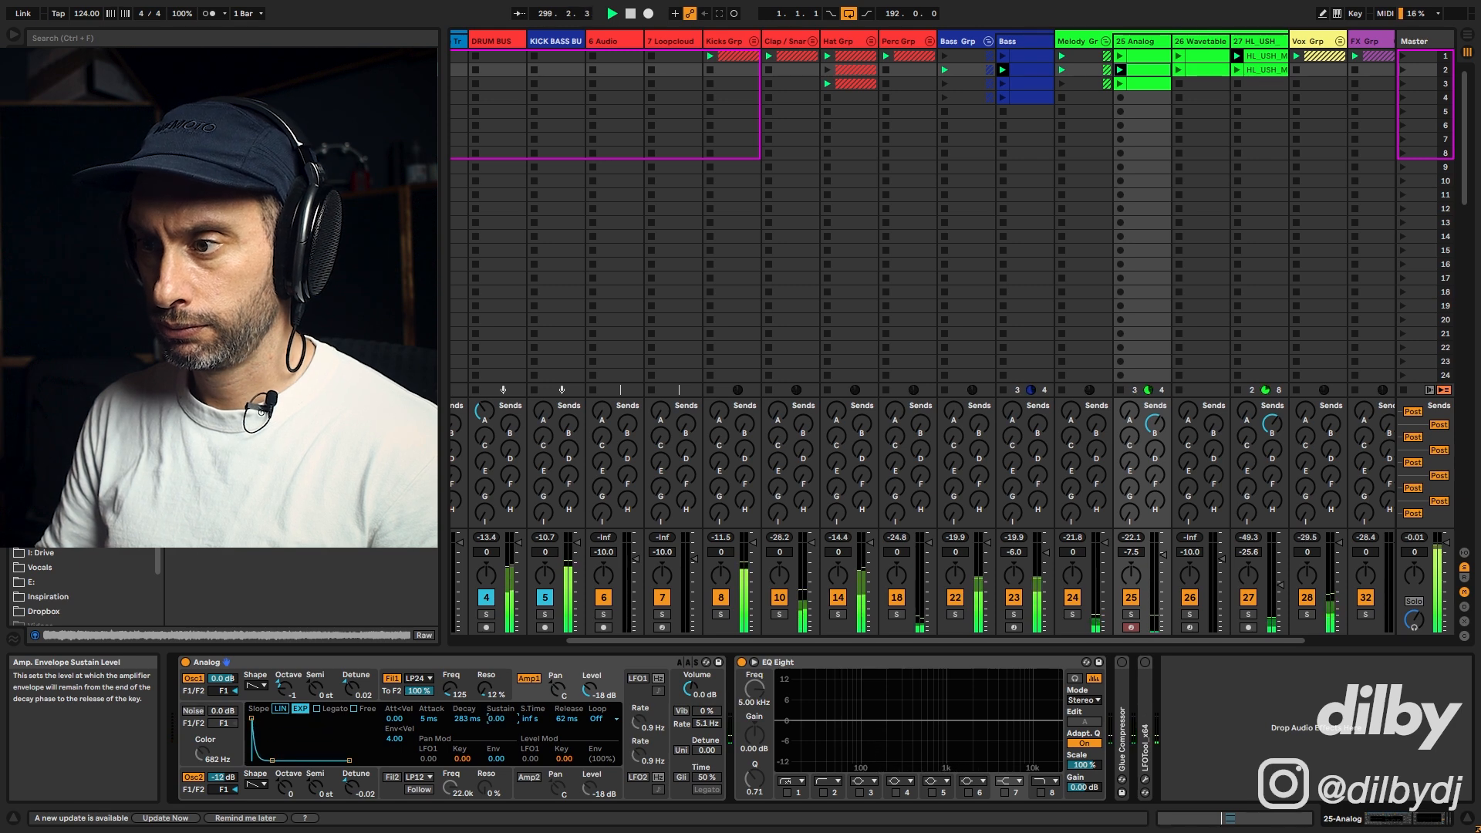
pyautogui.moveTo(496, 718); pyautogui.dragTo(495, 673)
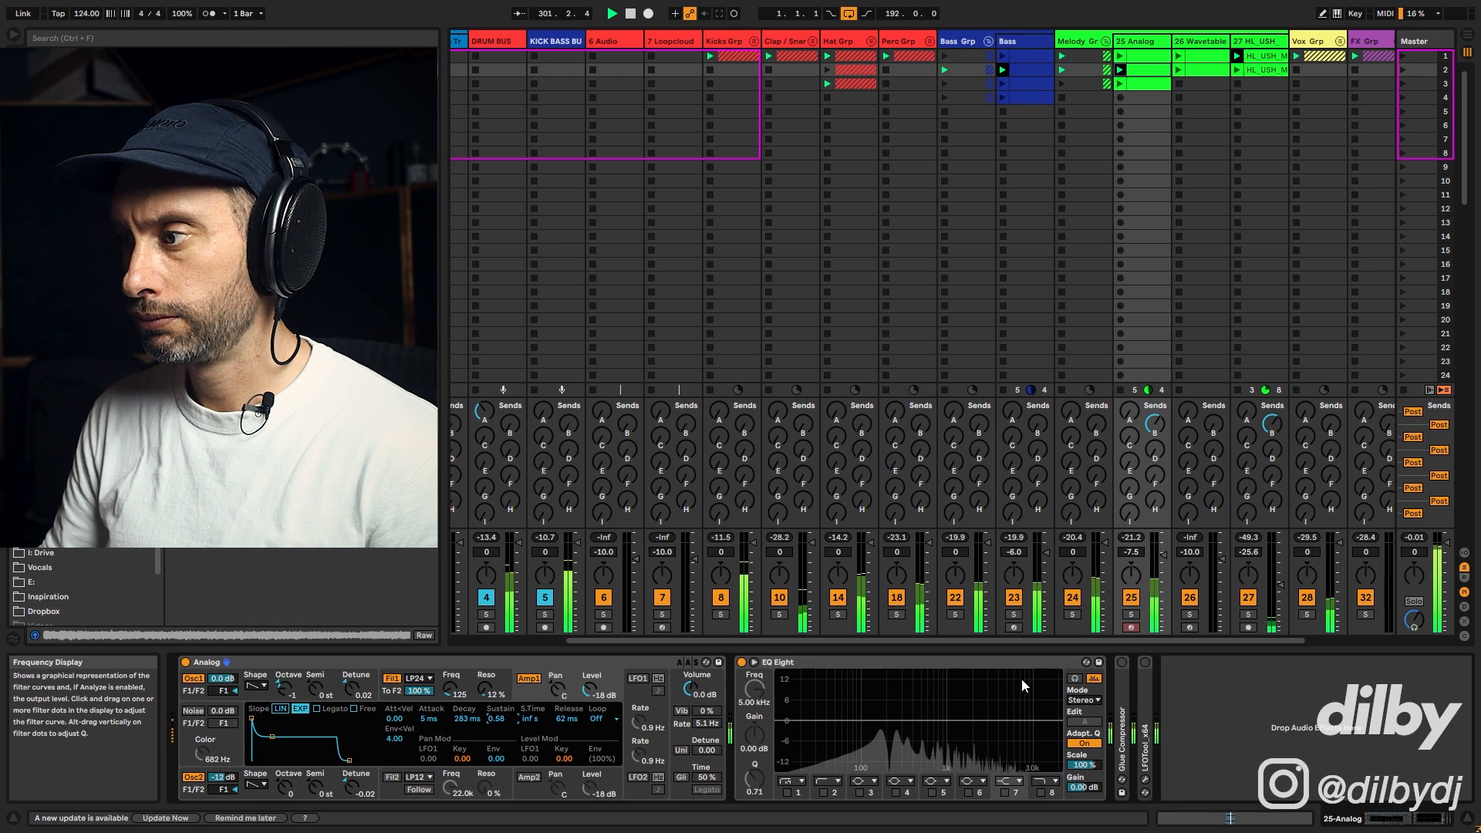
pyautogui.press('space')
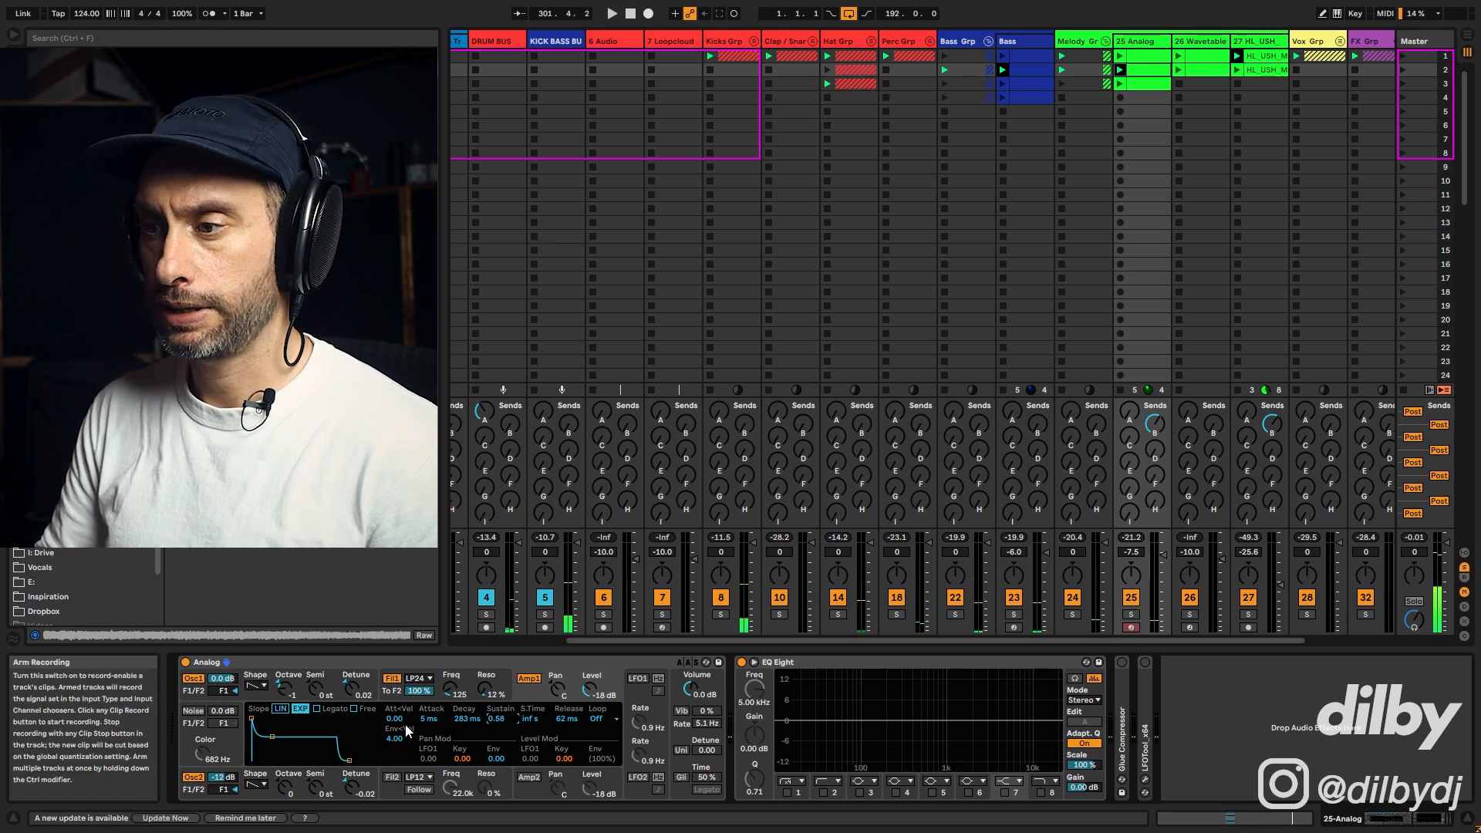
# Step: Solo track 25 to audition the chord stab alone, then unsolo it
pyautogui.click(1131, 615)
pyautogui.press('space')
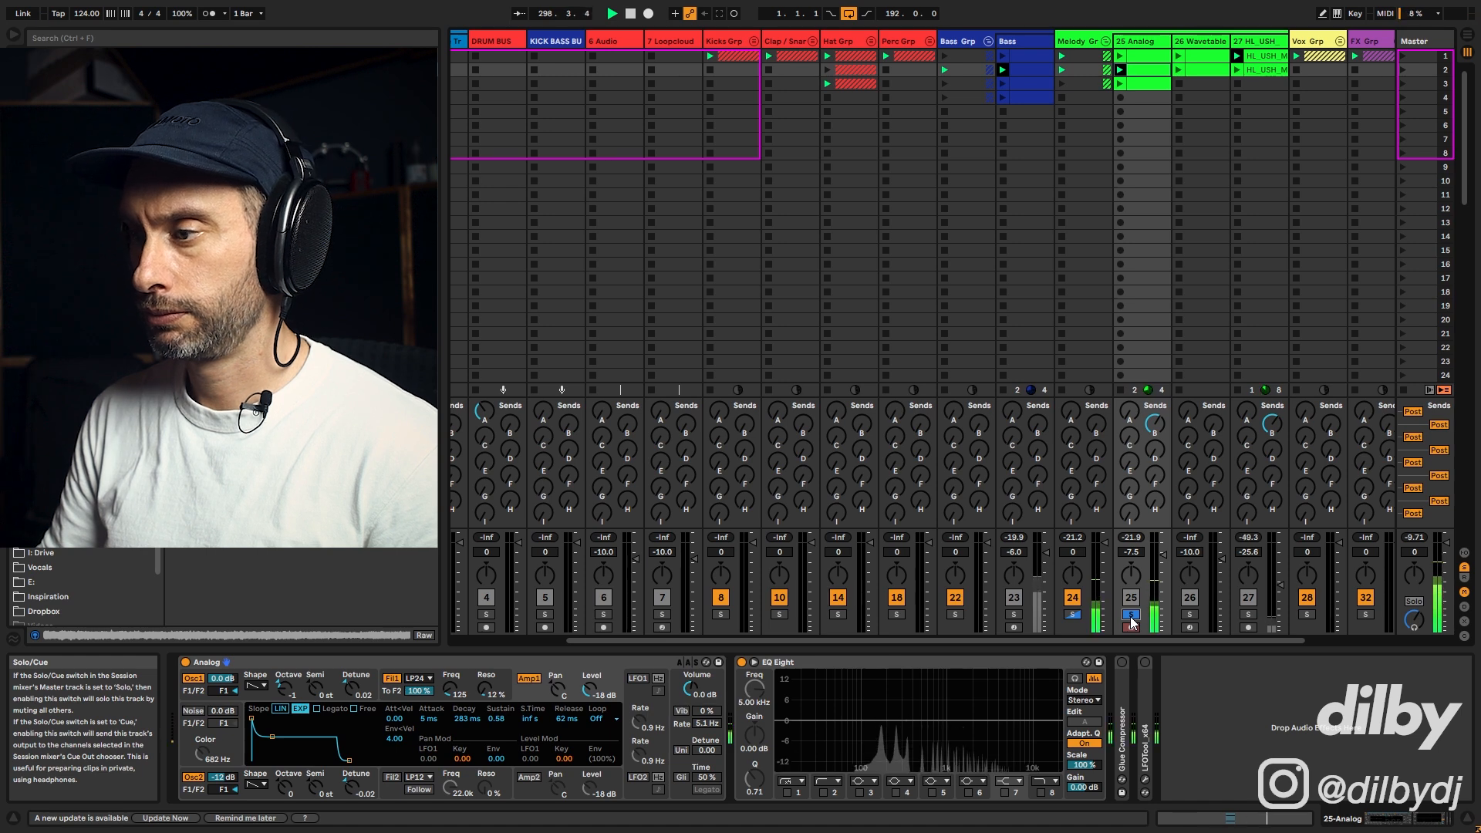
pyautogui.click(1131, 615)
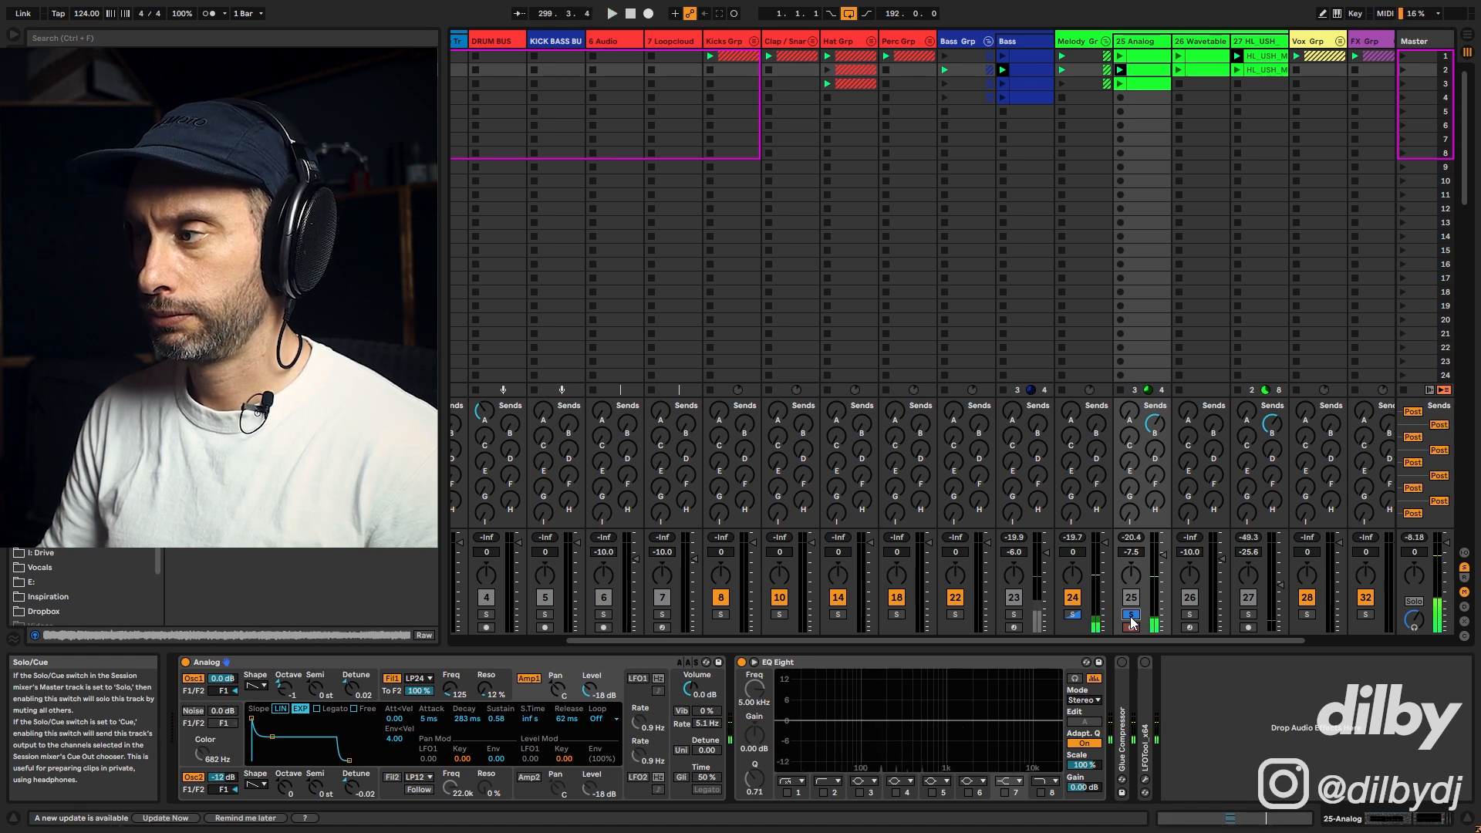
# Step: Lower Filter 1's cutoff to about 94 Hz and shorten the filter envelope decay to about 526 ms
pyautogui.click(456, 689)
pyautogui.press('space')
pyautogui.moveTo(498, 762); pyautogui.dragTo(497, 762)
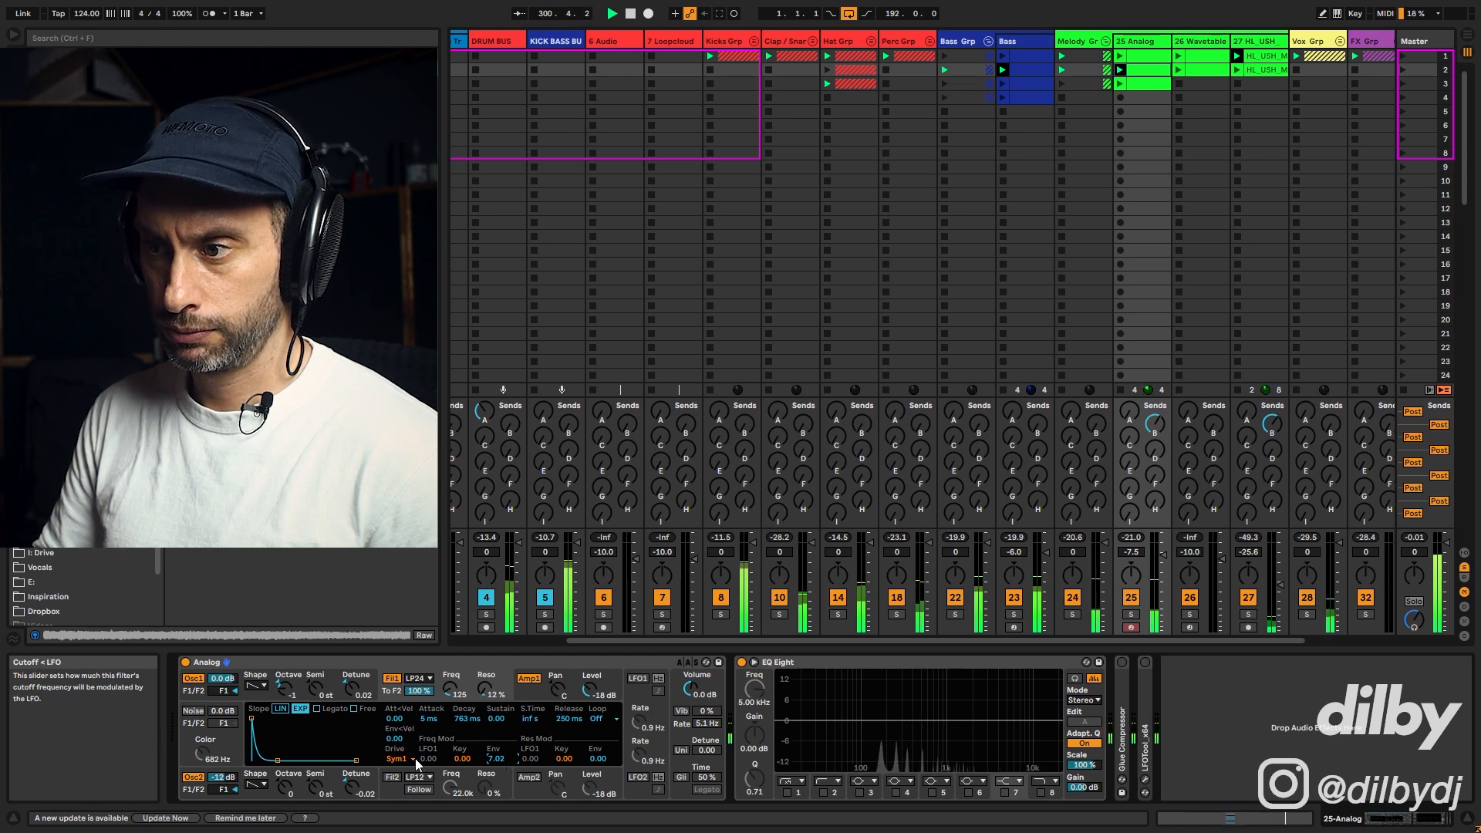
pyautogui.click(466, 720)
pyautogui.moveTo(466, 719)
pyautogui.mouseDown()
pyautogui.moveTo(466, 737)
pyautogui.moveTo(451, 703)
pyautogui.mouseUp()
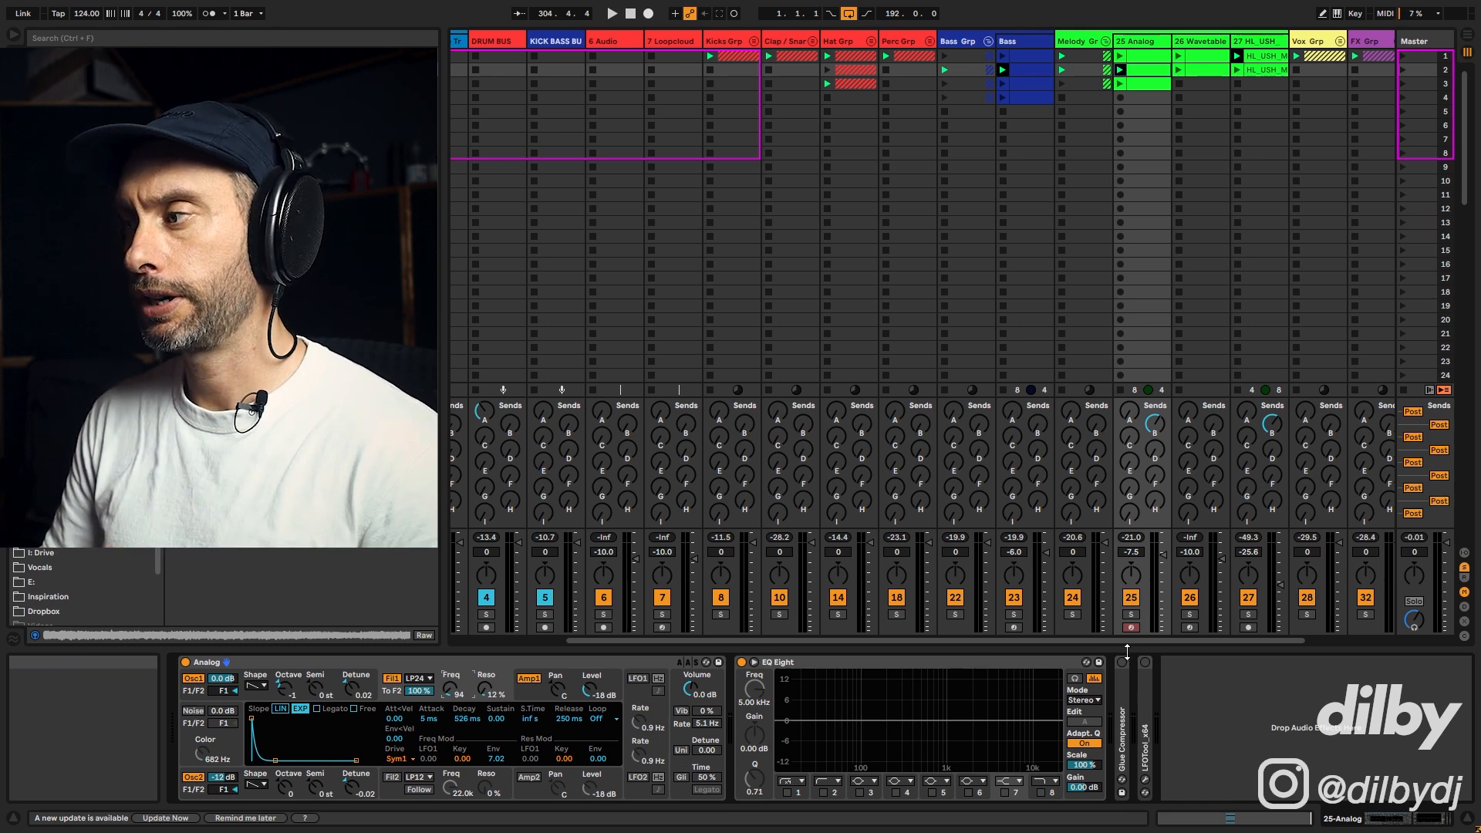
# Step: Enable Unison and set its detune to about 26.91, auditioning with track 25 soloed
pyautogui.click(1134, 615)
pyautogui.press('space')
pyautogui.click(681, 751)
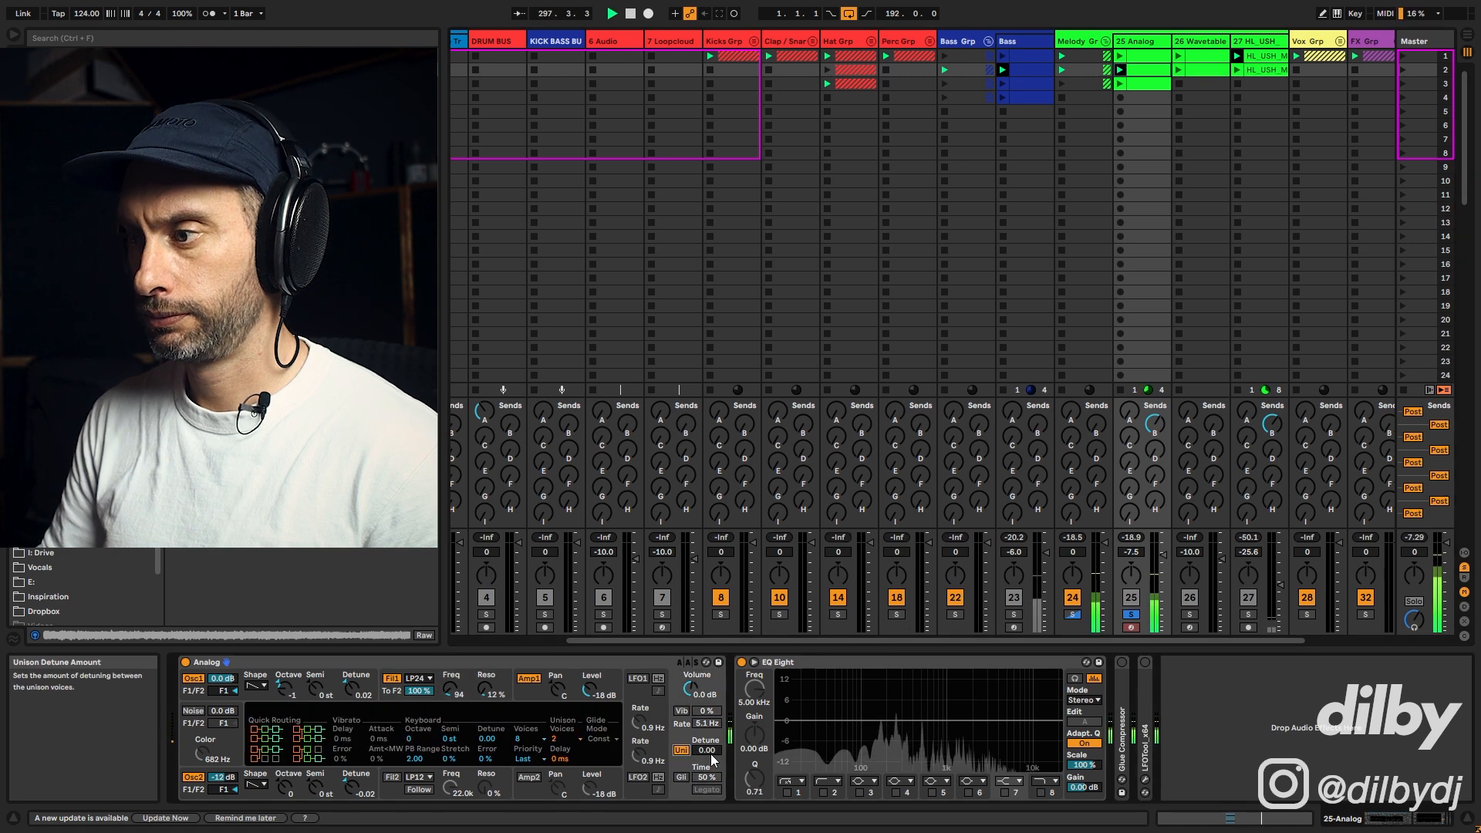
pyautogui.moveTo(708, 751)
pyautogui.mouseDown()
pyautogui.moveTo(708, 722)
pyautogui.moveTo(708, 739)
pyautogui.mouseUp()
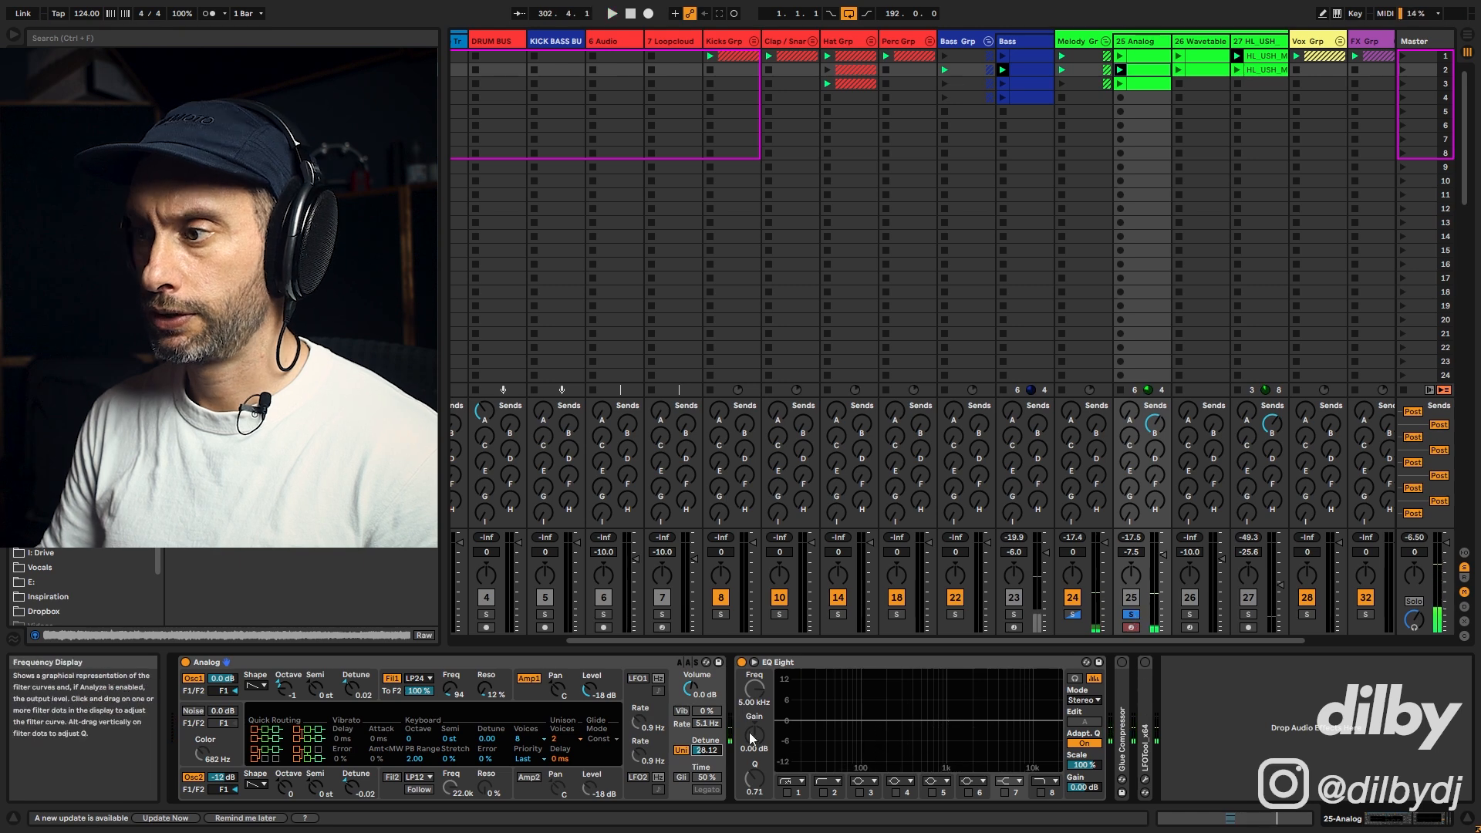
pyautogui.click(682, 751)
pyautogui.moveTo(706, 751); pyautogui.dragTo(707, 746)
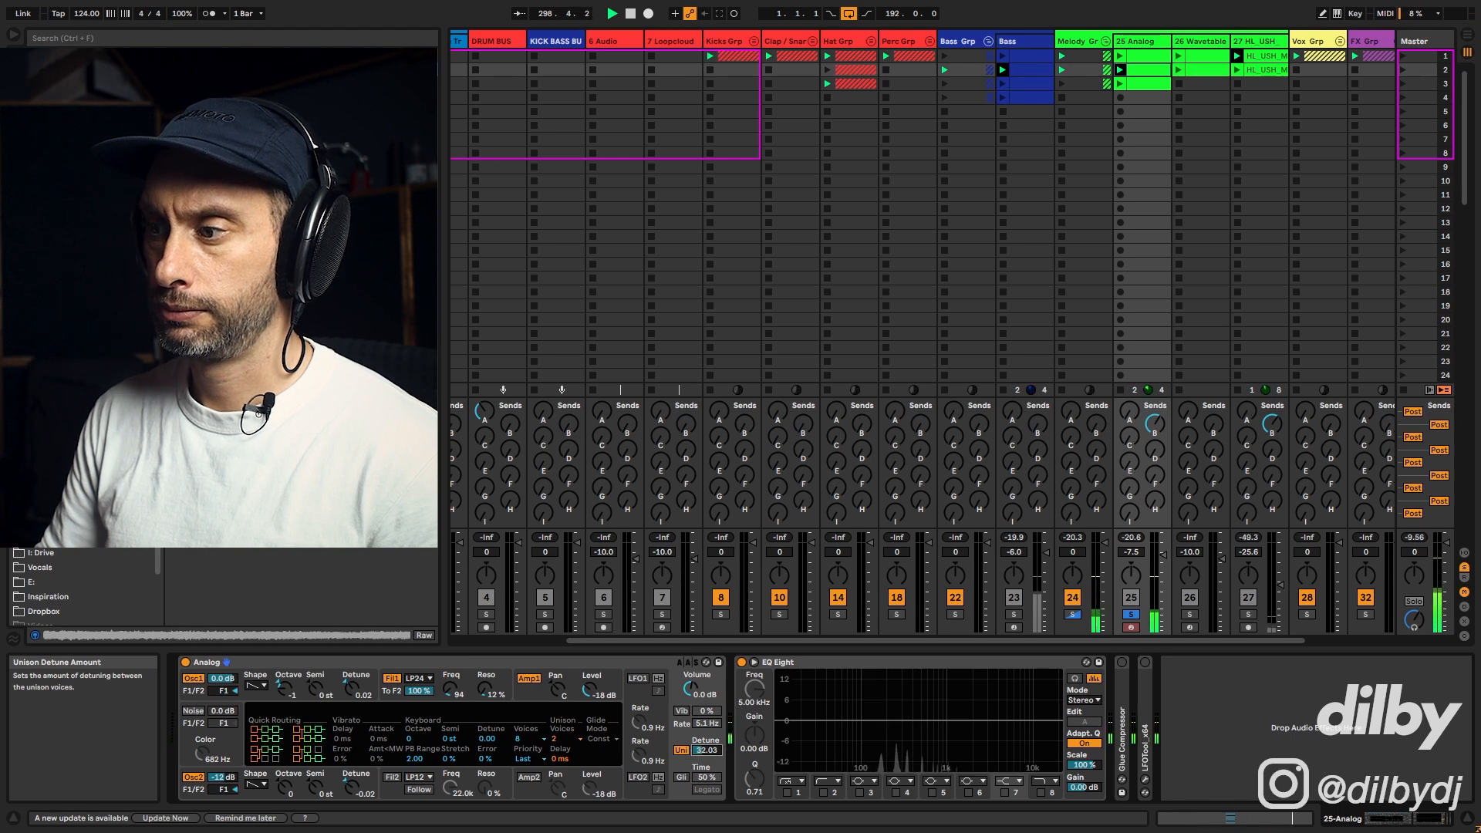
pyautogui.click(1133, 614)
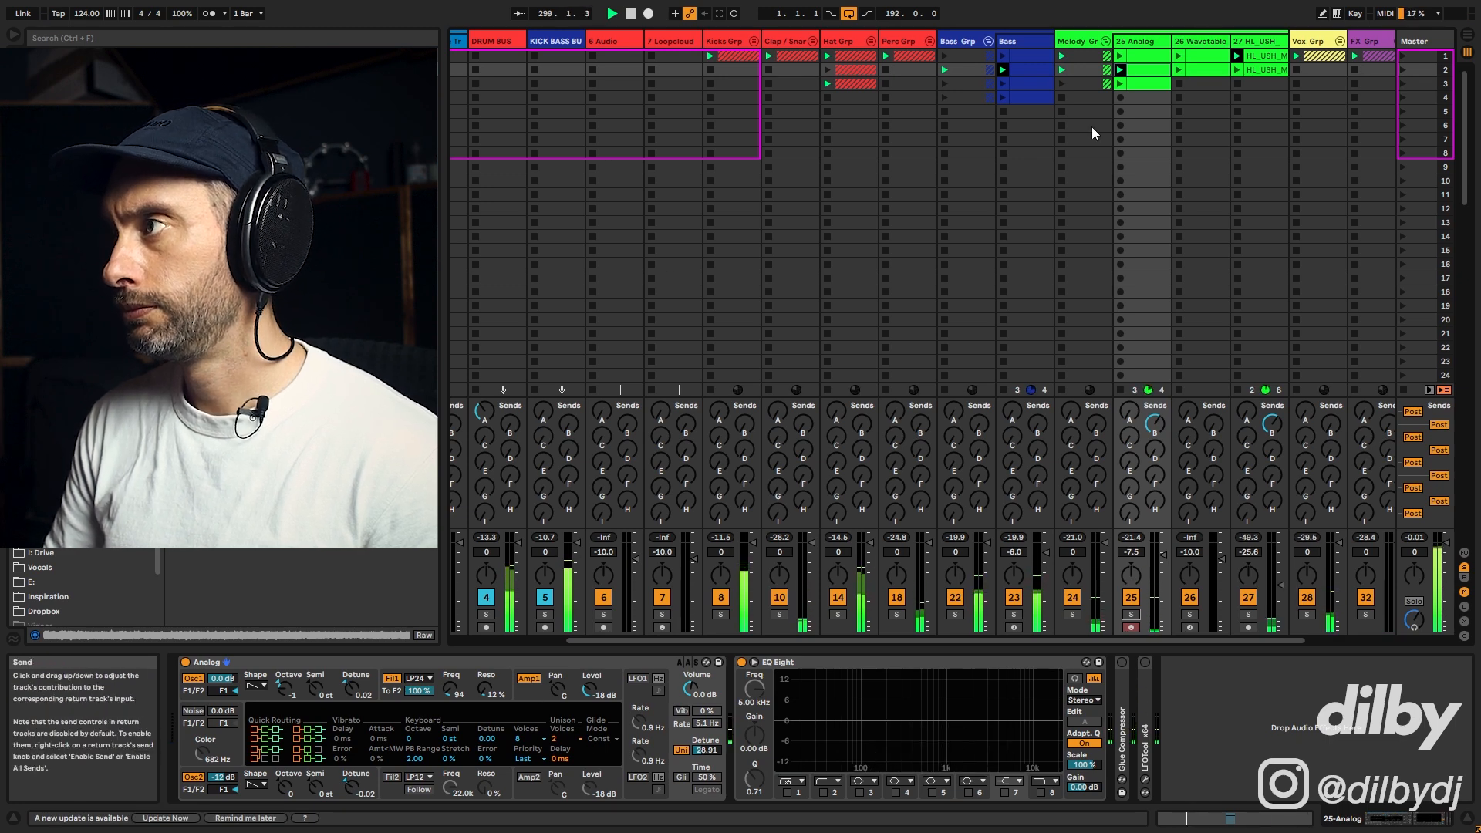
# Step: Lower track 25's volume to about -8.4 dB and raise its delay send to about -13.6 dB
pyautogui.moveTo(1131, 551); pyautogui.dragTo(1164, 556)
pyautogui.press('space')
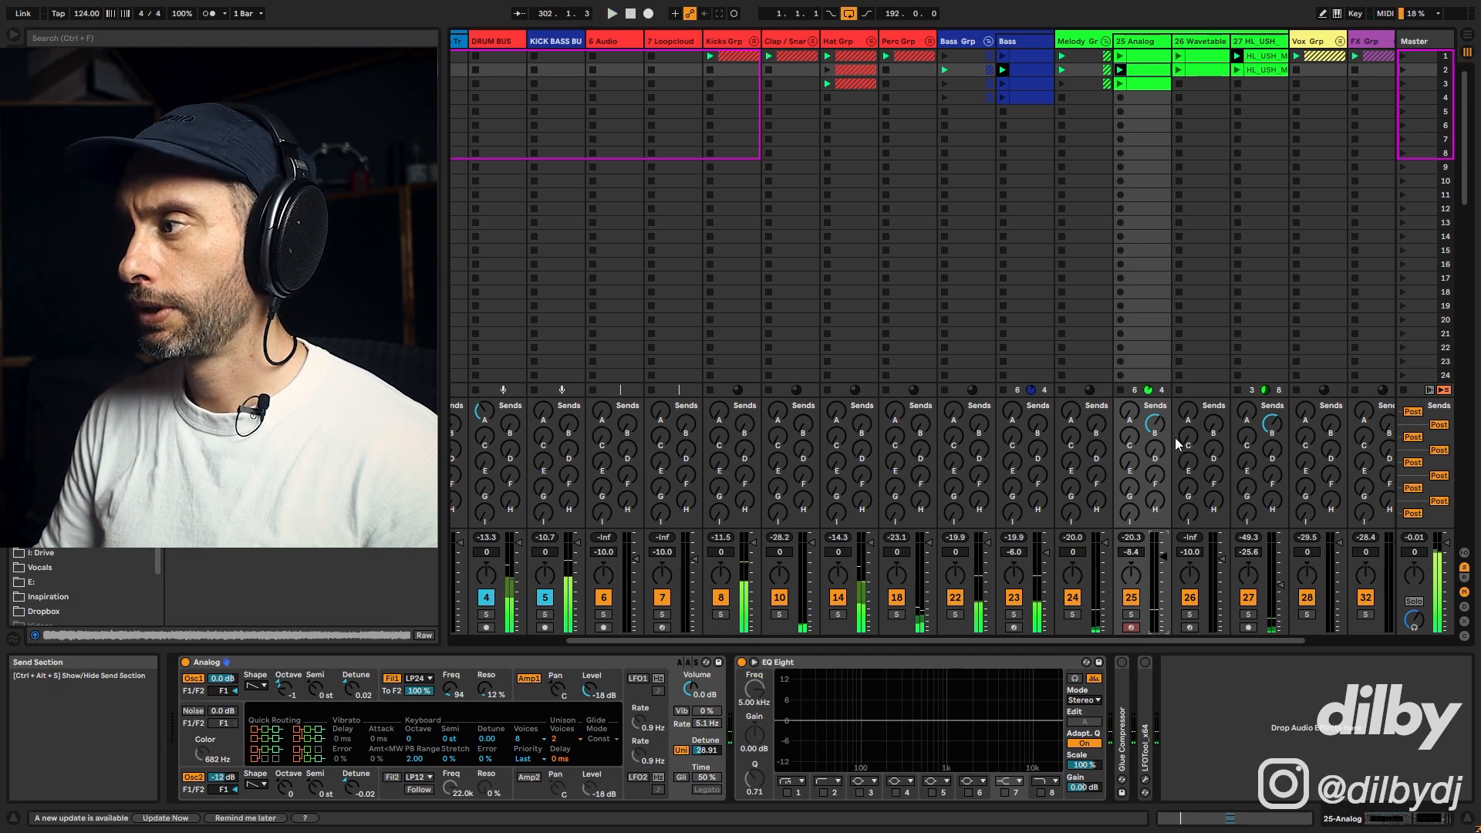
pyautogui.click(1131, 614)
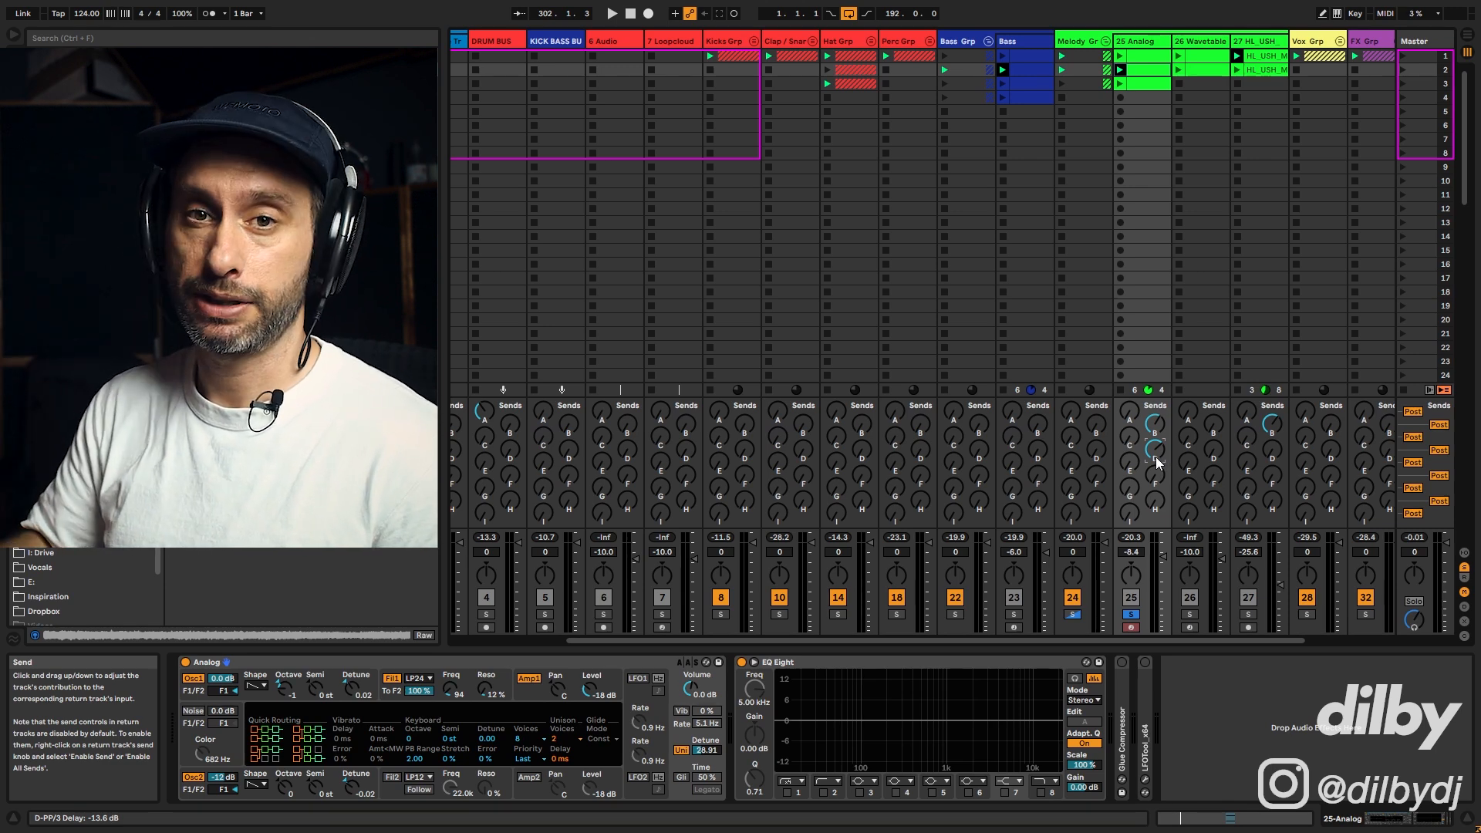
pyautogui.press('space')
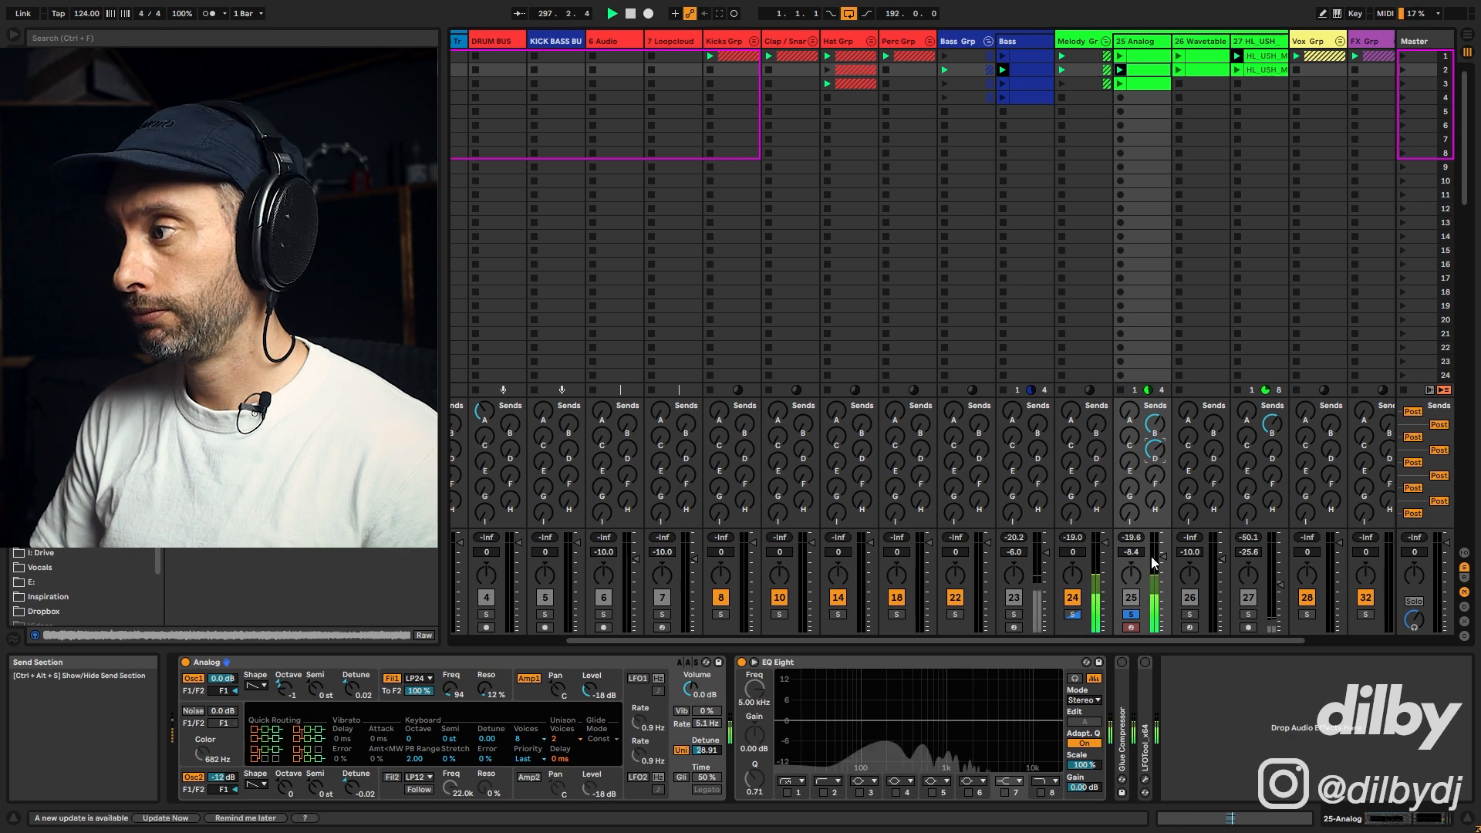
# Step: Raise the delay send to about -11.4 dB and relaunch the chord stab clip
pyautogui.click(1131, 615)
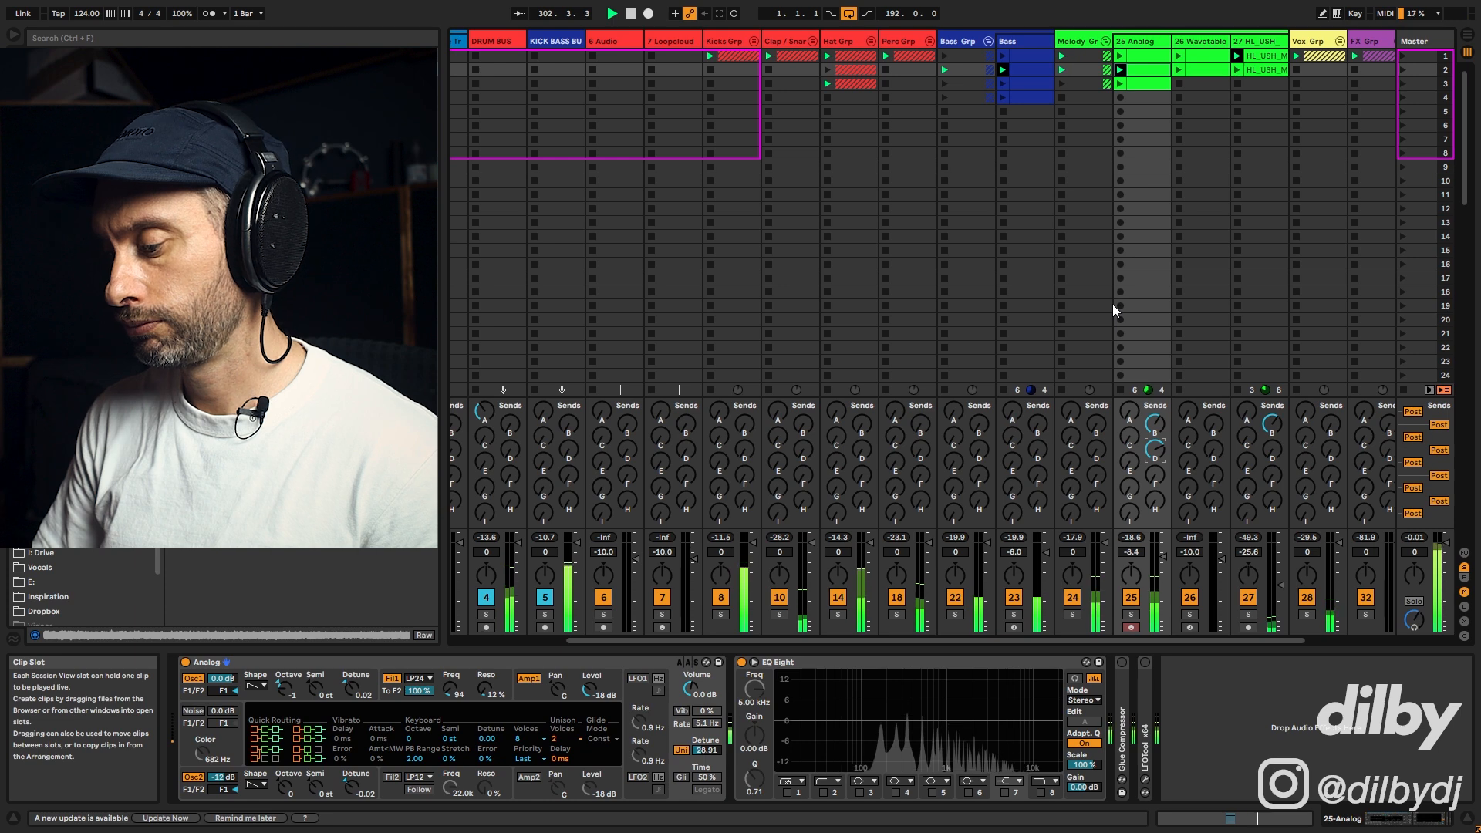
pyautogui.press('space')
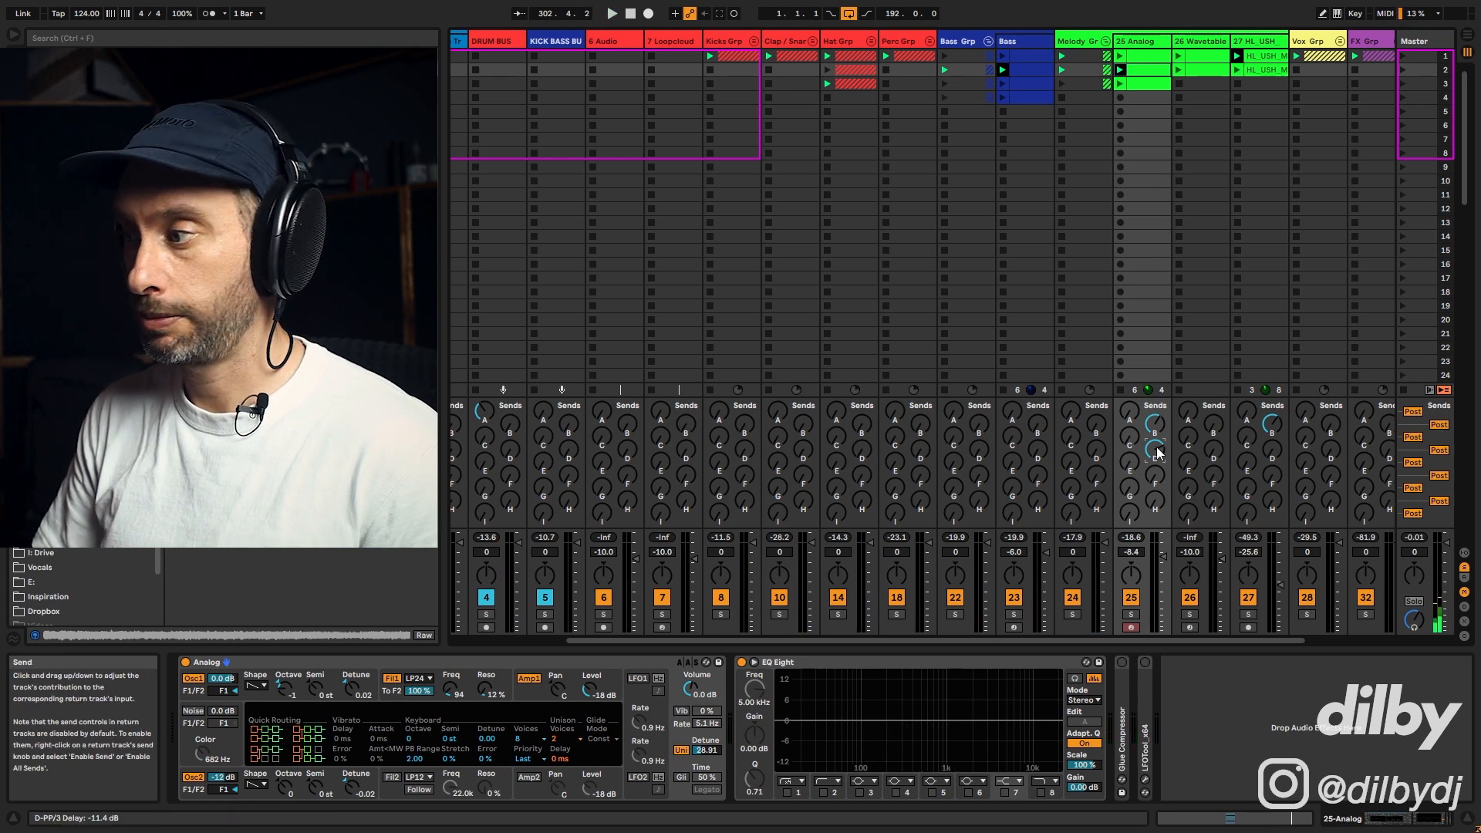
pyautogui.click(1143, 55)
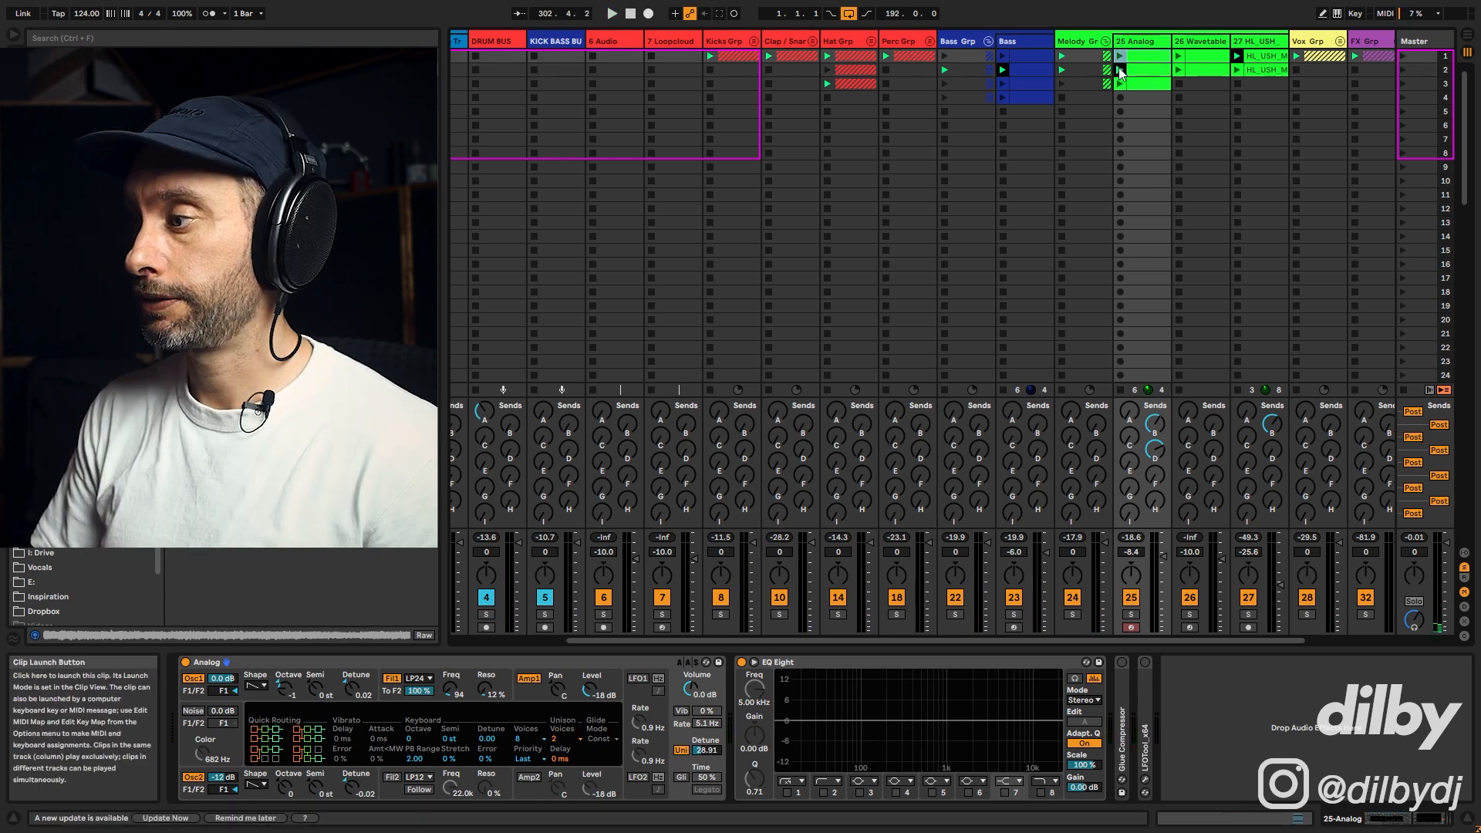
# Step: Launch the chord stab clip on track 25 and open it in the clip editor
pyautogui.click(1122, 55)
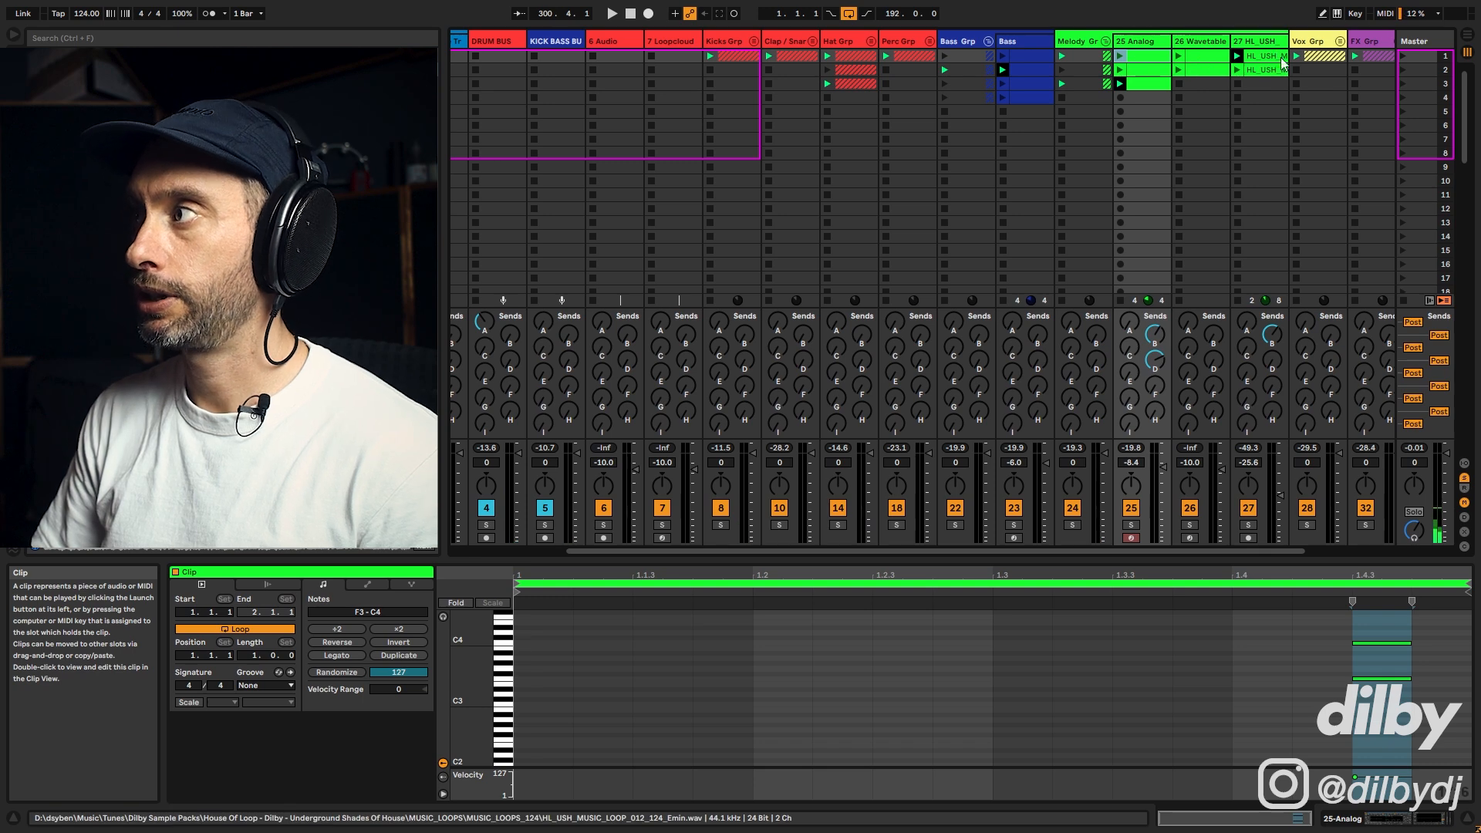
pyautogui.click(1121, 59)
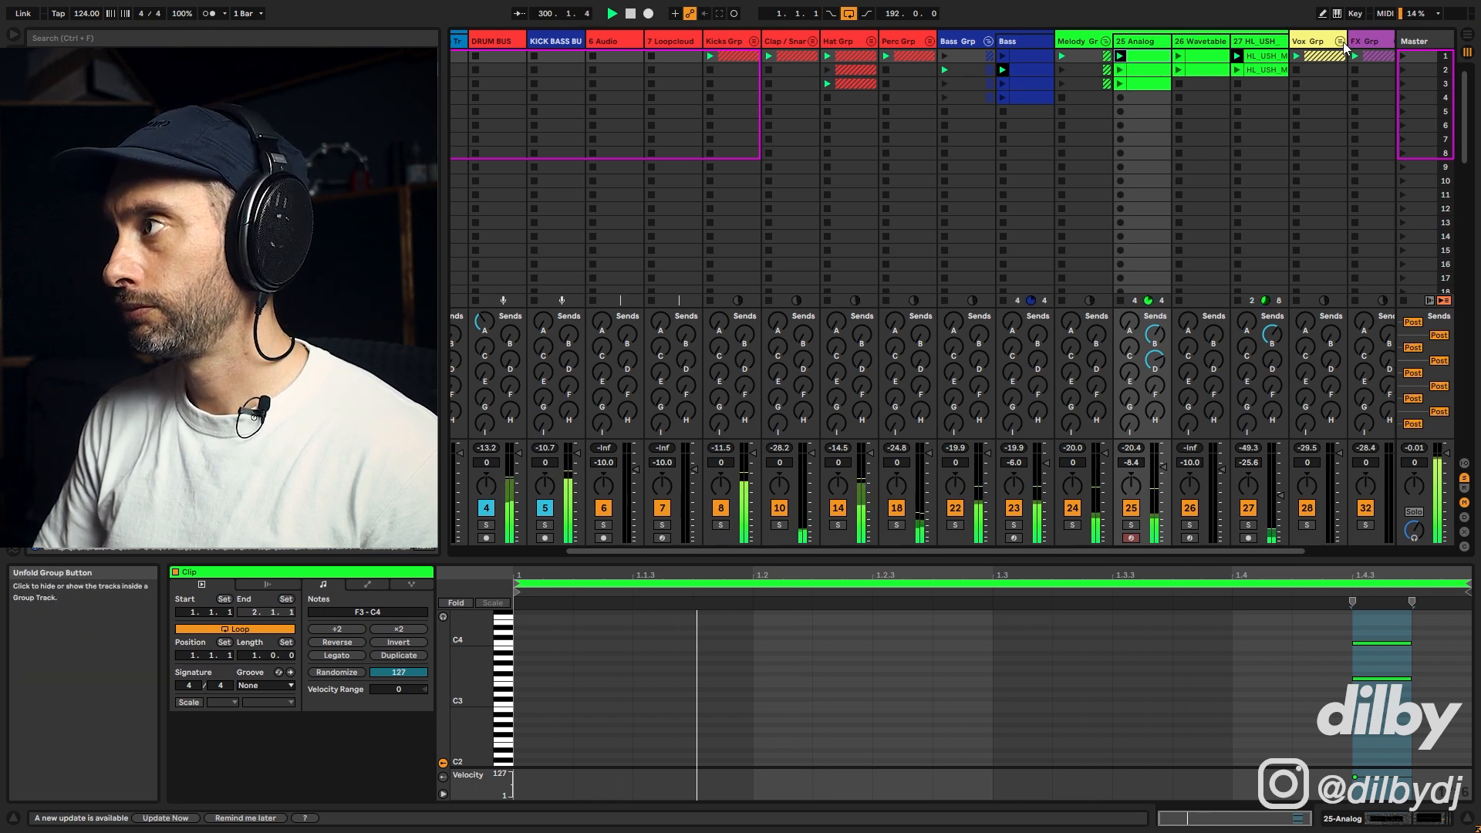
# Step: Unfold the Vox group and balance levels while playing, setting track 25 to -12.0 dB and track 30 to about -10.0 dB
pyautogui.click(1341, 41)
pyautogui.moveTo(1179, 551); pyautogui.dragTo(1295, 549)
pyautogui.moveTo(980, 467); pyautogui.dragTo(980, 477)
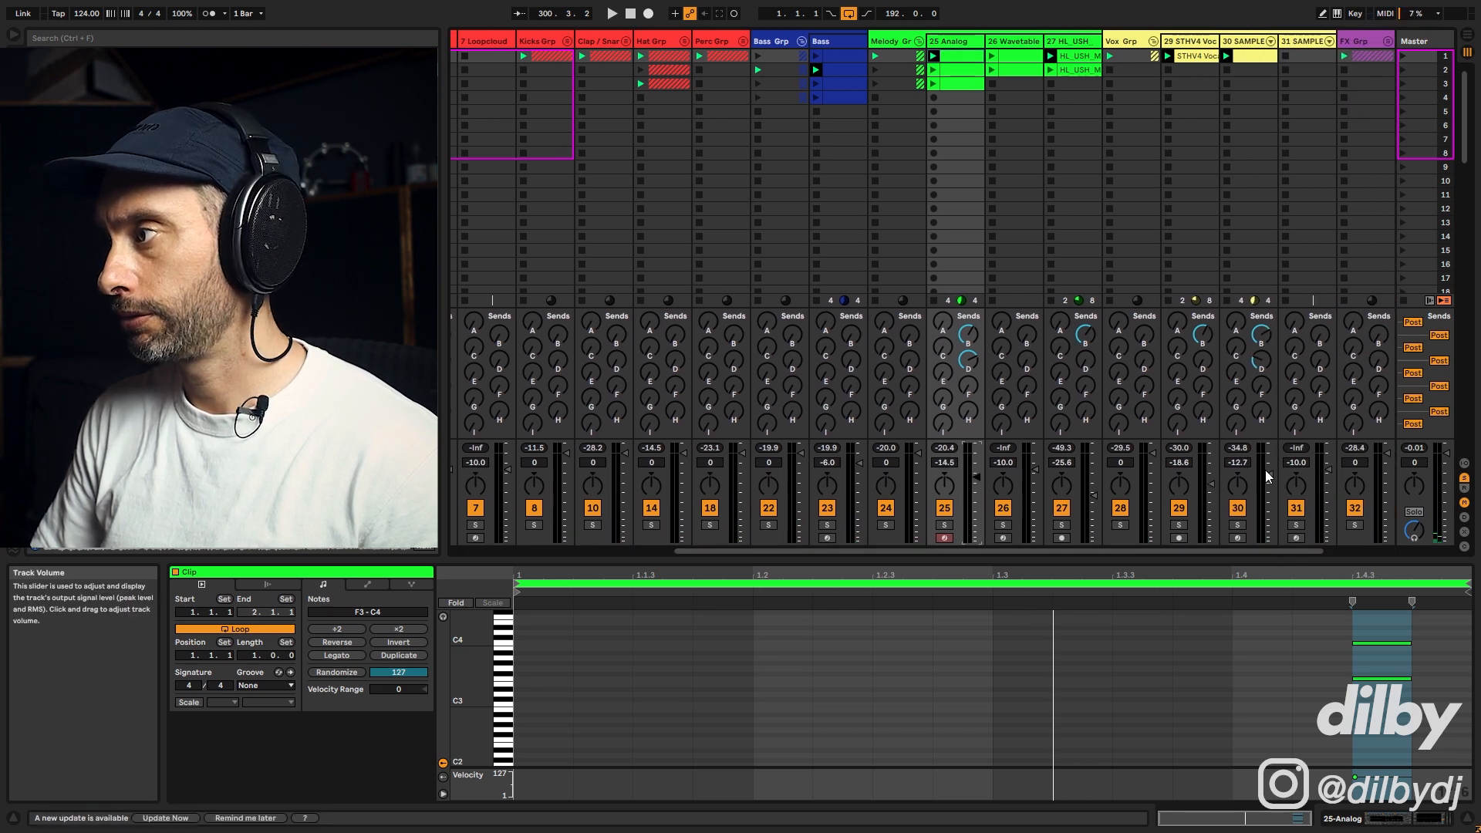
pyautogui.moveTo(1271, 470); pyautogui.dragTo(1271, 468)
pyautogui.press('space')
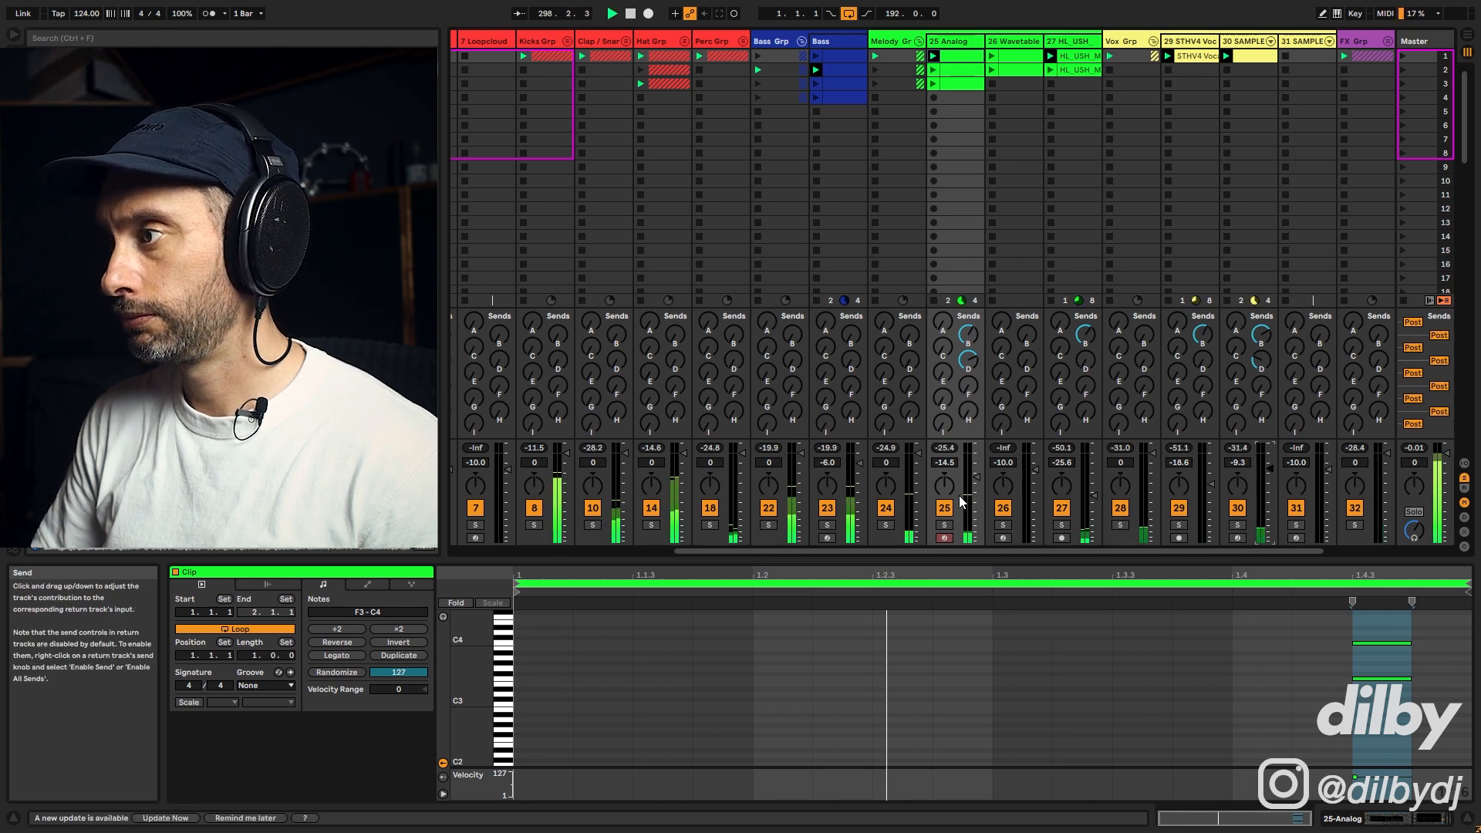
pyautogui.moveTo(977, 478); pyautogui.dragTo(977, 473)
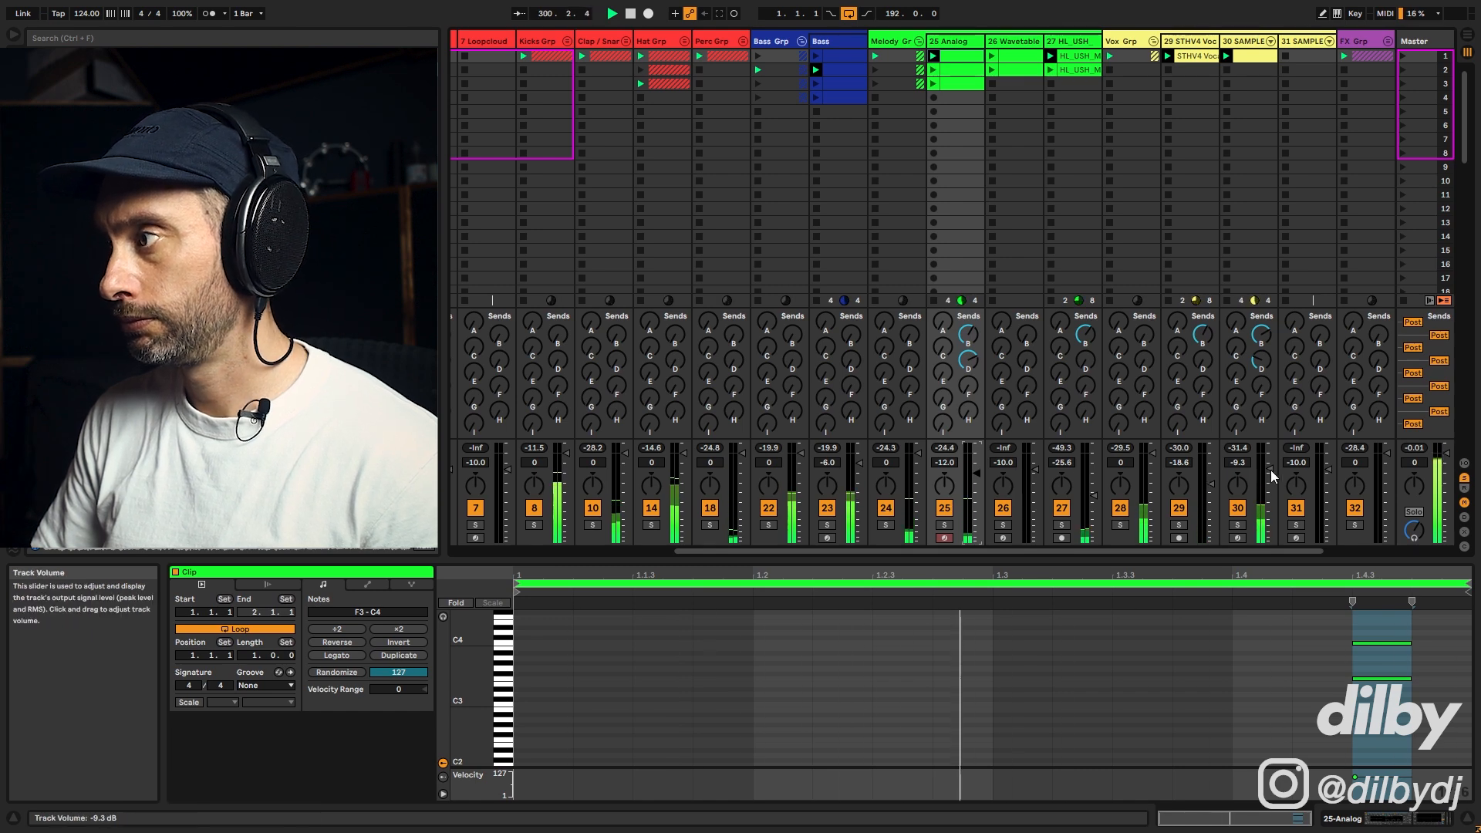
pyautogui.moveTo(1270, 469); pyautogui.dragTo(1271, 470)
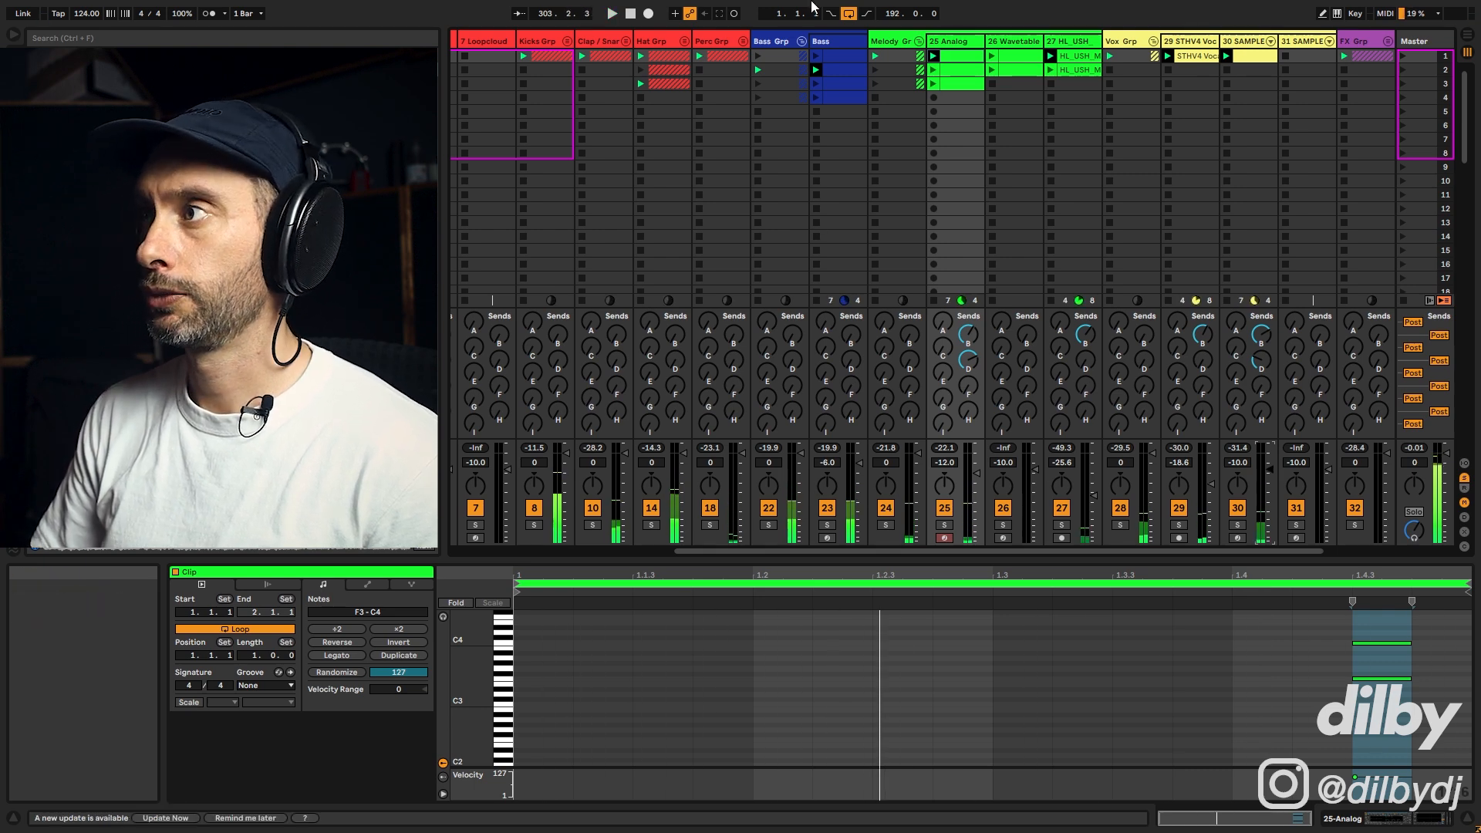
# Step: Open the chord stab clip, duplicate its loop to two bars and copy the final chord earlier into the second bar
pyautogui.doubleClick(963, 55)
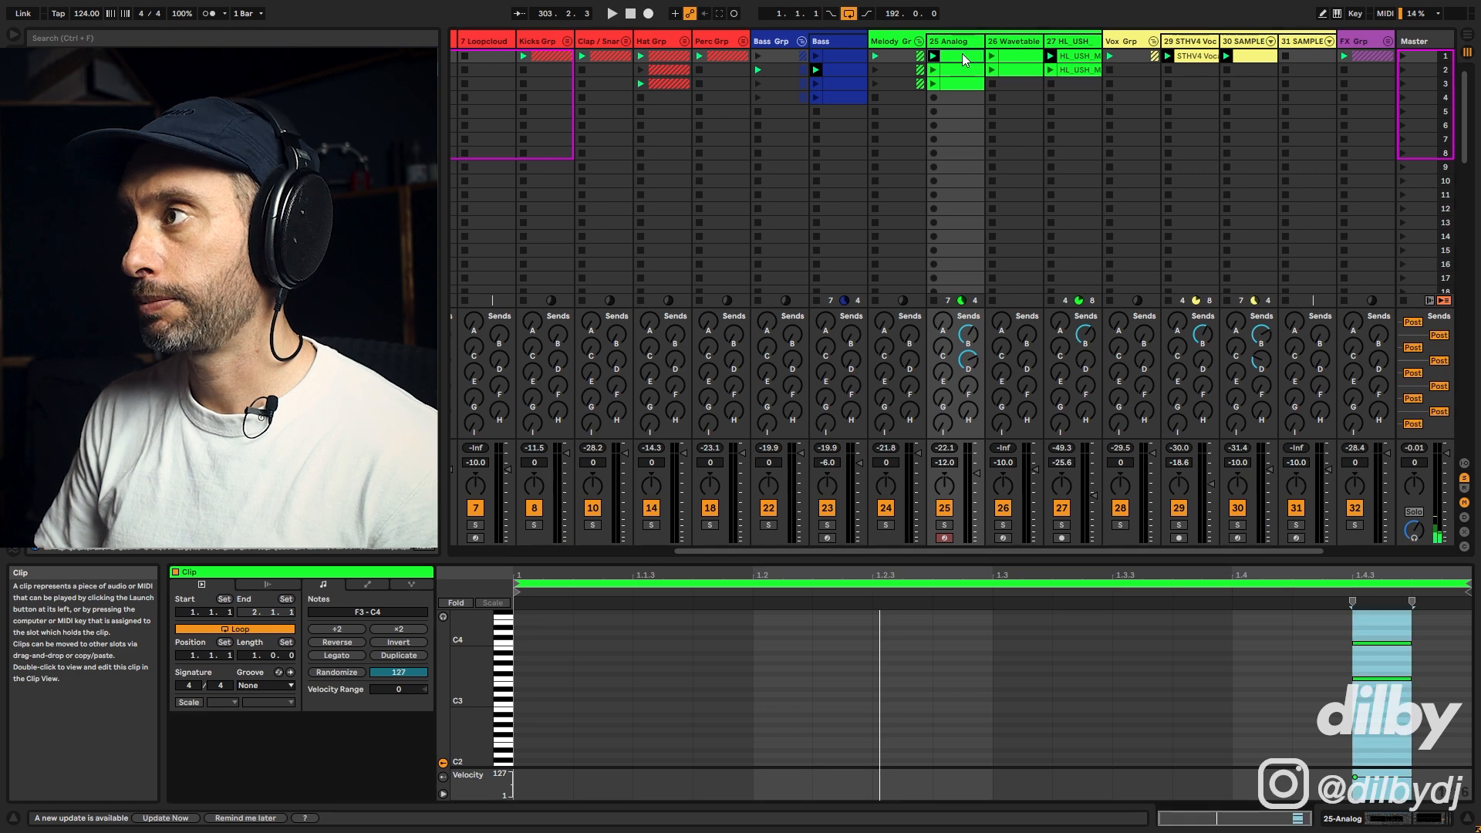
pyautogui.click(963, 57)
pyautogui.click(399, 655)
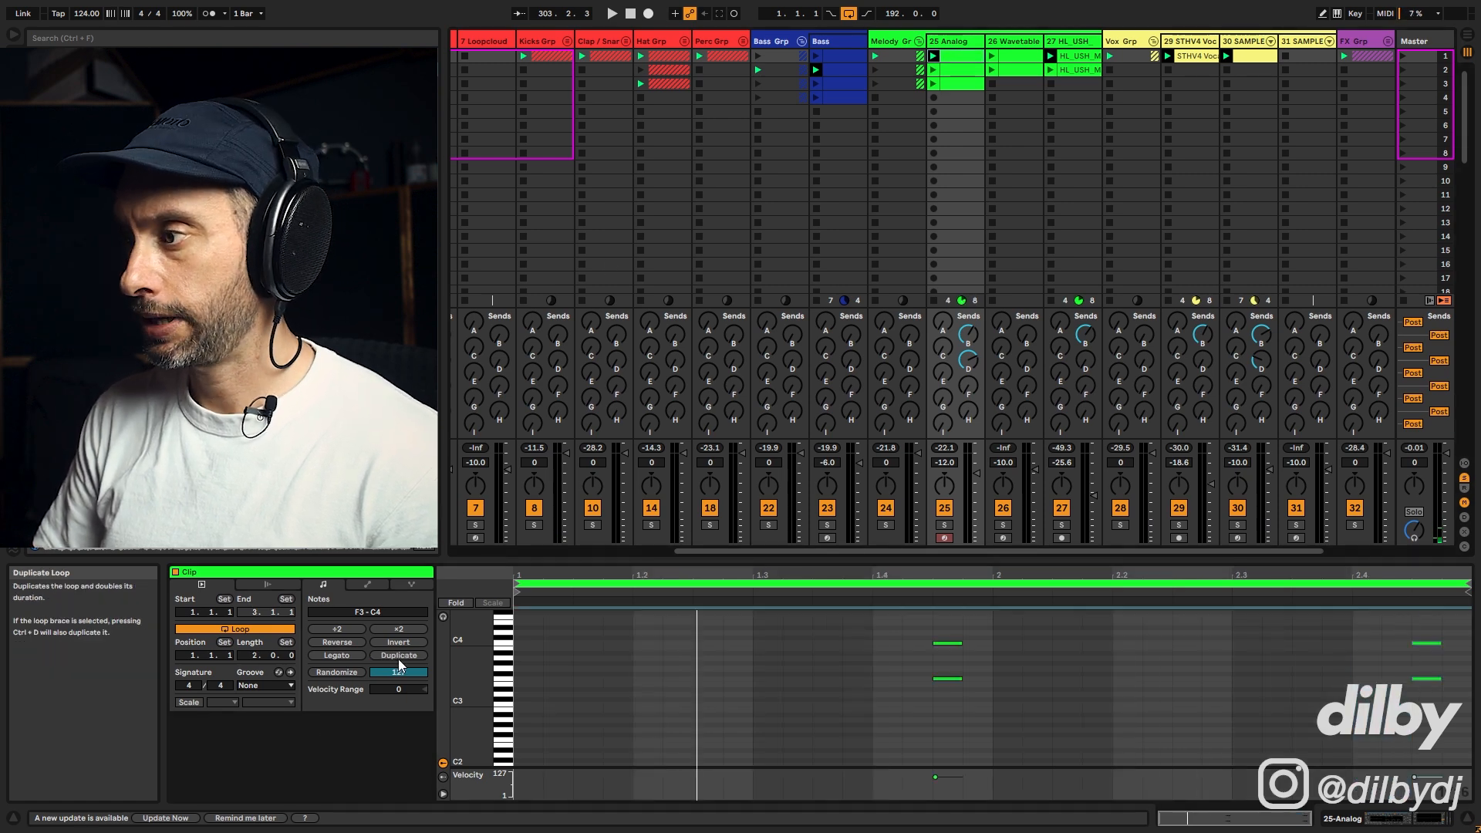
pyautogui.moveTo(1424, 650); pyautogui.dragTo(1338, 650)
pyautogui.press('space')
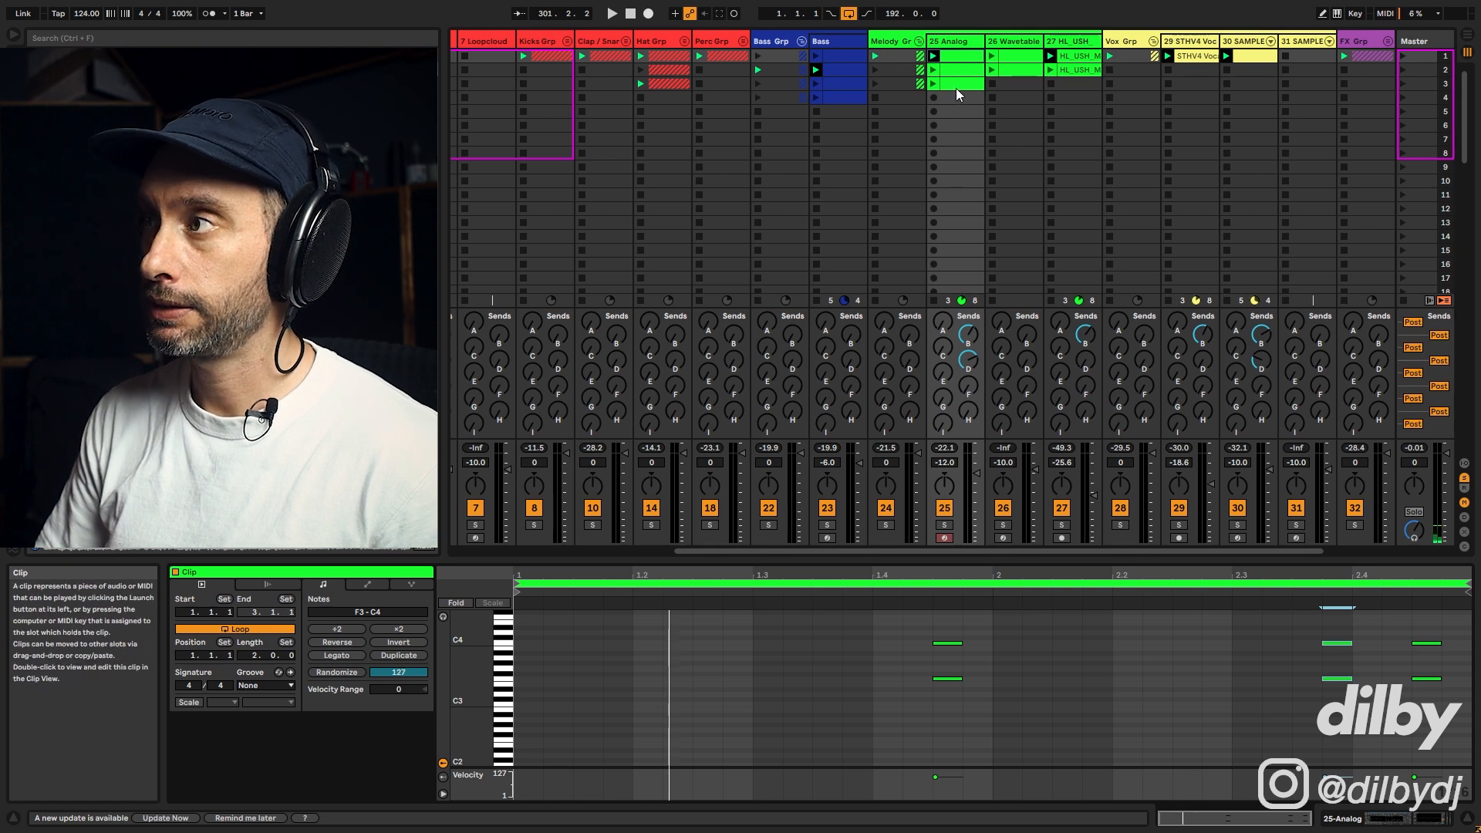
# Step: Copy the chord to new positions near beats 1.3 and 2.2.4 of the chord stab clip and audition it
pyautogui.click(956, 86)
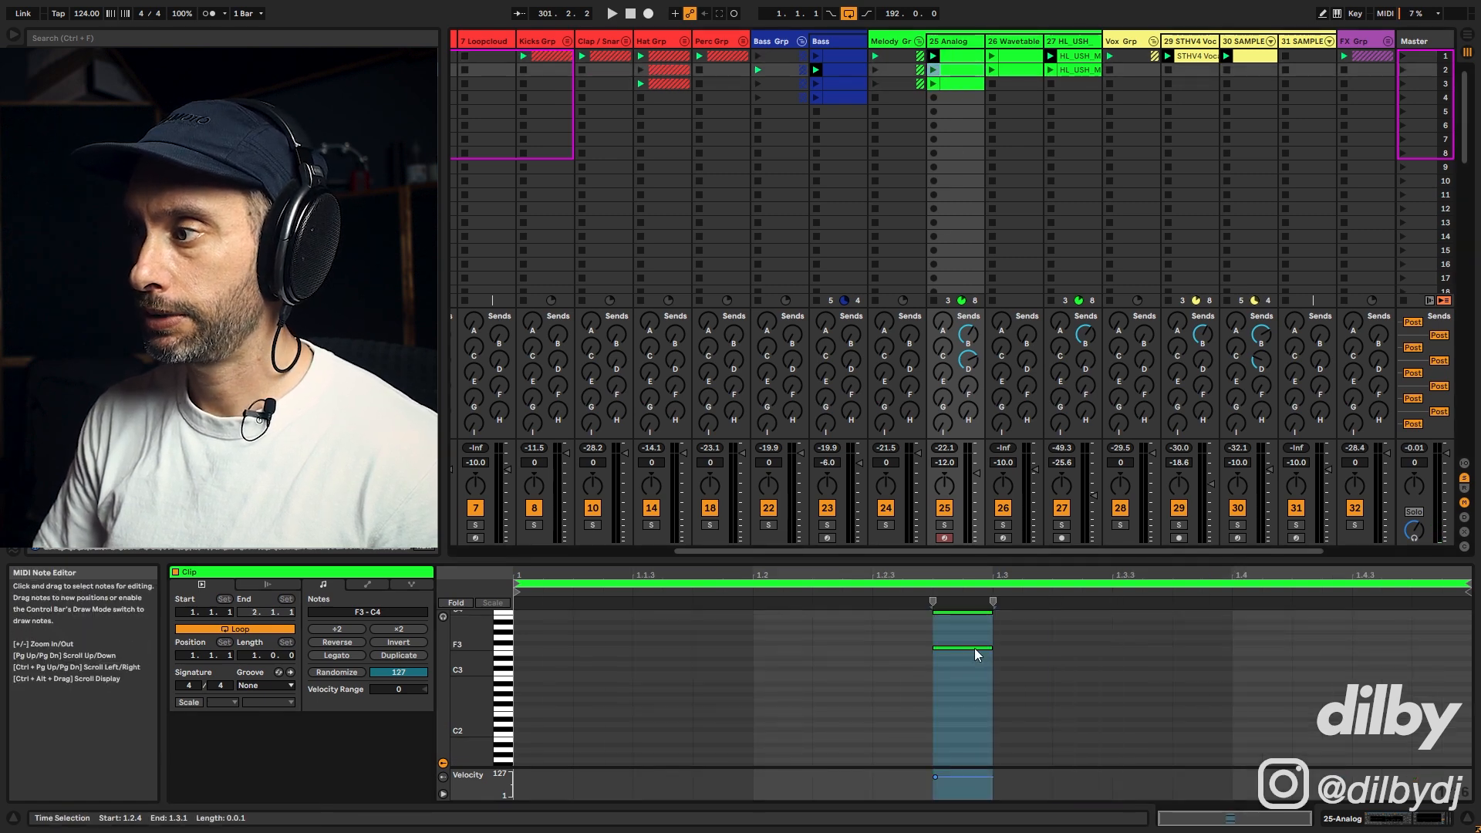
pyautogui.click(969, 56)
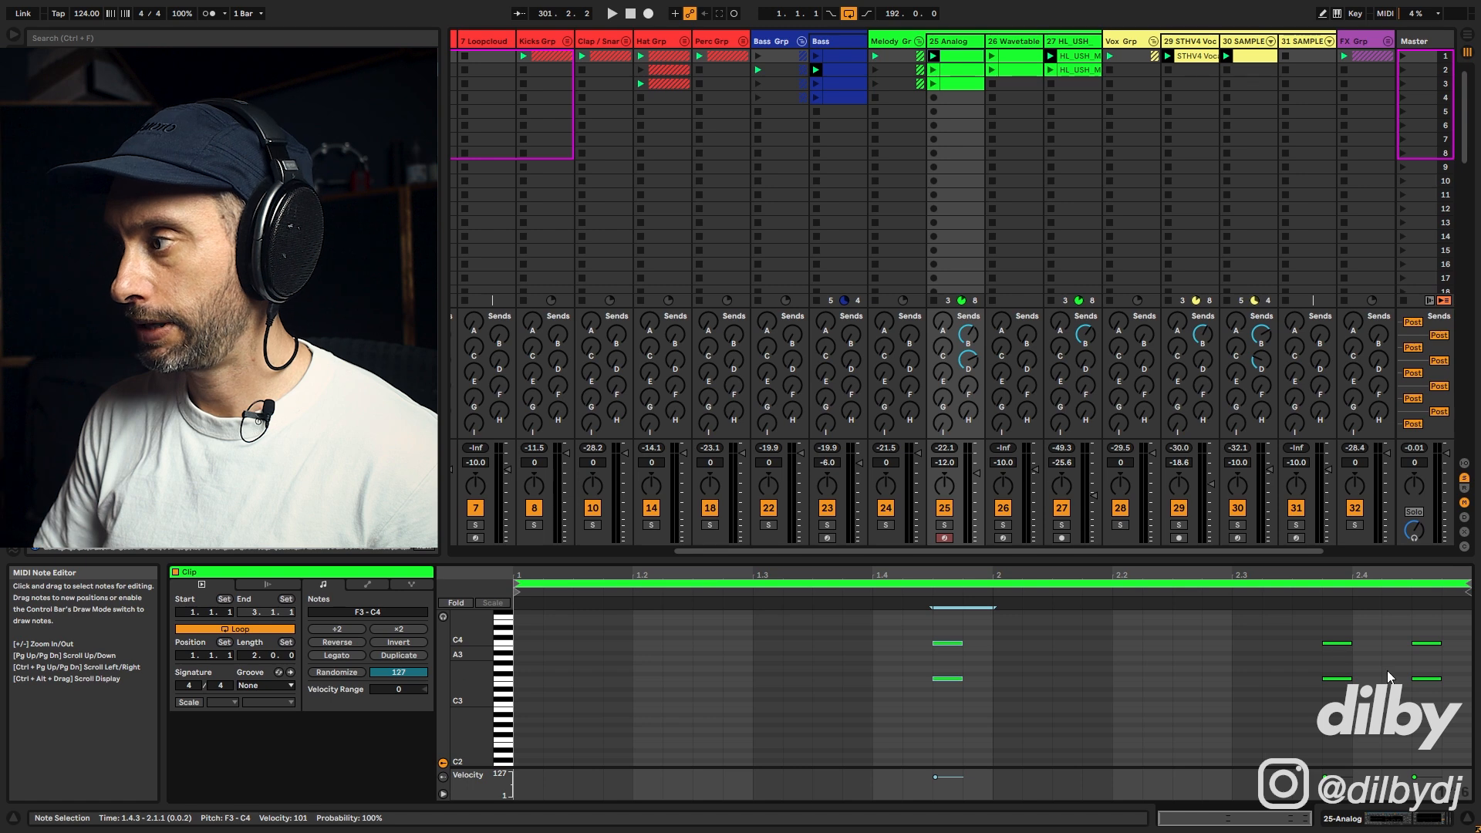
pyautogui.click(1322, 634)
pyautogui.moveTo(1351, 643); pyautogui.dragTo(752, 650)
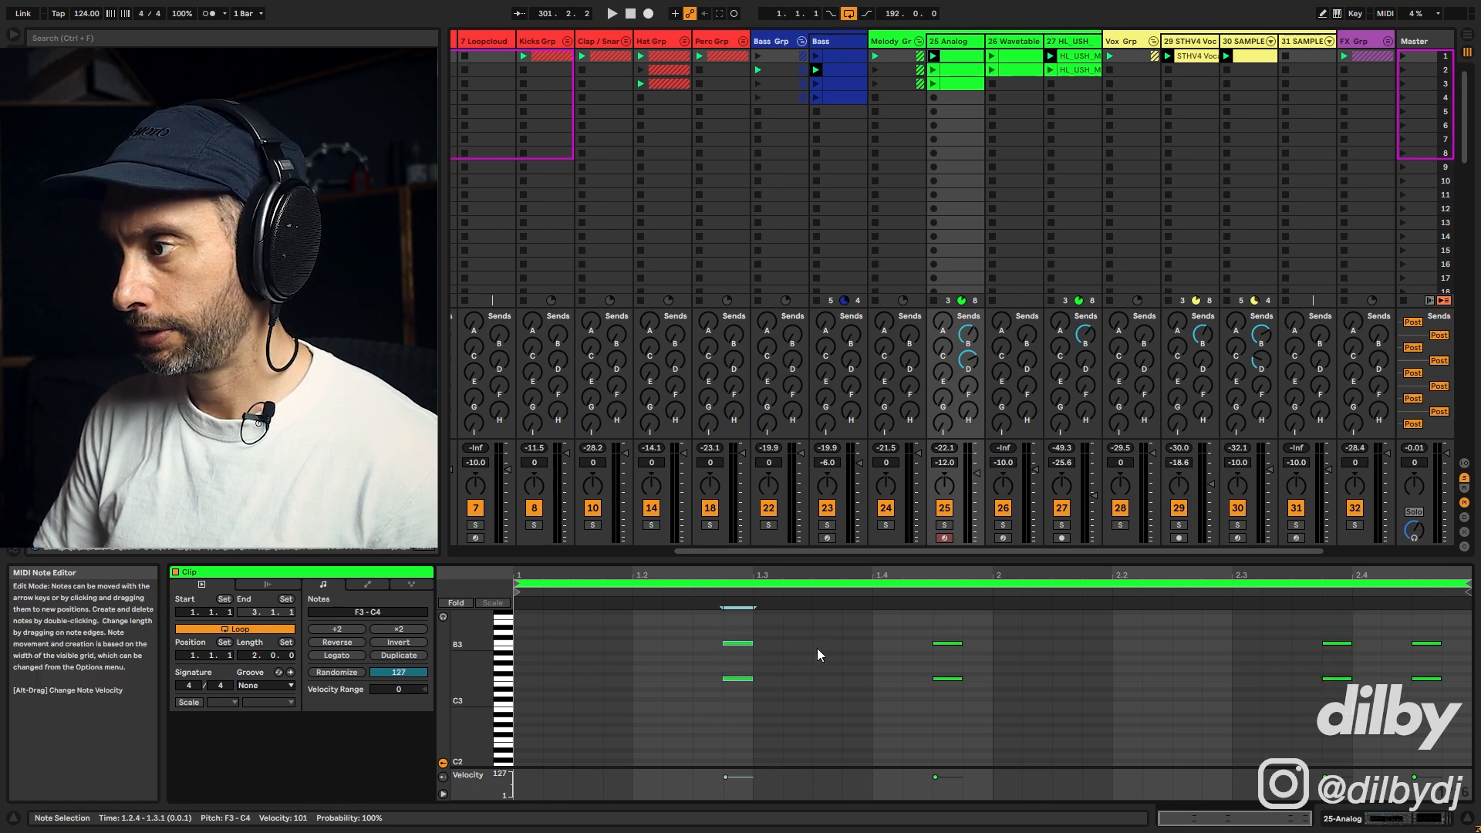
pyautogui.moveTo(989, 717); pyautogui.dragTo(939, 633)
pyautogui.moveTo(957, 679); pyautogui.dragTo(1235, 678)
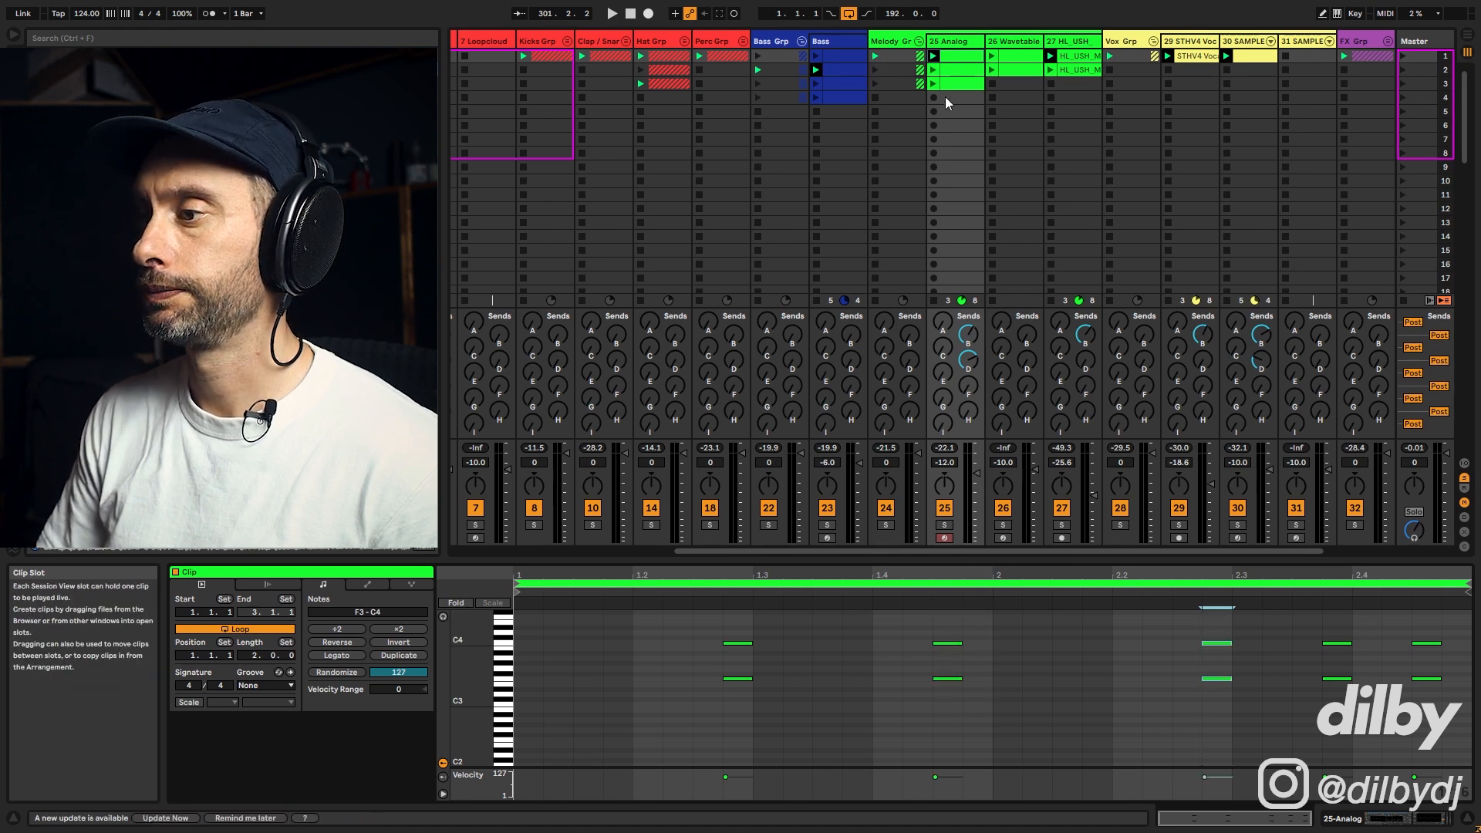
pyautogui.press('space')
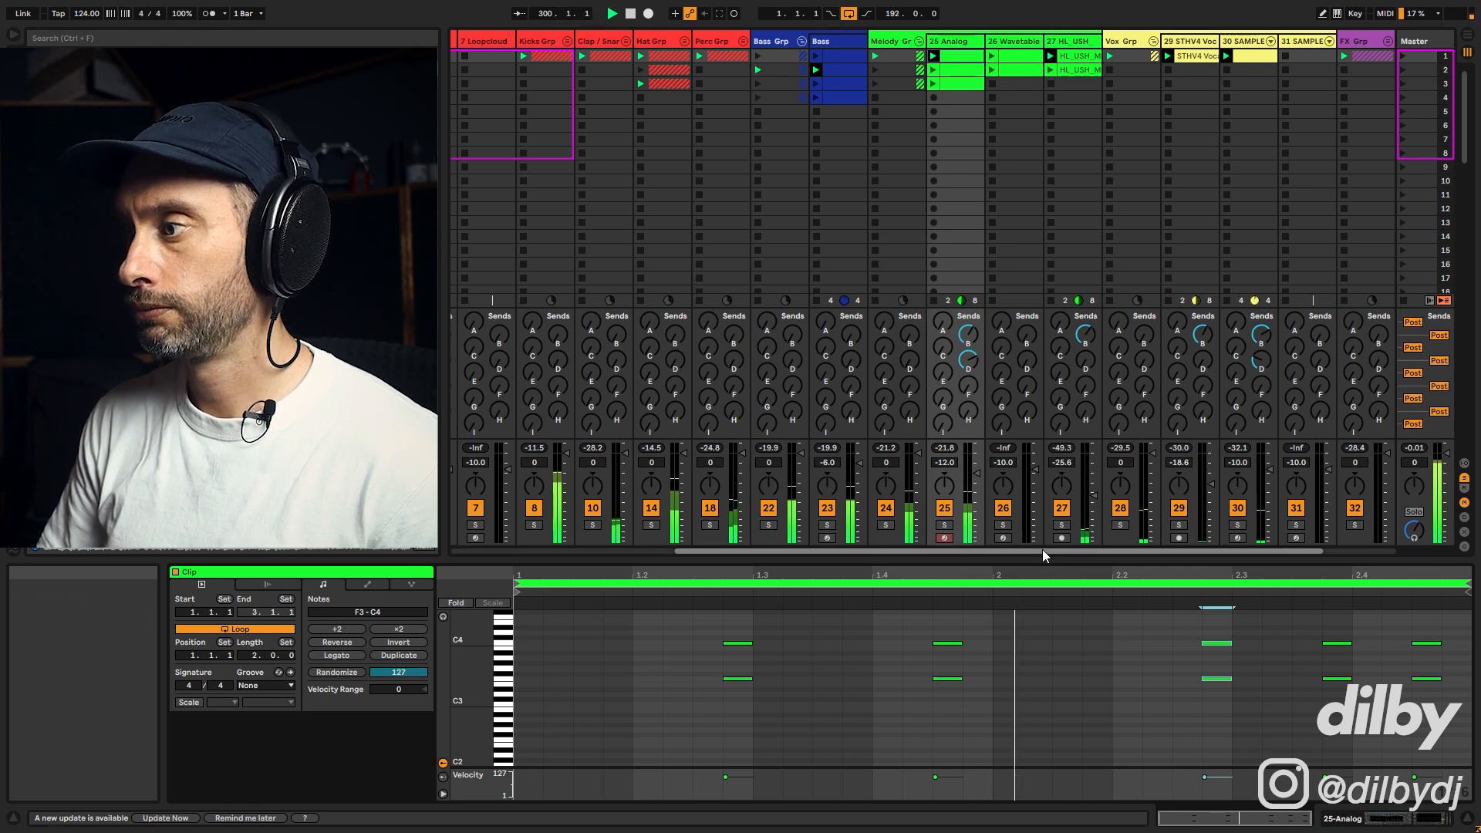
pyautogui.moveTo(1264, 694); pyautogui.dragTo(1183, 614)
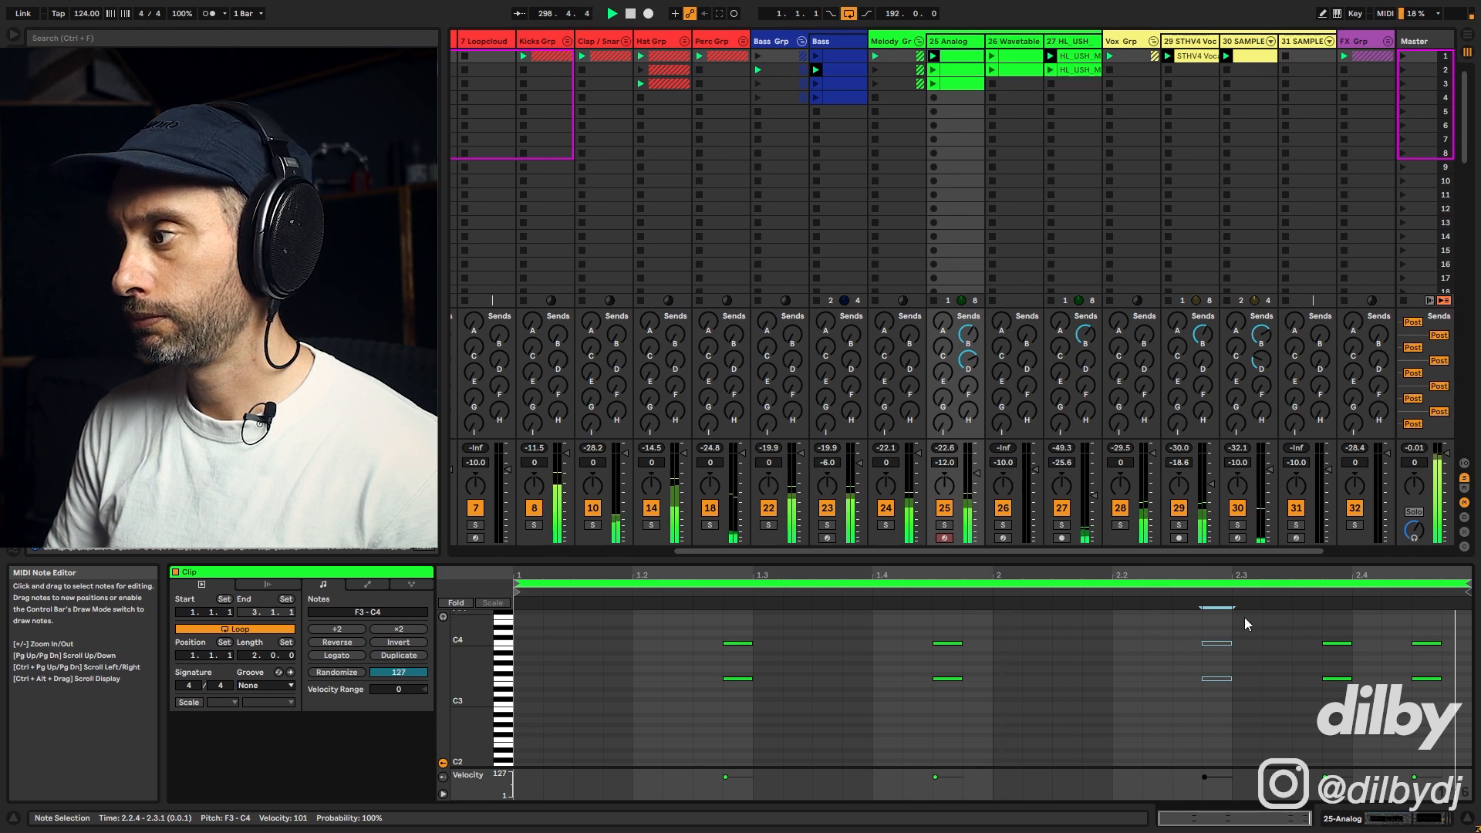
pyautogui.moveTo(1265, 708); pyautogui.dragTo(1197, 627)
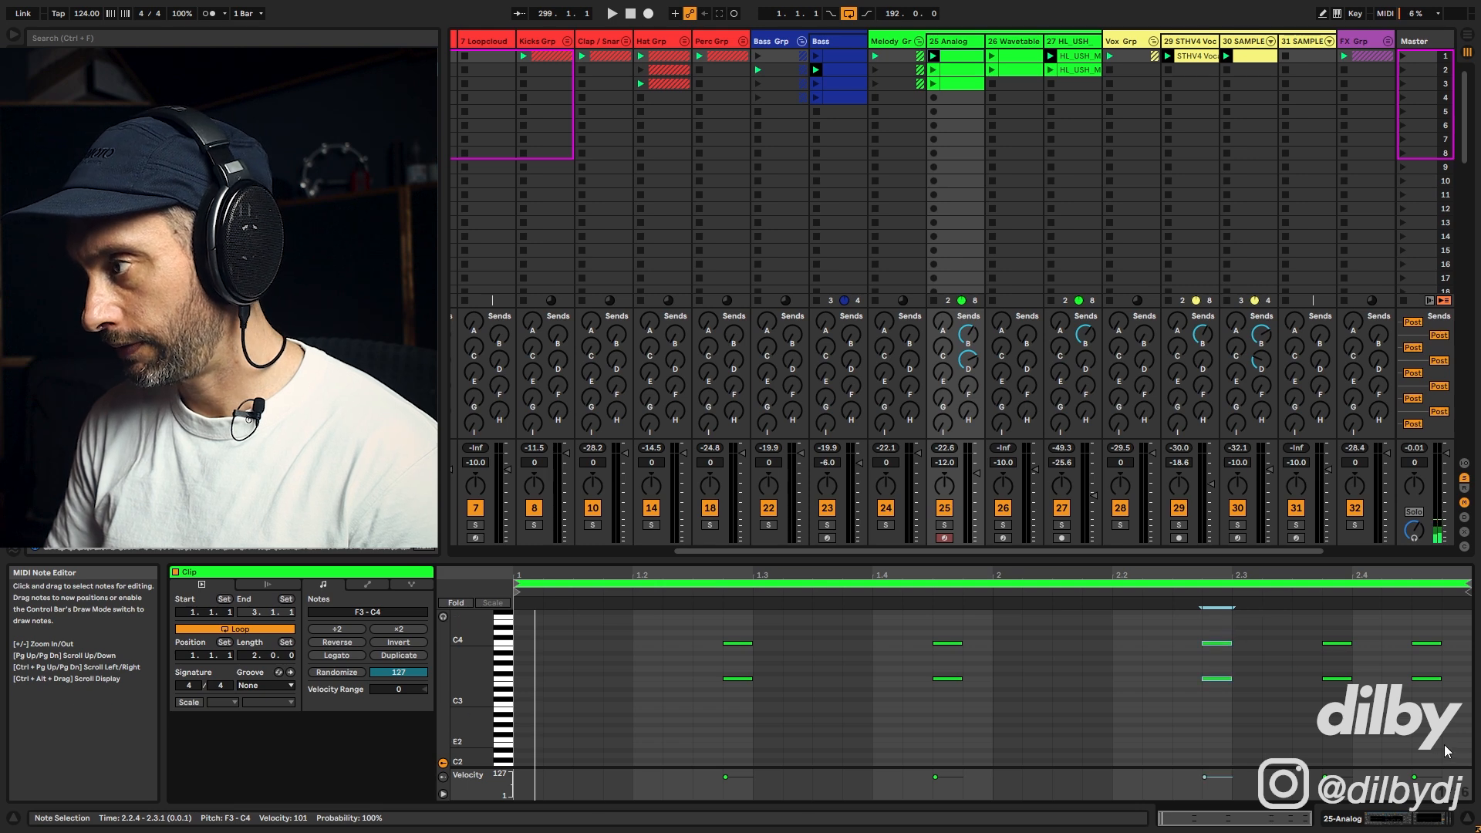
pyautogui.moveTo(1447, 723); pyautogui.dragTo(1312, 618)
pyautogui.press('space')
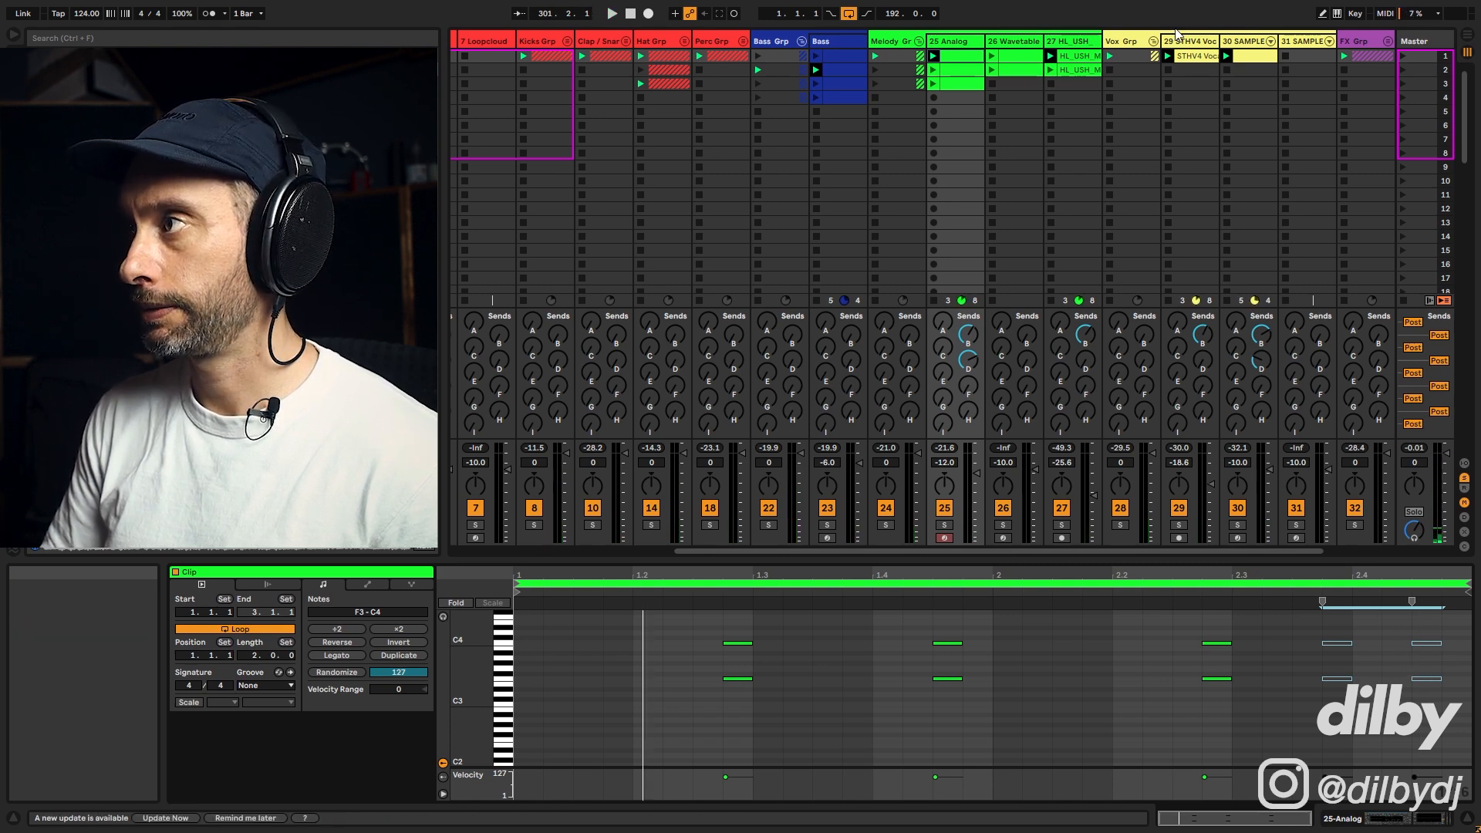
pyautogui.click(1194, 56)
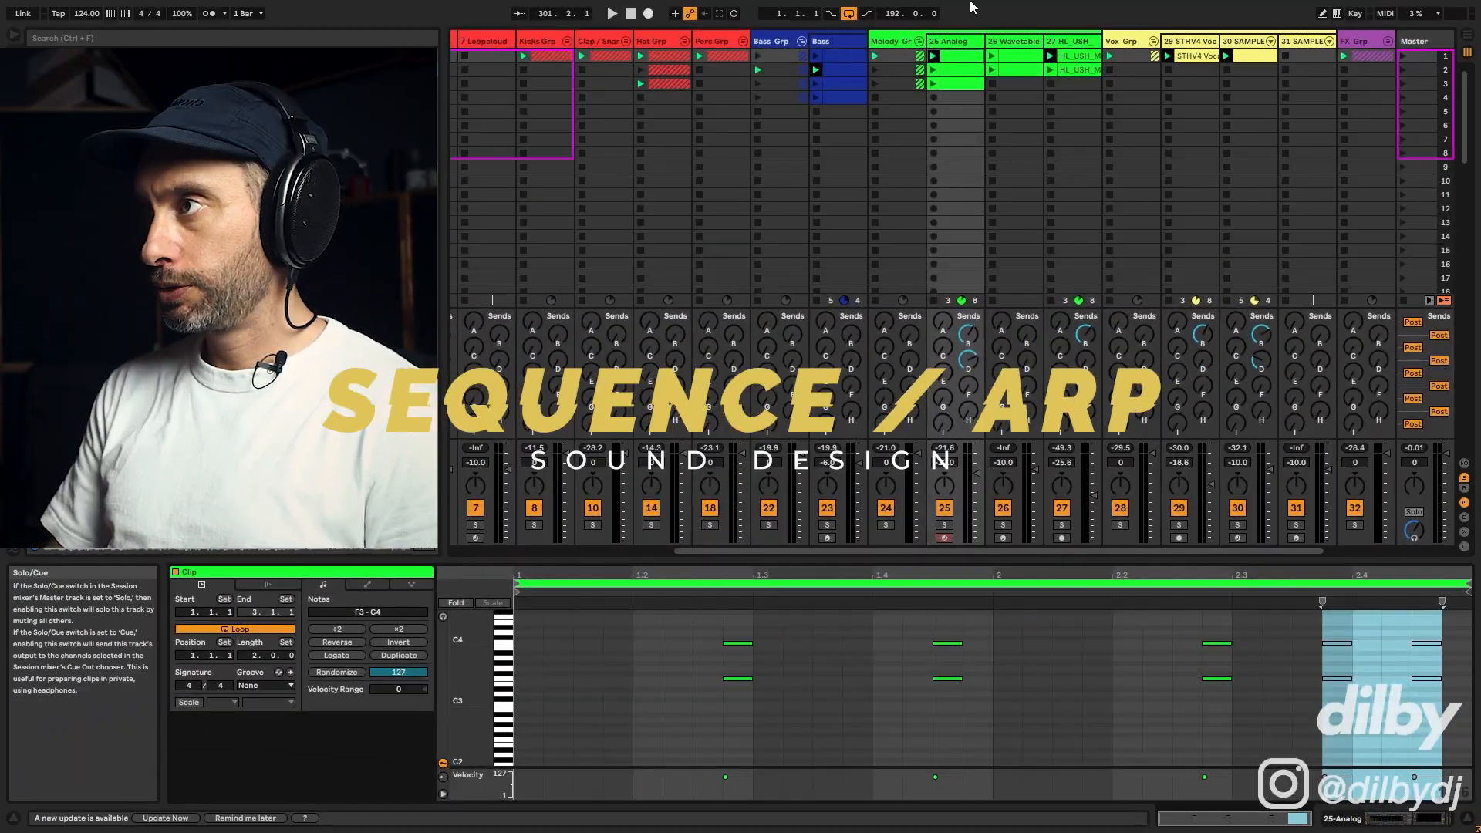
# Step: Audition track 26's Wavetable sequence clips, toggling the track's solo
pyautogui.click(1002, 526)
pyautogui.click(992, 56)
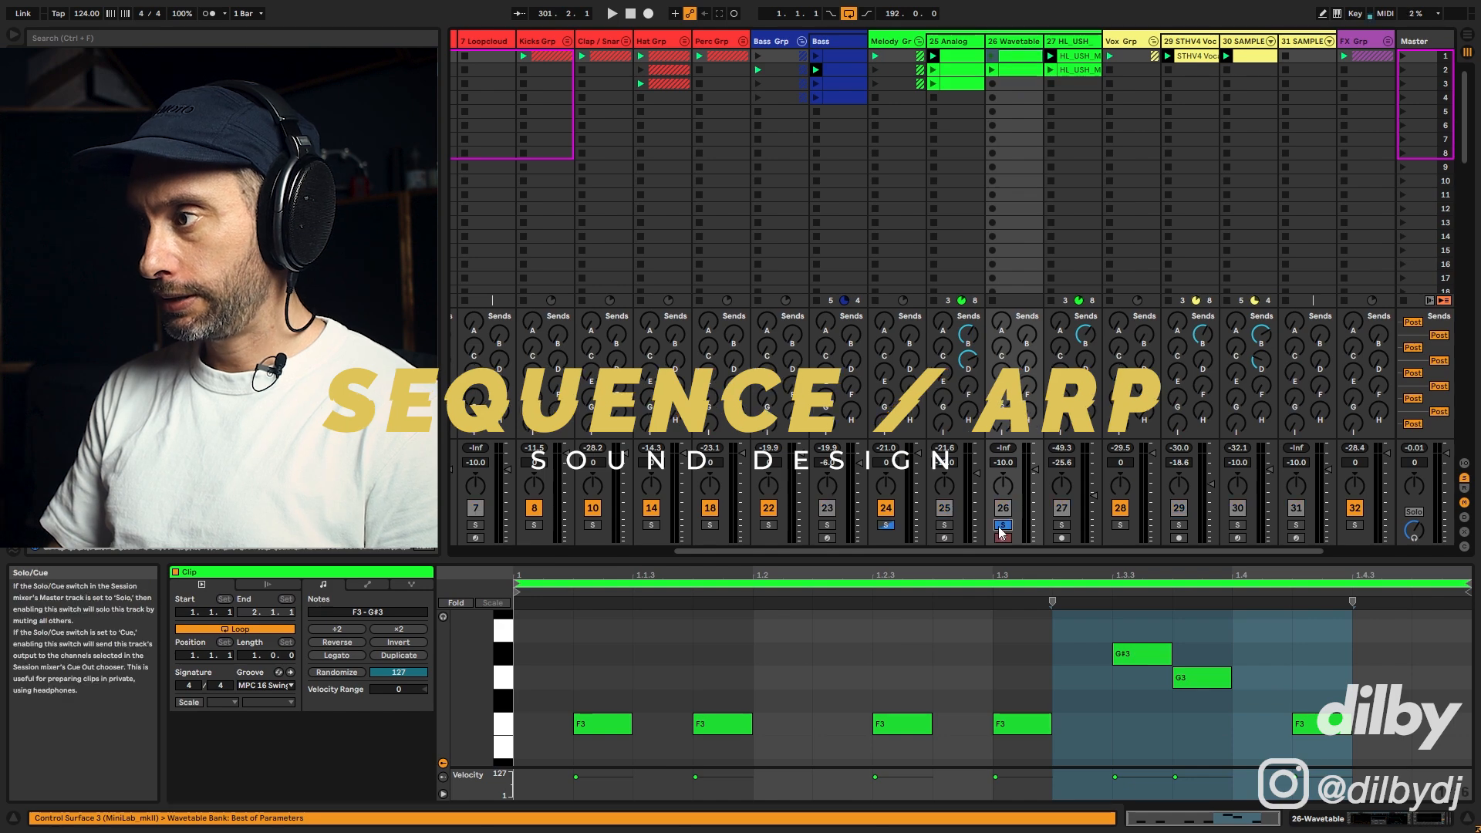
pyautogui.click(993, 70)
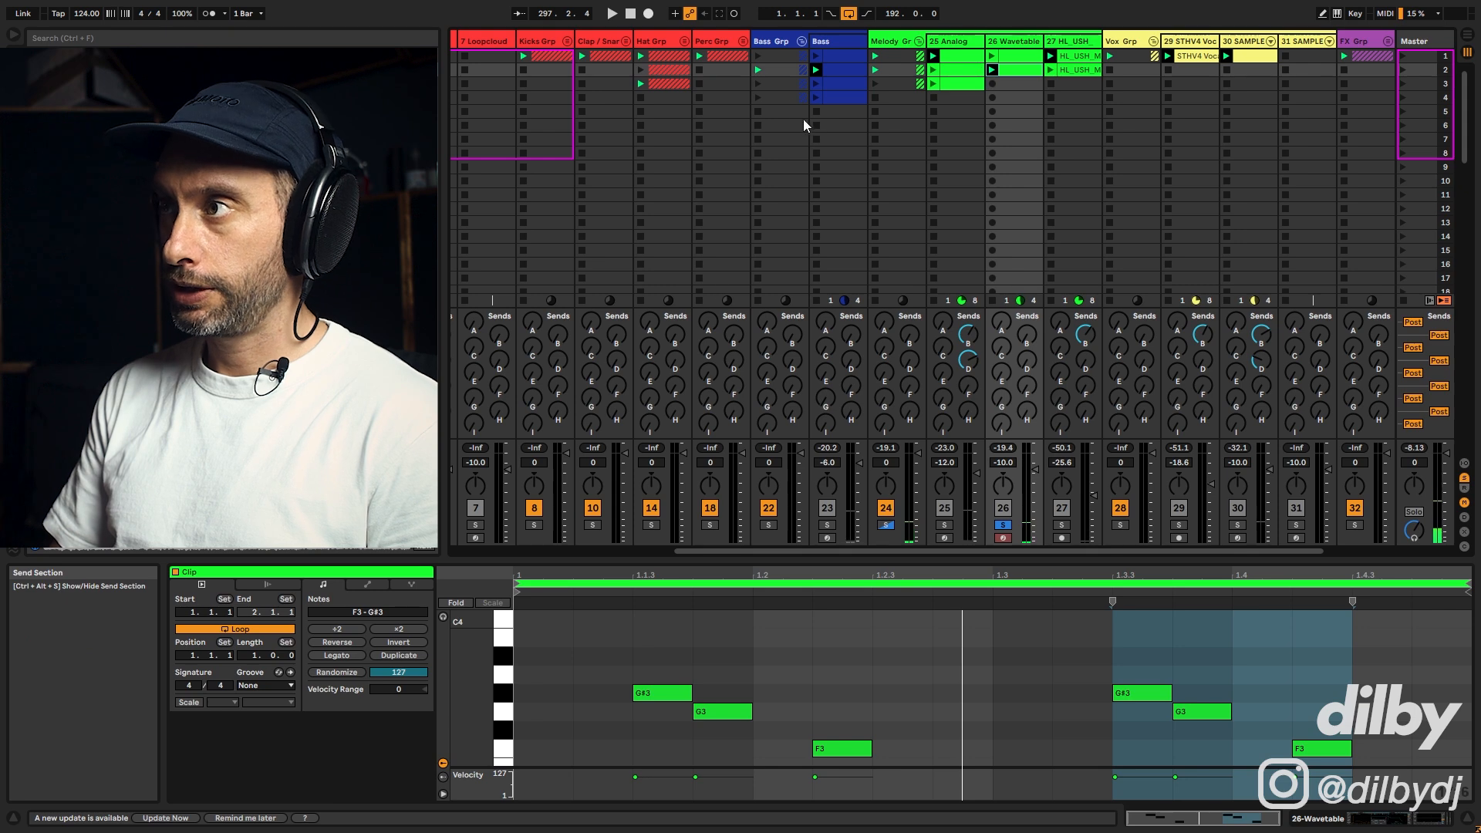
pyautogui.click(1004, 525)
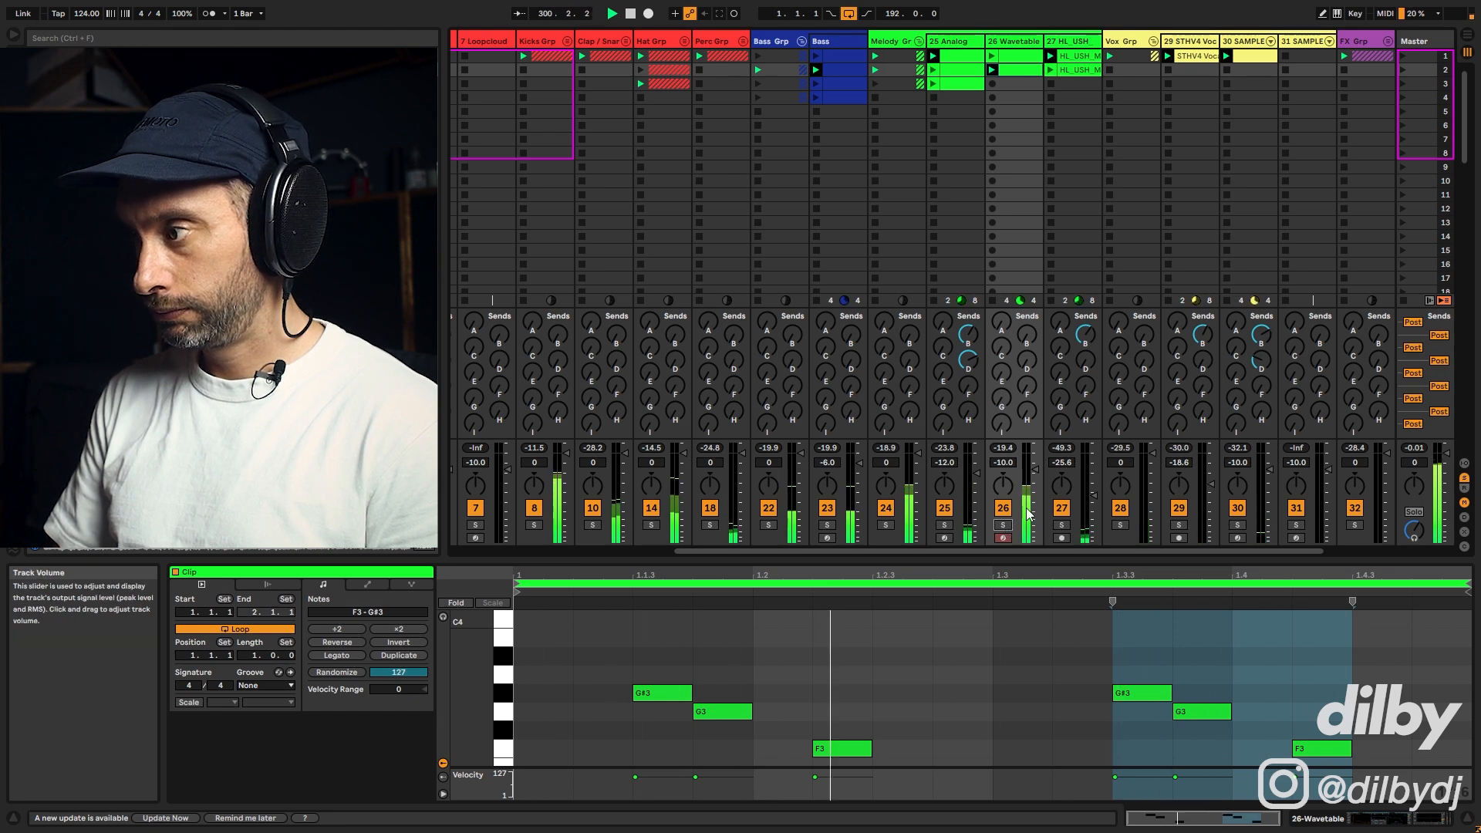
pyautogui.click(992, 57)
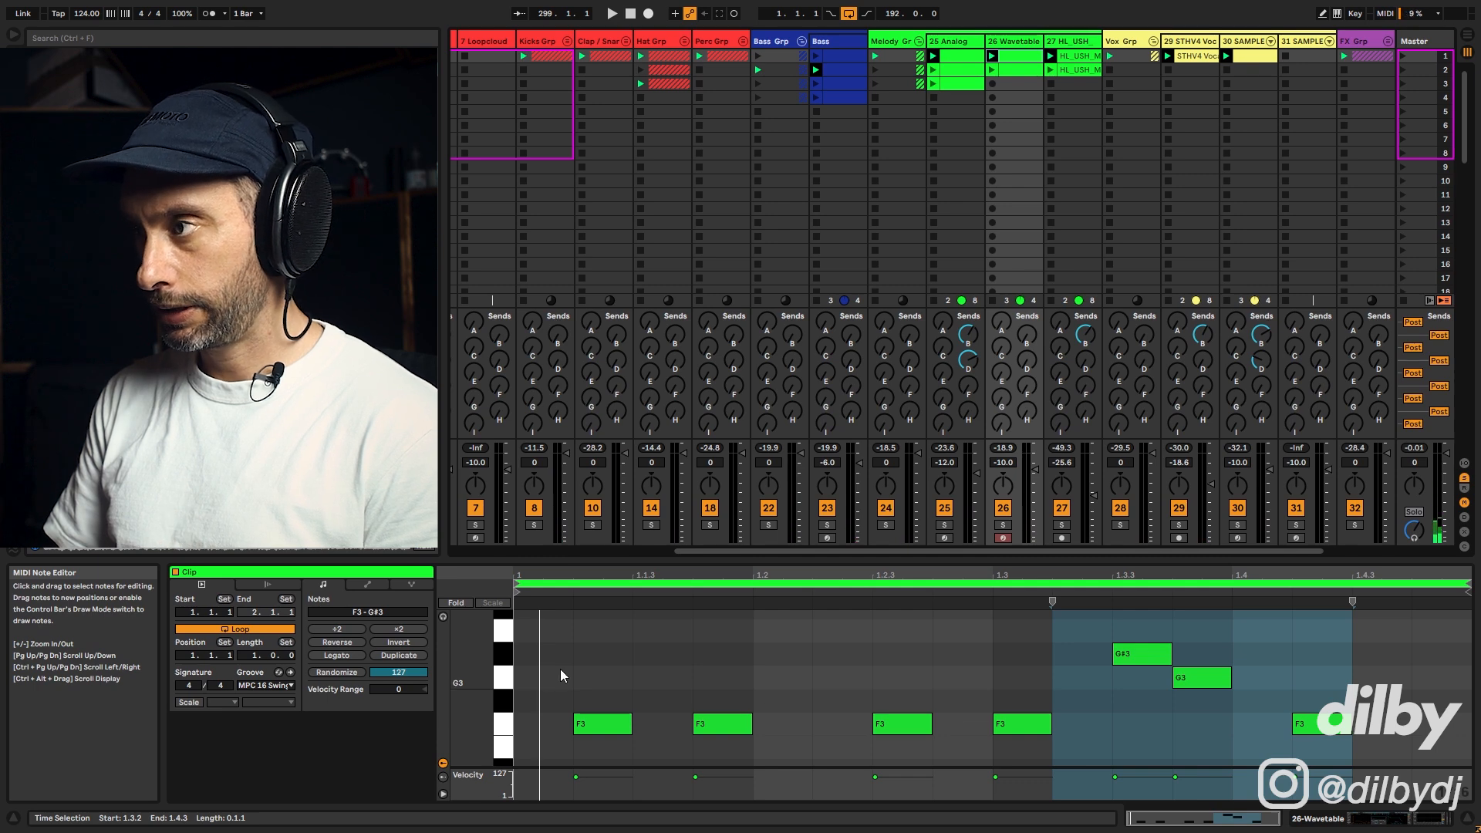
# Step: Copy track 26's first sequence clip into the third slot, then launch and open the copy
pyautogui.moveTo(1021, 57); pyautogui.dragTo(1022, 87)
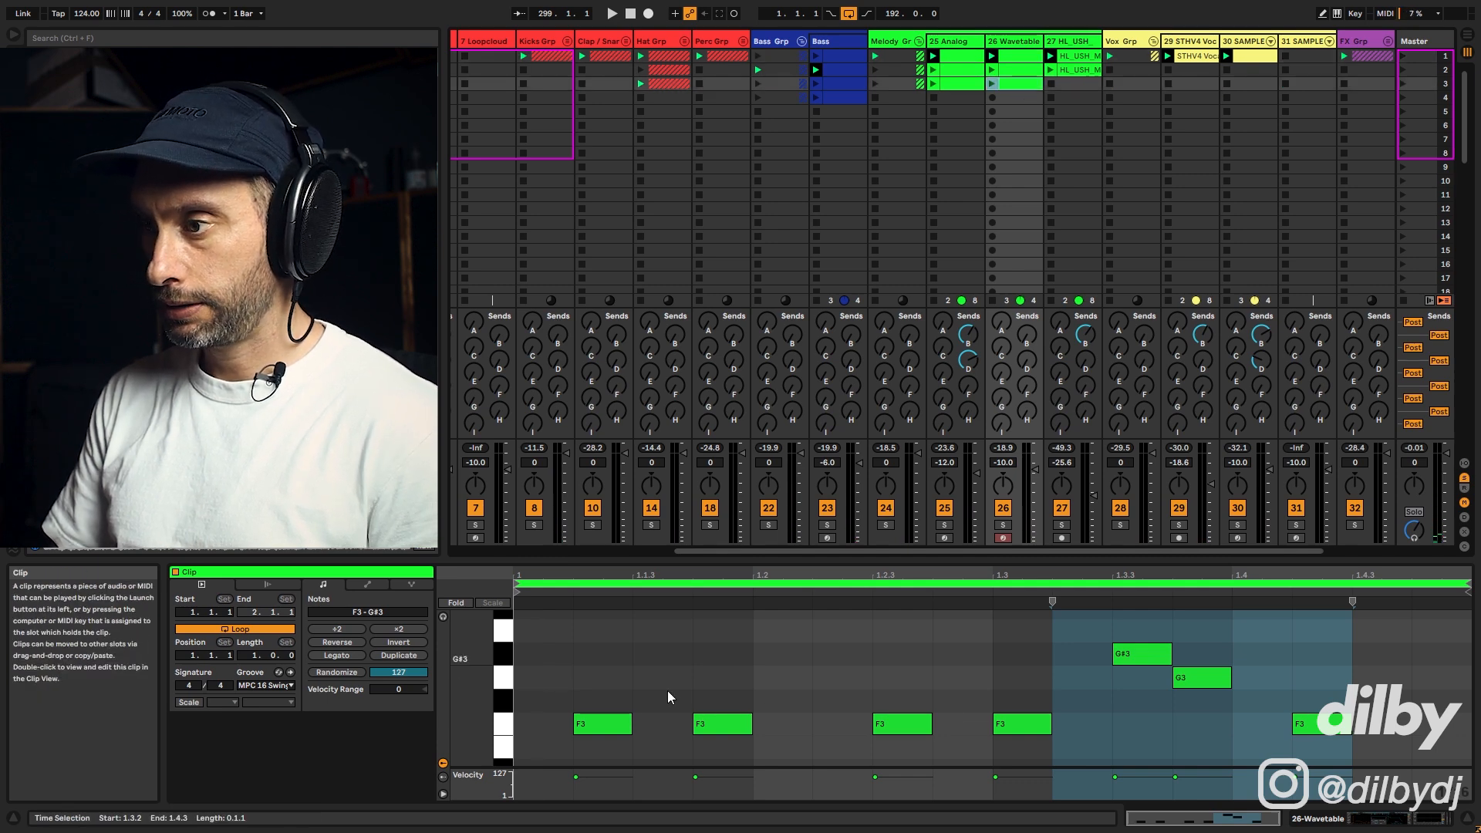
pyautogui.moveTo(595, 701); pyautogui.dragTo(1065, 761)
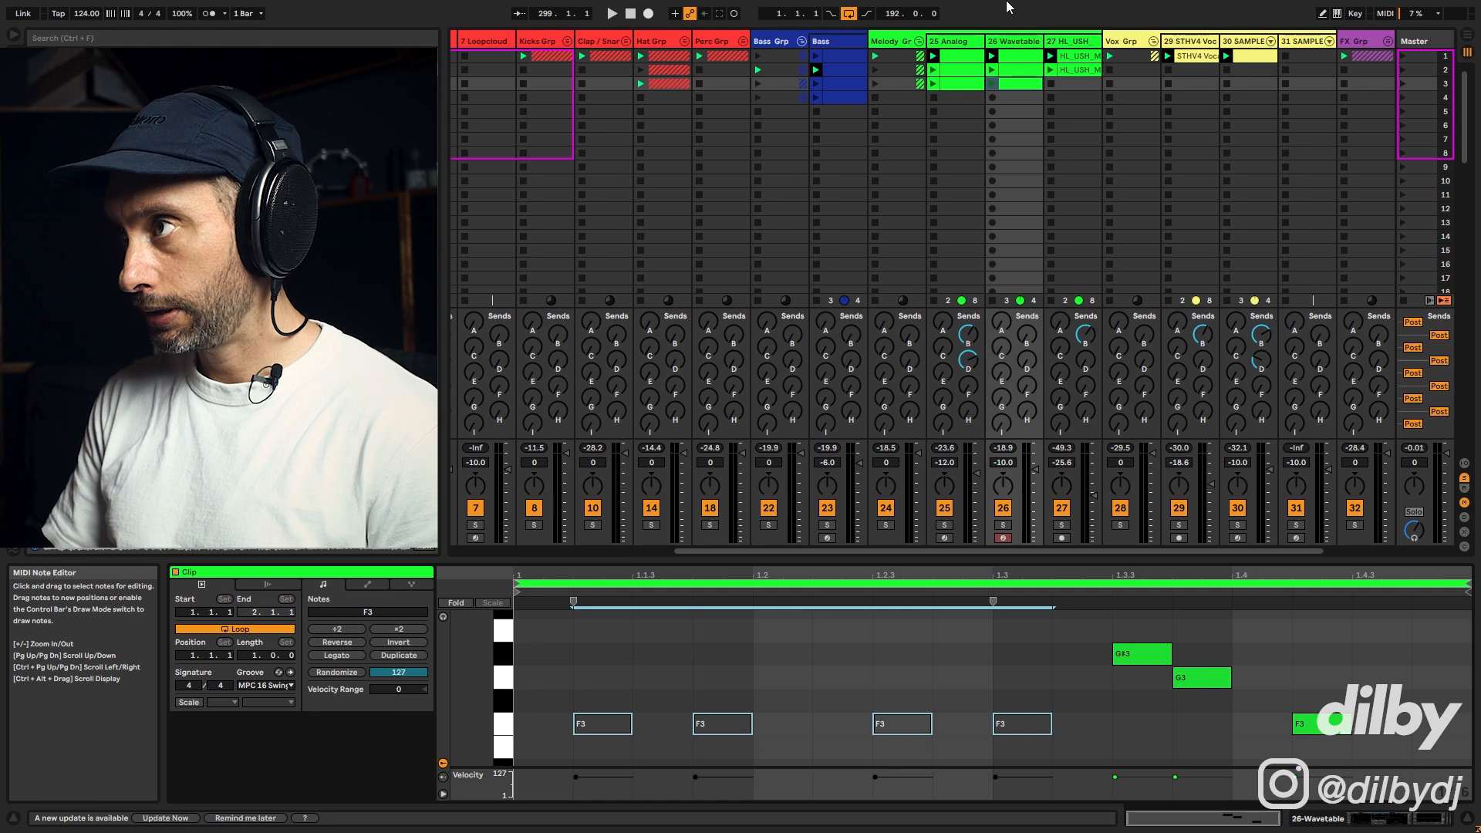
pyautogui.press('space')
pyautogui.click(993, 83)
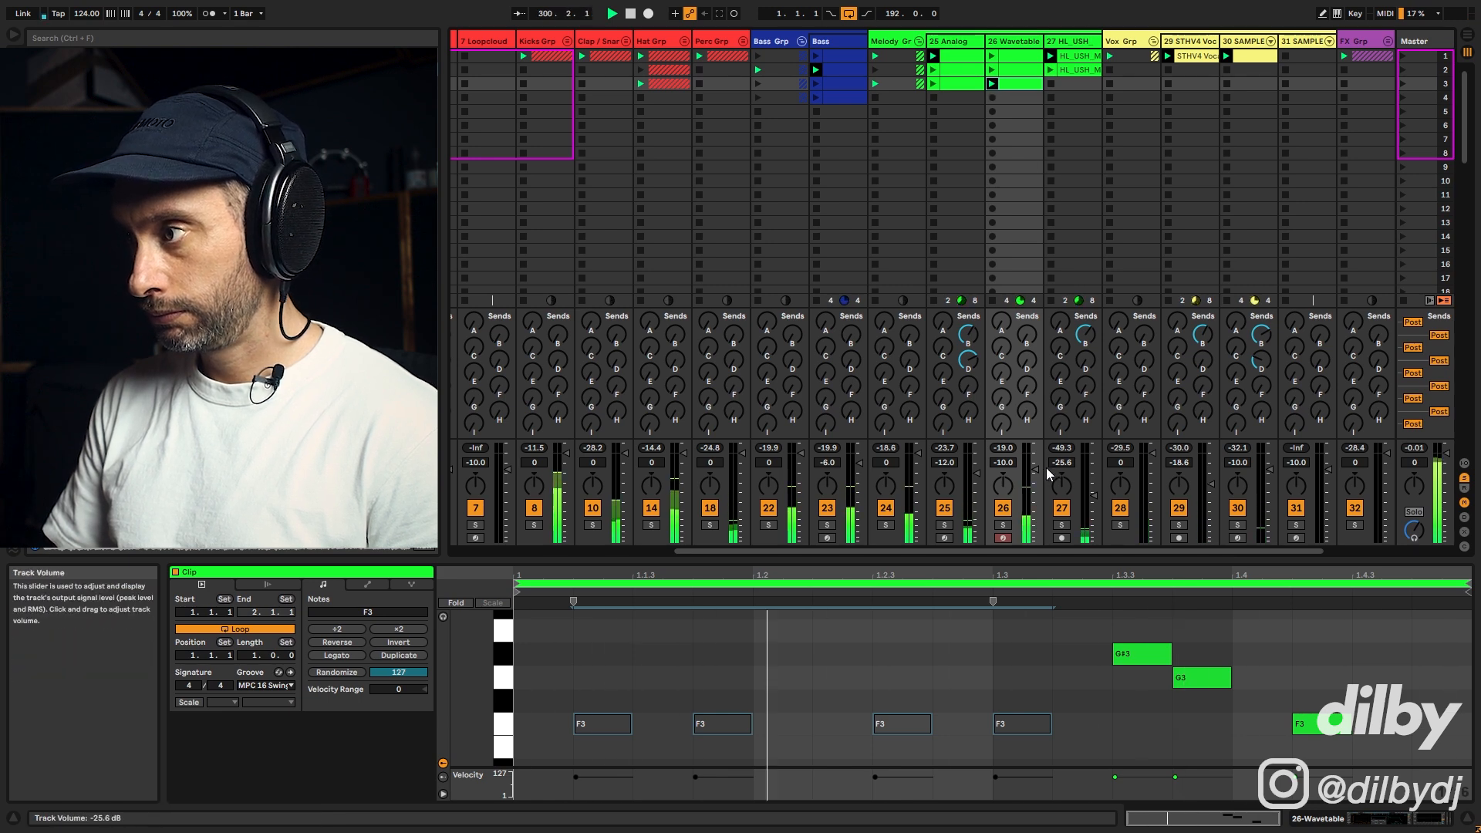
pyautogui.doubleClick(1017, 85)
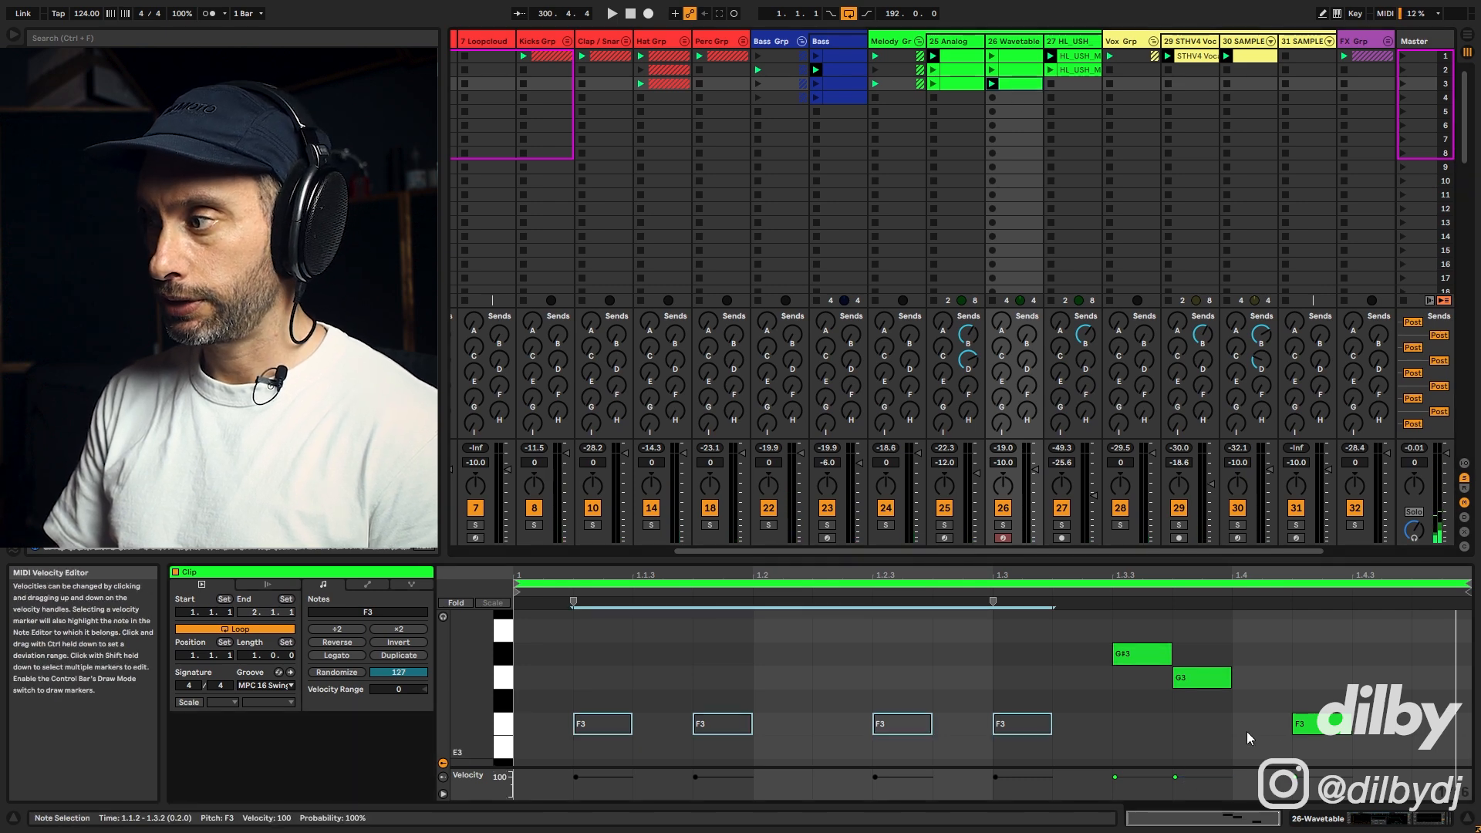
# Step: Set the new clip's loop length to 2 bars
pyautogui.click(255, 656)
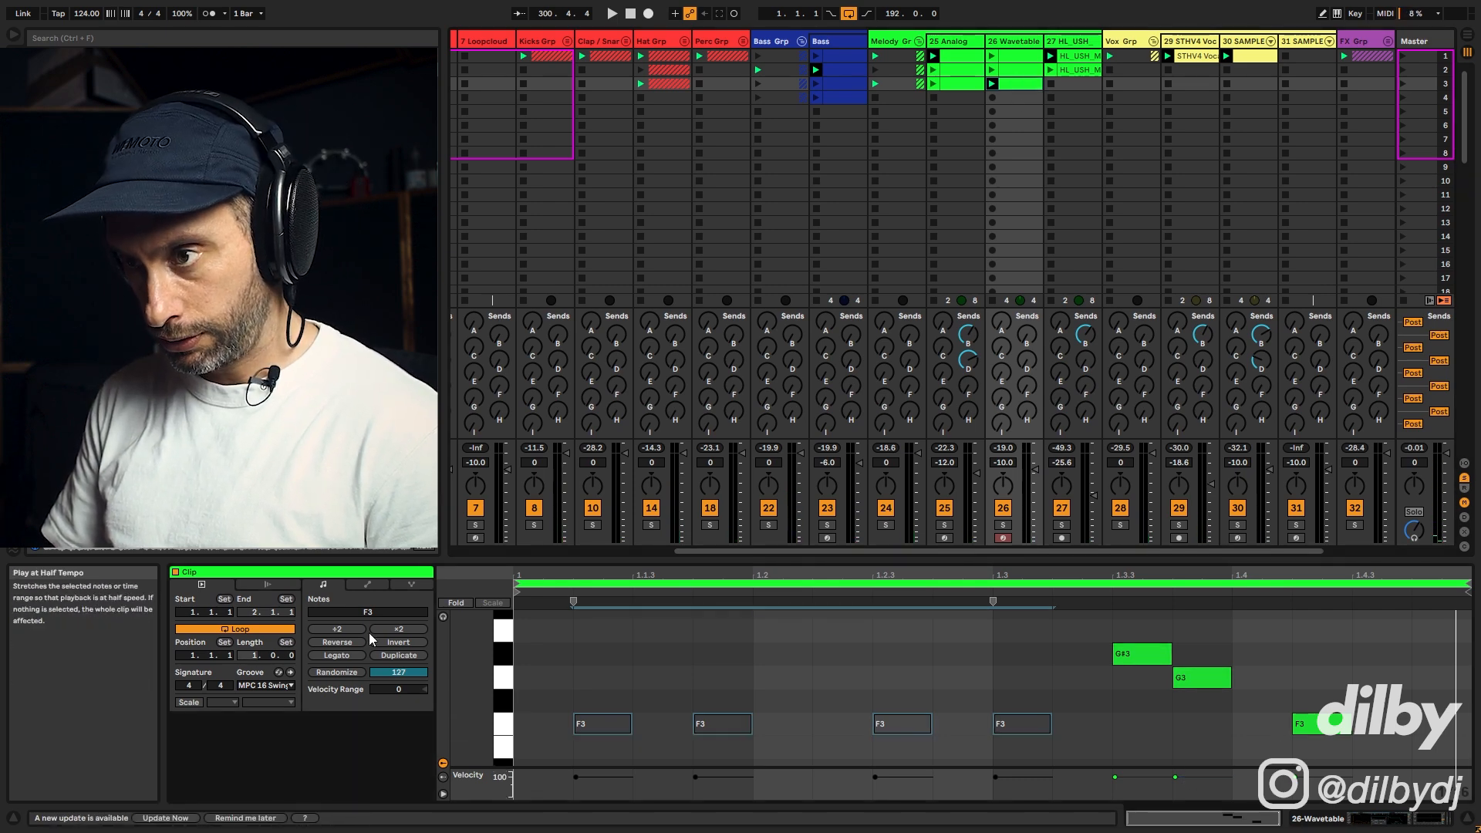
pyautogui.write('2')
pyautogui.press('Return')
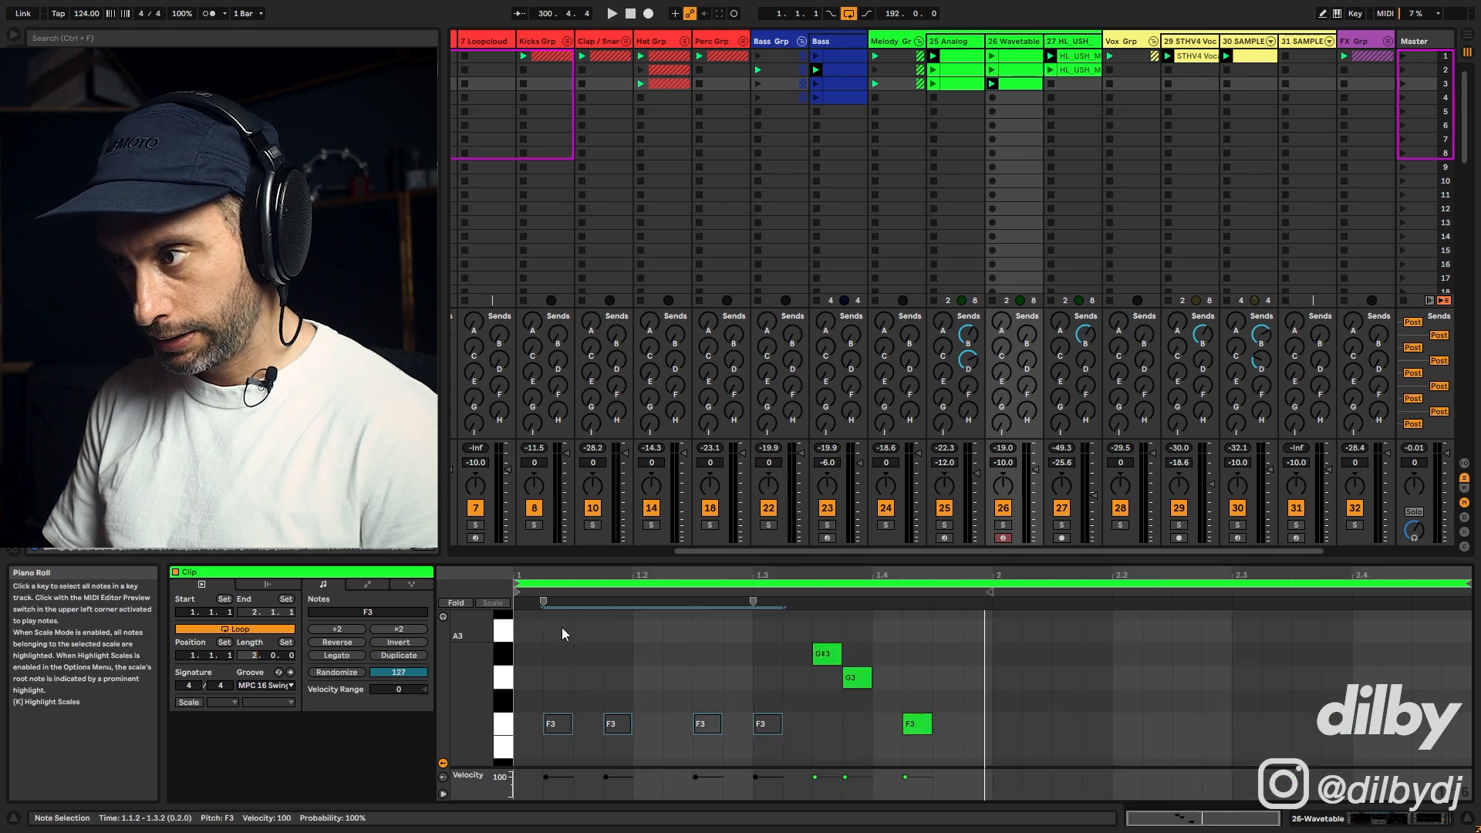
# Step: Duplicate all notes in the clip and deactivate the G#3, G3 and F3 notes around beat 1.3, then play
pyautogui.moveTo(1000, 744); pyautogui.dragTo(516, 619)
pyautogui.hotkey('ctrl', 'd')
pyautogui.moveTo(1001, 753); pyautogui.dragTo(795, 643)
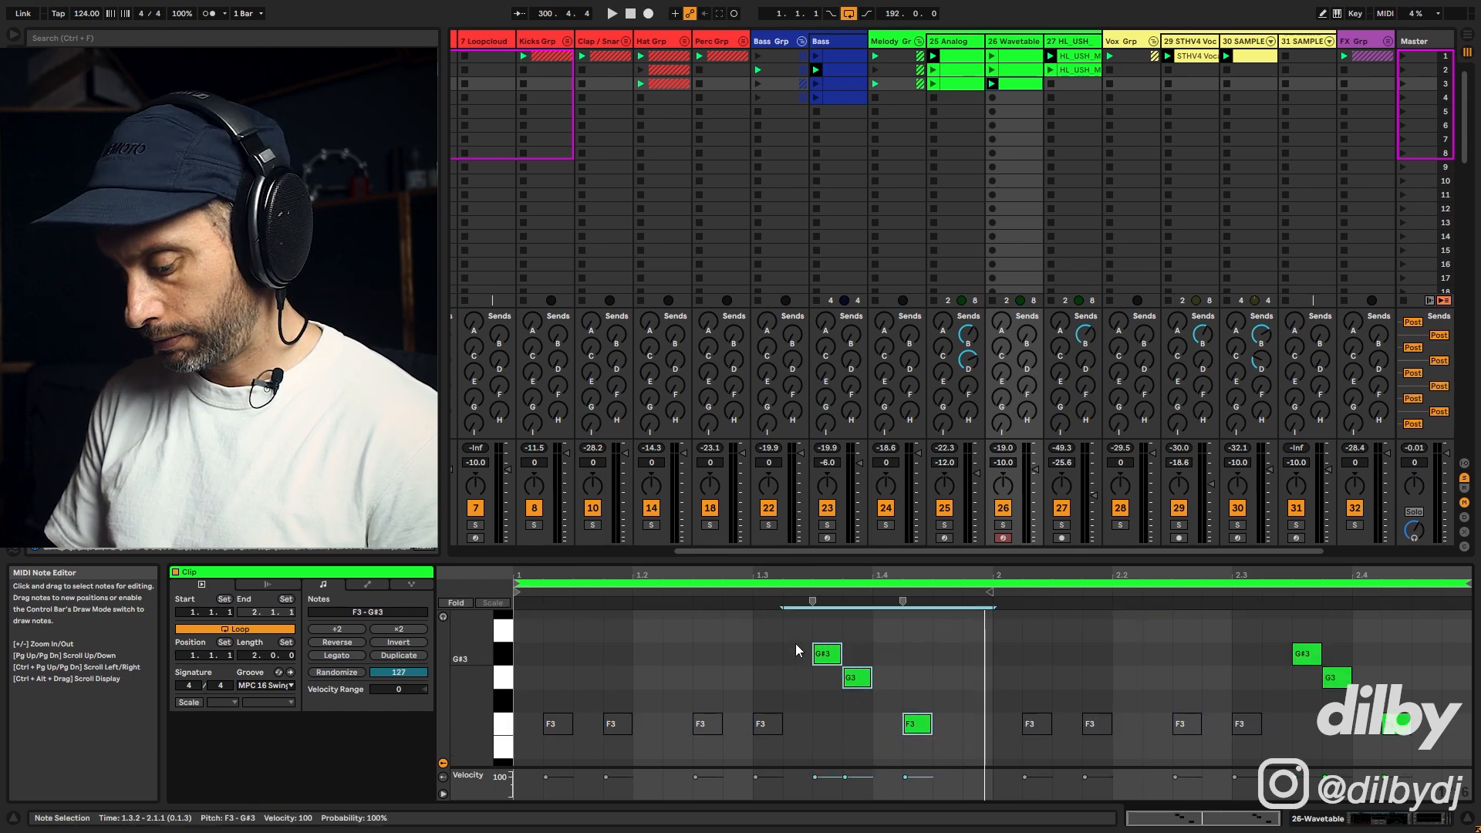
pyautogui.press('0')
pyautogui.press('space')
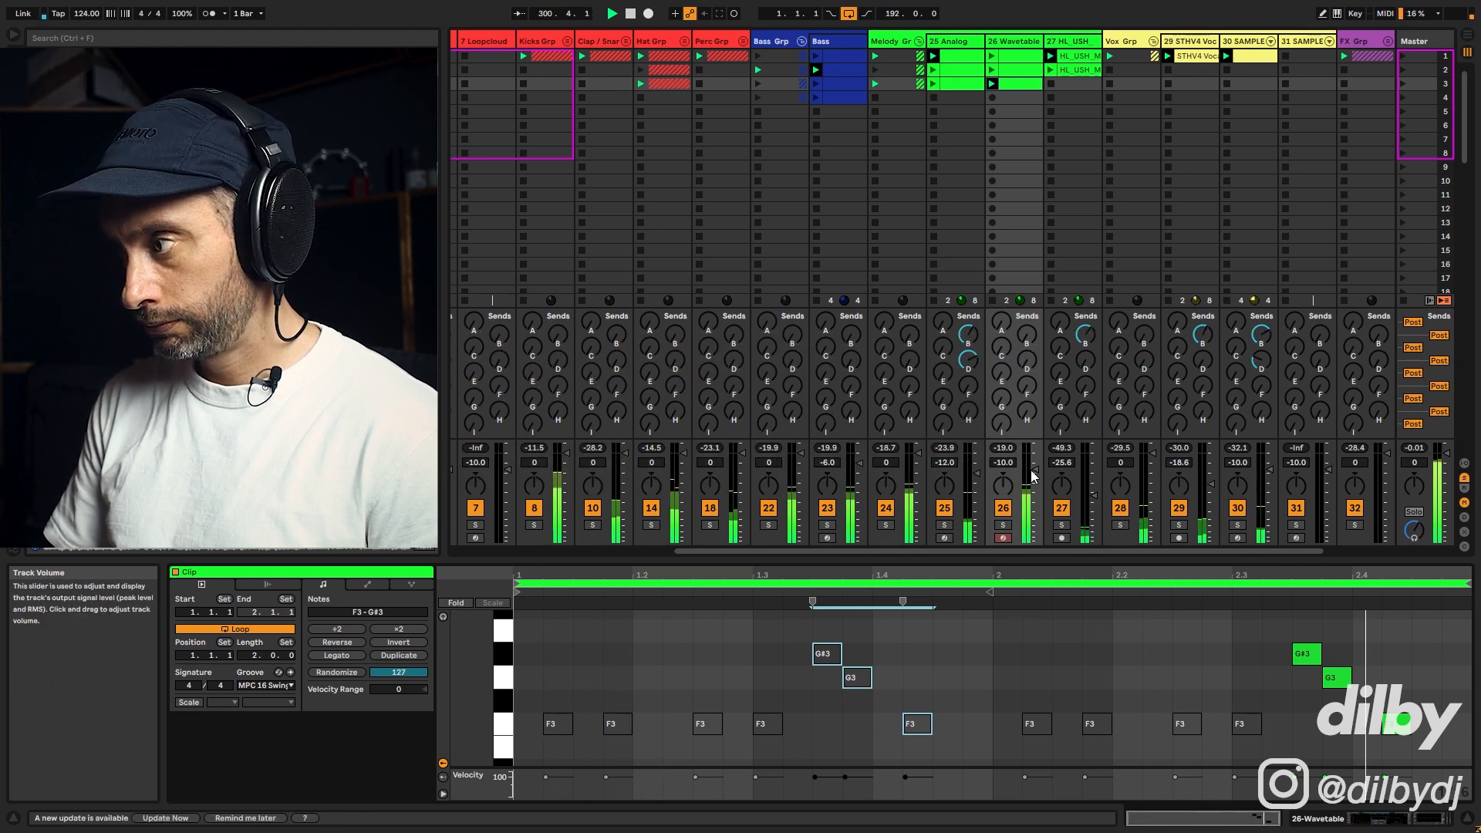
# Step: Open track 26's Wavetable device, solo the track and relaunch its clips to audition the sequence
pyautogui.doubleClick(1013, 42)
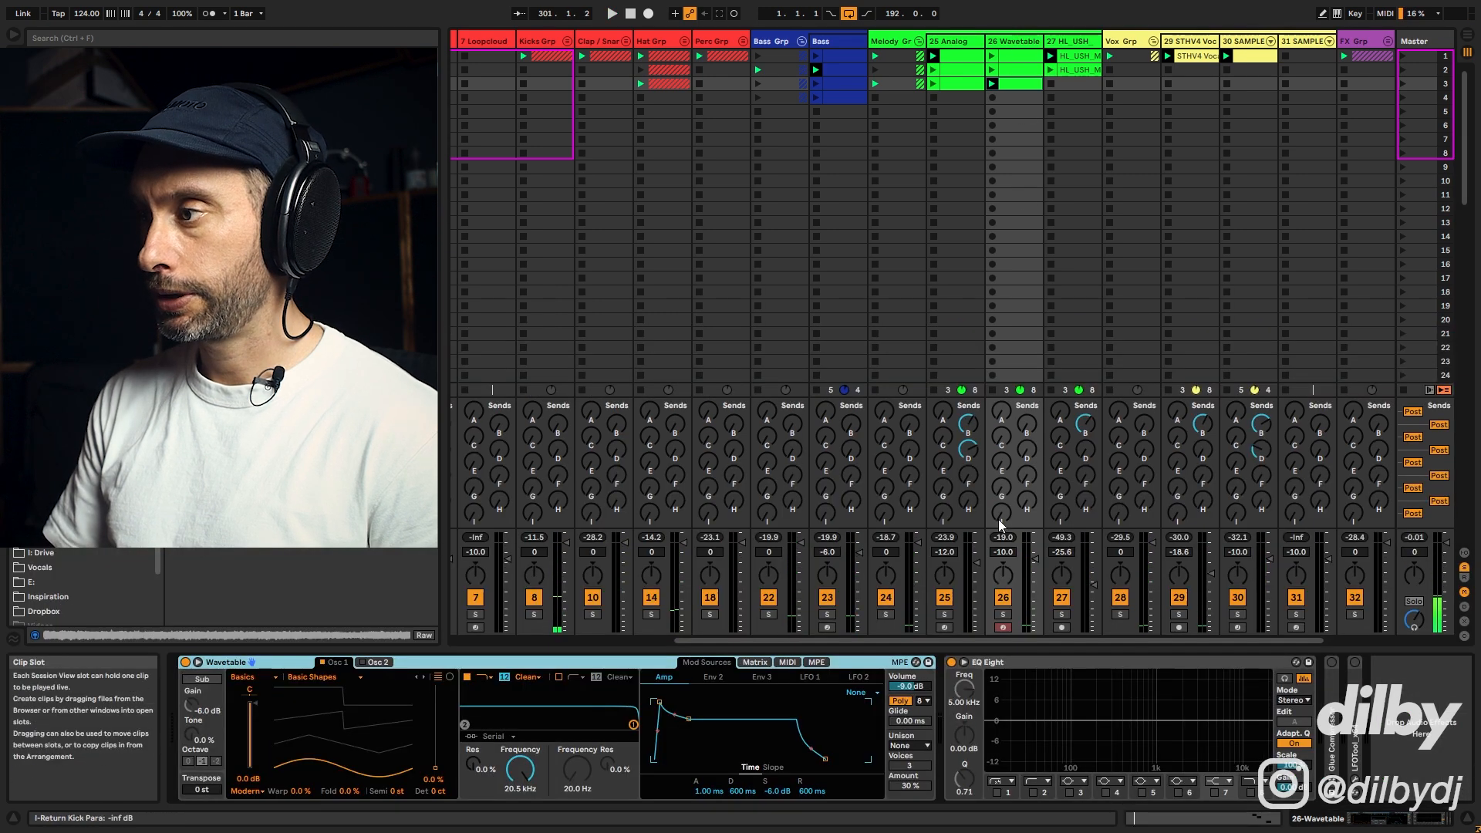
pyautogui.click(1003, 615)
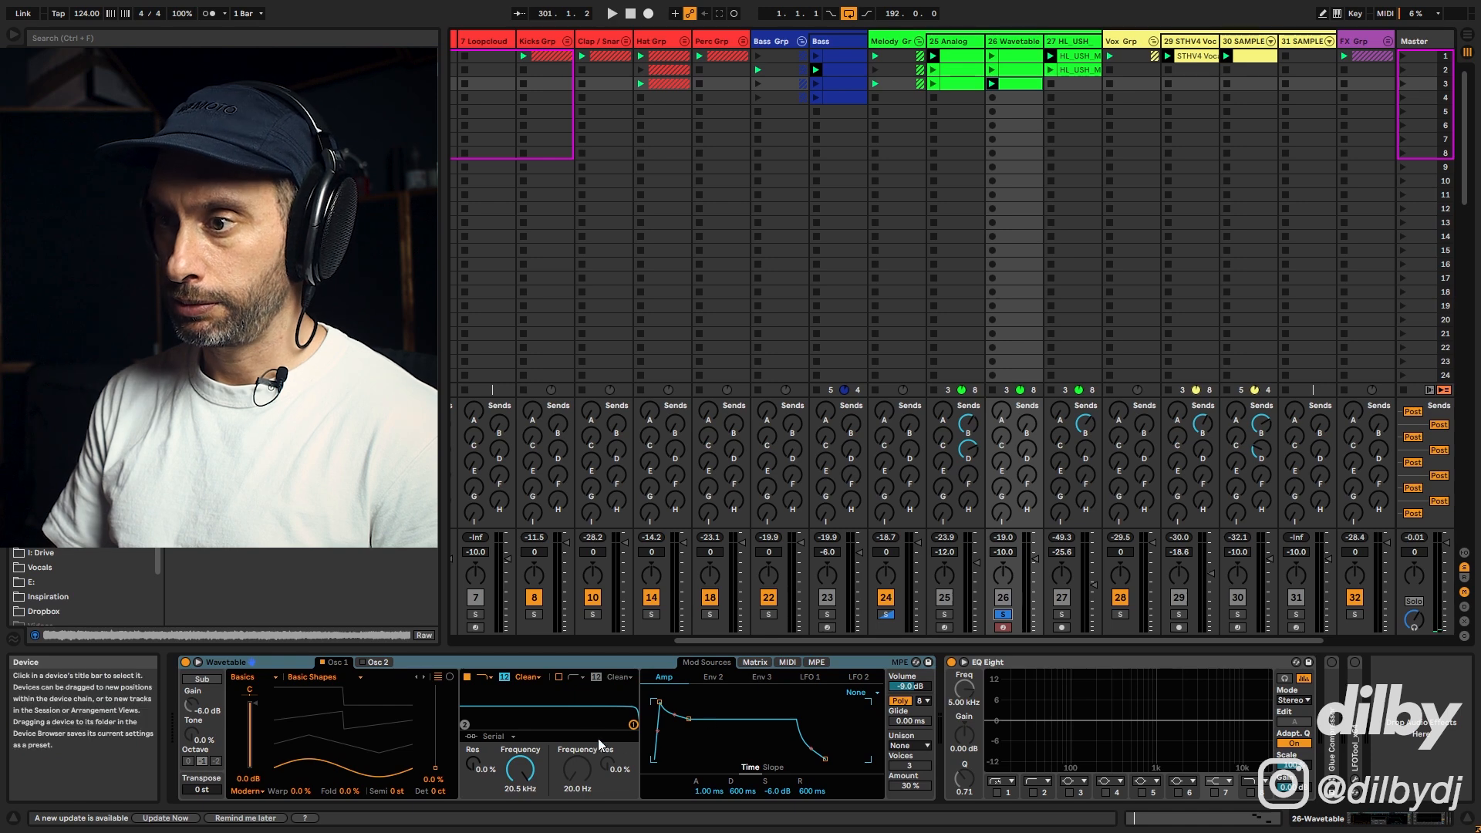
pyautogui.click(1017, 70)
pyautogui.click(1001, 55)
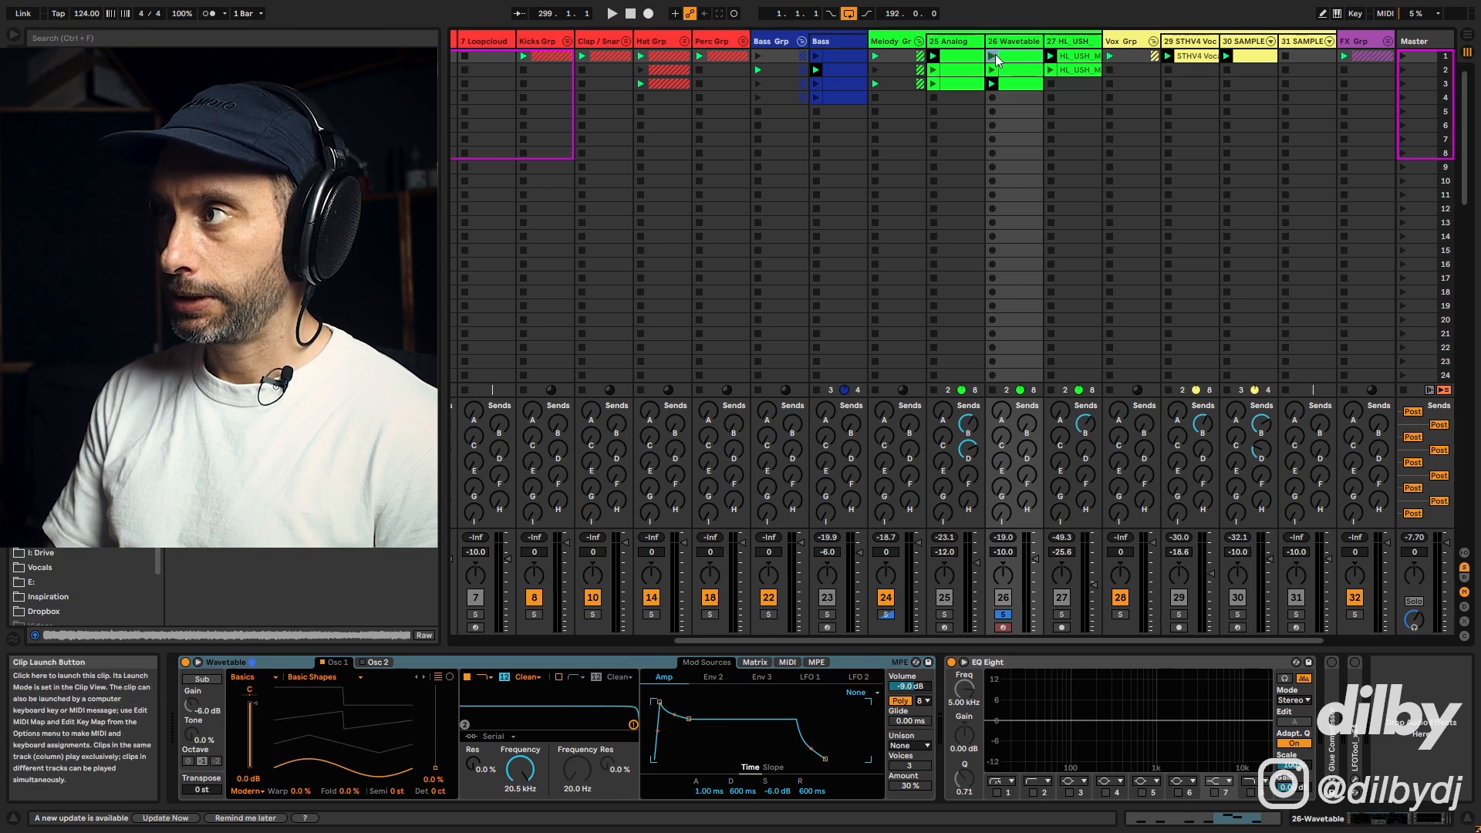
pyautogui.click(994, 55)
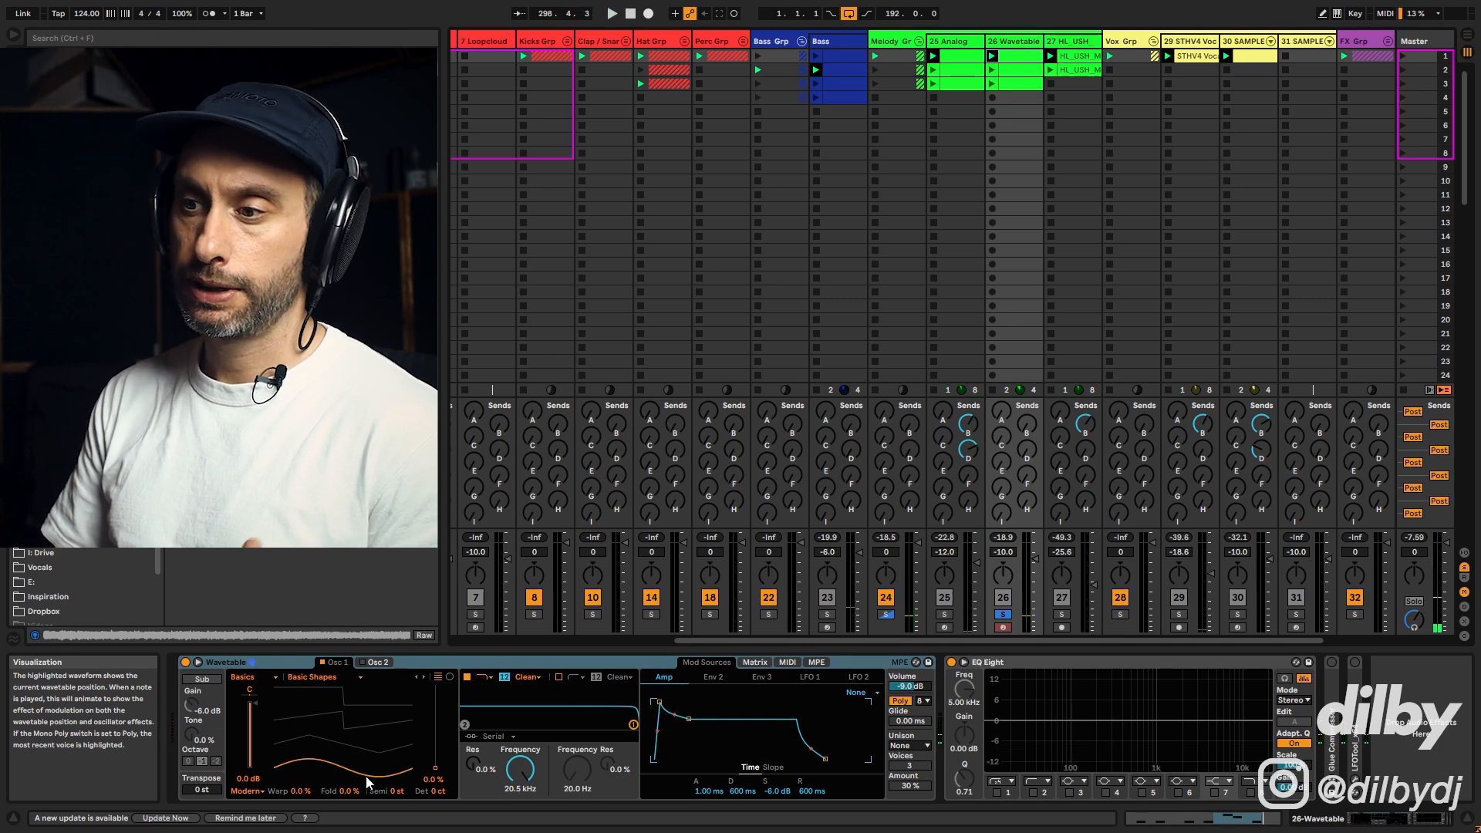
pyautogui.press('space')
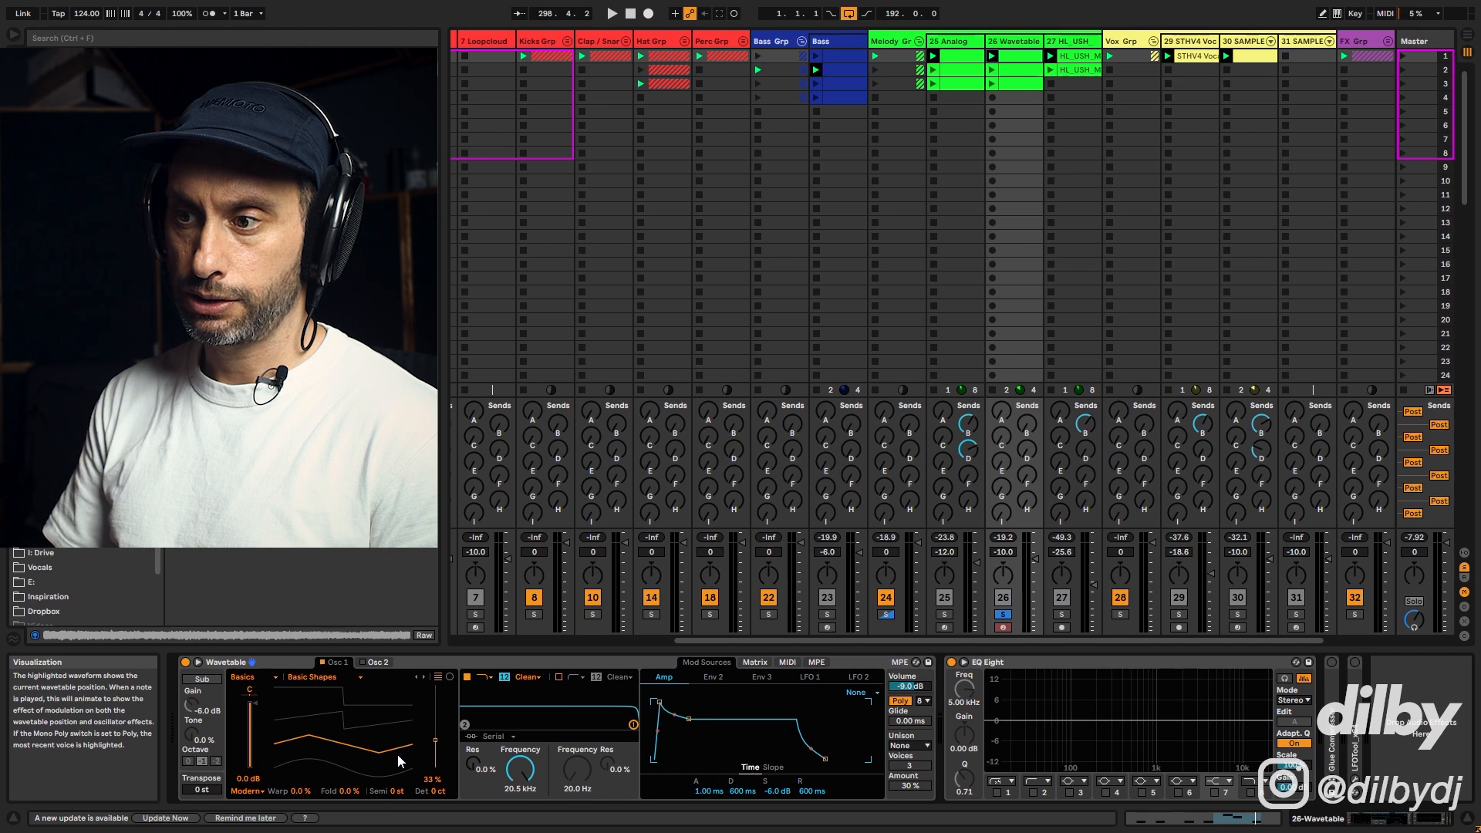
# Step: Sweep Oscillator 1's wavetable position up to 100% while auditioning the sequence
pyautogui.click(280, 722)
pyautogui.press('space')
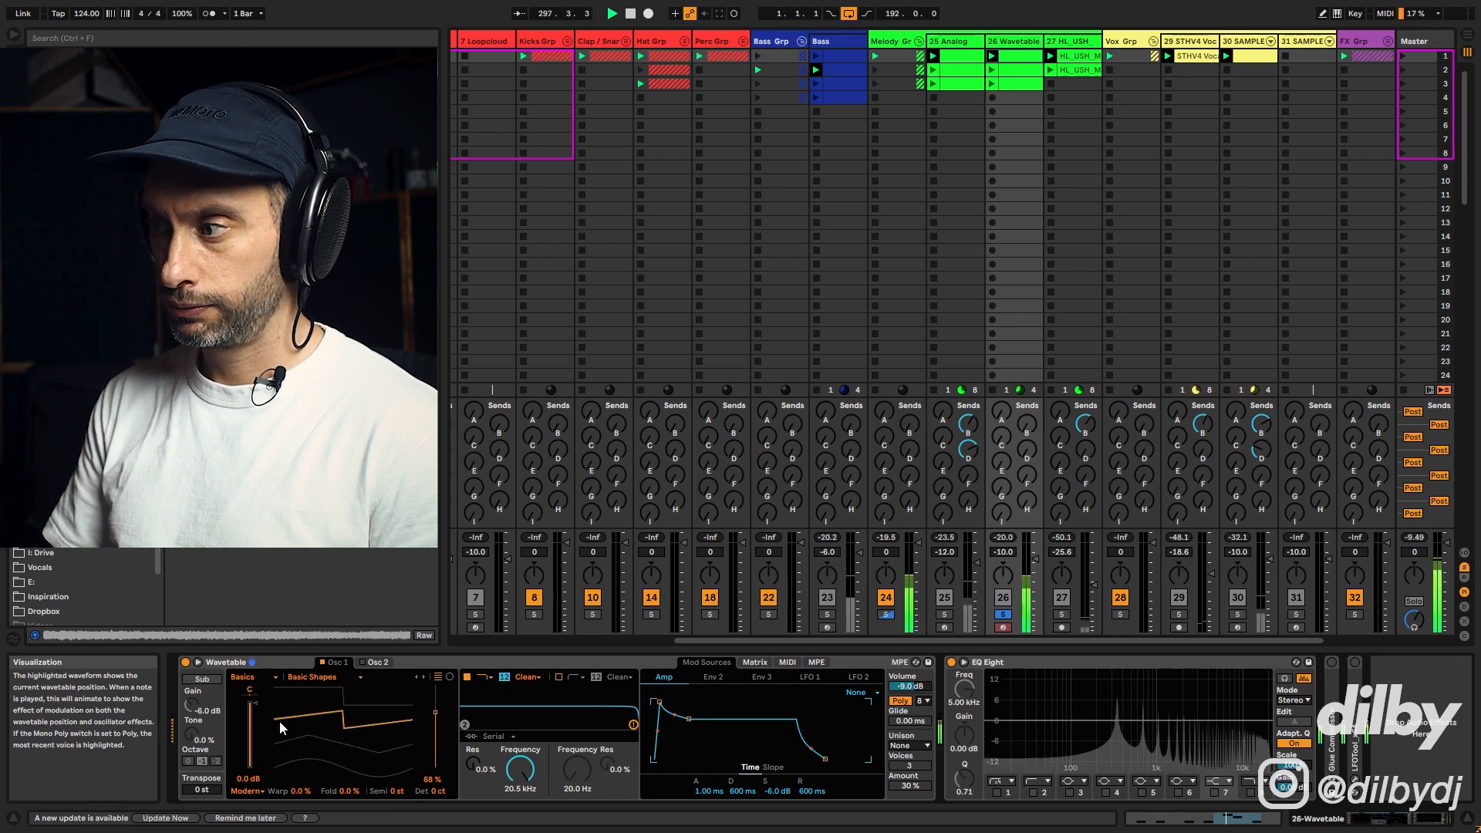
pyautogui.click(364, 697)
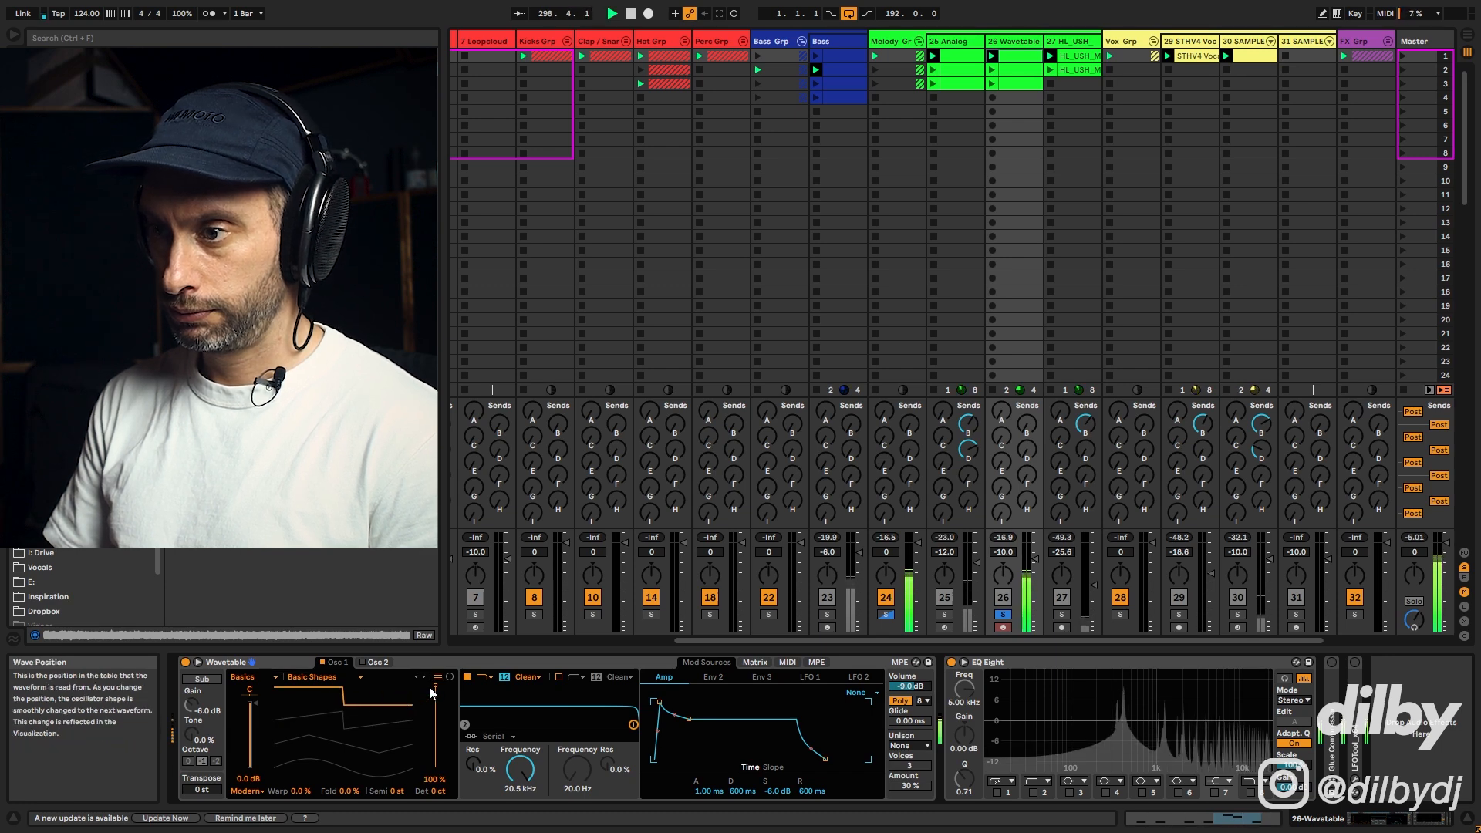
pyautogui.press('space')
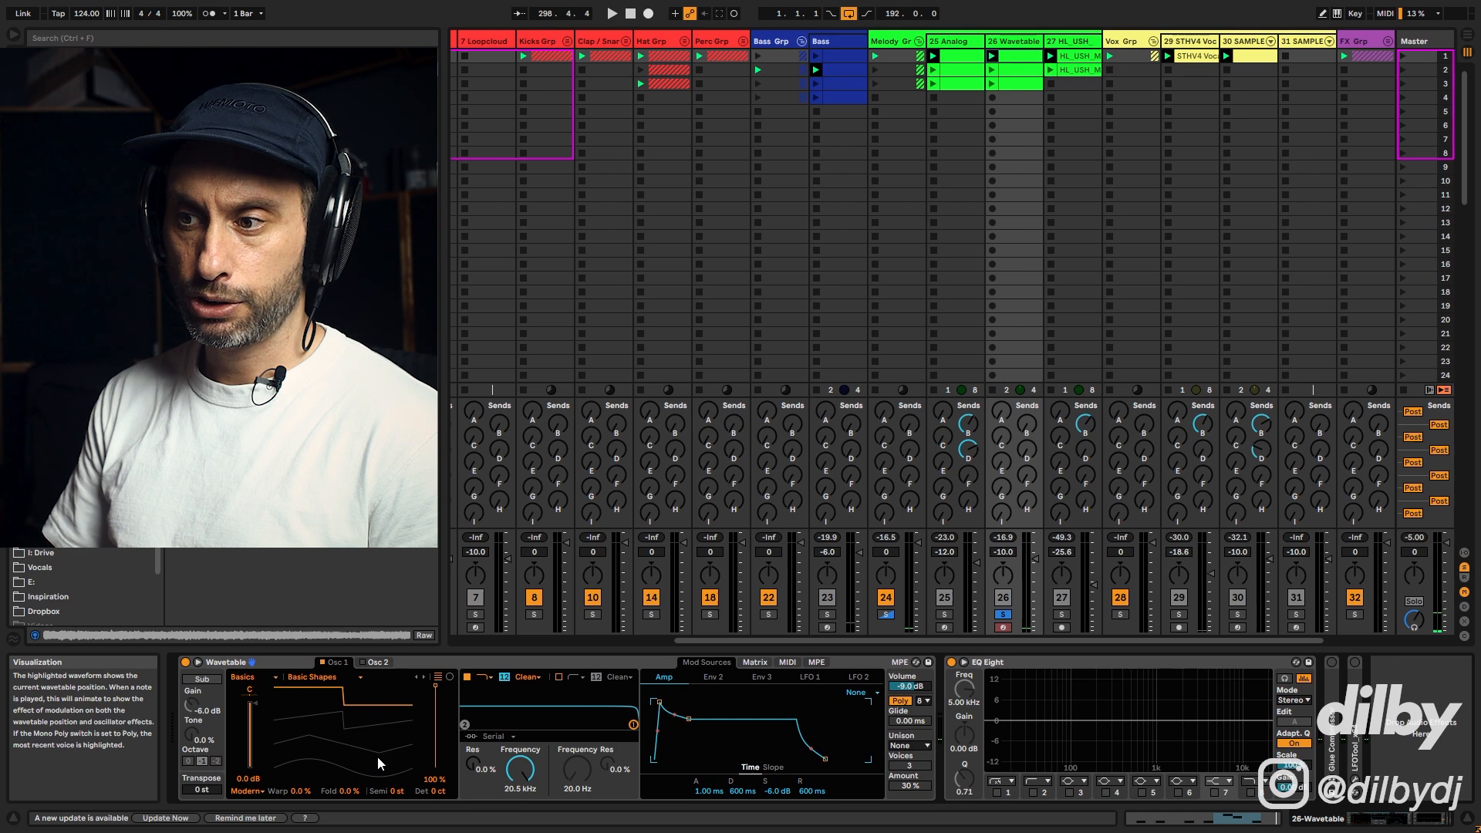
pyautogui.press('space')
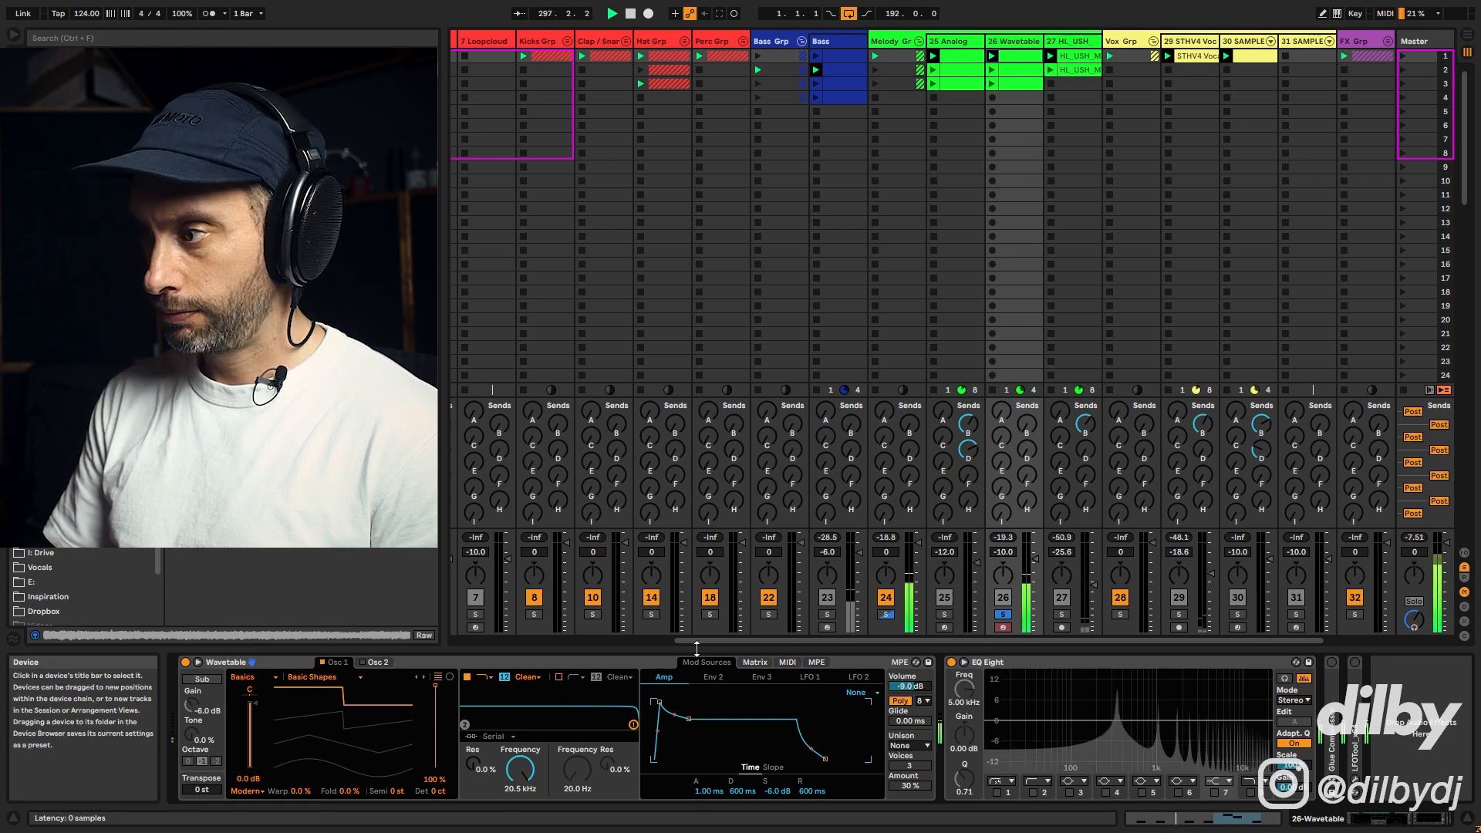
pyautogui.press('space')
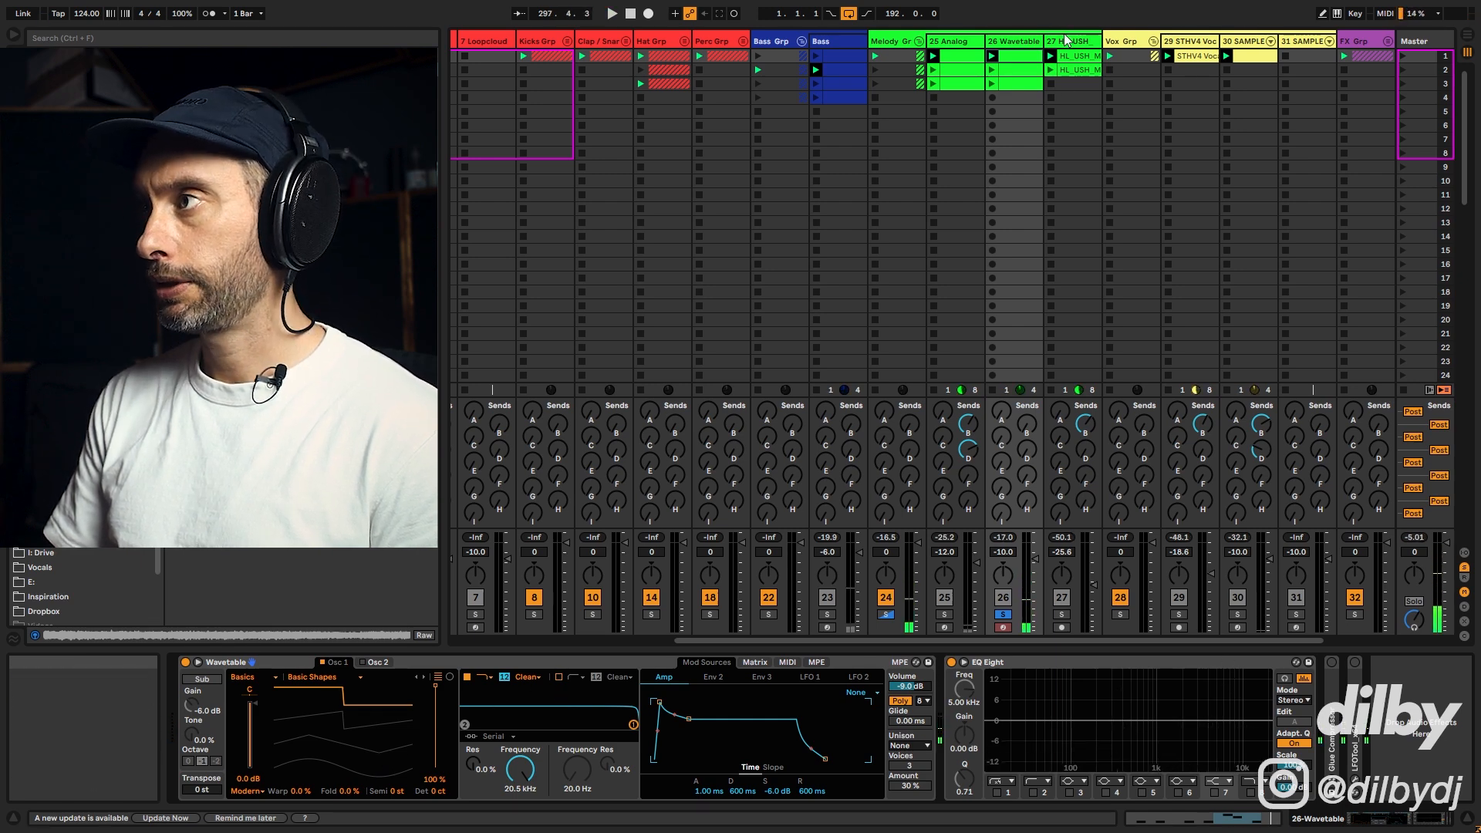
# Step: Solo the Analog track 25 alongside track 26, return to track 26's Wavetable device and audition both
pyautogui.click(947, 45)
pyautogui.click(944, 615)
pyautogui.press('space')
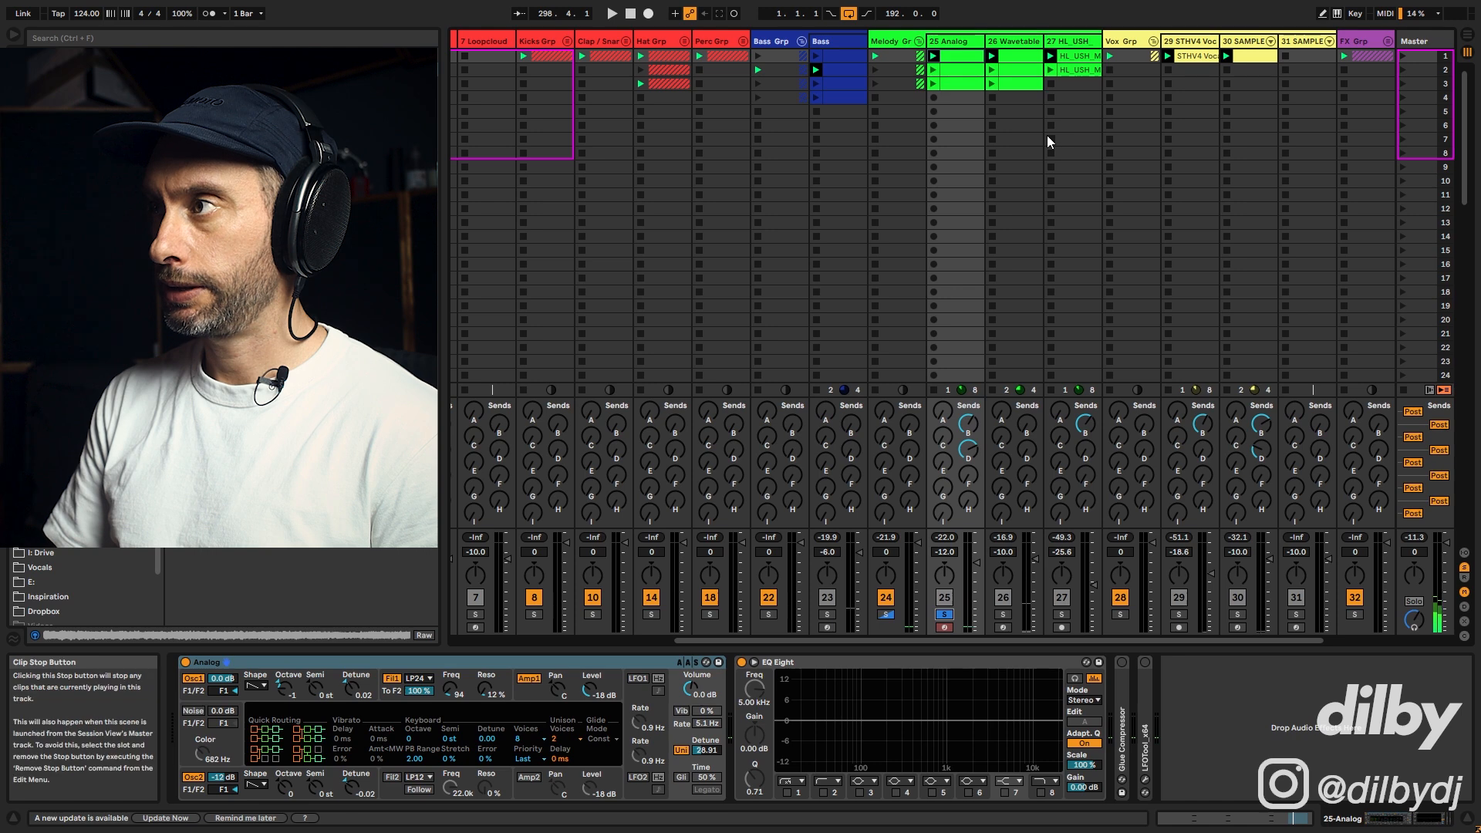
pyautogui.click(1024, 48)
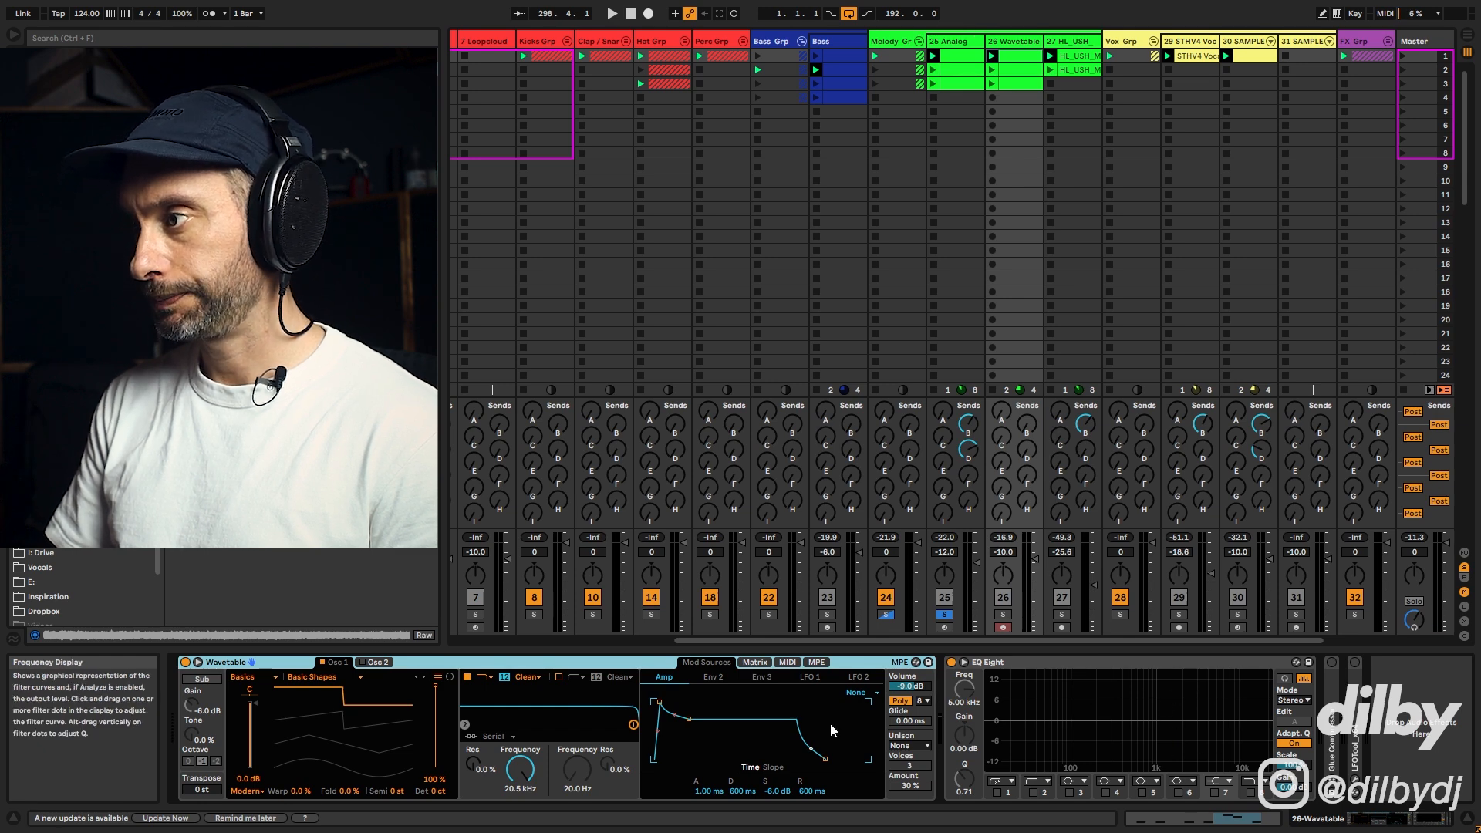
pyautogui.press('space')
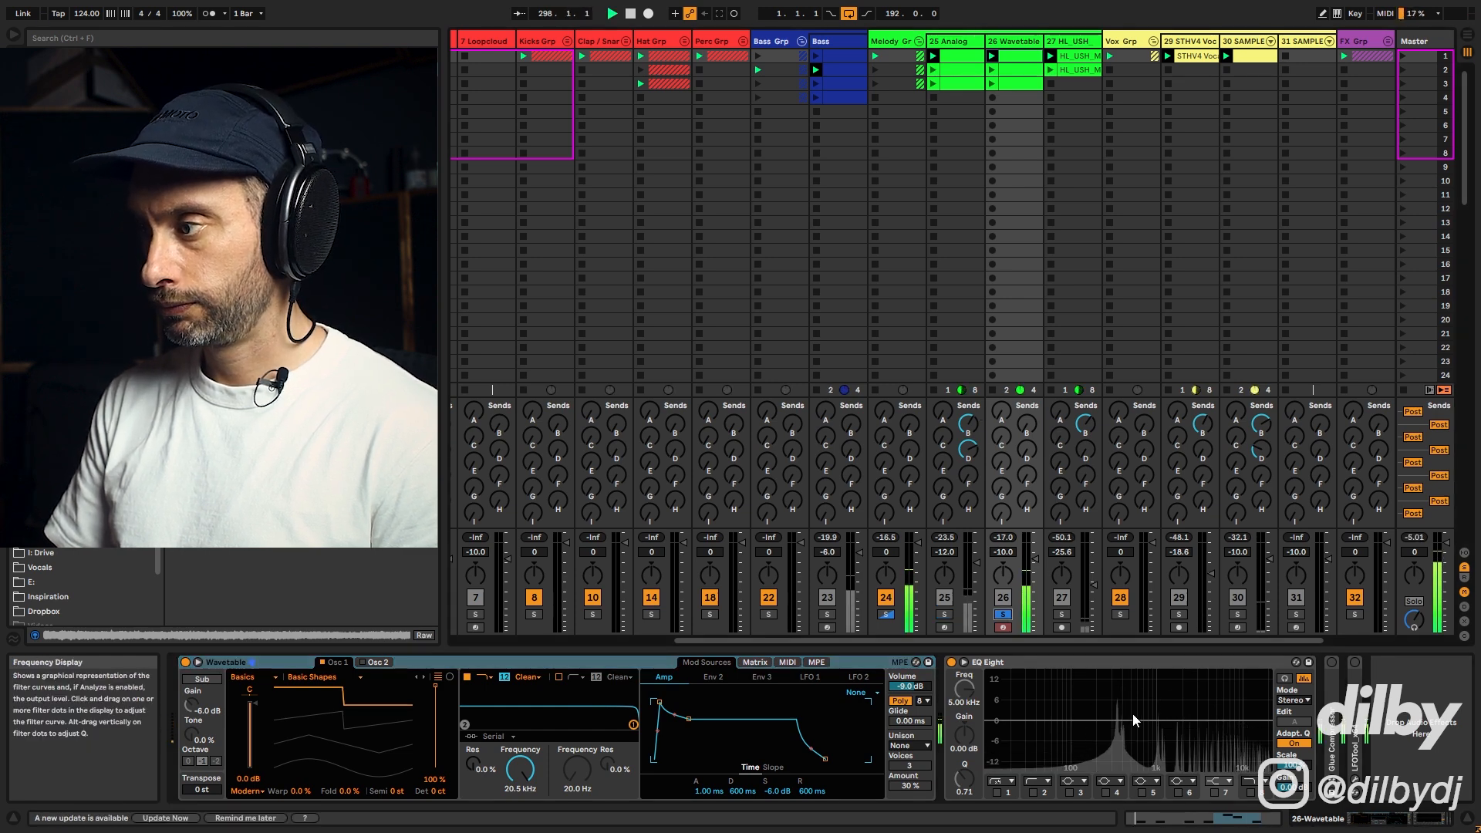
pyautogui.press('space')
# Step: Set Oscillator 1's wavetable position to 30% and audition the sequence
pyautogui.moveTo(344, 700); pyautogui.dragTo(345, 758)
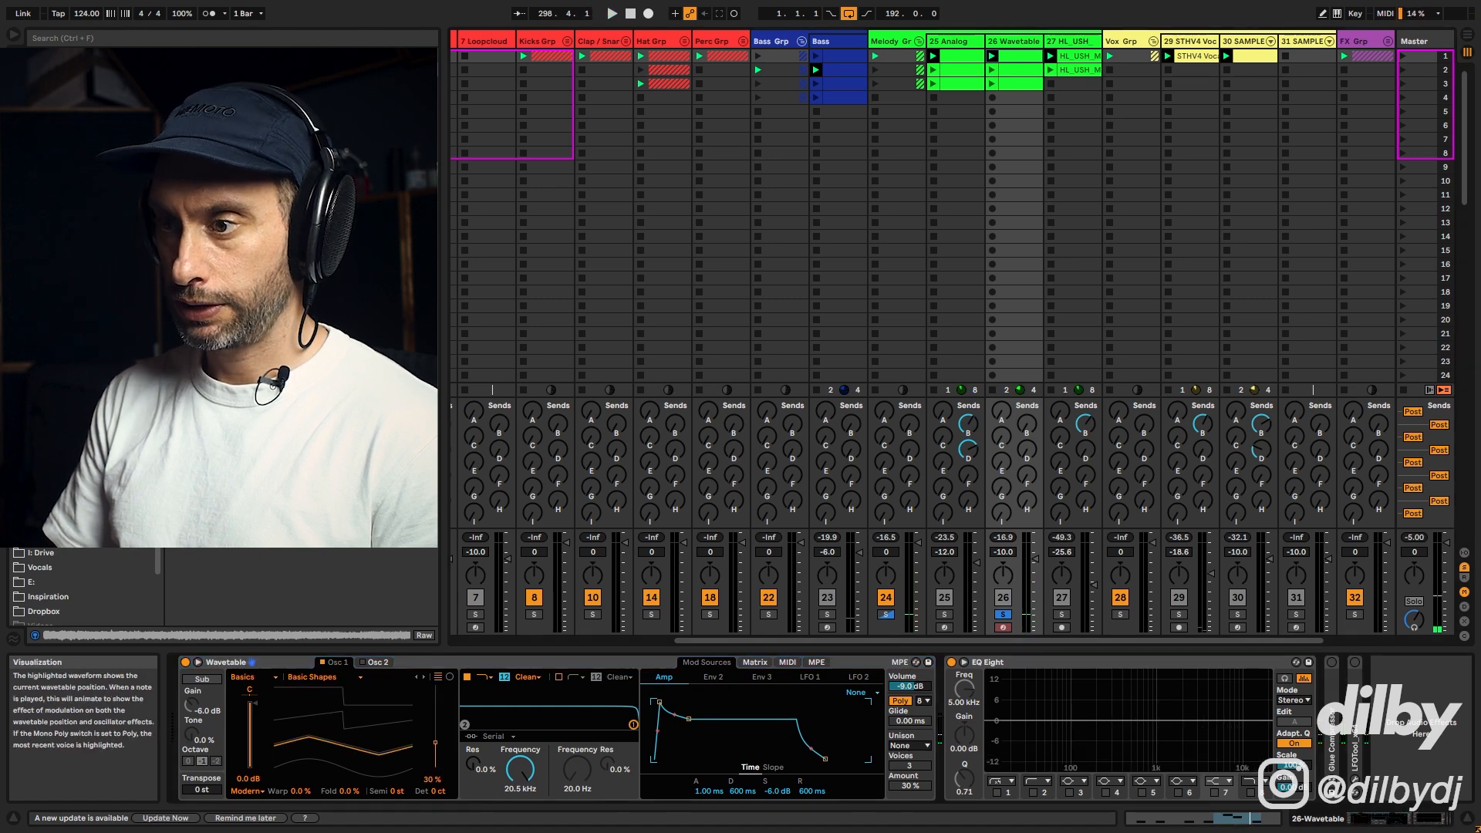
pyautogui.press('space')
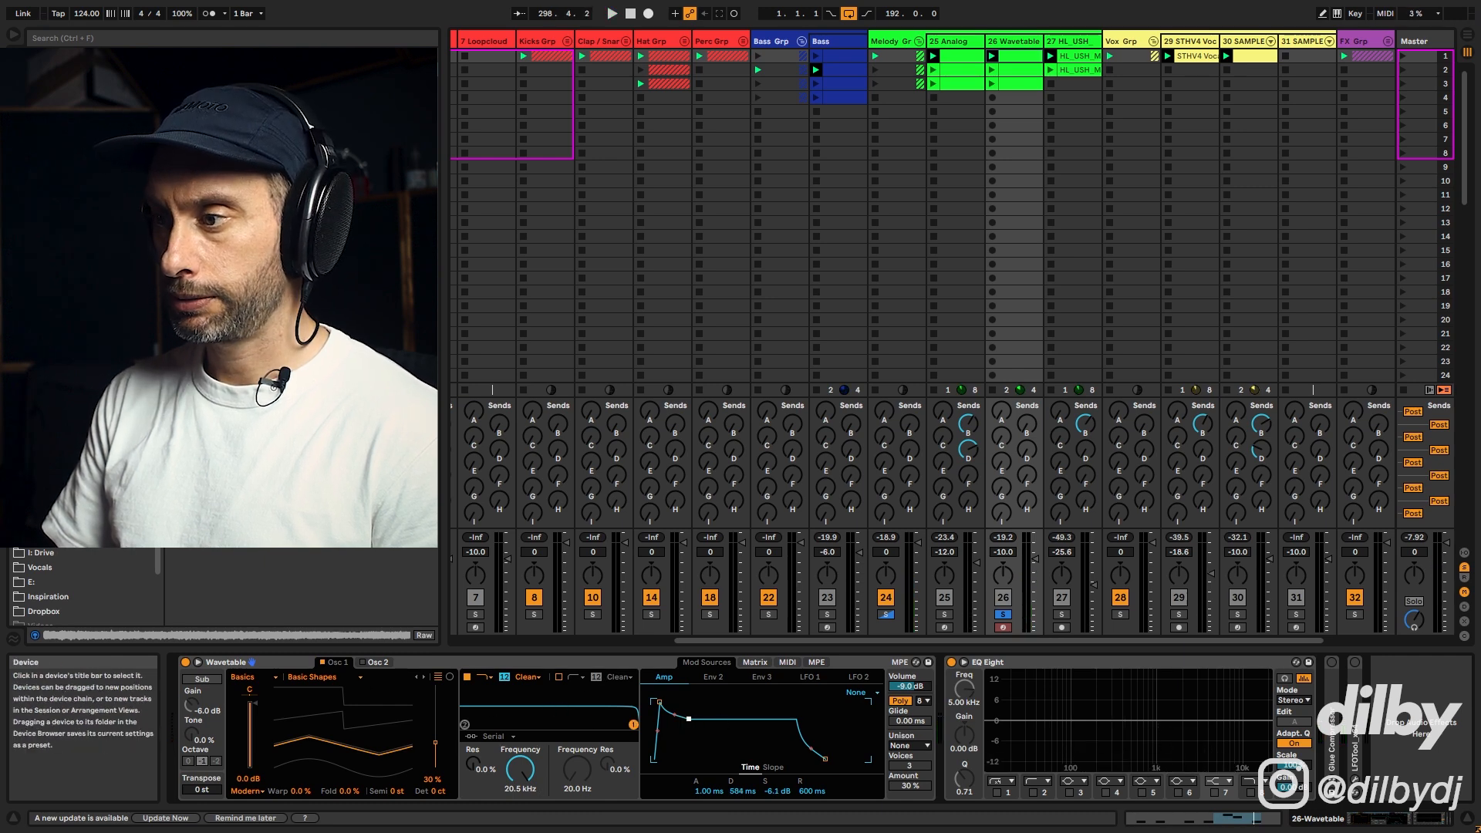
pyautogui.press('space')
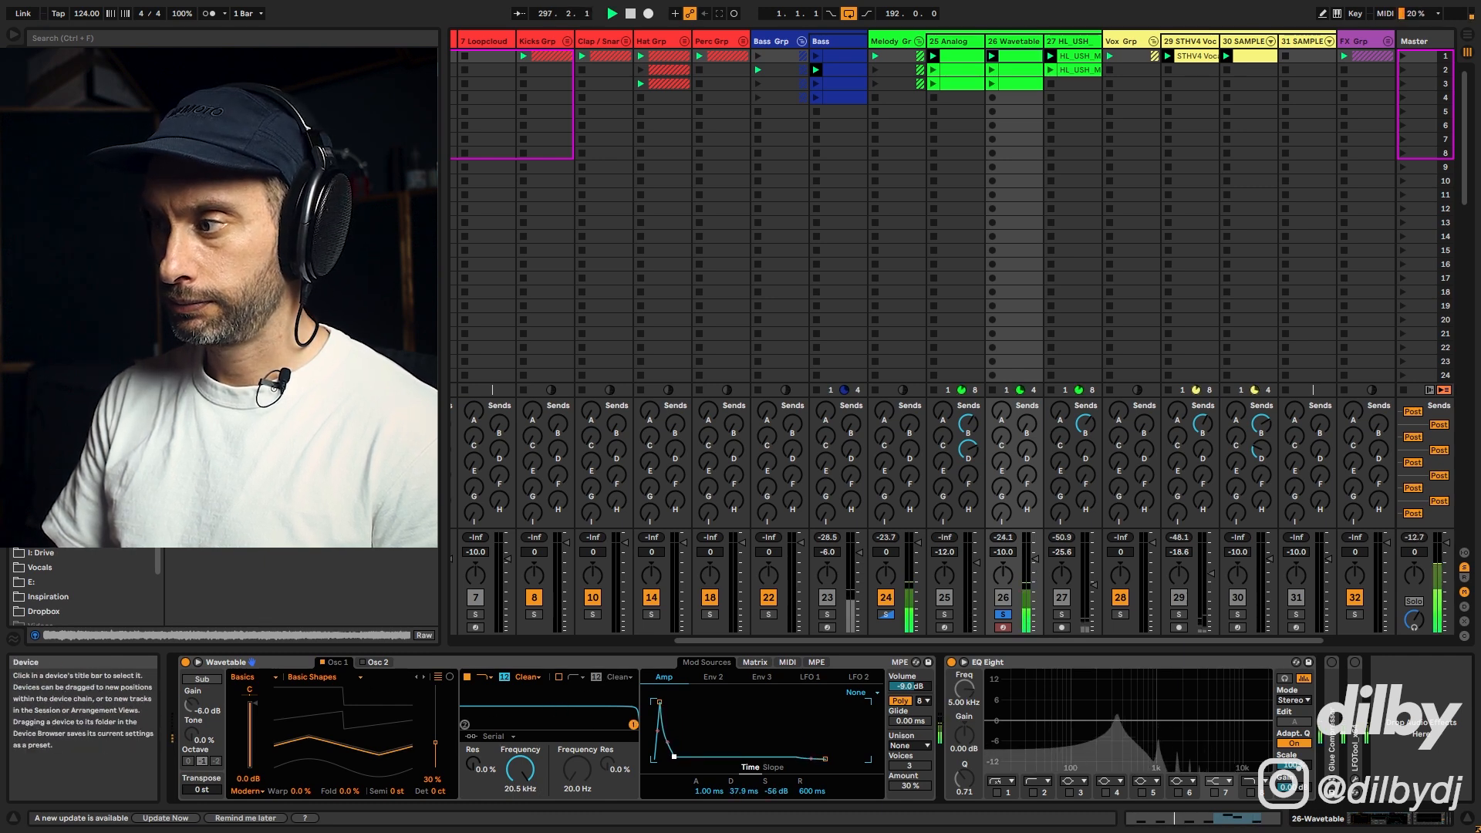
# Step: Shape the amp envelope to a short pluck: decay 94.1 ms, sustain -35 dB, release 259 ms
pyautogui.moveTo(674, 756); pyautogui.dragTo(678, 751)
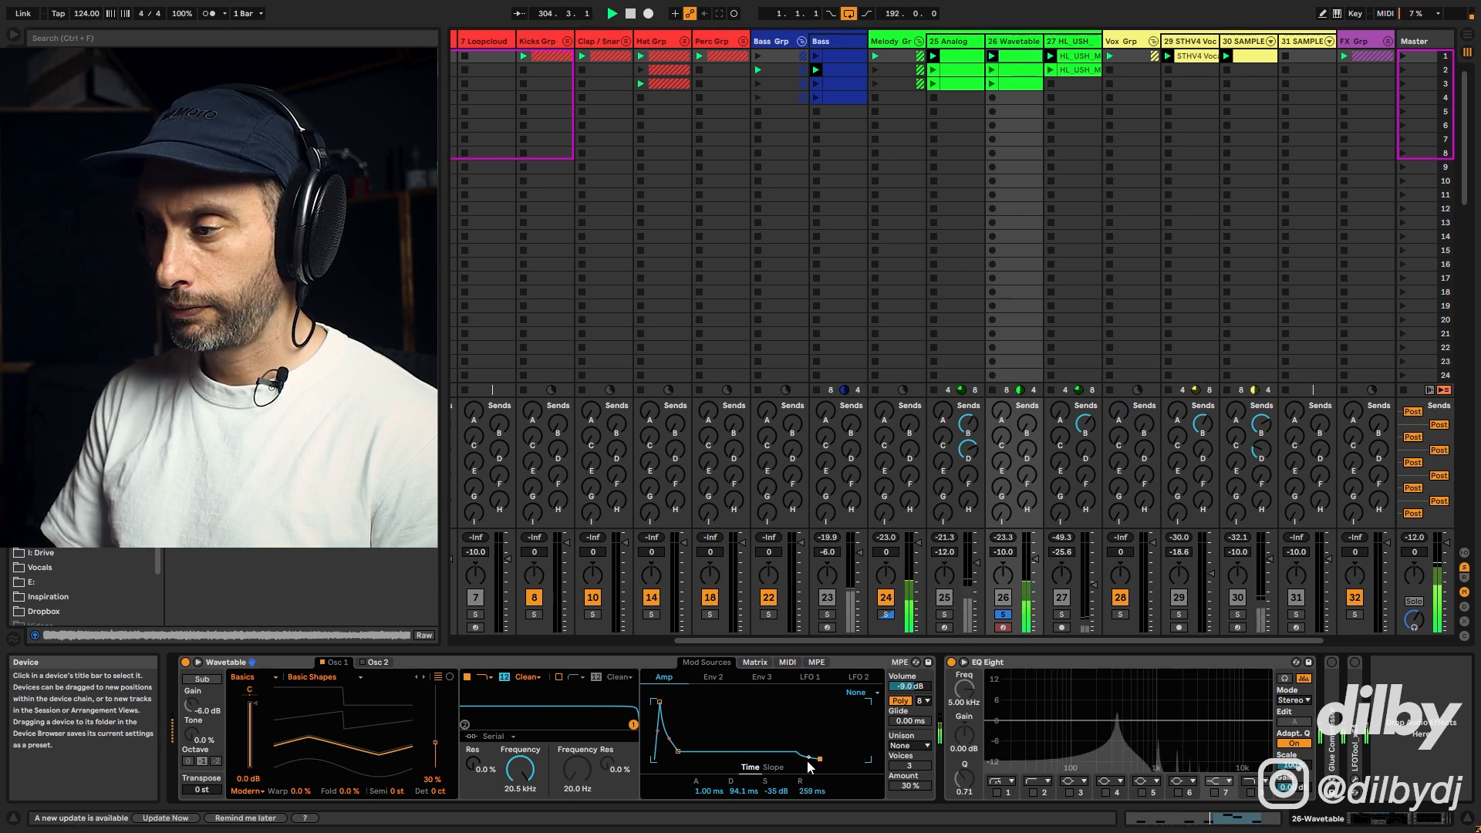
pyautogui.press('space')
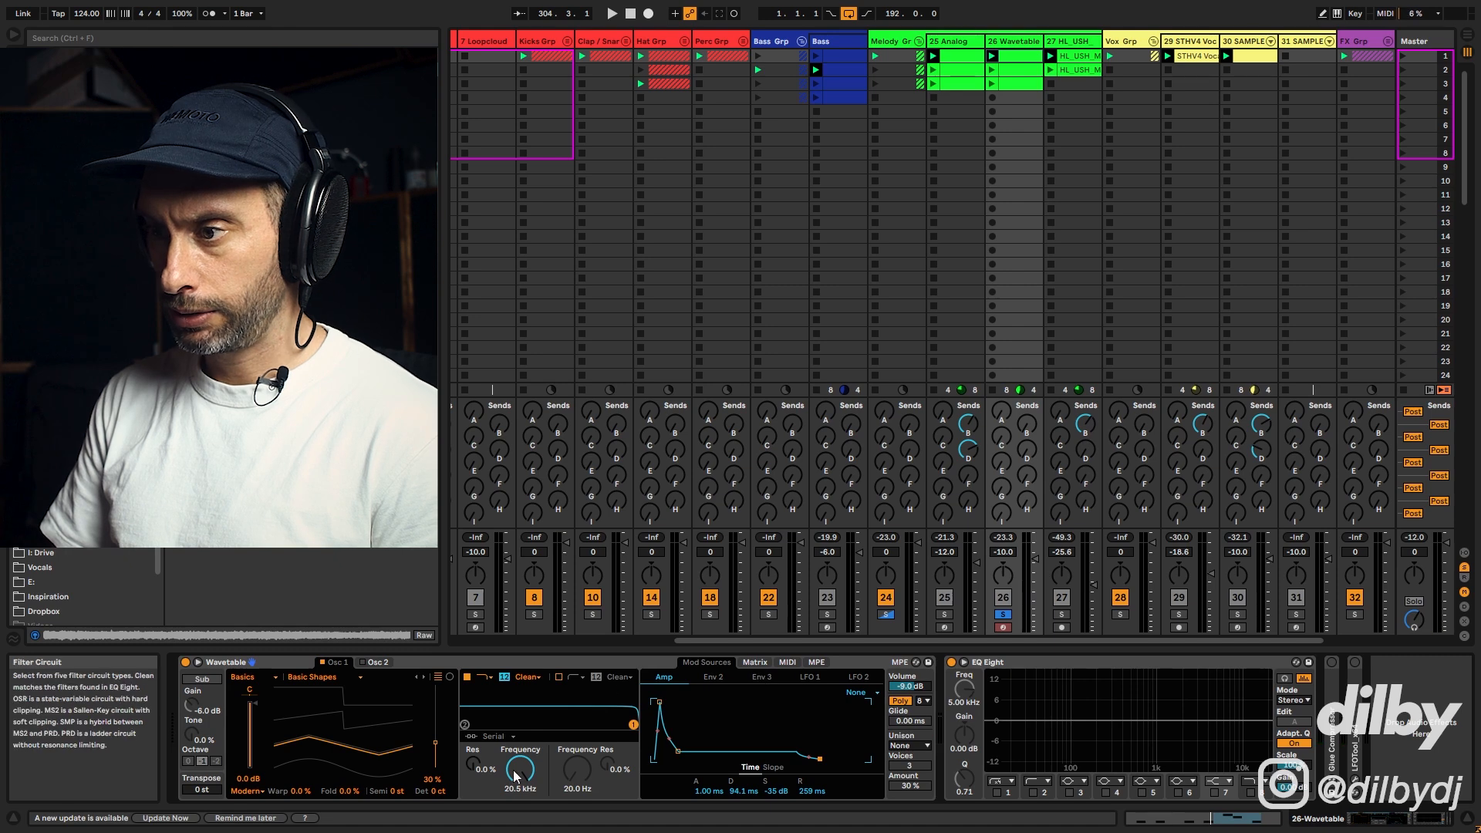
pyautogui.press('space')
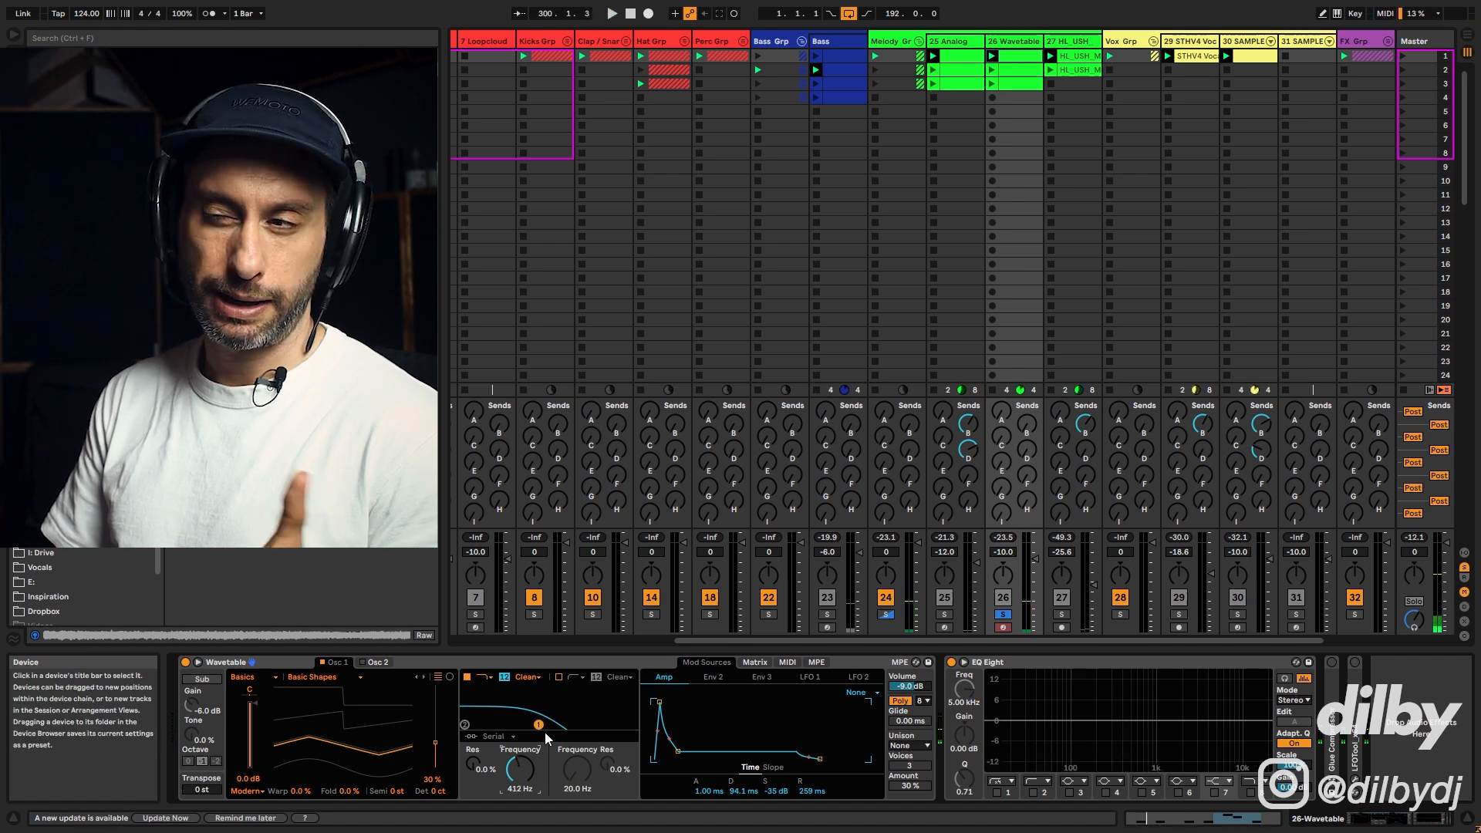
# Step: Lower the filter cutoff to 412 Hz and set its resonance to 32%
pyautogui.moveTo(541, 728); pyautogui.dragTo(538, 721)
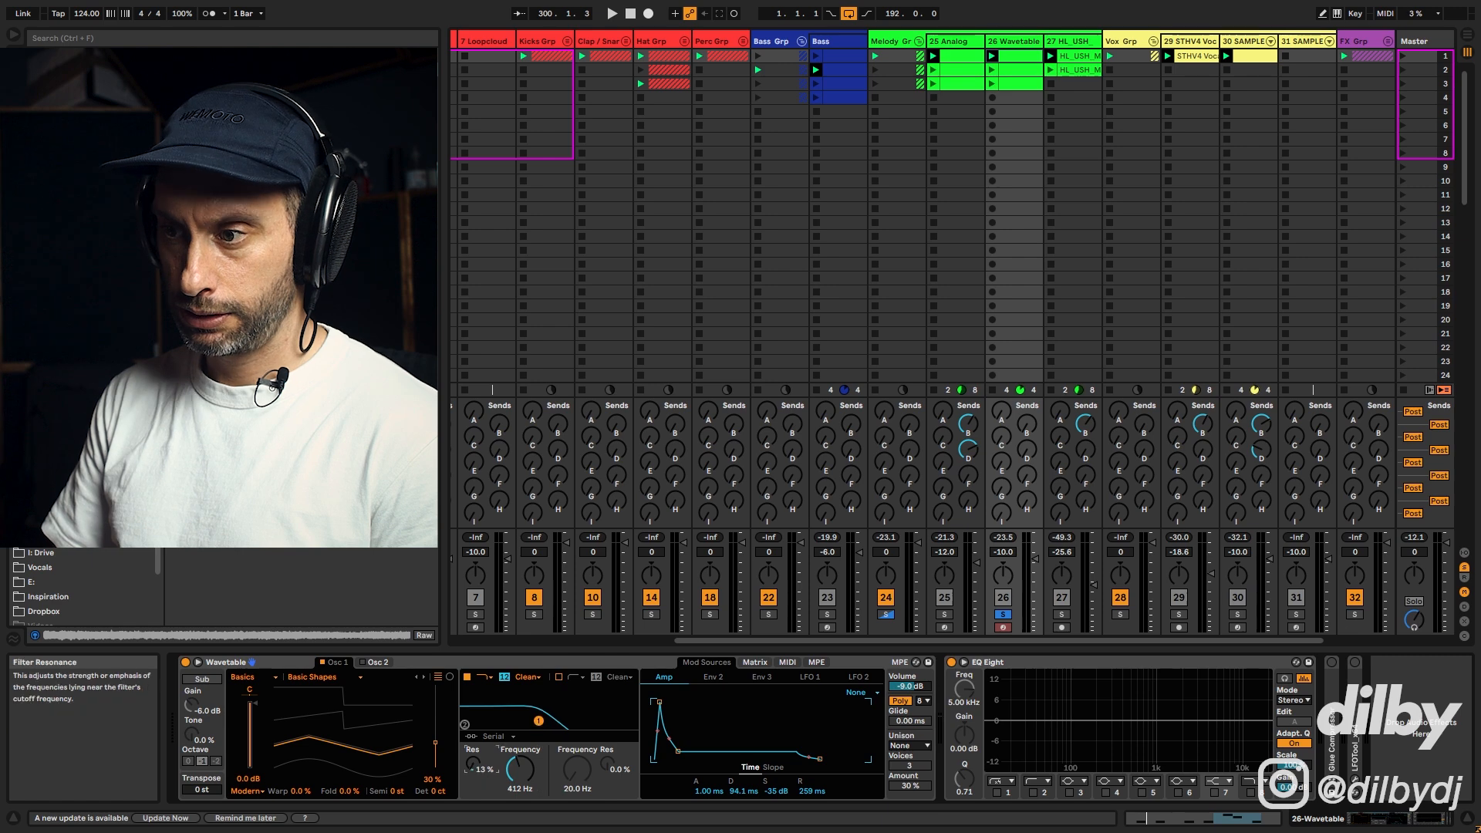
pyautogui.press('space')
pyautogui.moveTo(473, 764); pyautogui.dragTo(473, 760)
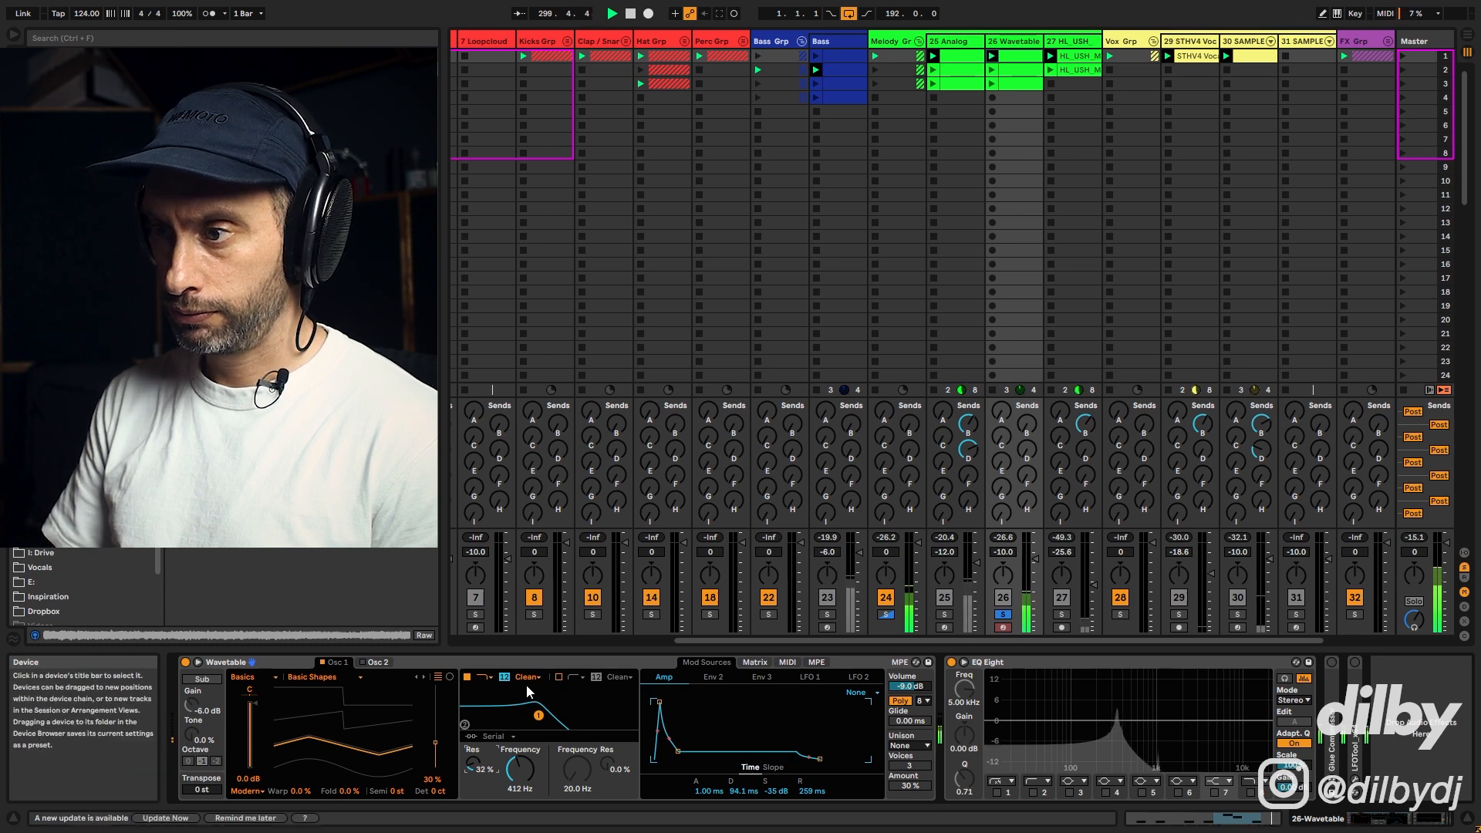
# Step: Relaunch track 26's third clip and toggle the track's solo to compare in the mix
pyautogui.click(993, 83)
pyautogui.click(1003, 614)
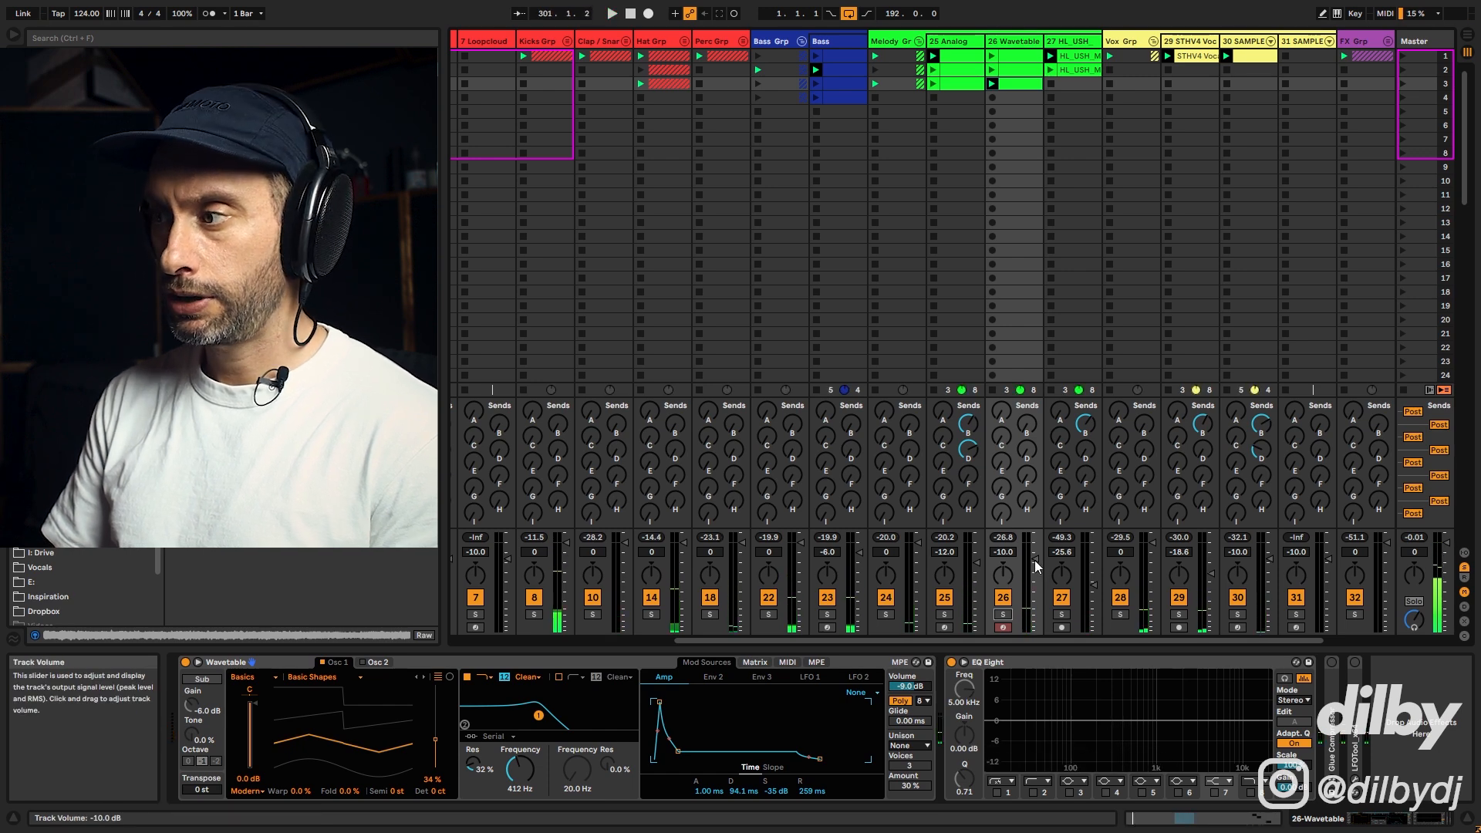
pyautogui.click(1003, 614)
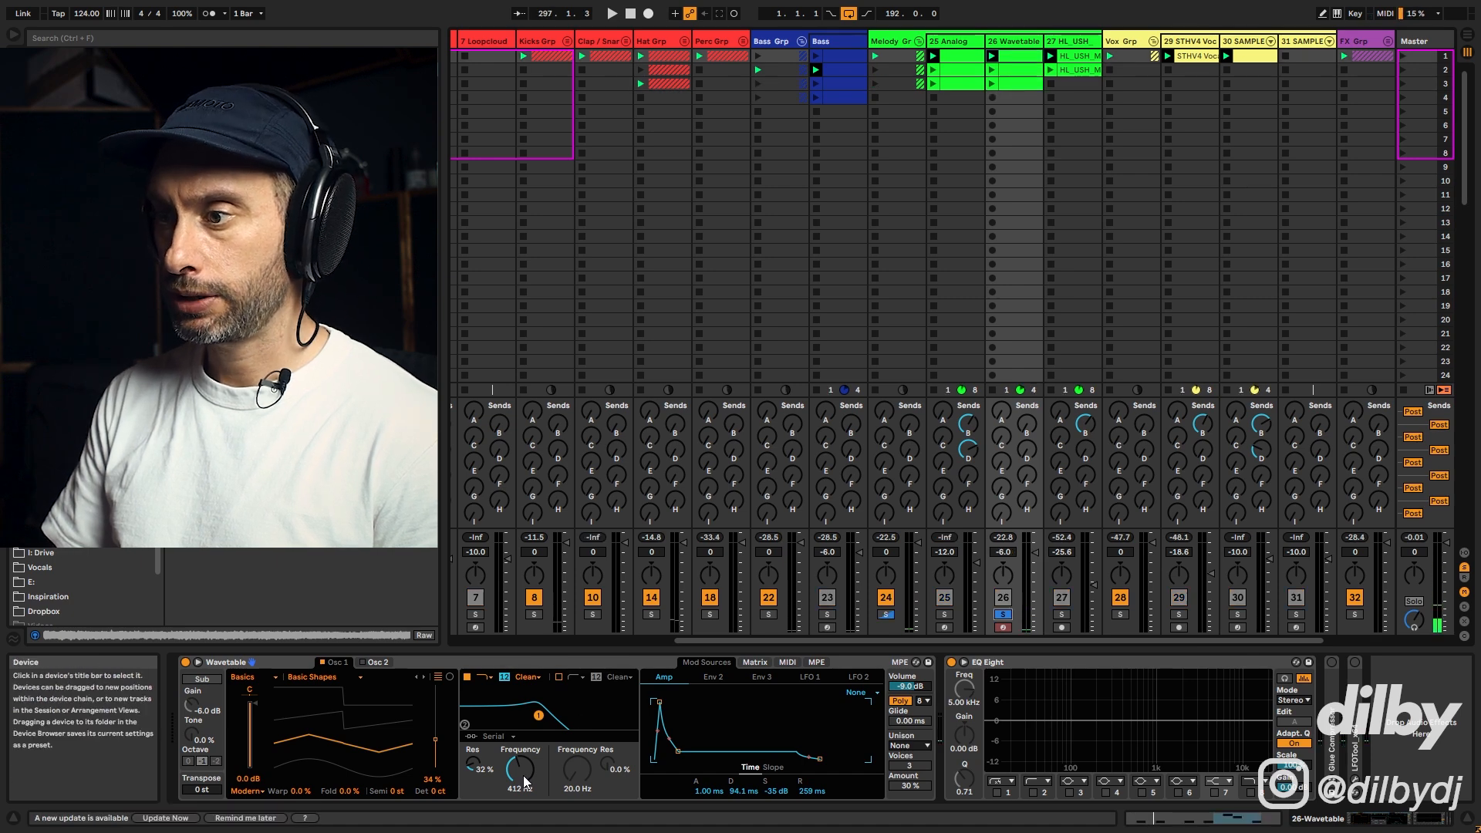
# Step: In the modulation matrix, route Envelope 2 to Filter 1 frequency with an amount of 67
pyautogui.click(714, 676)
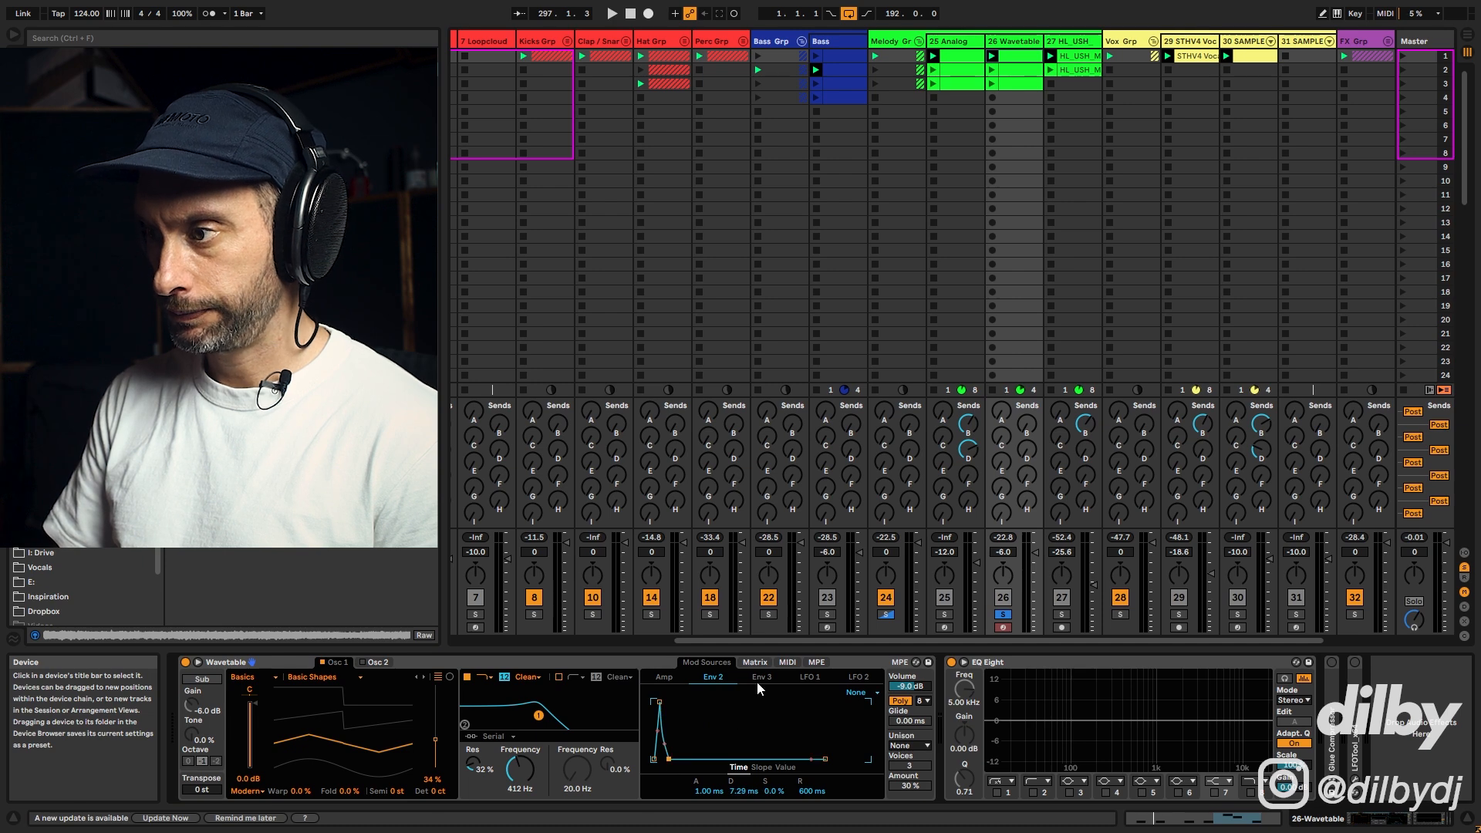
pyautogui.click(755, 662)
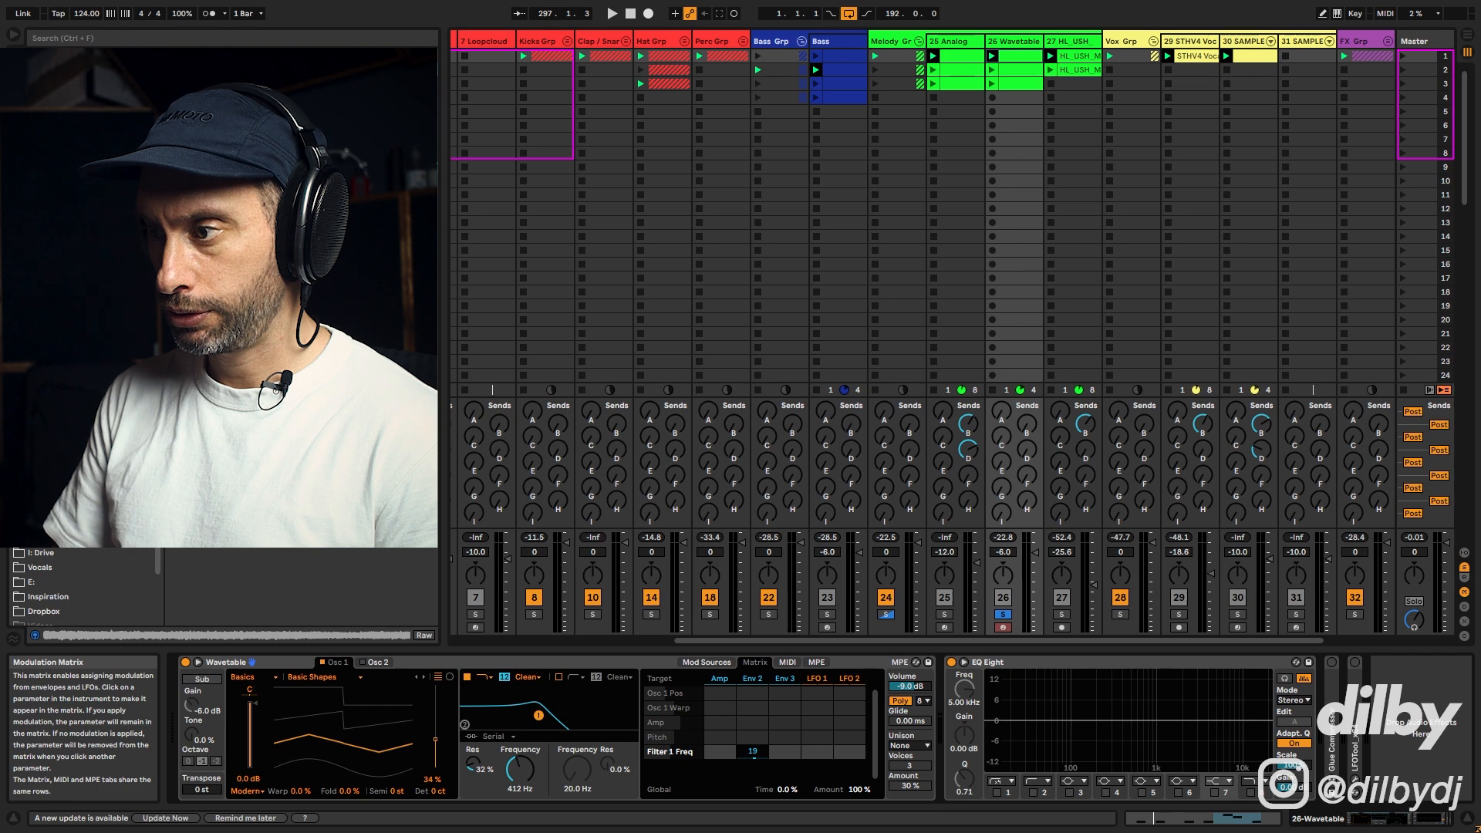
pyautogui.press('space')
pyautogui.moveTo(753, 752); pyautogui.dragTo(753, 732)
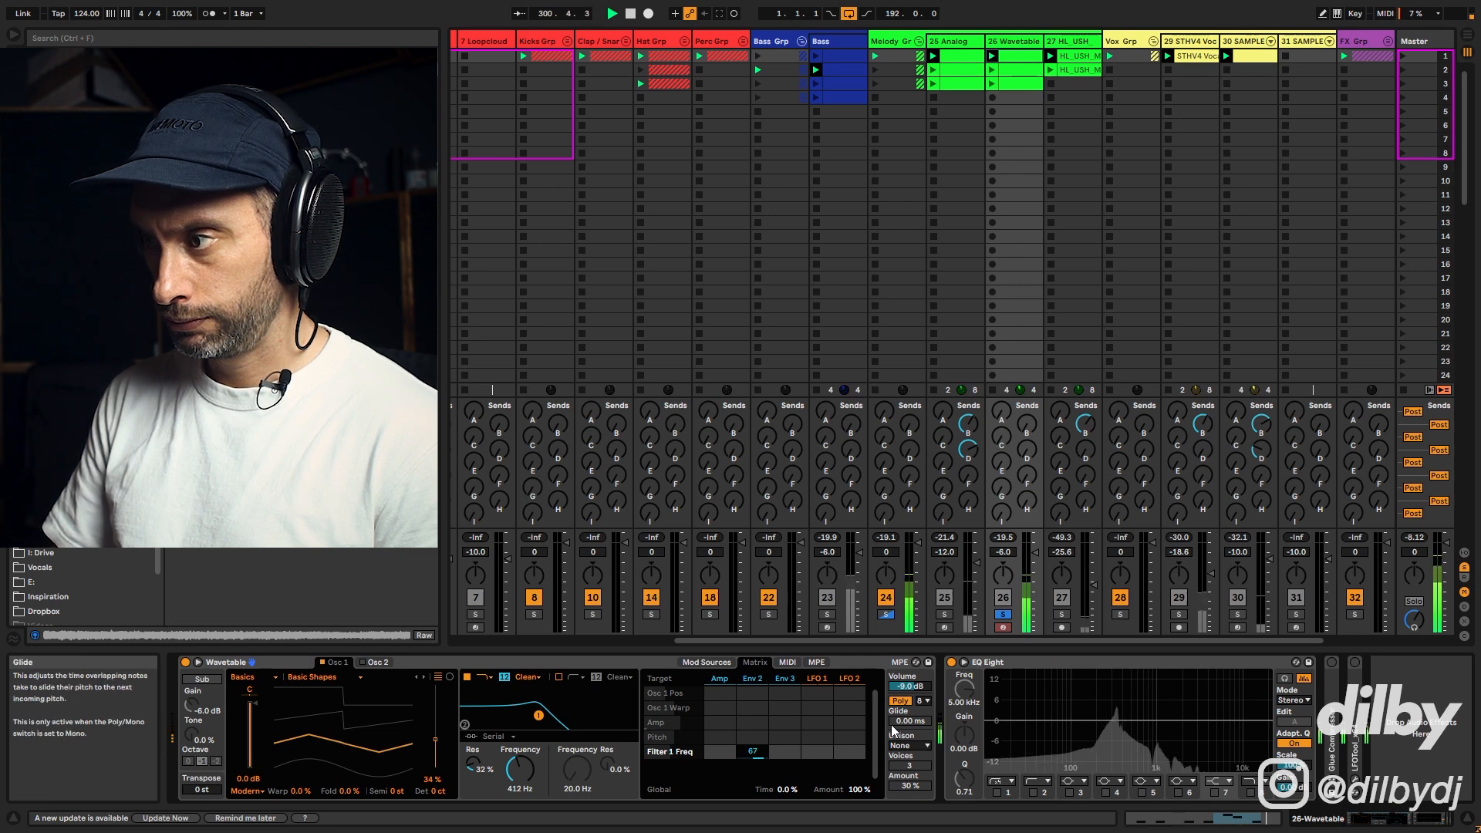
# Step: Relaunch the clip, unsolo track 26 and set its volume to -7.5 dB
pyautogui.click(993, 84)
pyautogui.click(1003, 614)
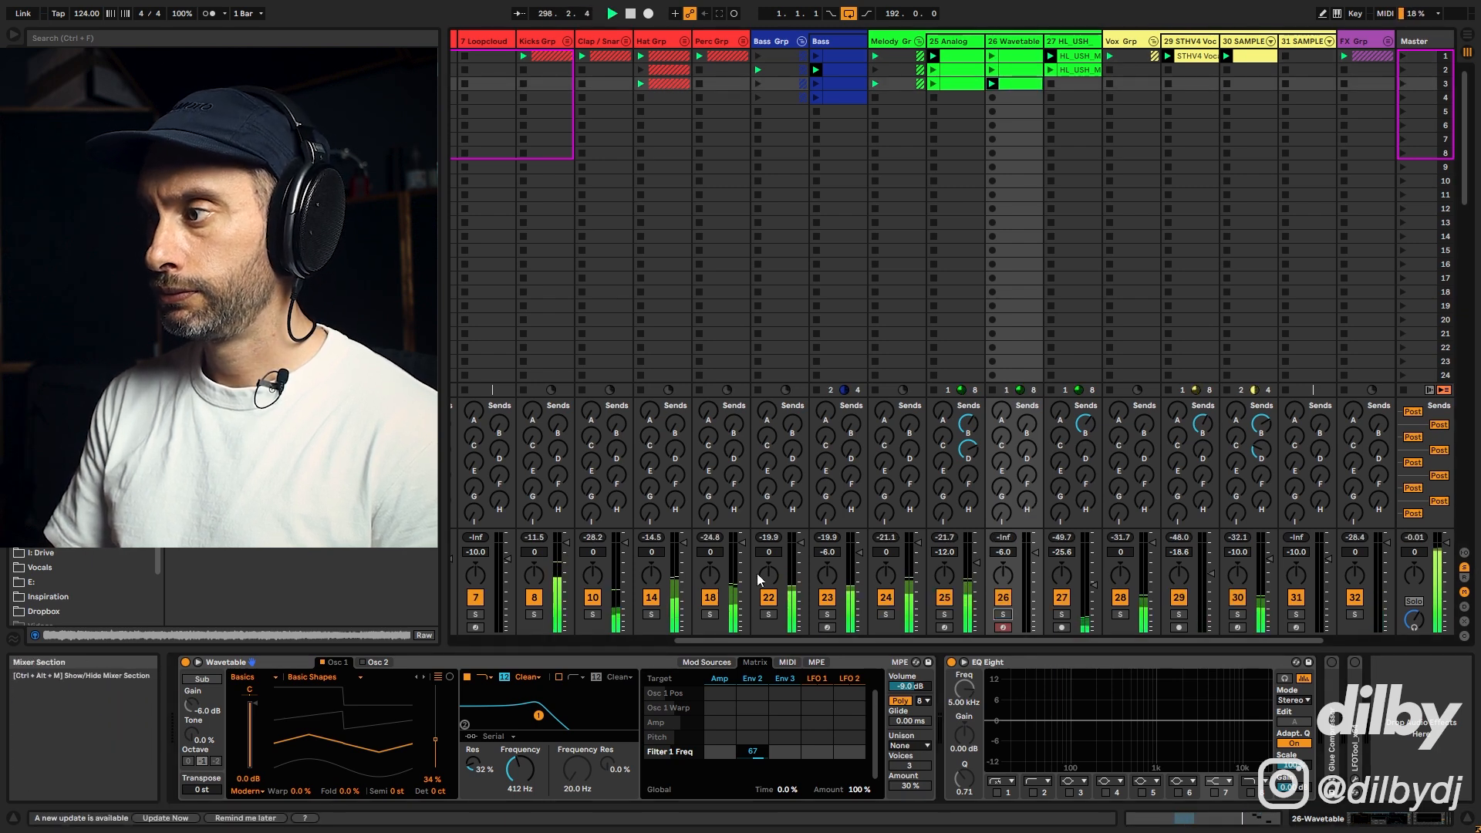
pyautogui.moveTo(1038, 549); pyautogui.dragTo(1038, 556)
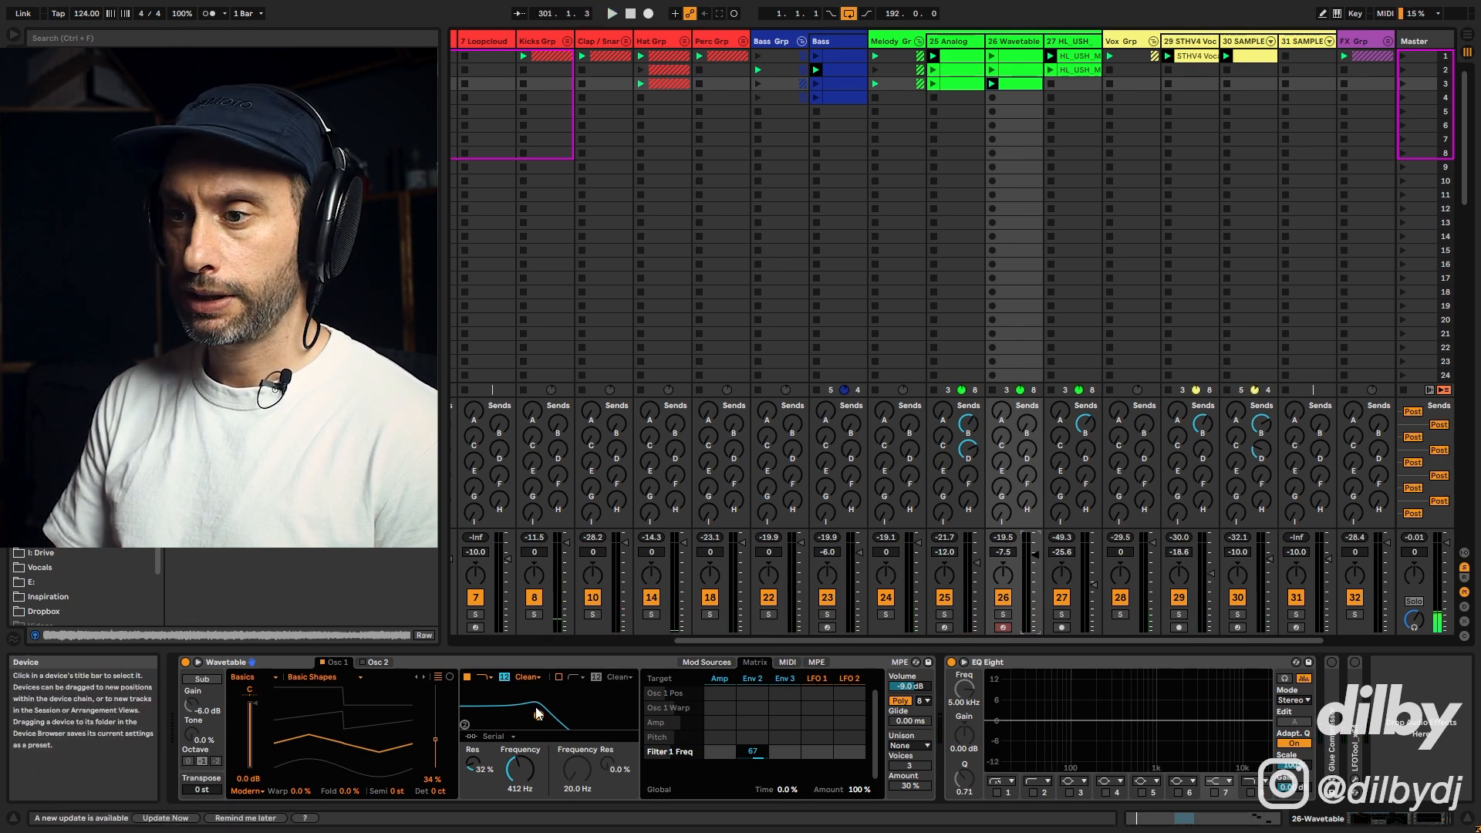
# Step: Enable Oscillator 2 and set its pitch to 7 semitones
pyautogui.click(380, 661)
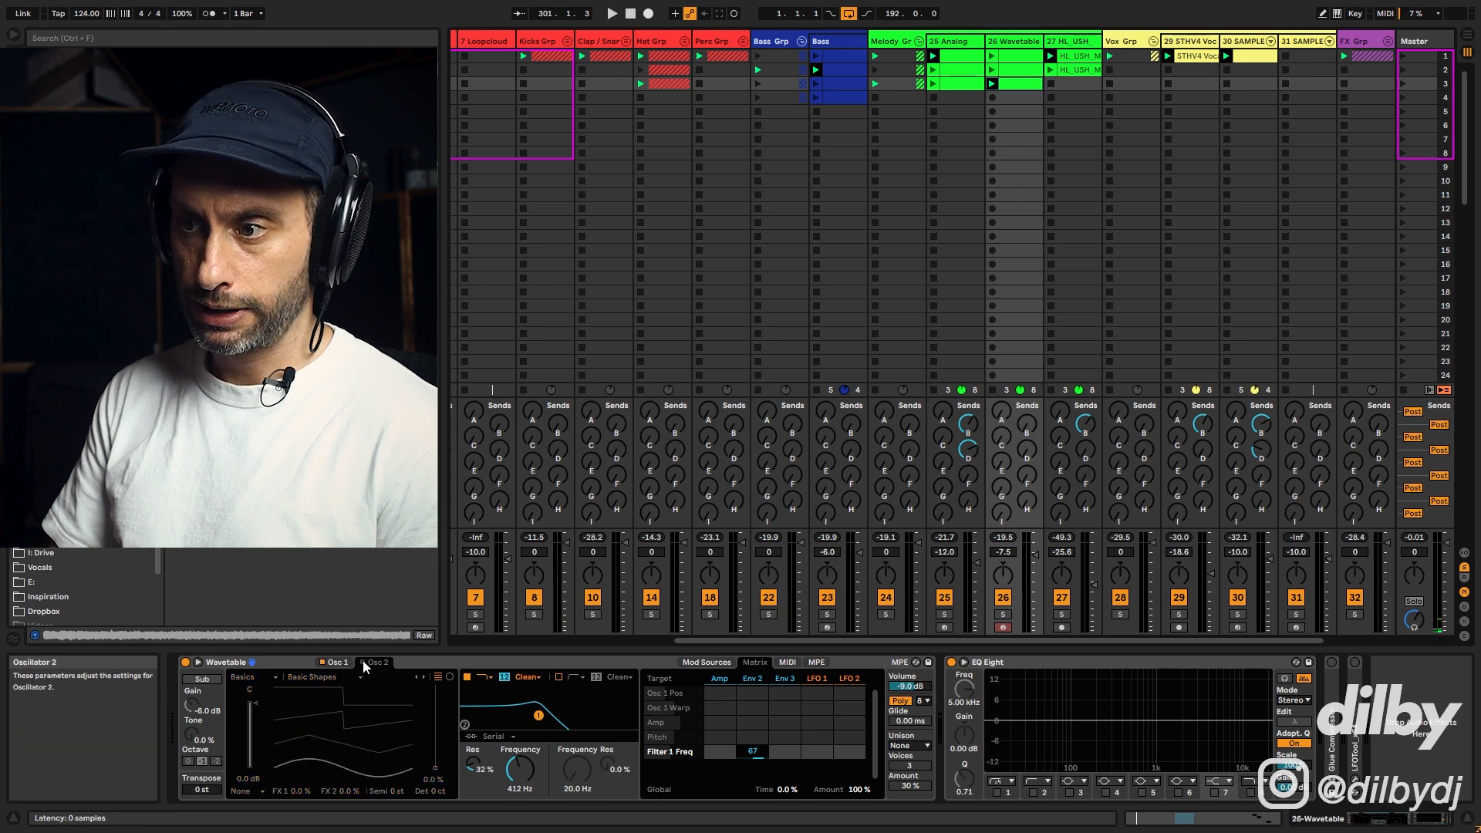
pyautogui.click(363, 662)
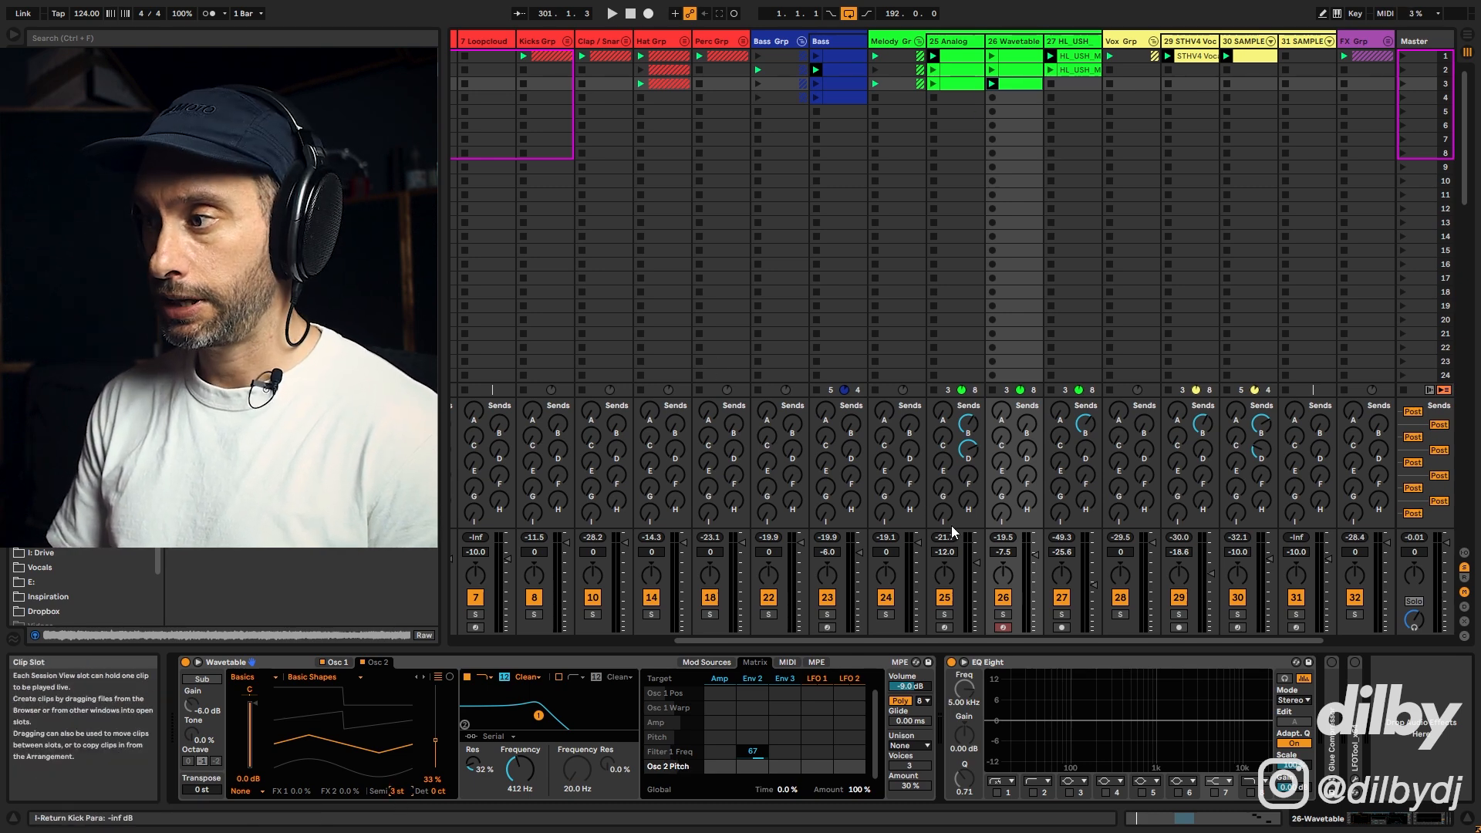
pyautogui.press('space')
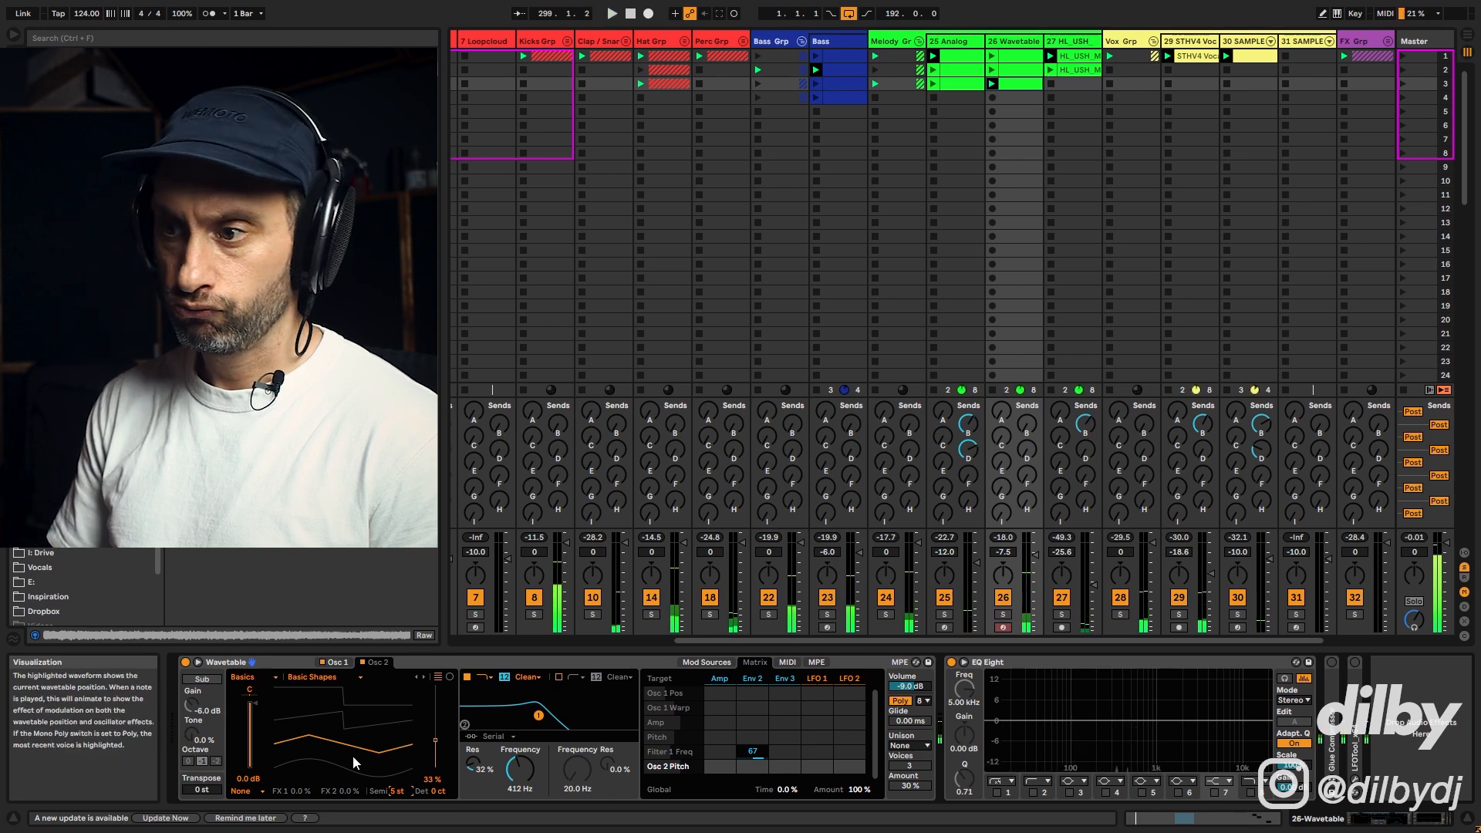
pyautogui.click(393, 795)
pyautogui.write('7')
pyautogui.press('Return')
# Step: Set Oscillator 2's gain to -5.9 dB while auditioning the sequence
pyautogui.press('space')
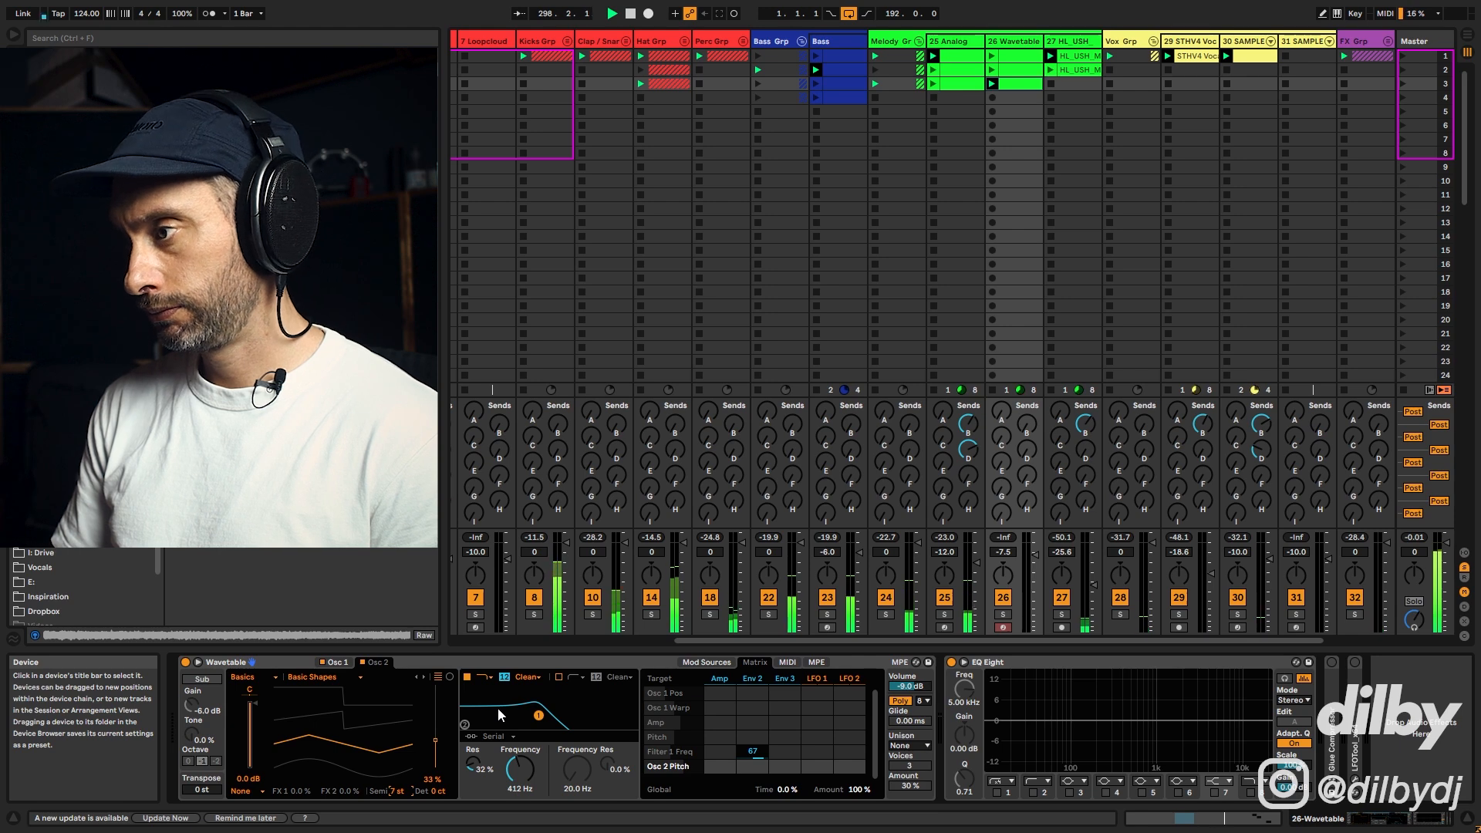
pyautogui.press('space')
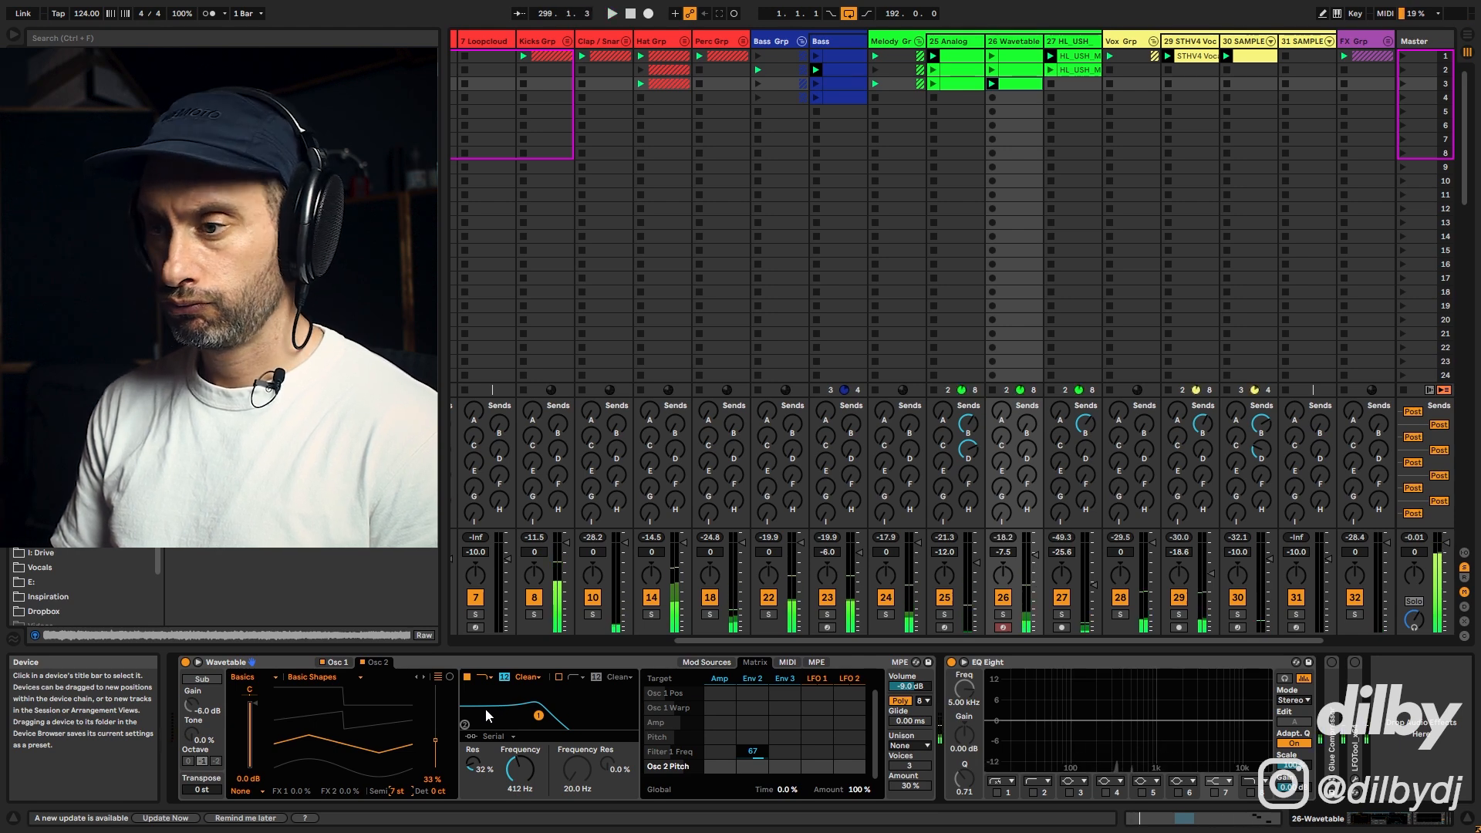
pyautogui.press('space')
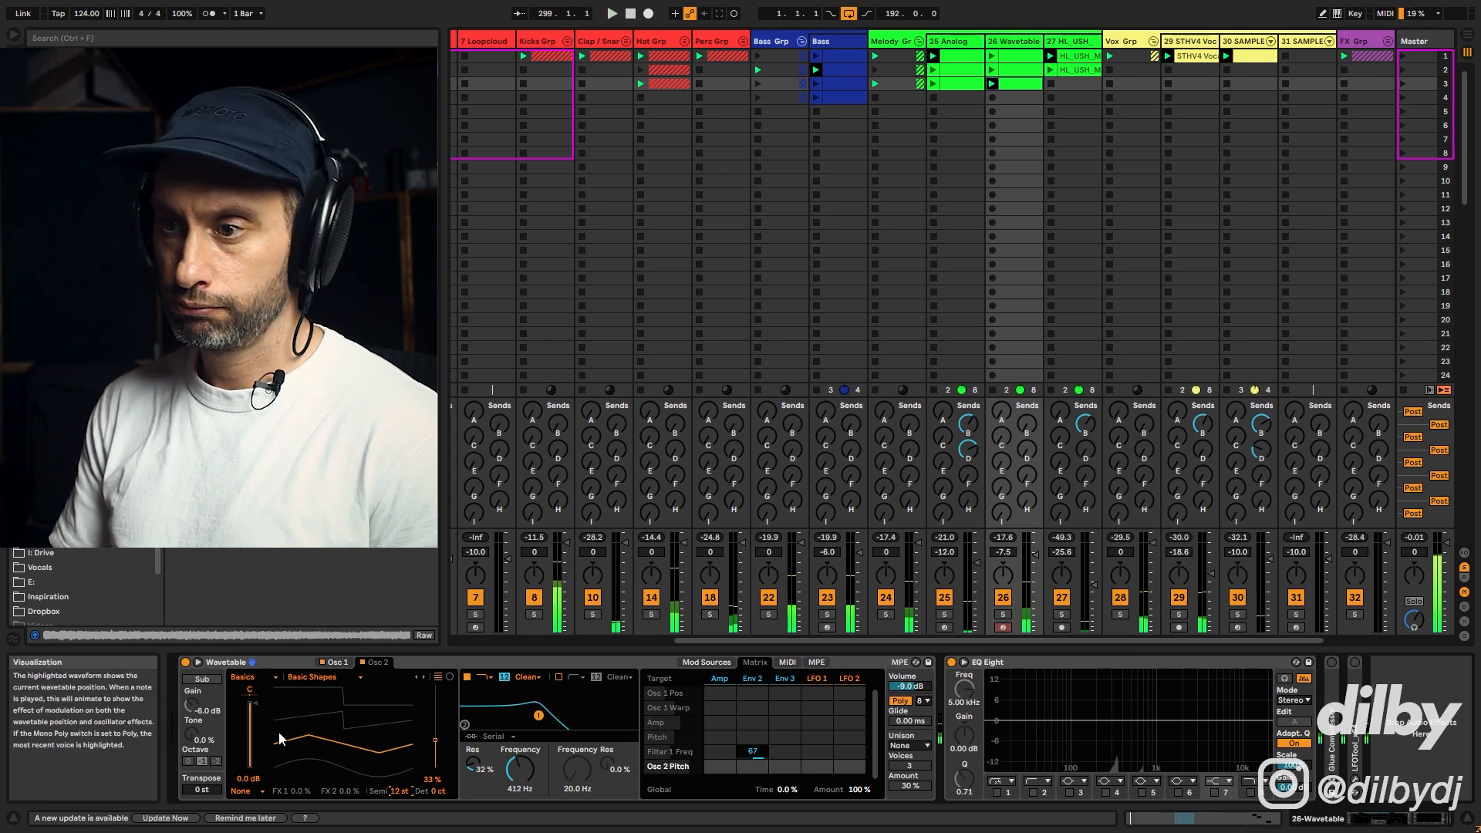
pyautogui.moveTo(254, 703); pyautogui.dragTo(255, 717)
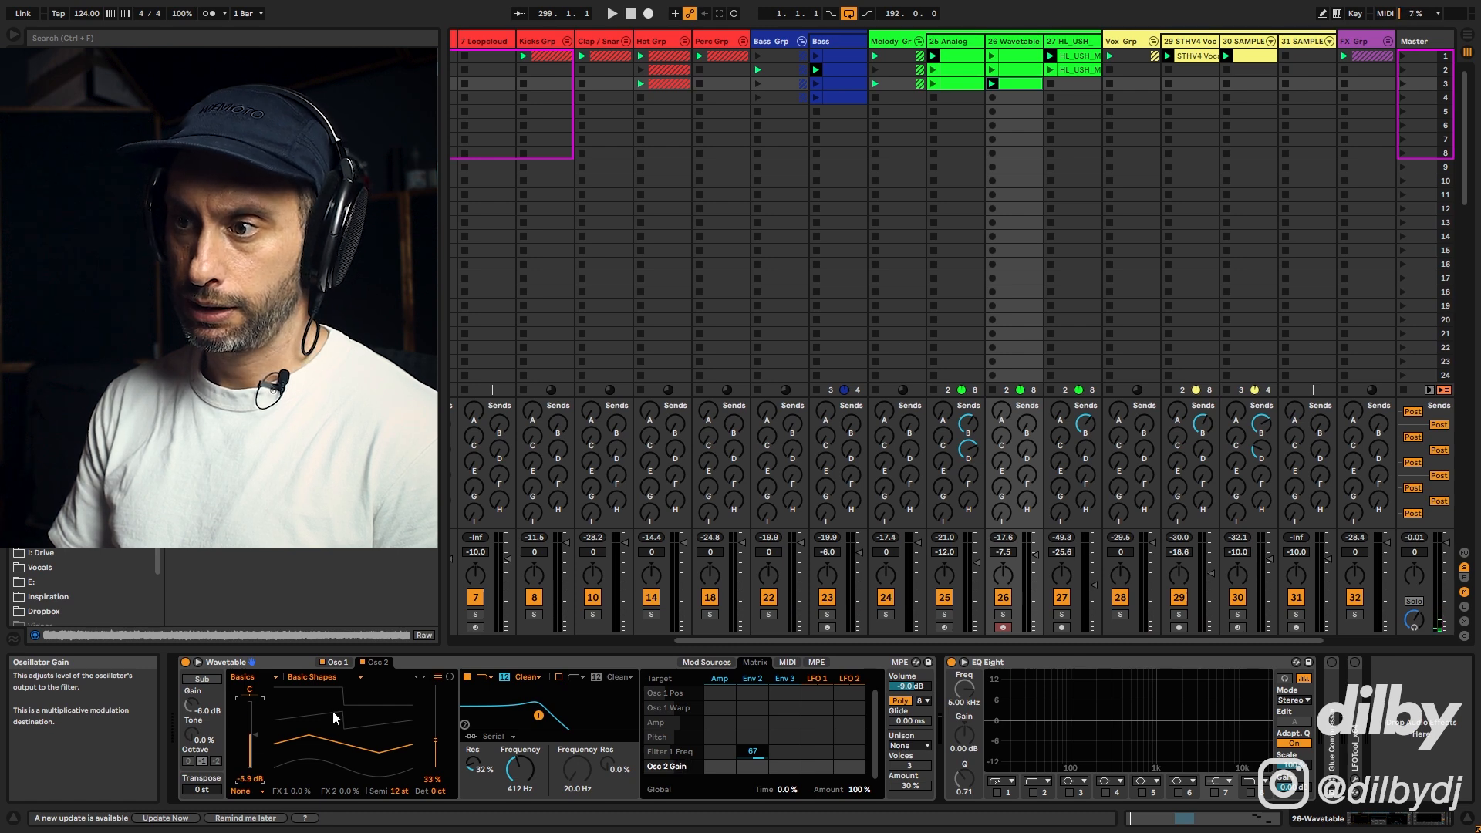
pyautogui.press('space')
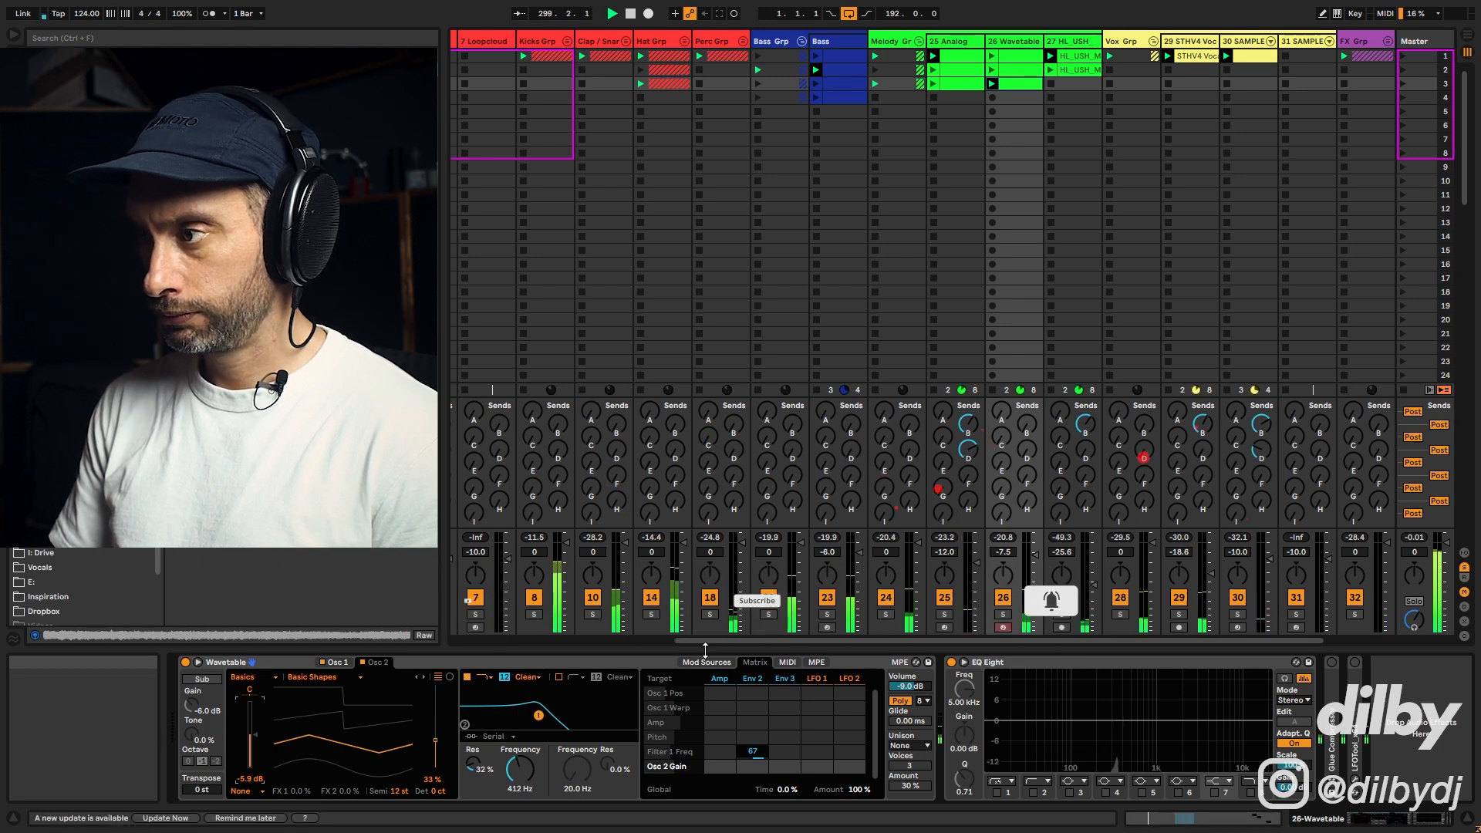
# Step: Switch the filter circuit to MS2 and raise its drive to 1.56 dB
pyautogui.click(1003, 614)
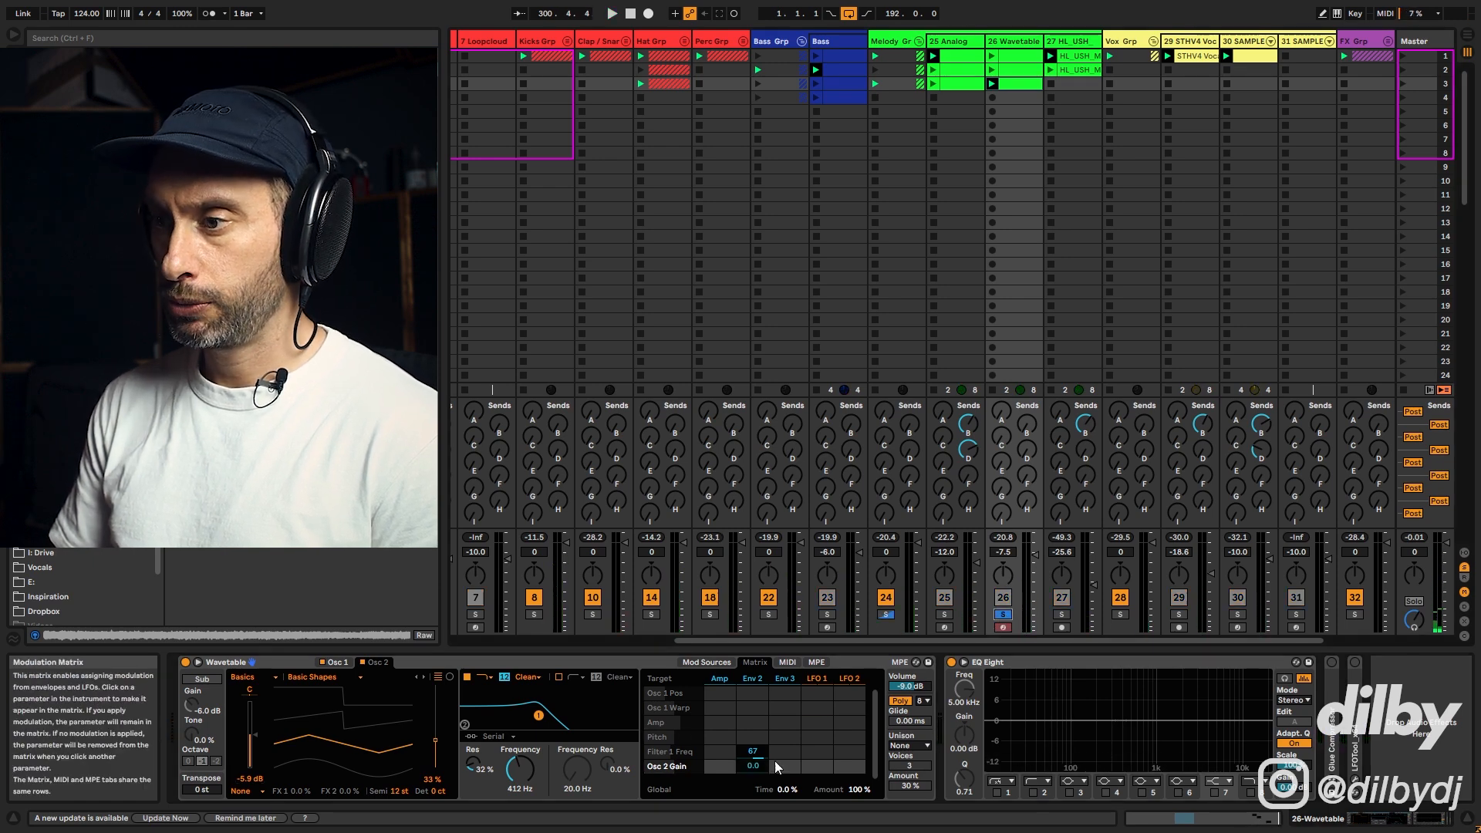
pyautogui.click(528, 677)
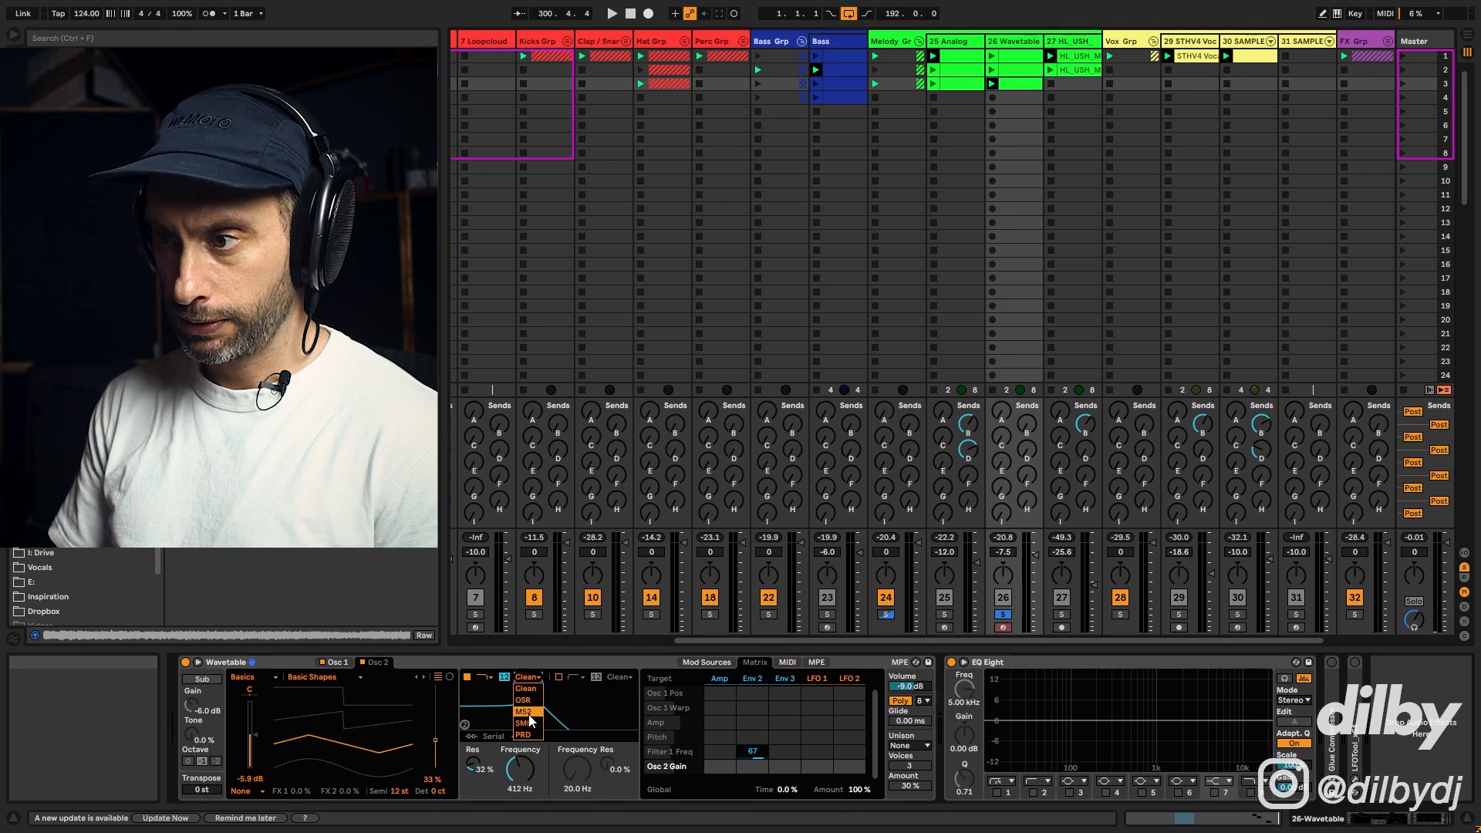
pyautogui.click(530, 716)
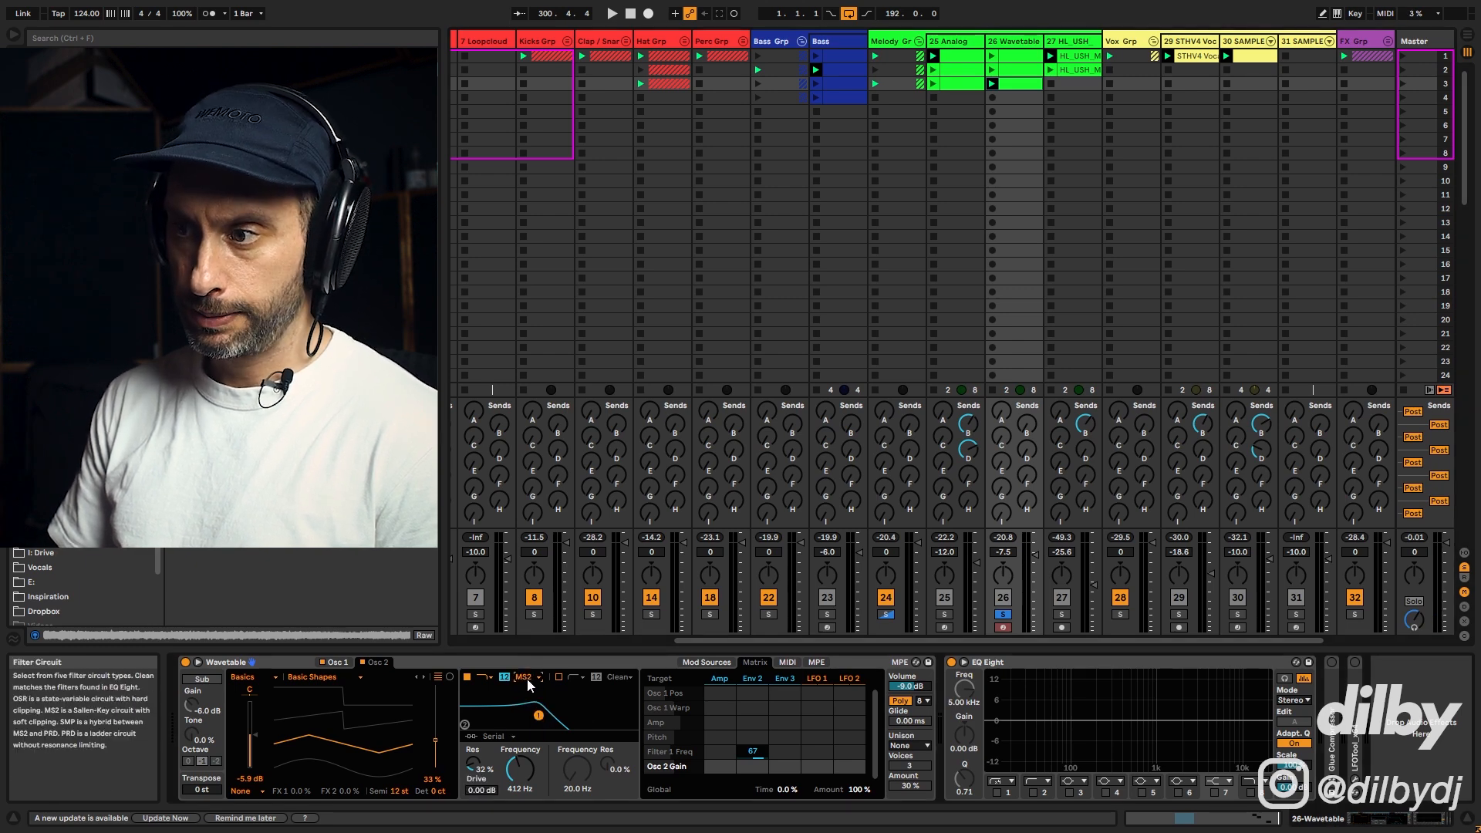
pyautogui.press('space')
pyautogui.click(485, 792)
pyautogui.moveTo(484, 791); pyautogui.dragTo(485, 783)
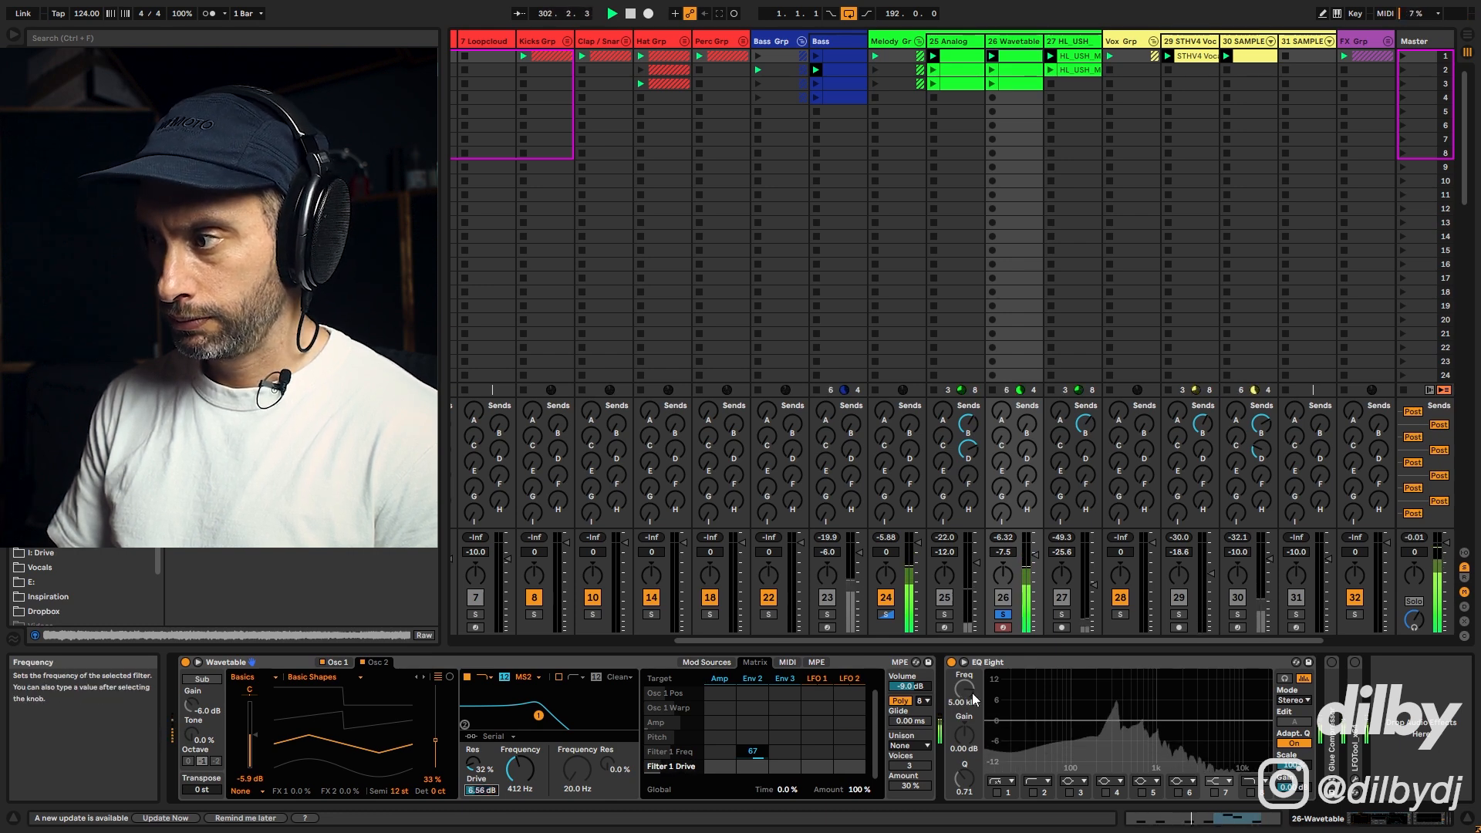
# Step: Set the Wavetable's unison mode to Shimmer
pyautogui.click(915, 744)
pyautogui.press('space')
pyautogui.click(904, 676)
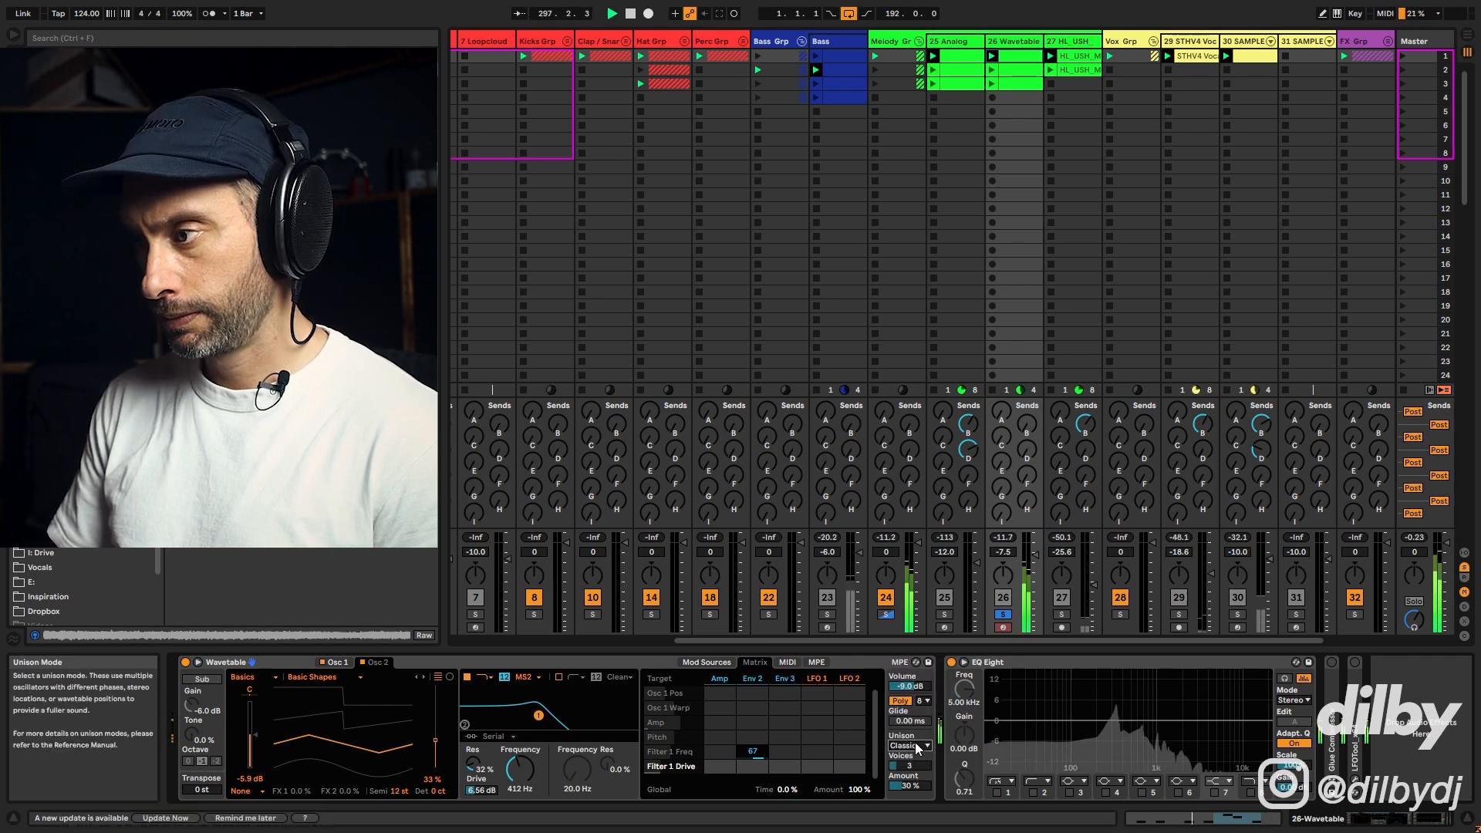
pyautogui.click(915, 746)
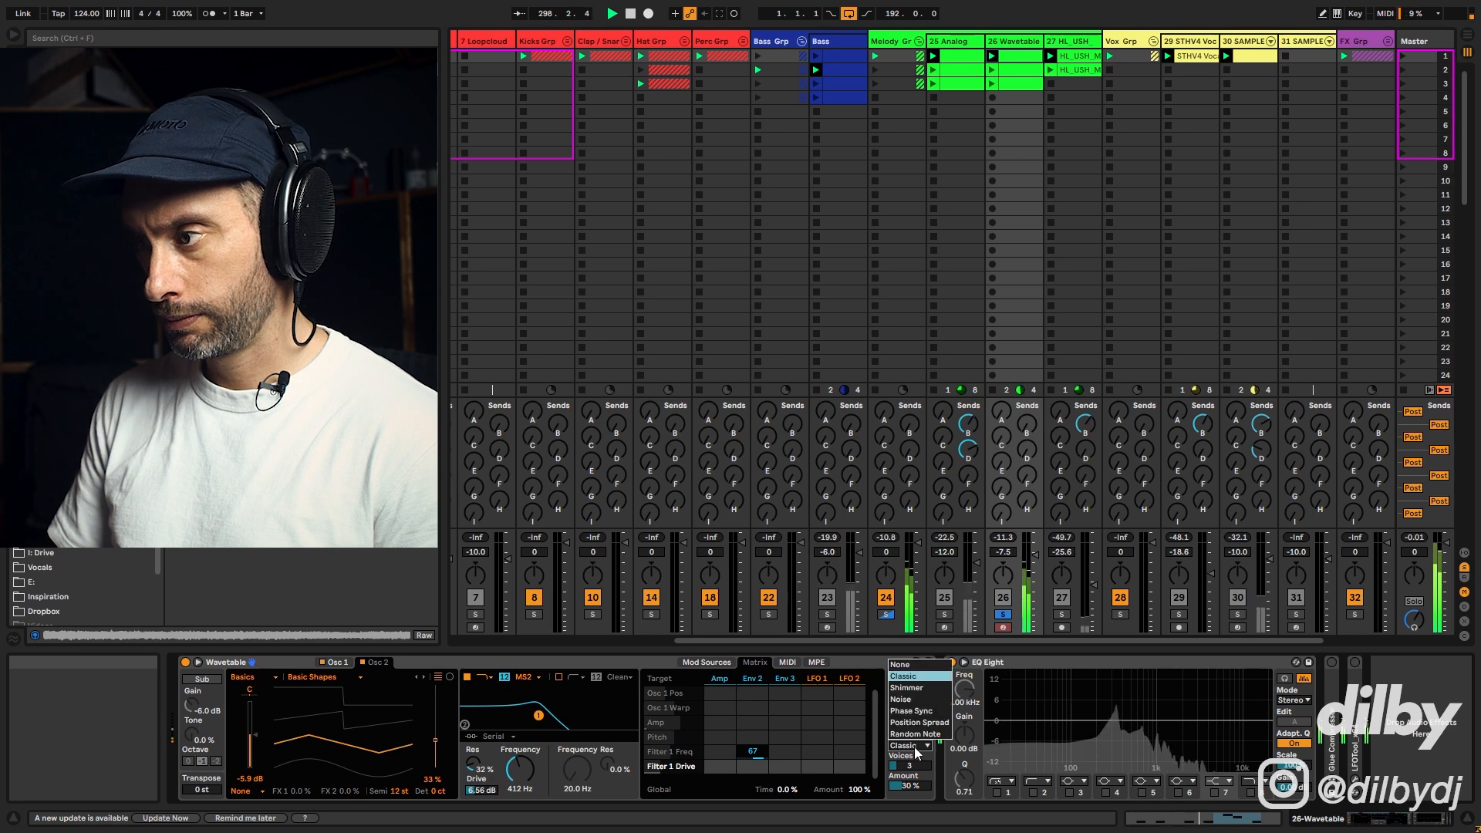
pyautogui.click(922, 688)
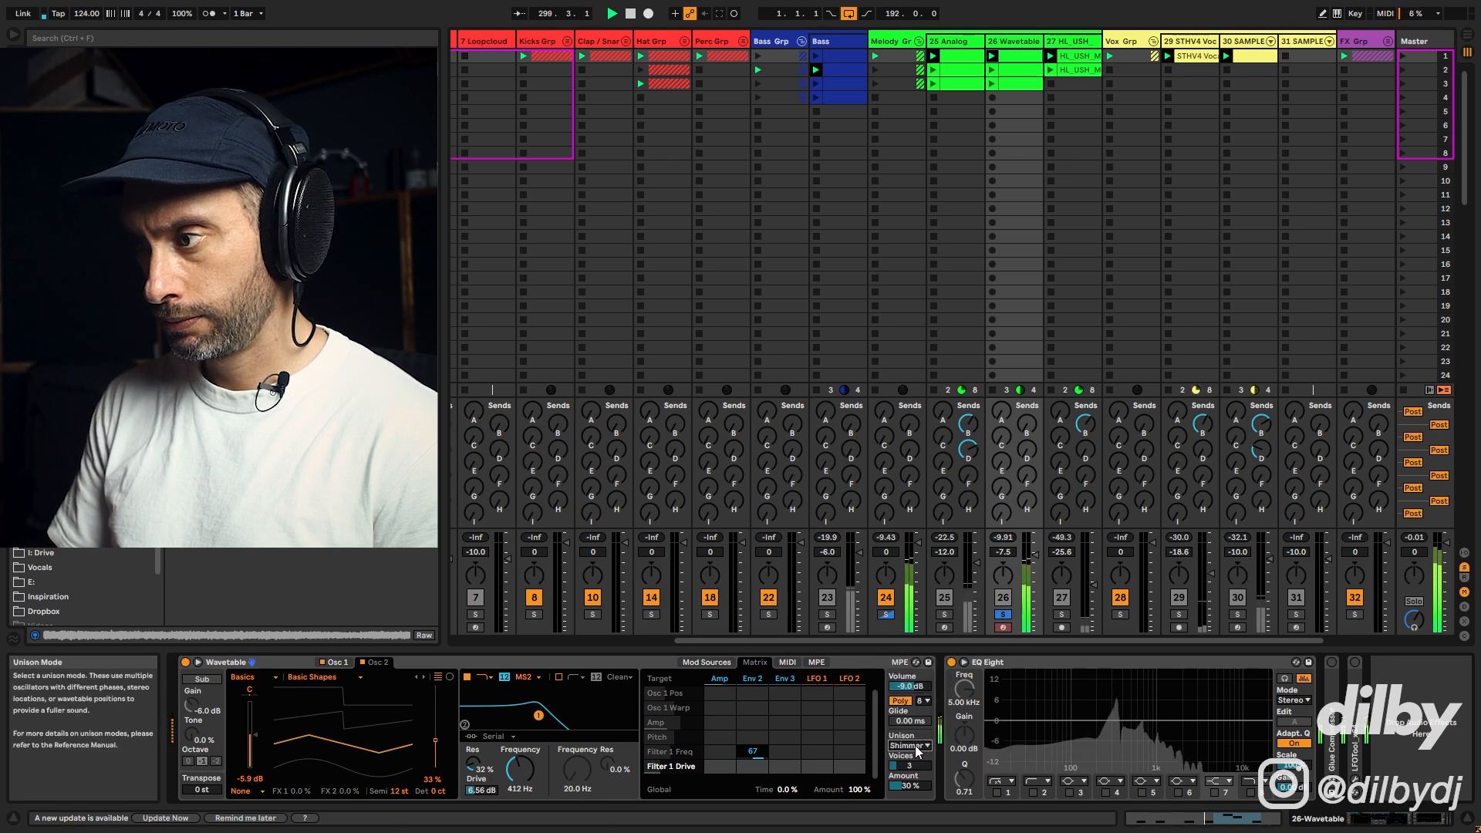
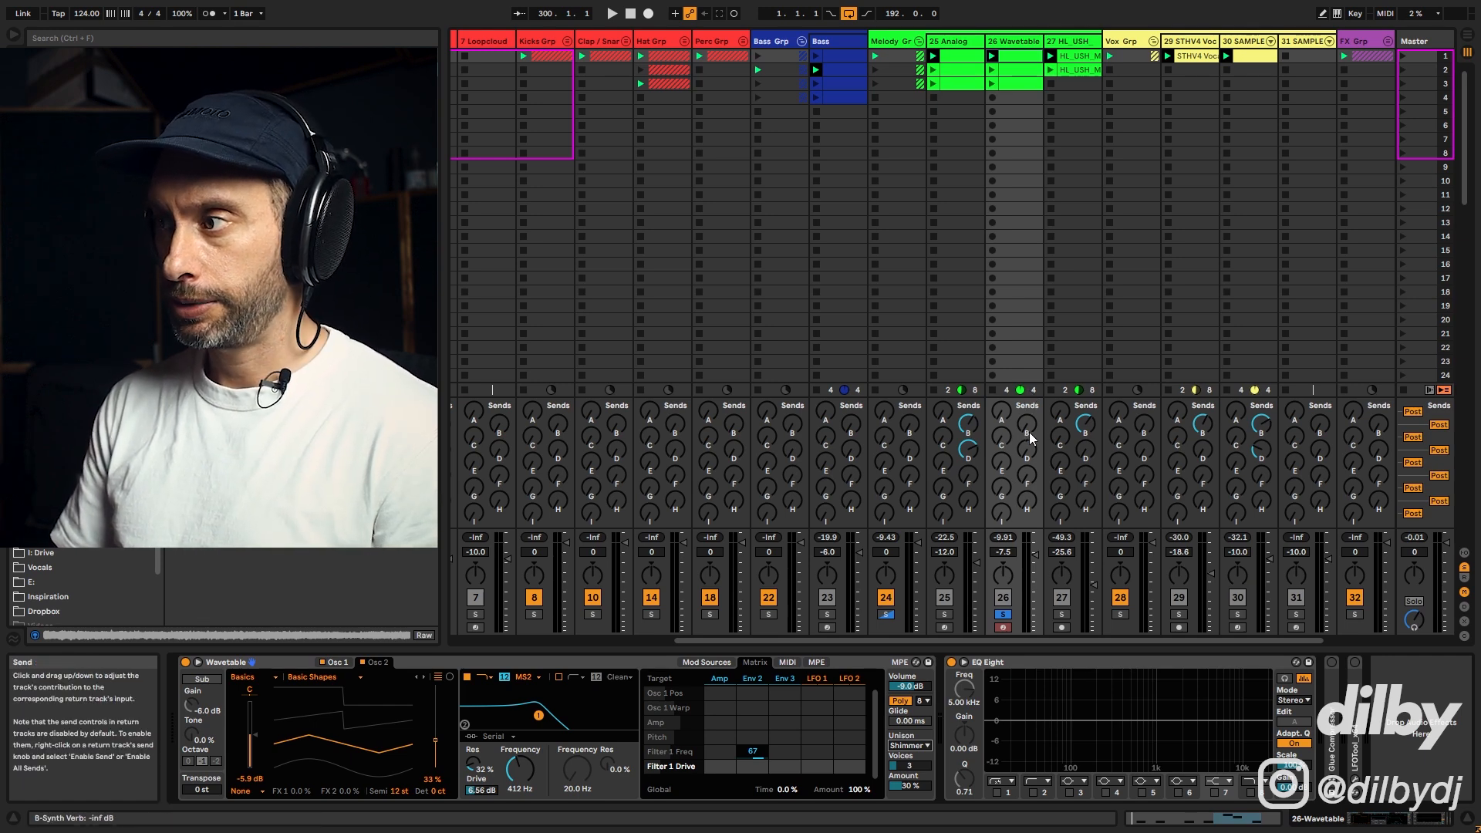
# Step: Enable the EQ Eight's second band as a high-pass filter on the Wavetable track
pyautogui.click(1034, 793)
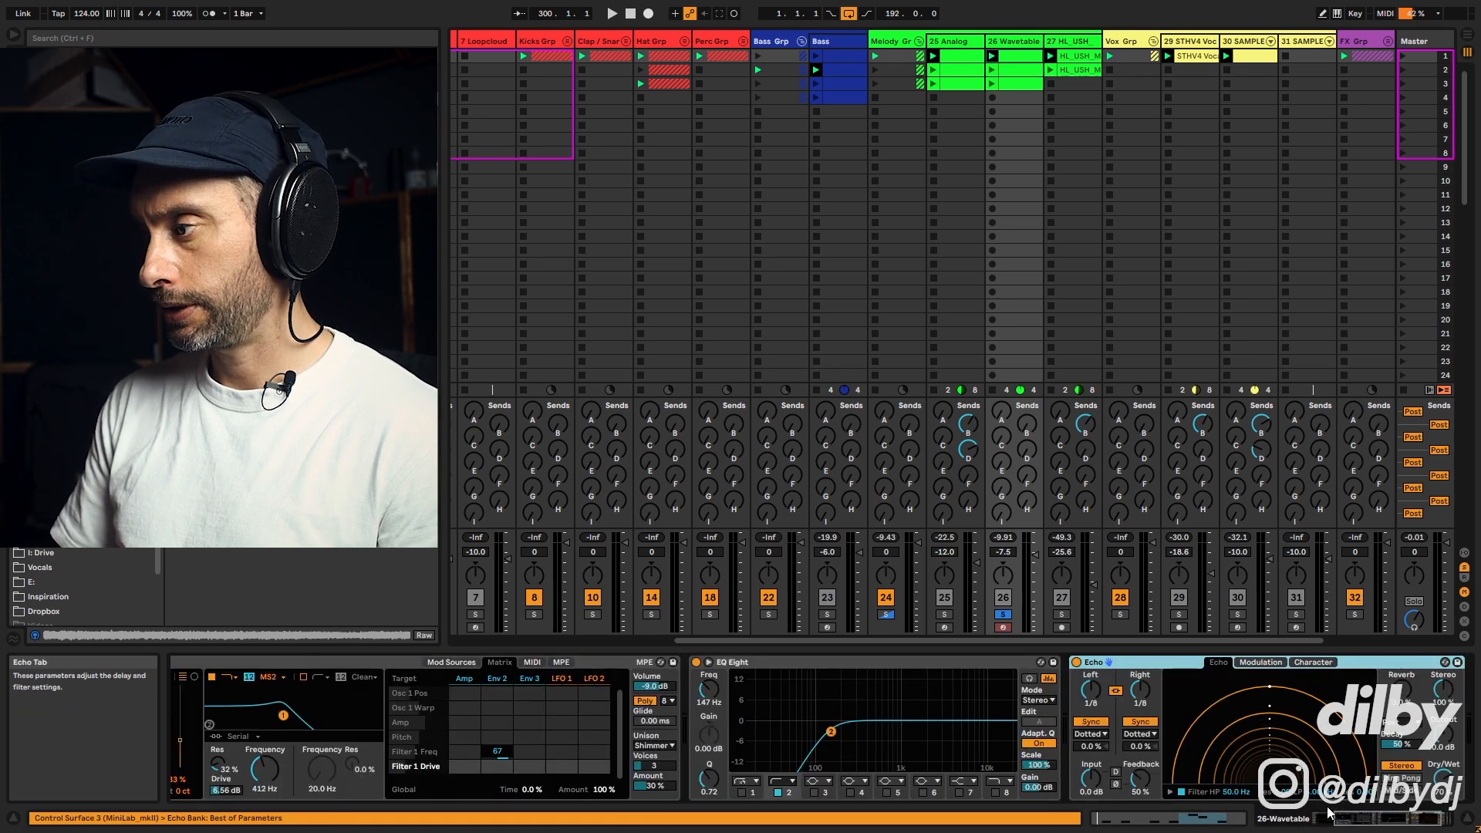
# Step: Switch the Echo delay times from dotted to straight notes at 1/16
pyautogui.moveTo(1362, 821); pyautogui.dragTo(1372, 821)
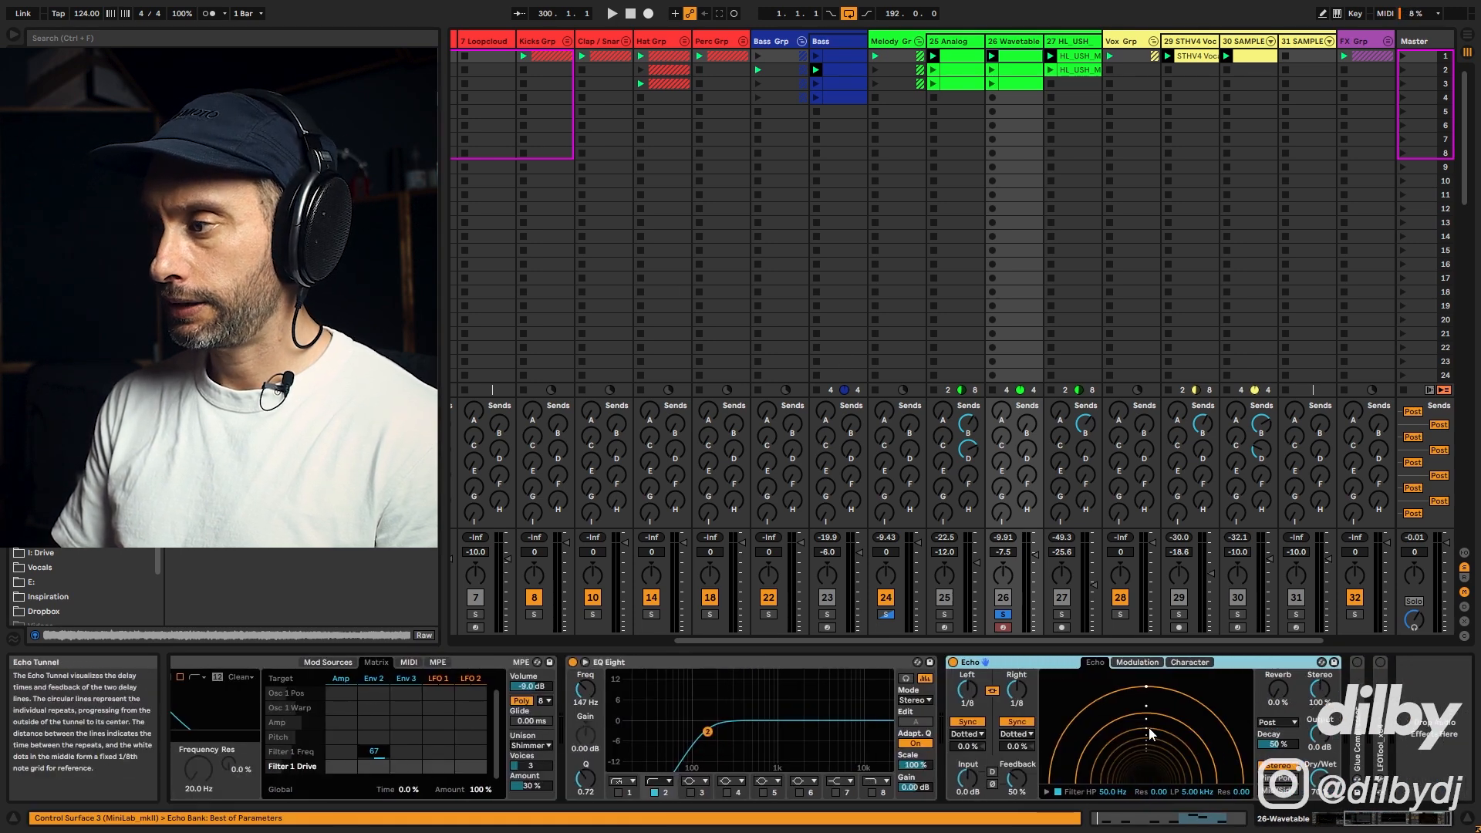
pyautogui.moveTo(1320, 777); pyautogui.dragTo(1320, 794)
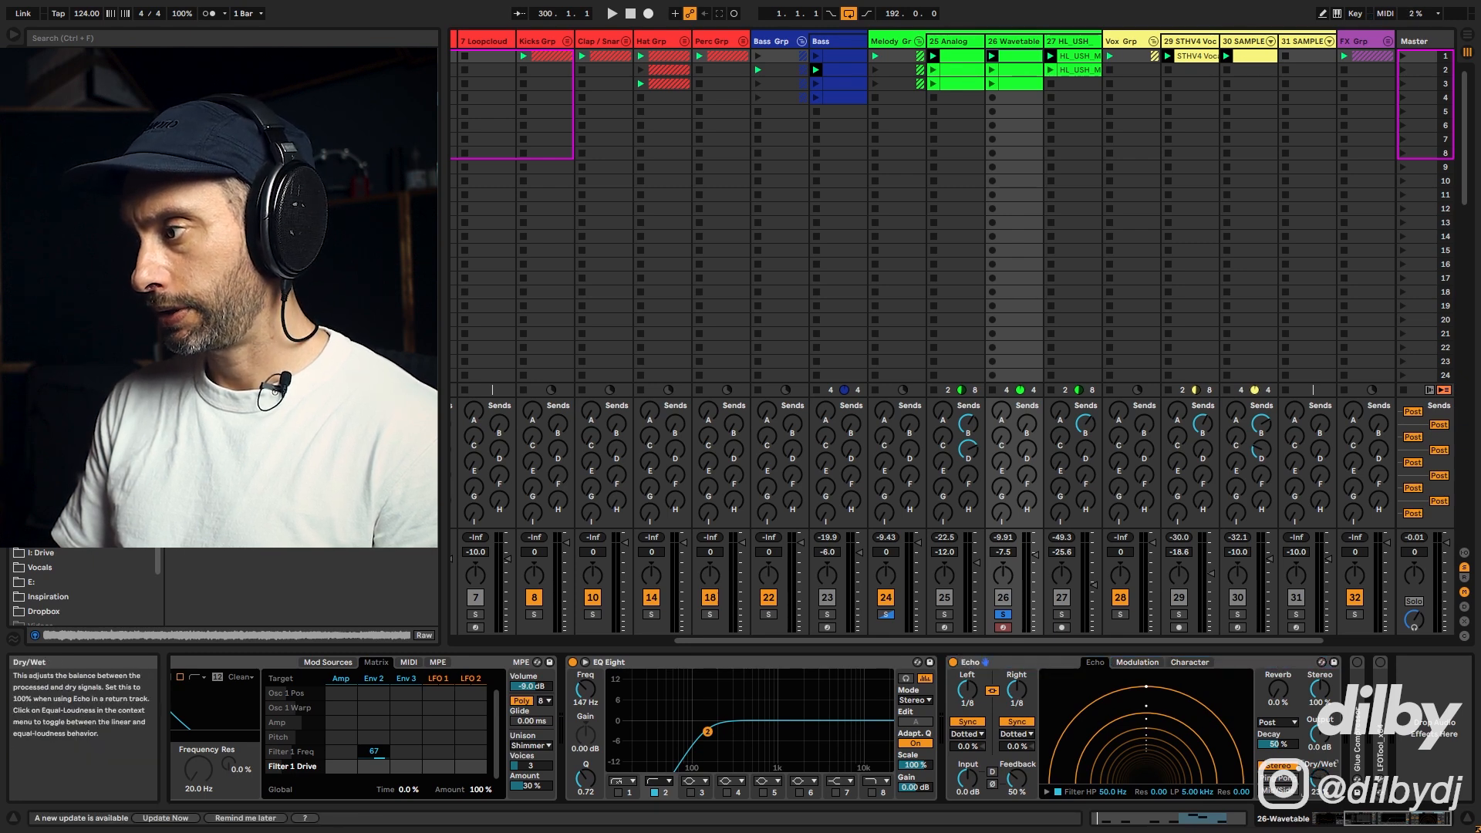
pyautogui.click(967, 734)
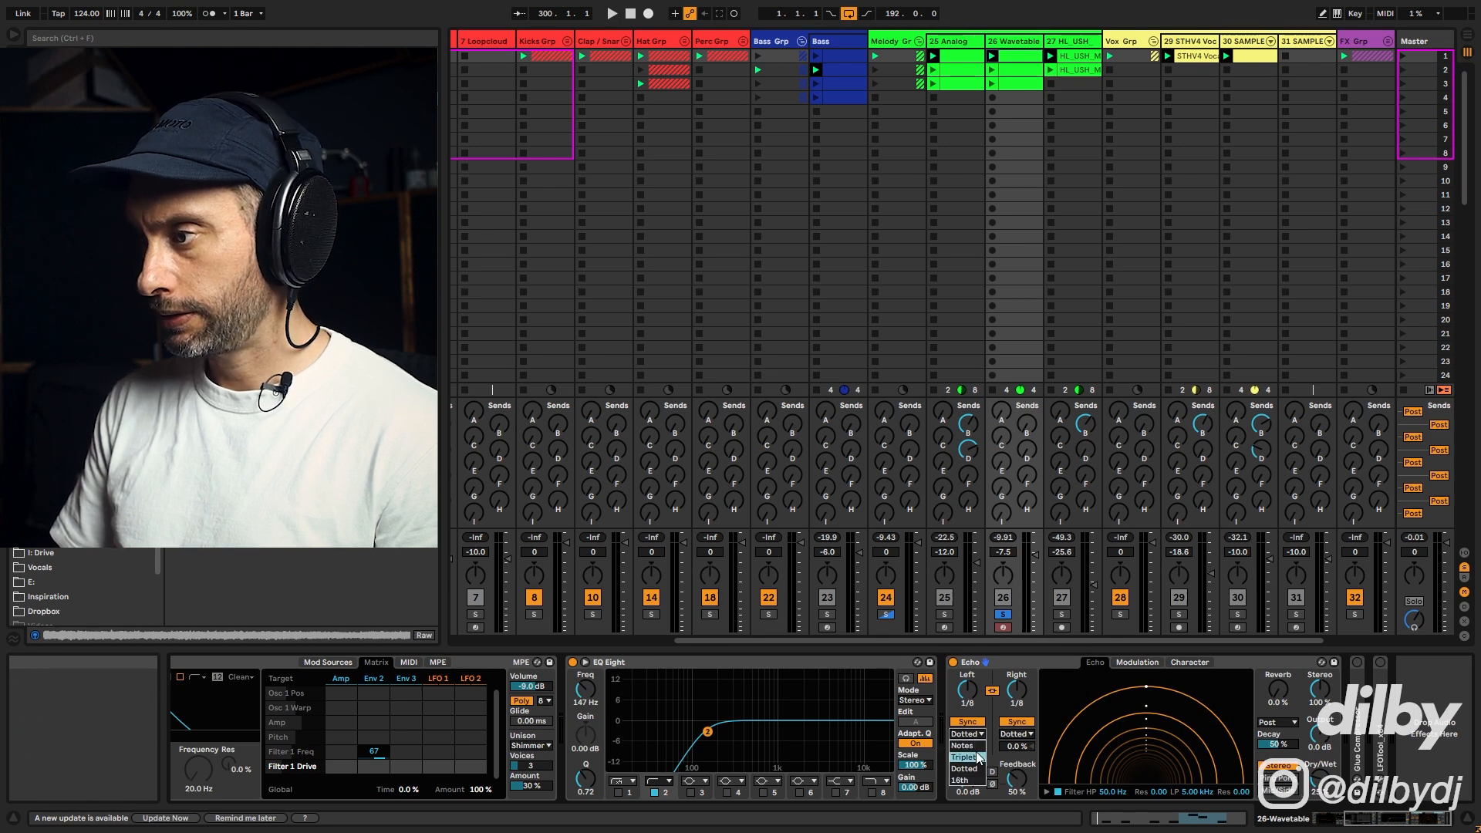
pyautogui.click(964, 745)
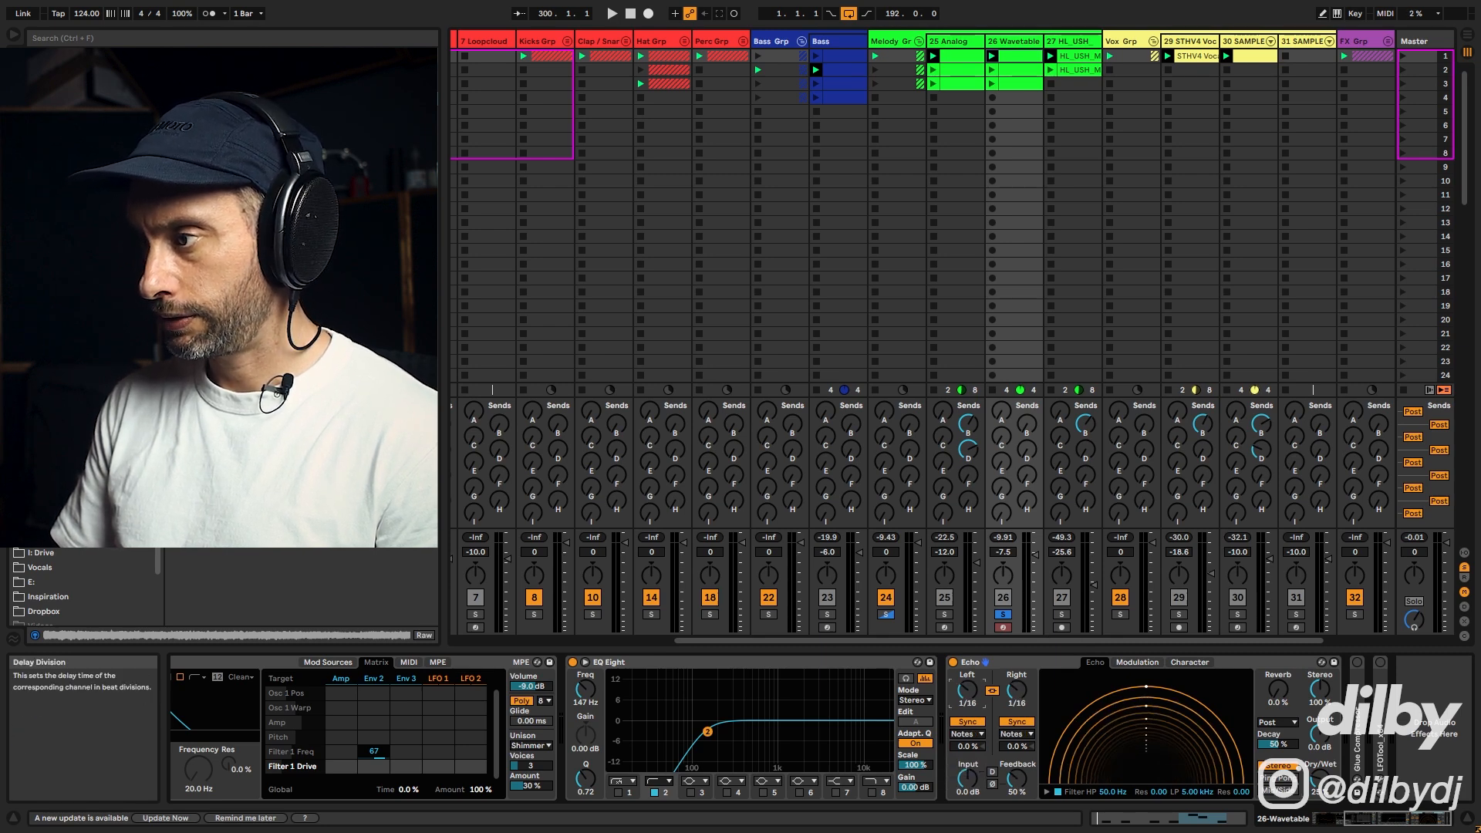
# Step: Raise Echo's high-pass filter to about 445 Hz, show its filter display and start playback
pyautogui.moveTo(1121, 691); pyautogui.dragTo(1127, 691)
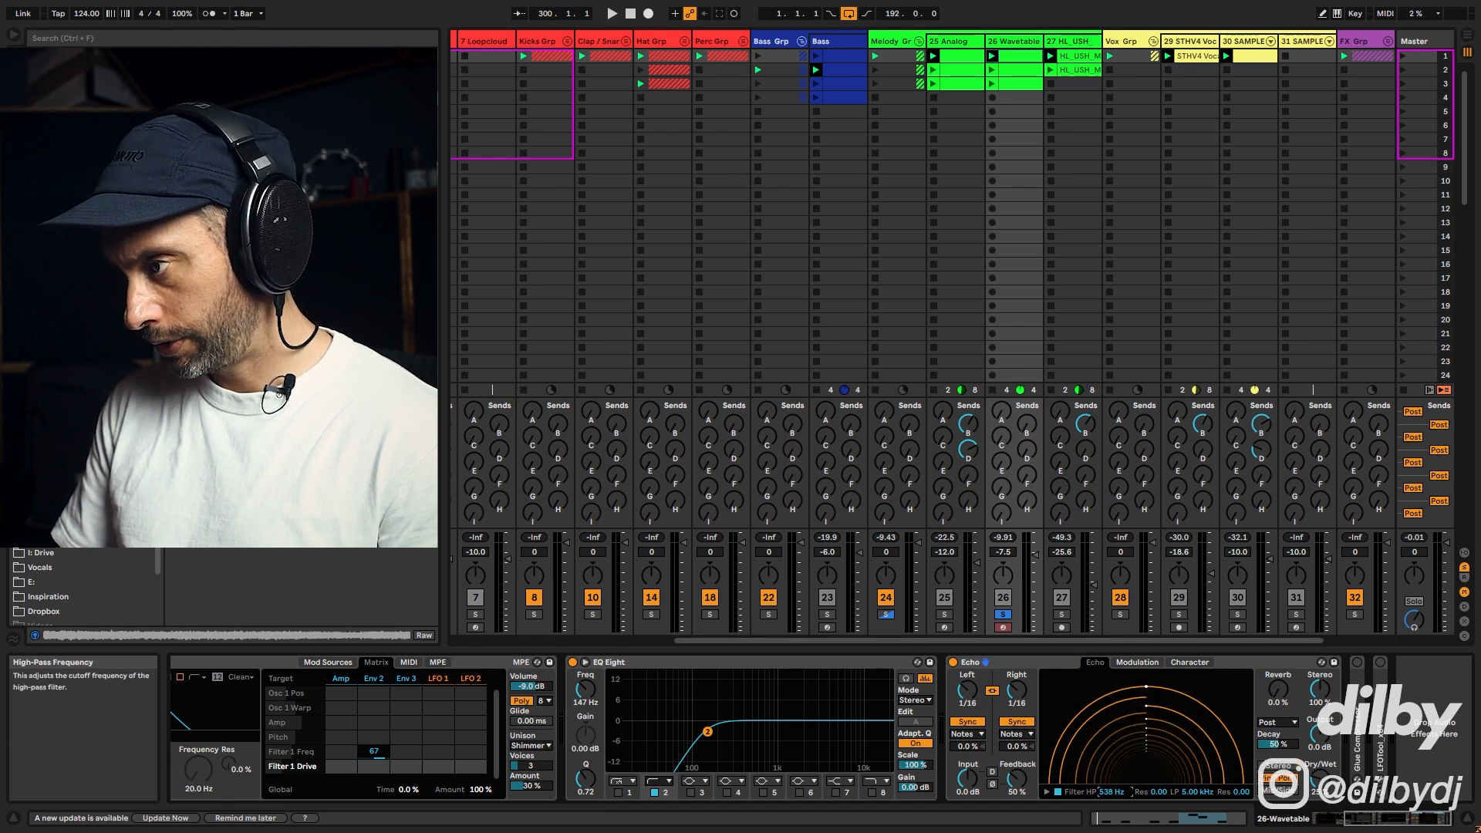
pyautogui.click(1049, 790)
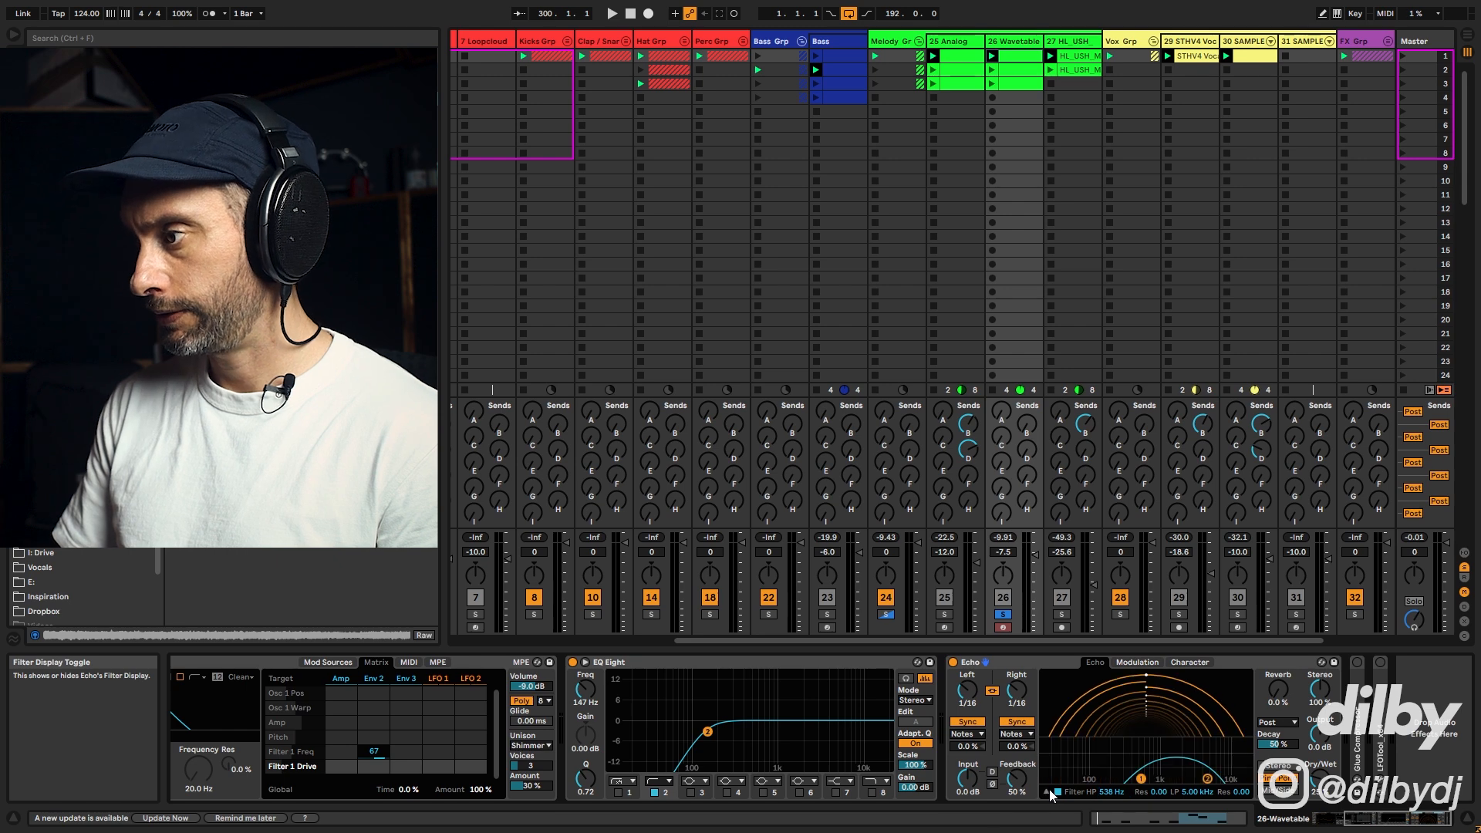
pyautogui.press('space')
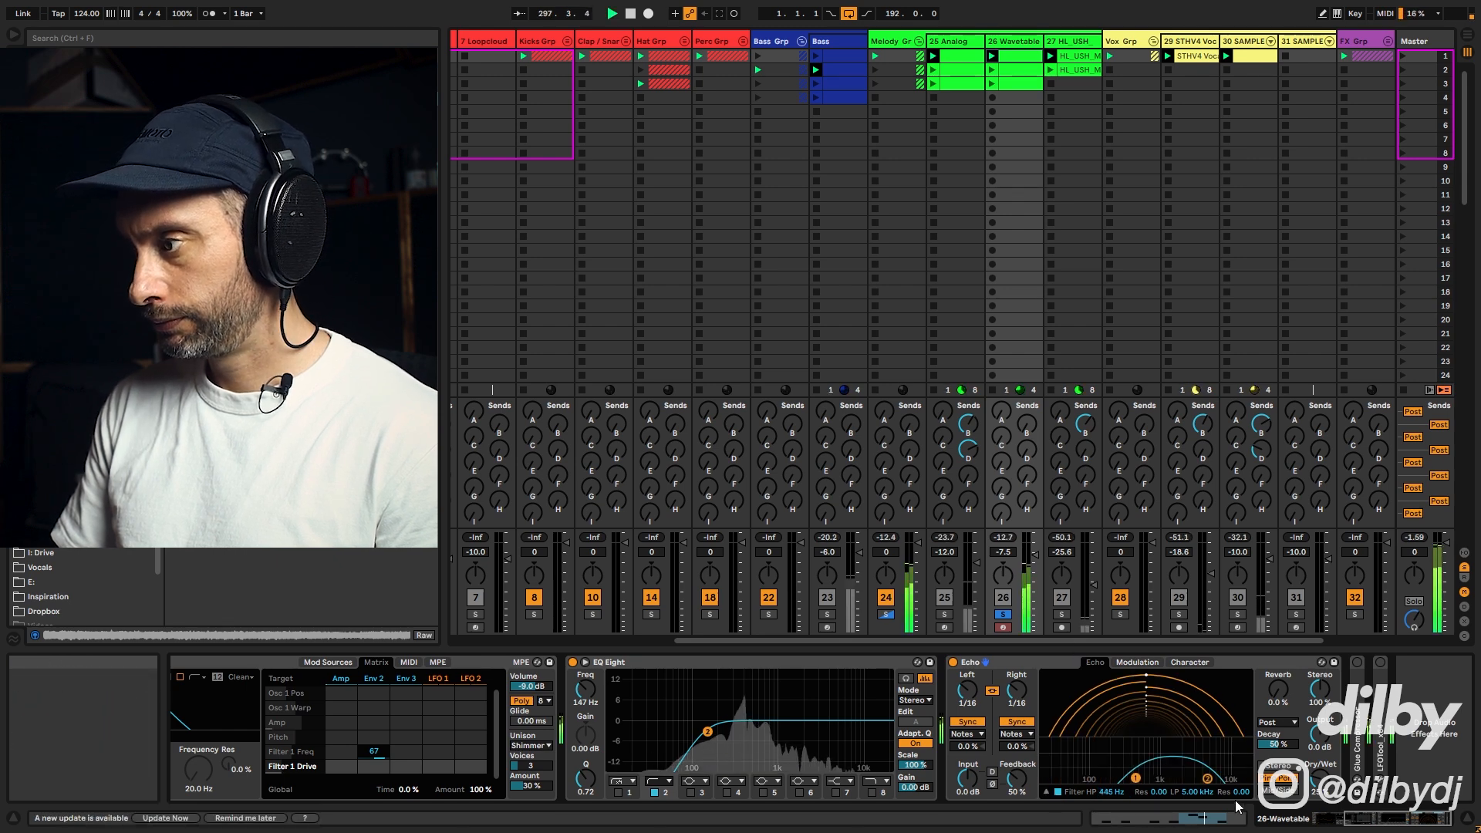
# Step: Set Echo's low-pass filter to 5.19 kHz while listening, then stop playback
pyautogui.moveTo(1208, 779); pyautogui.dragTo(1206, 780)
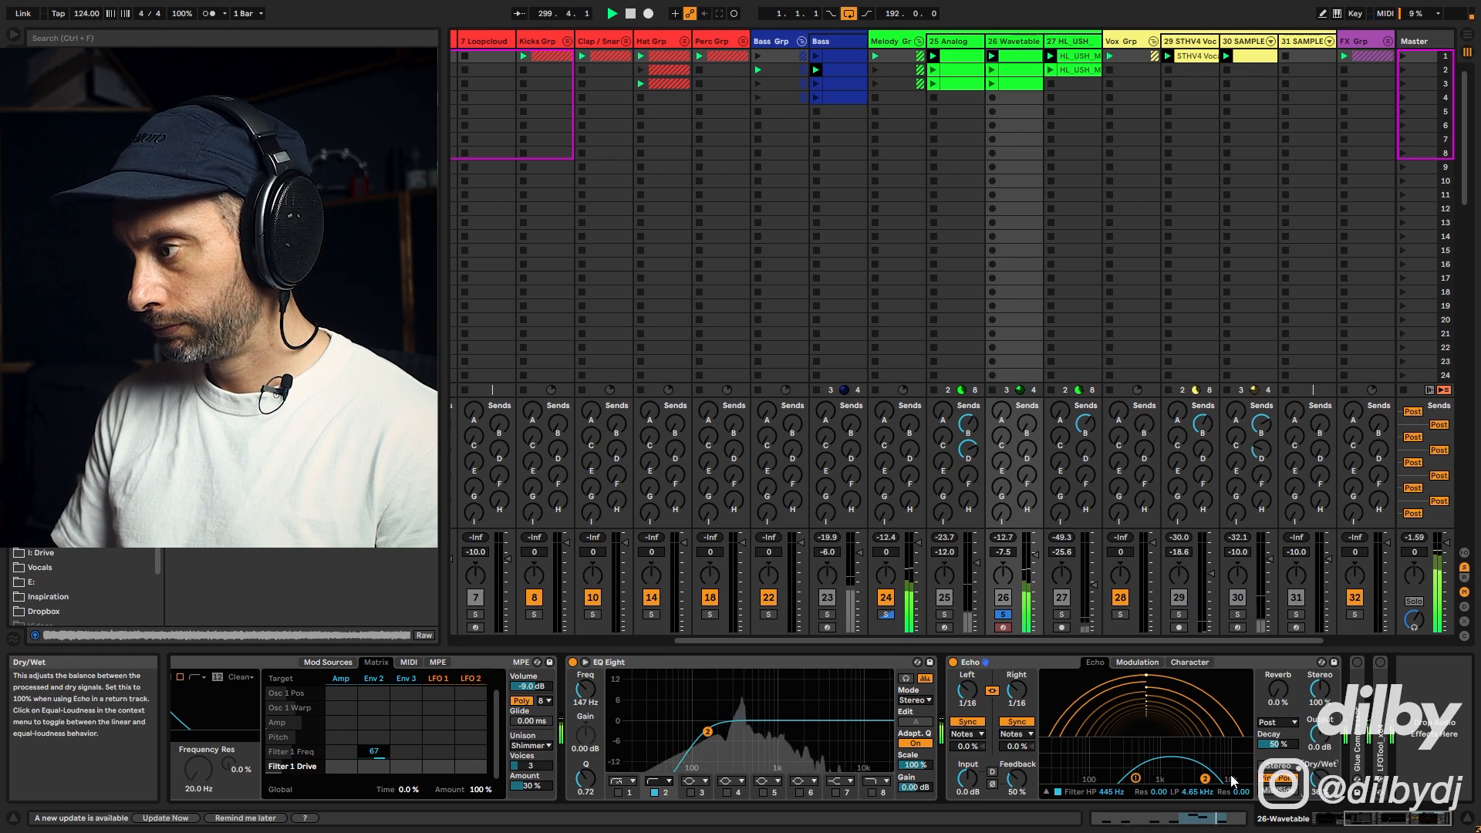
pyautogui.moveTo(1205, 779); pyautogui.dragTo(1248, 780)
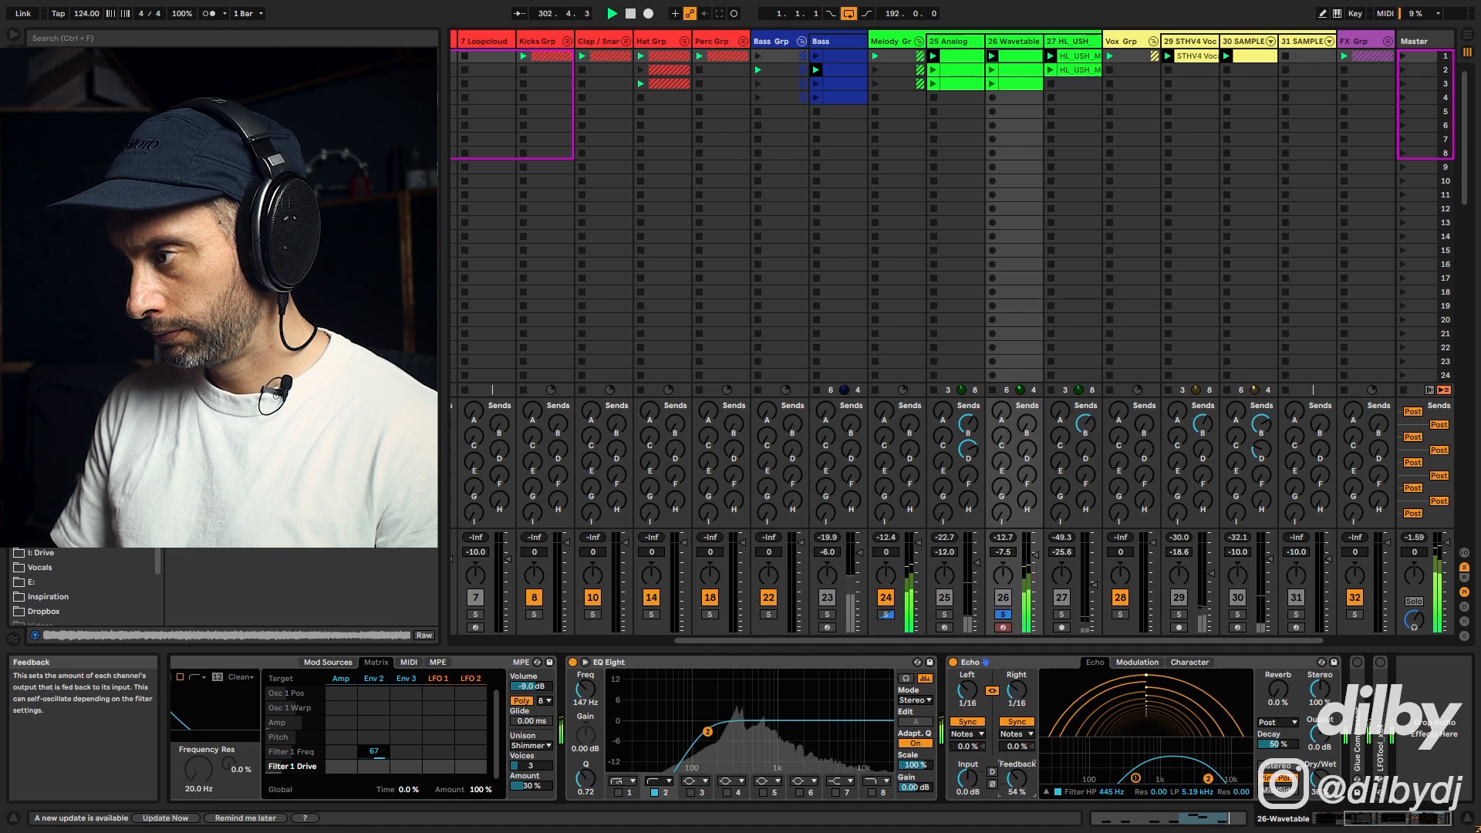
pyautogui.moveTo(1278, 690); pyautogui.dragTo(1278, 687)
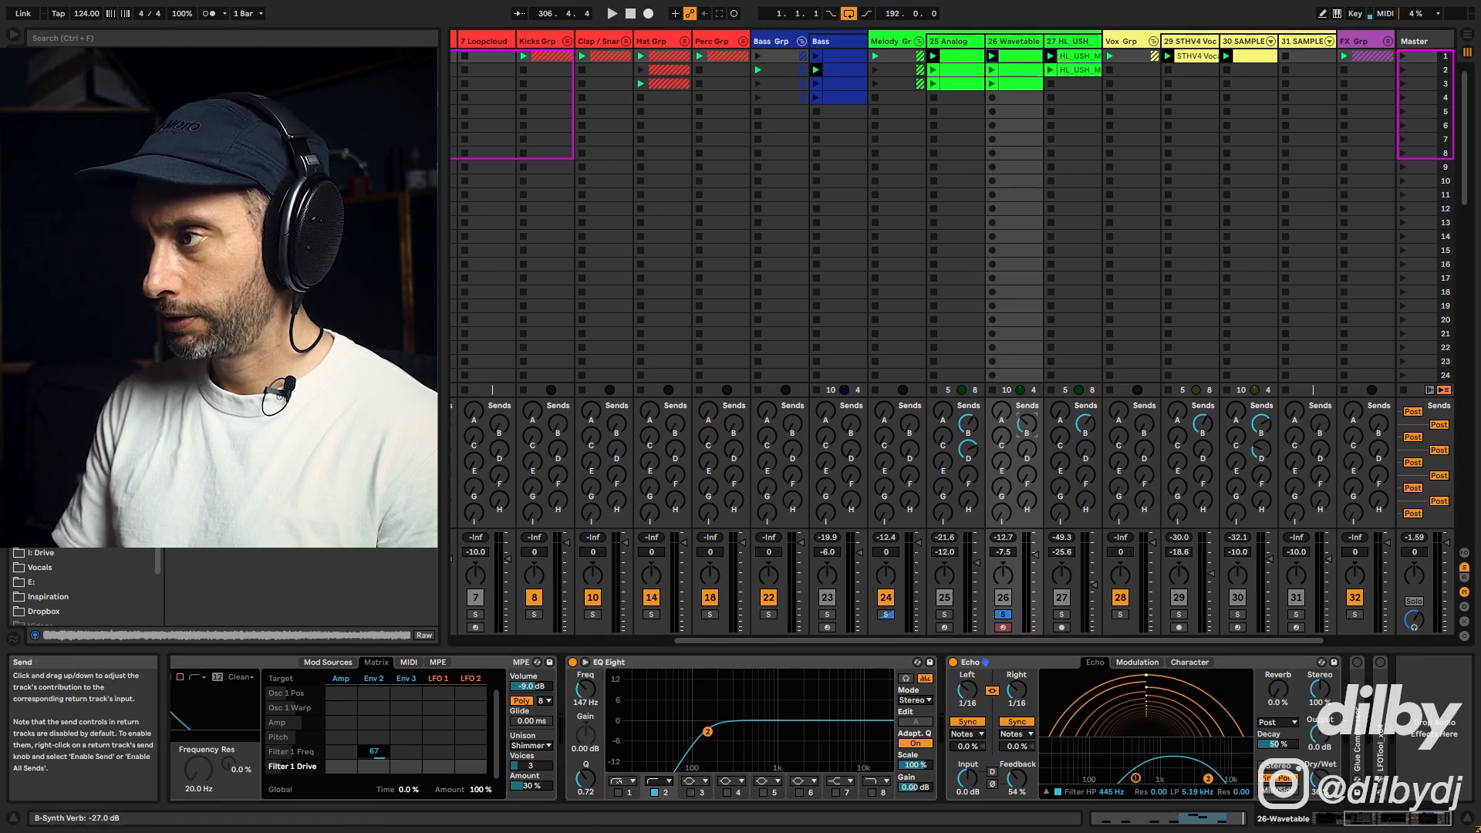
pyautogui.press('space')
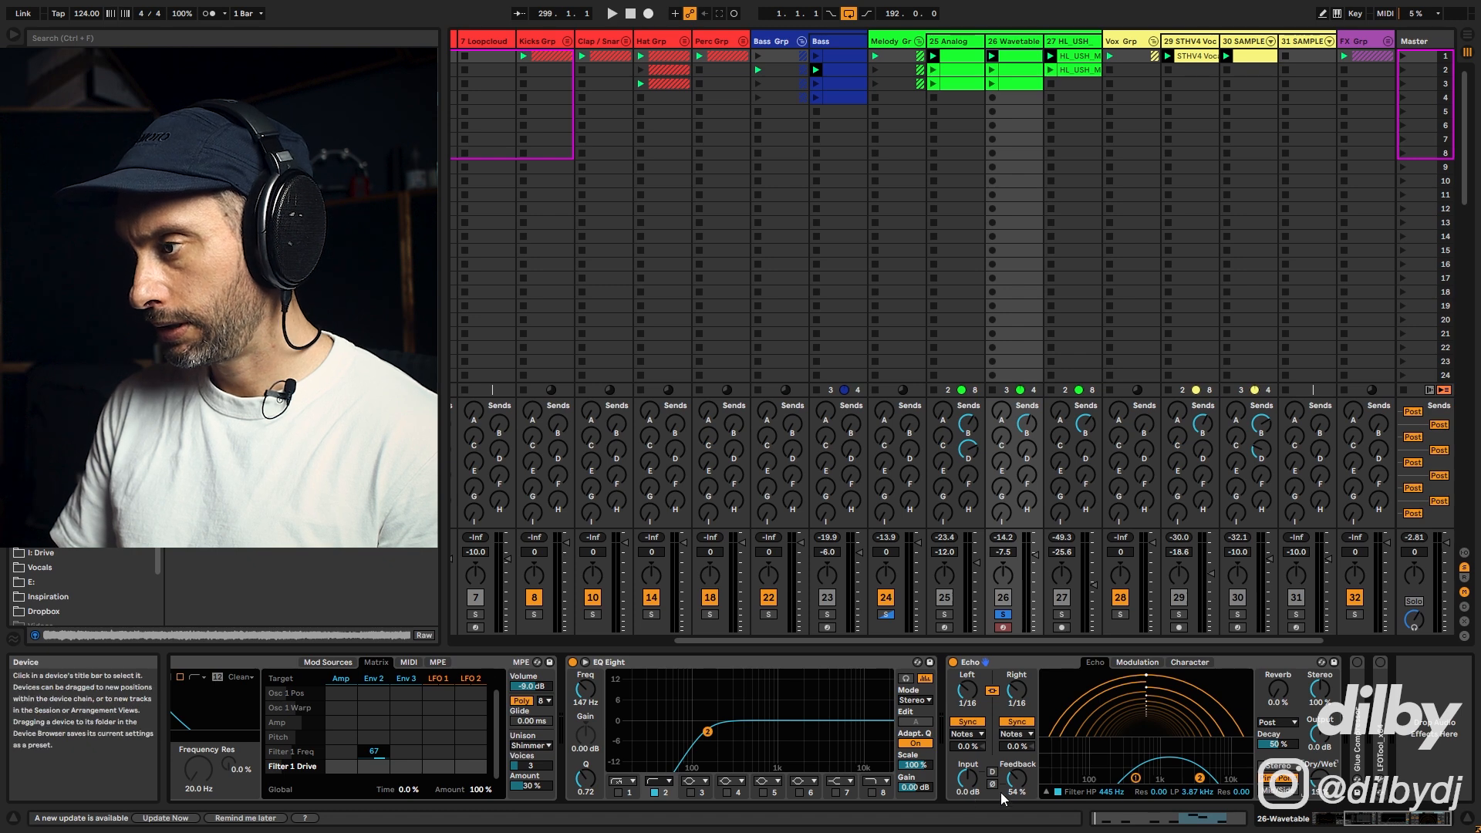
# Step: Raise Echo's feedback to 77% and restart playback
pyautogui.moveTo(1009, 781); pyautogui.dragTo(1009, 760)
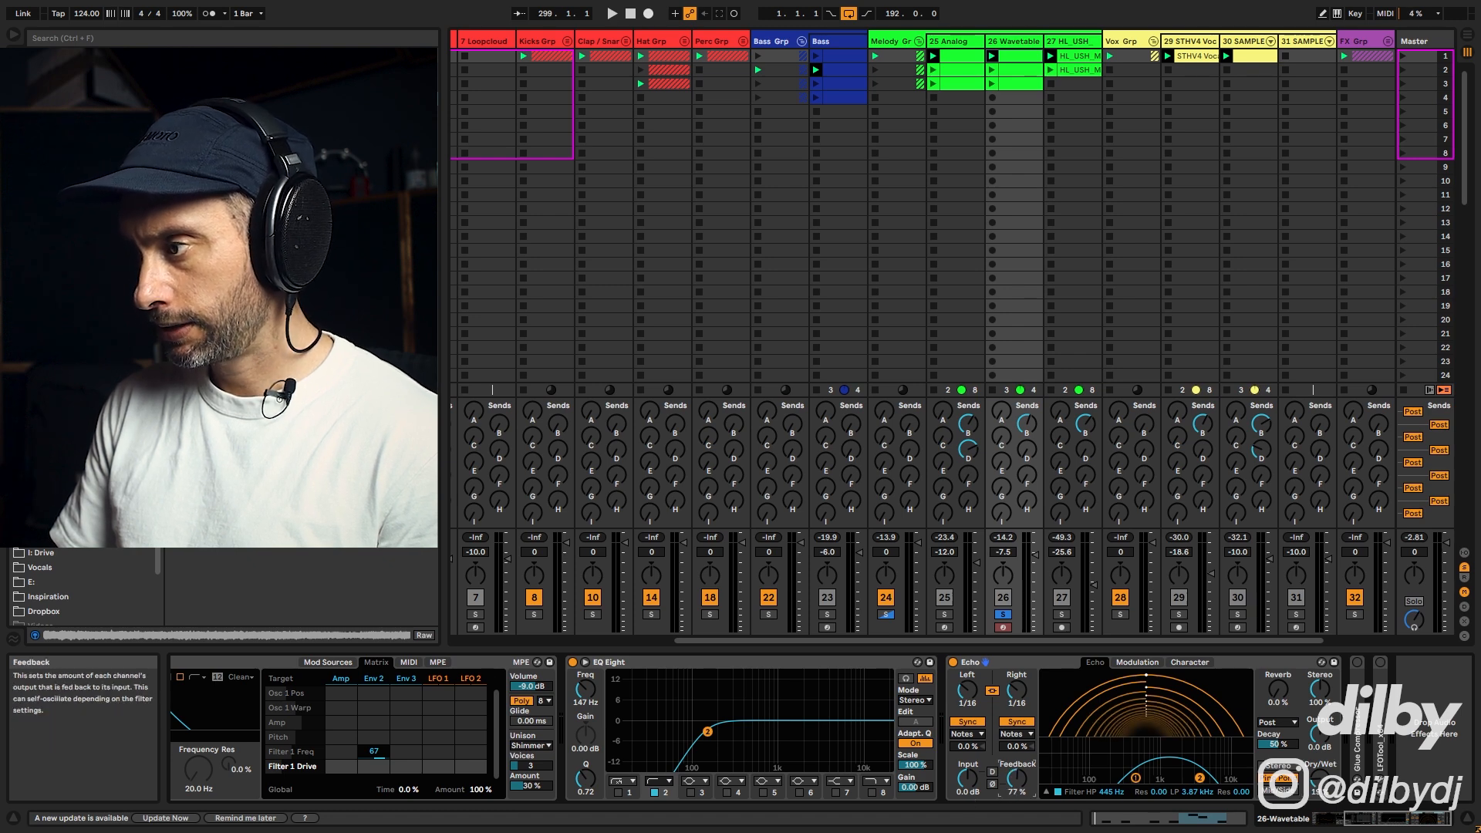
pyautogui.press('space')
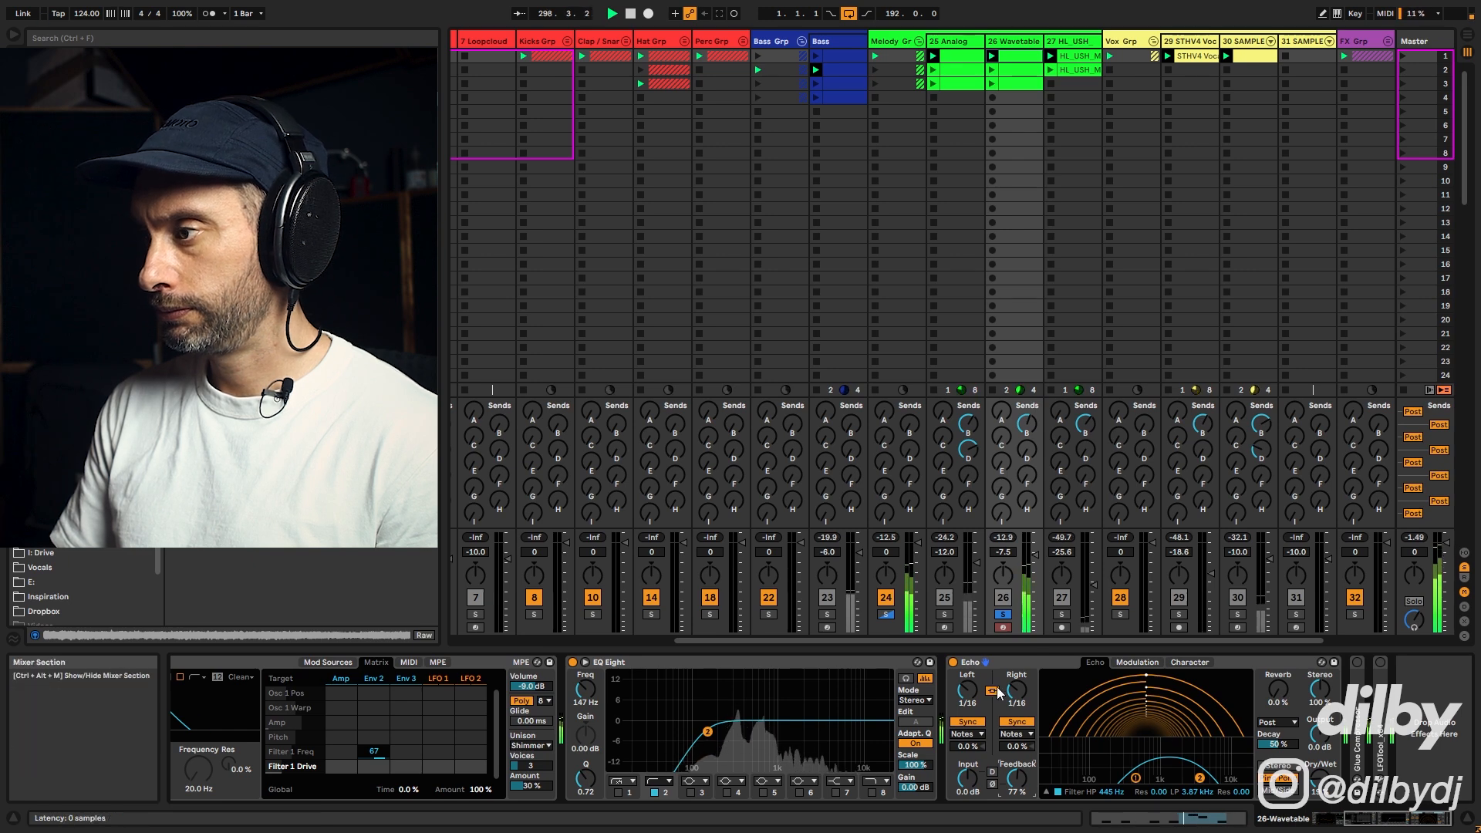
# Step: Compare the sequence with the Echo device bypassed and re-enabled during playback
pyautogui.click(954, 664)
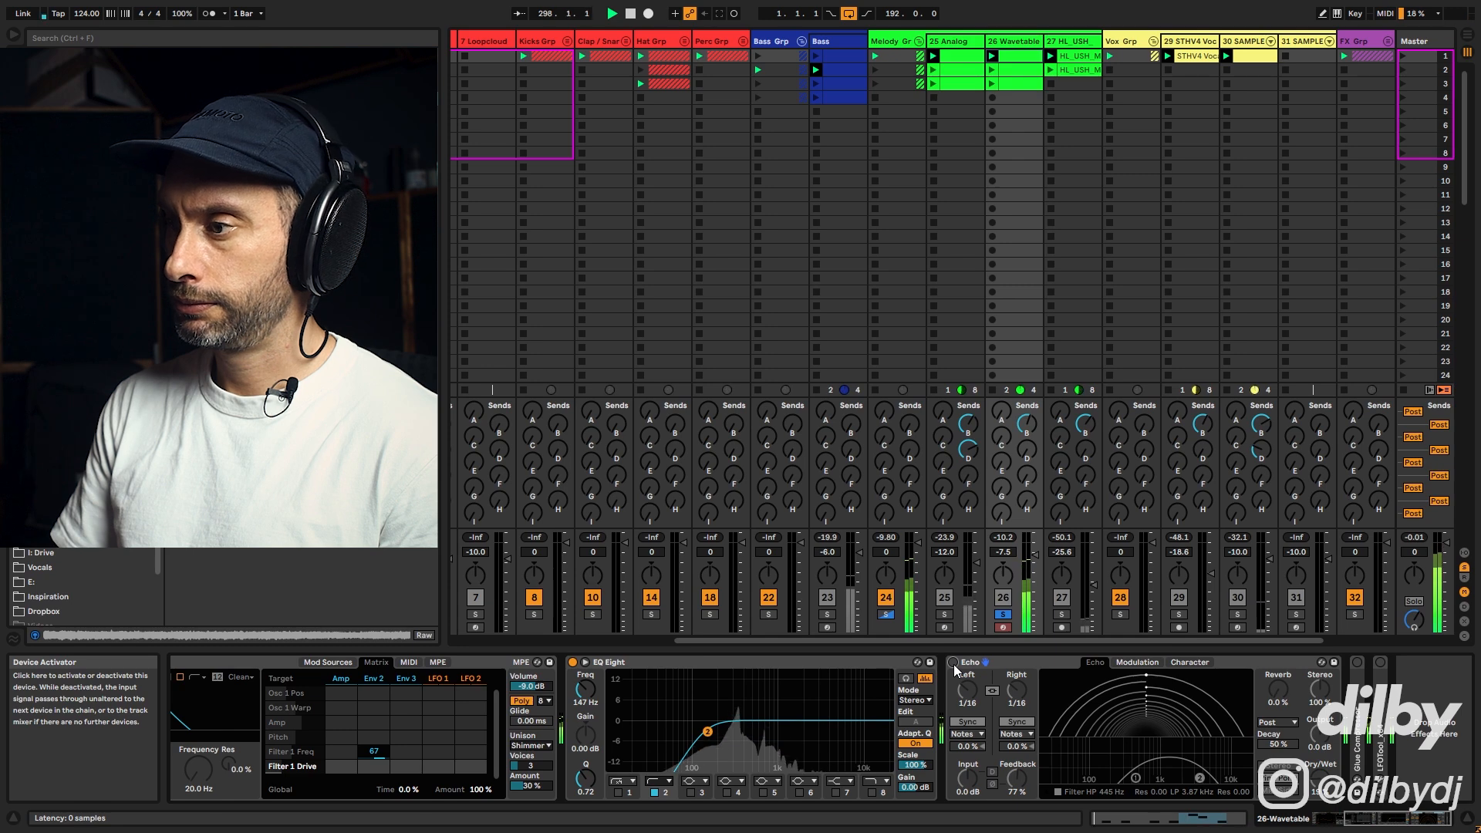
pyautogui.press('space')
pyautogui.click(954, 664)
pyautogui.press('space')
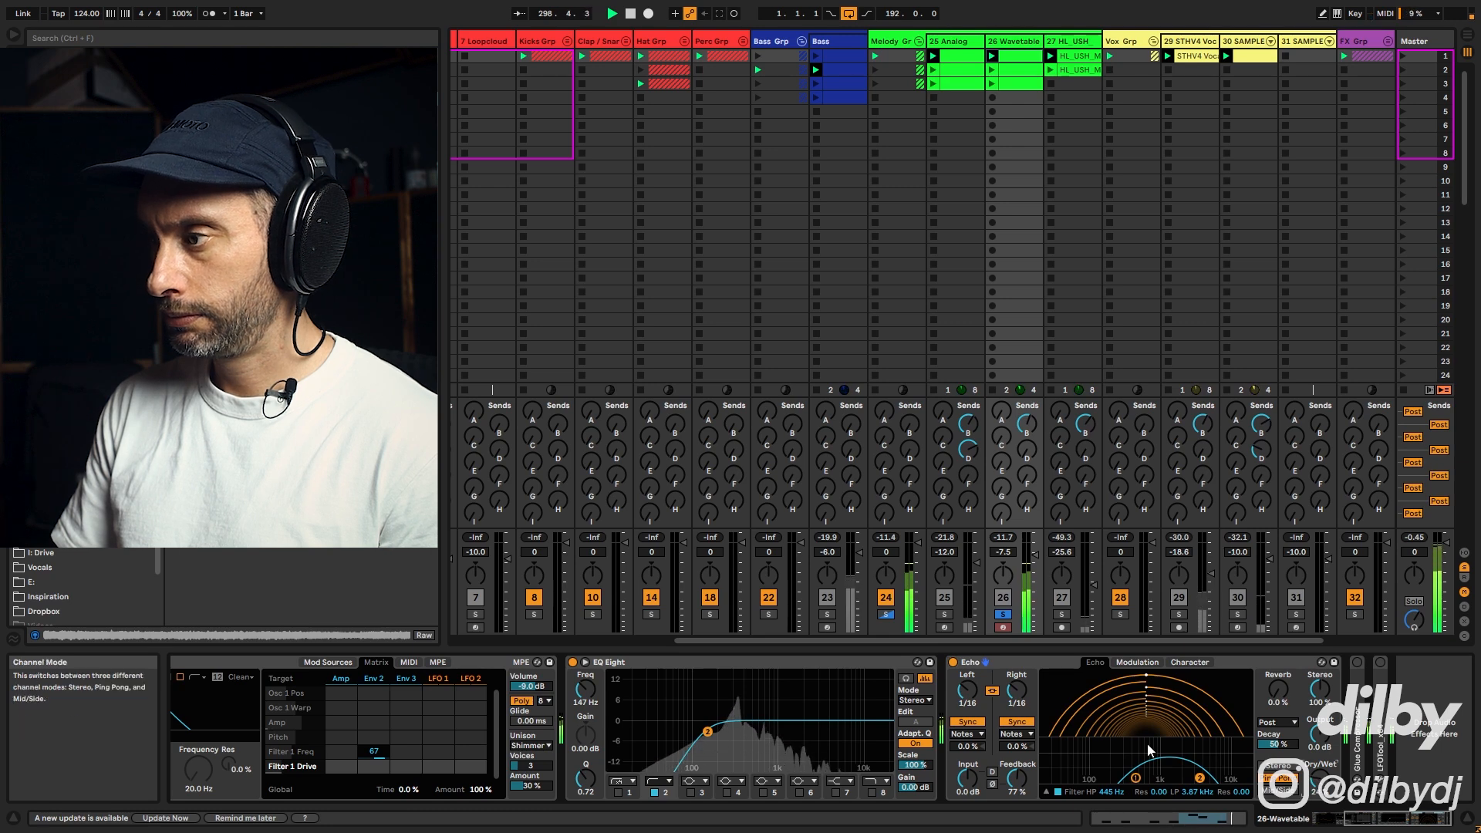
# Step: Unsolo the 26 Wavetable track and launch its third clip
pyautogui.click(1003, 615)
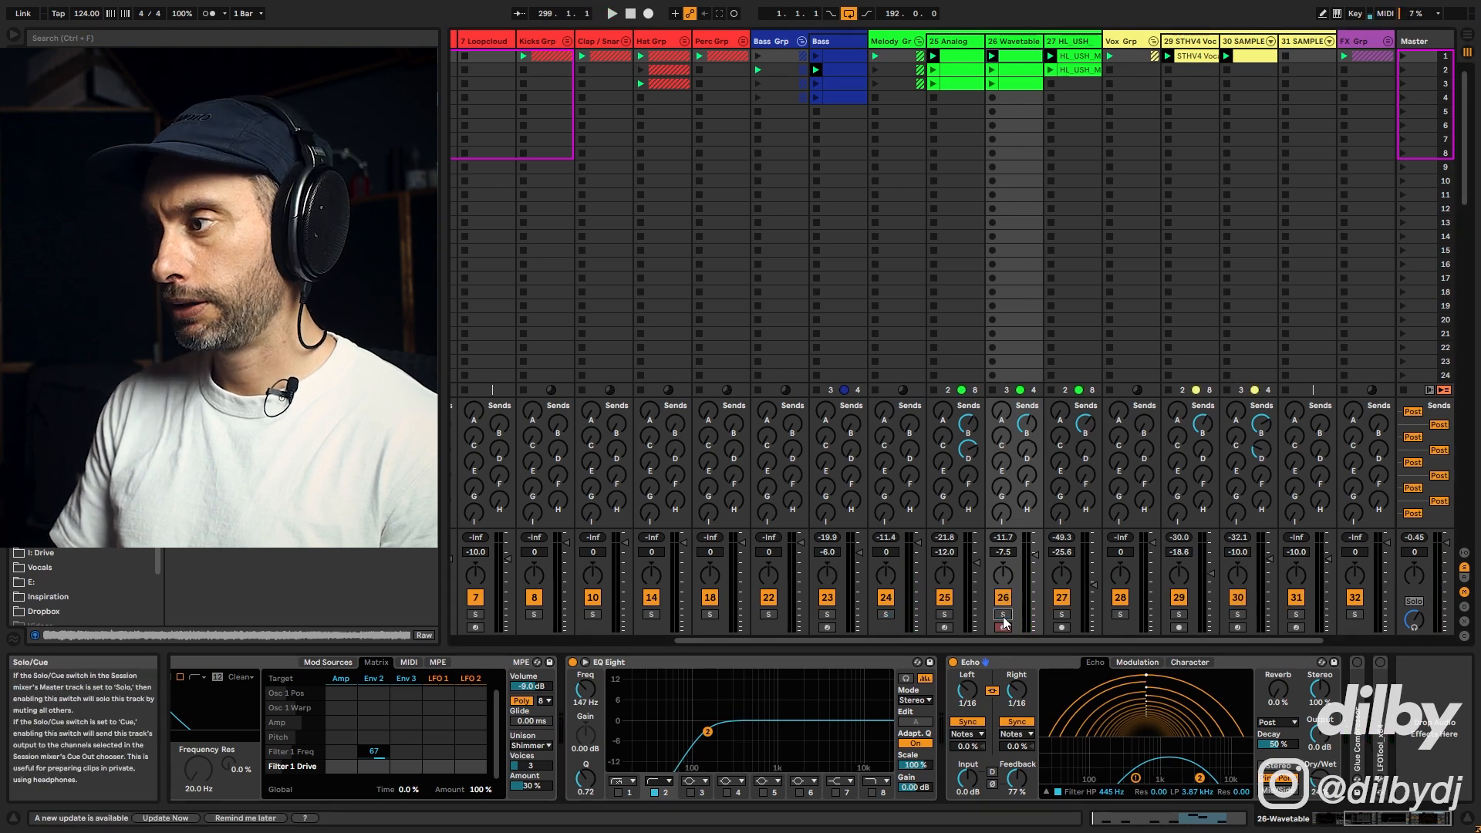
pyautogui.click(993, 84)
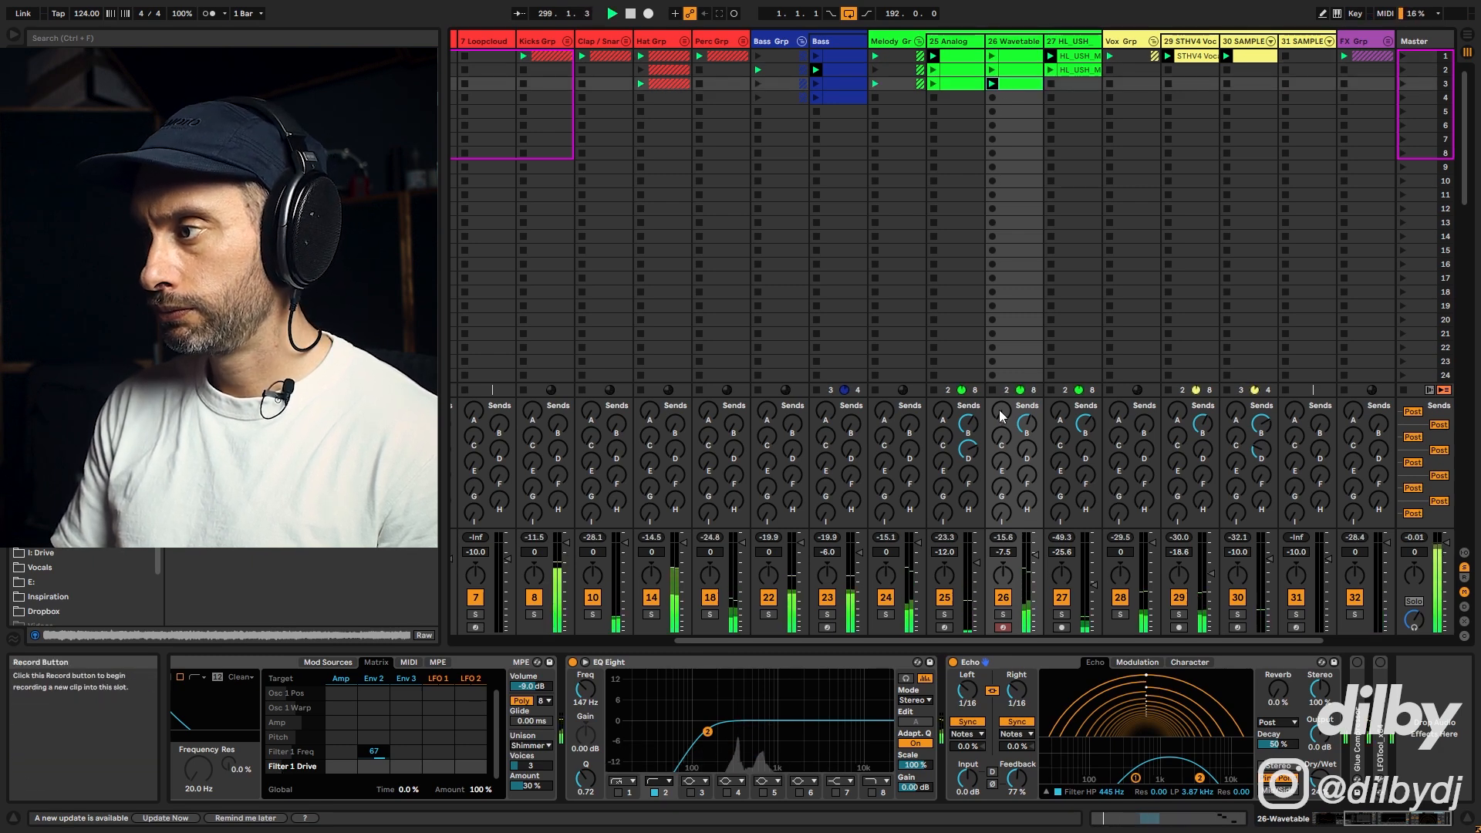
# Step: Lower the 26 Wavetable track's volume to -14.5 dB
pyautogui.moveTo(1037, 561); pyautogui.dragTo(1036, 567)
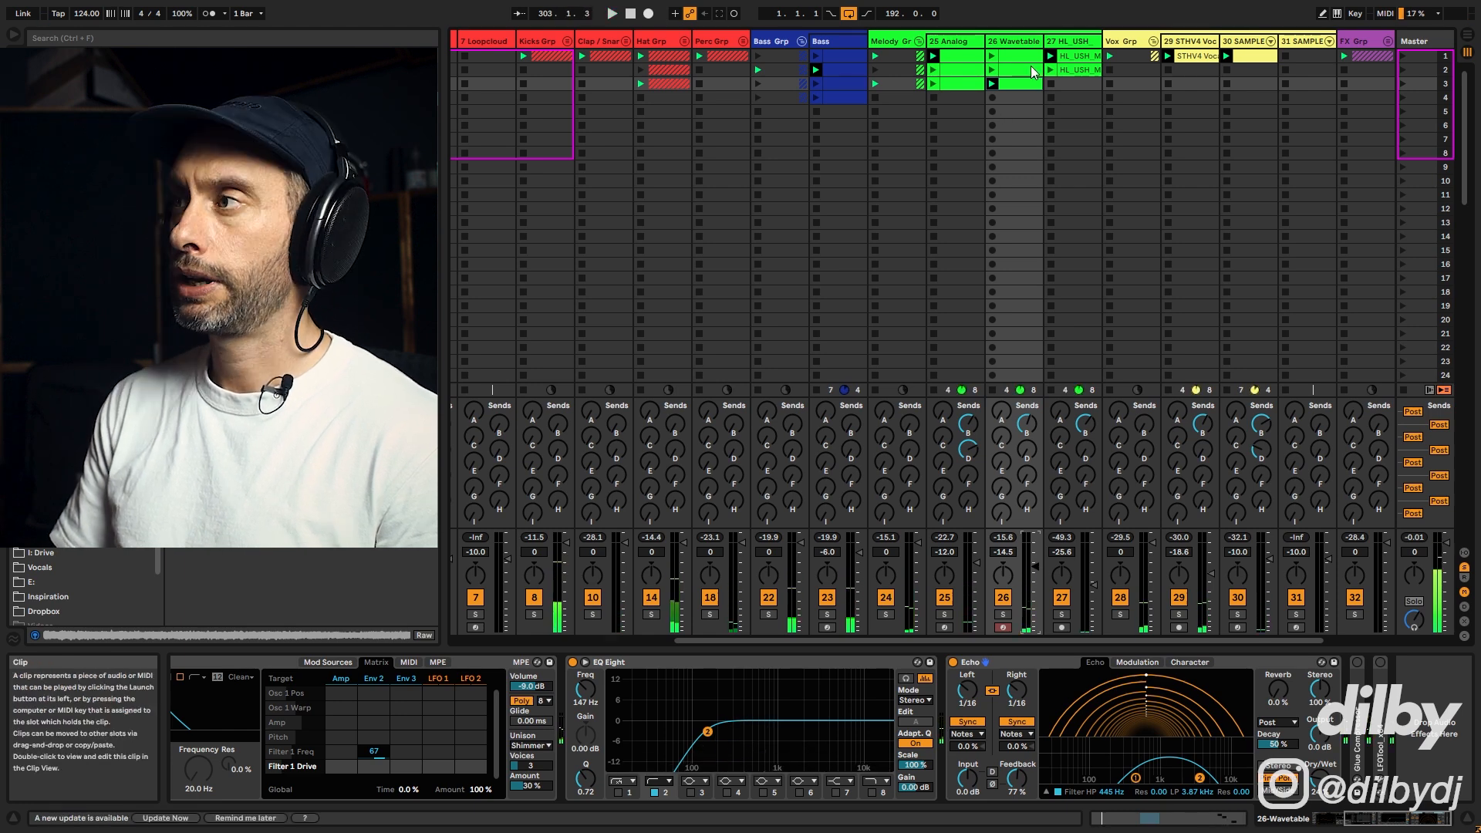
# Step: Open the third clip on the 26 Wavetable track and duplicate its loop to 4 bars
pyautogui.doubleClick(1013, 54)
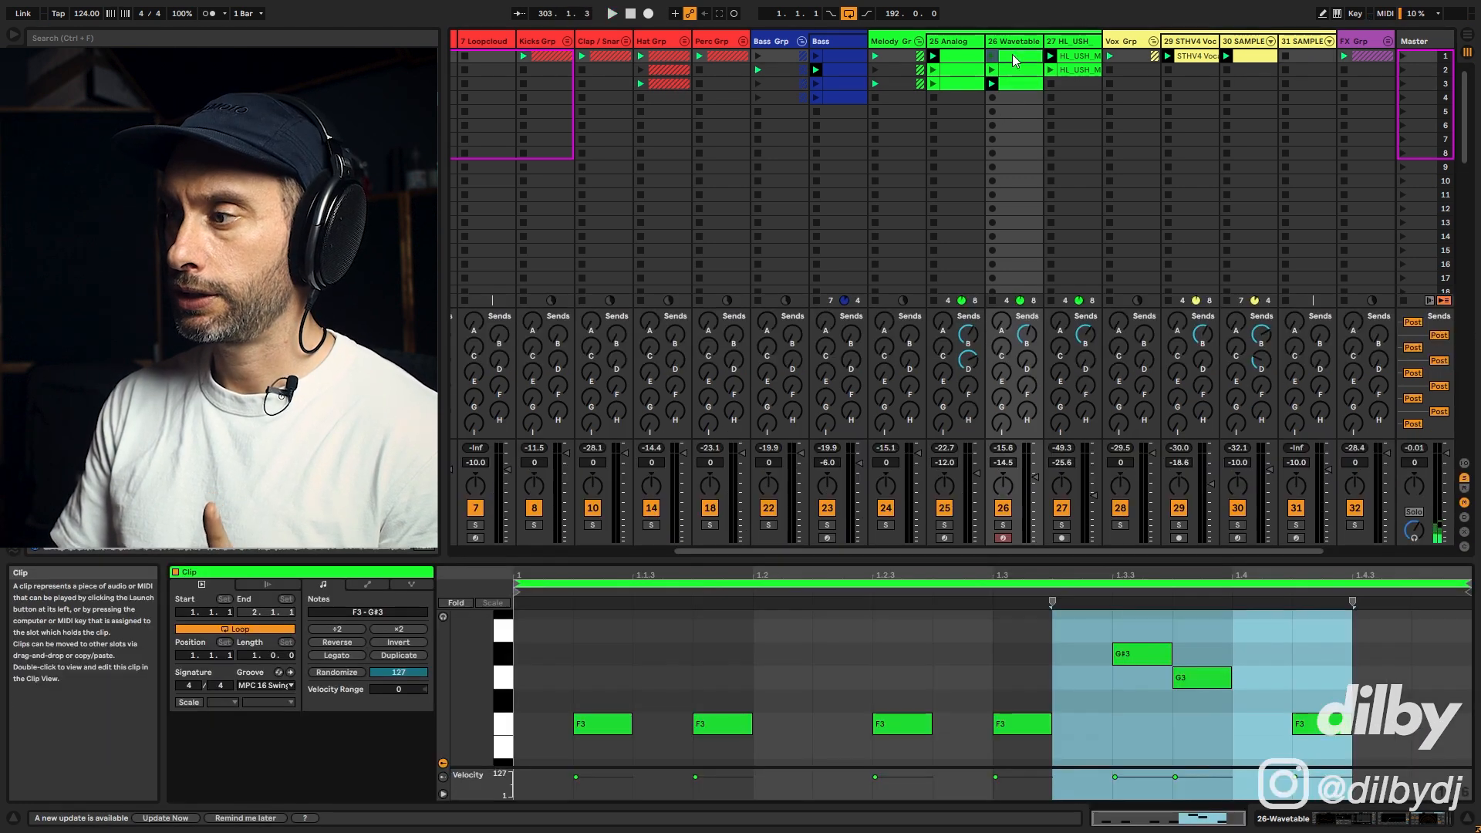
pyautogui.click(1017, 84)
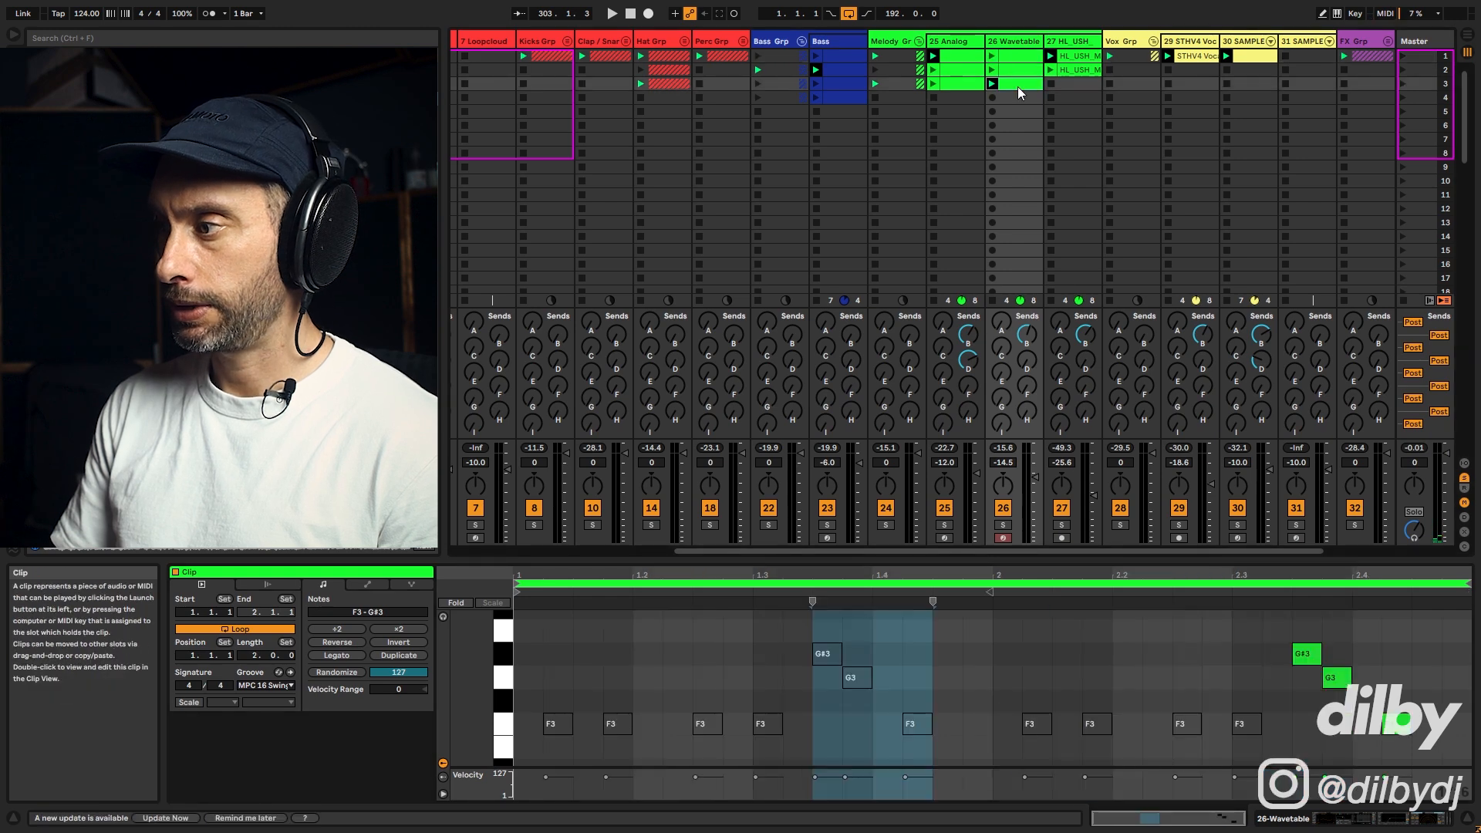
pyautogui.click(396, 654)
# Step: Select the notes at the end of the duplicated loop and stop playback
pyautogui.moveTo(1319, 681); pyautogui.dragTo(1368, 749)
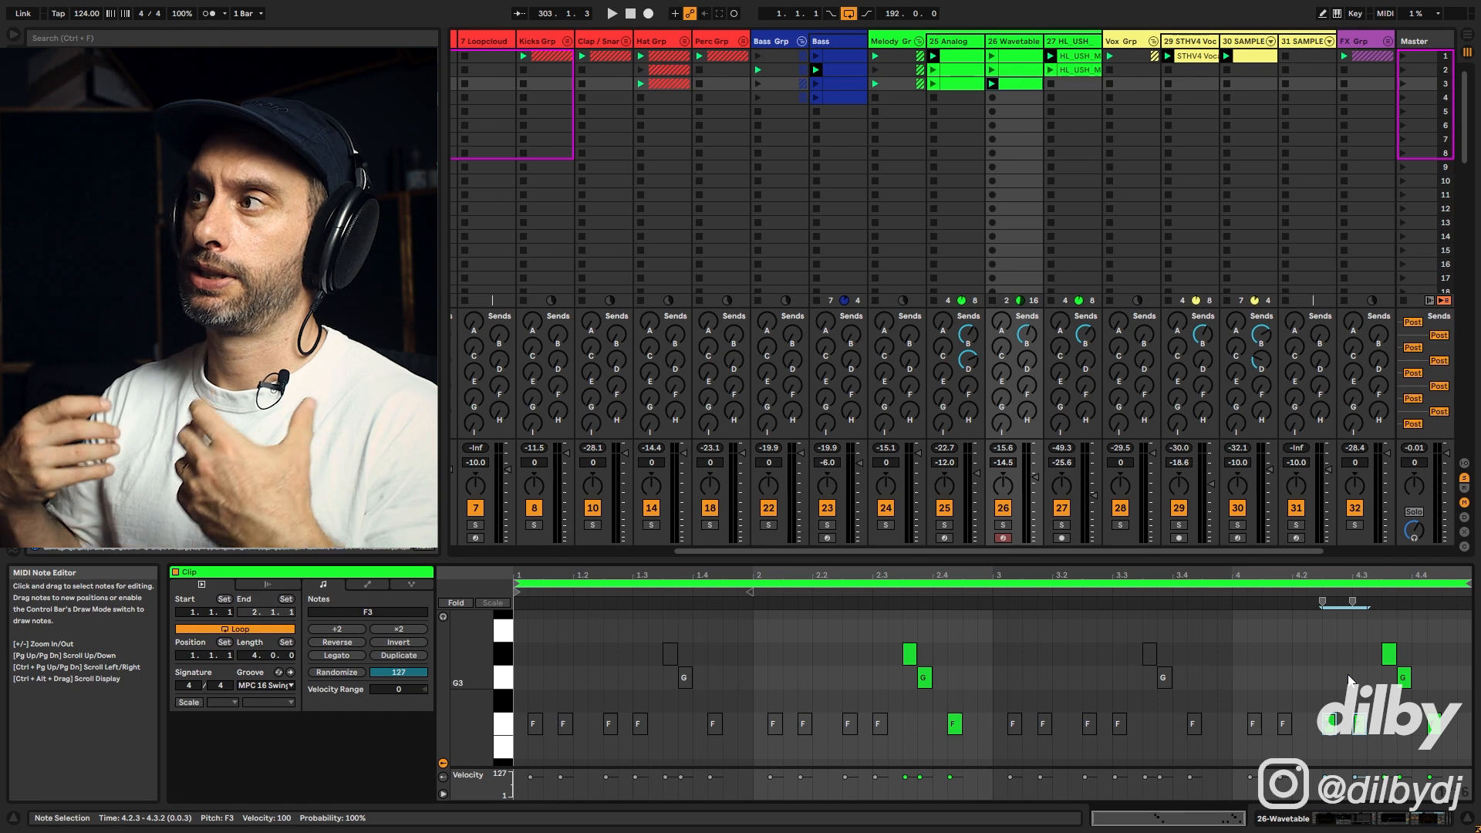
pyautogui.press('space')
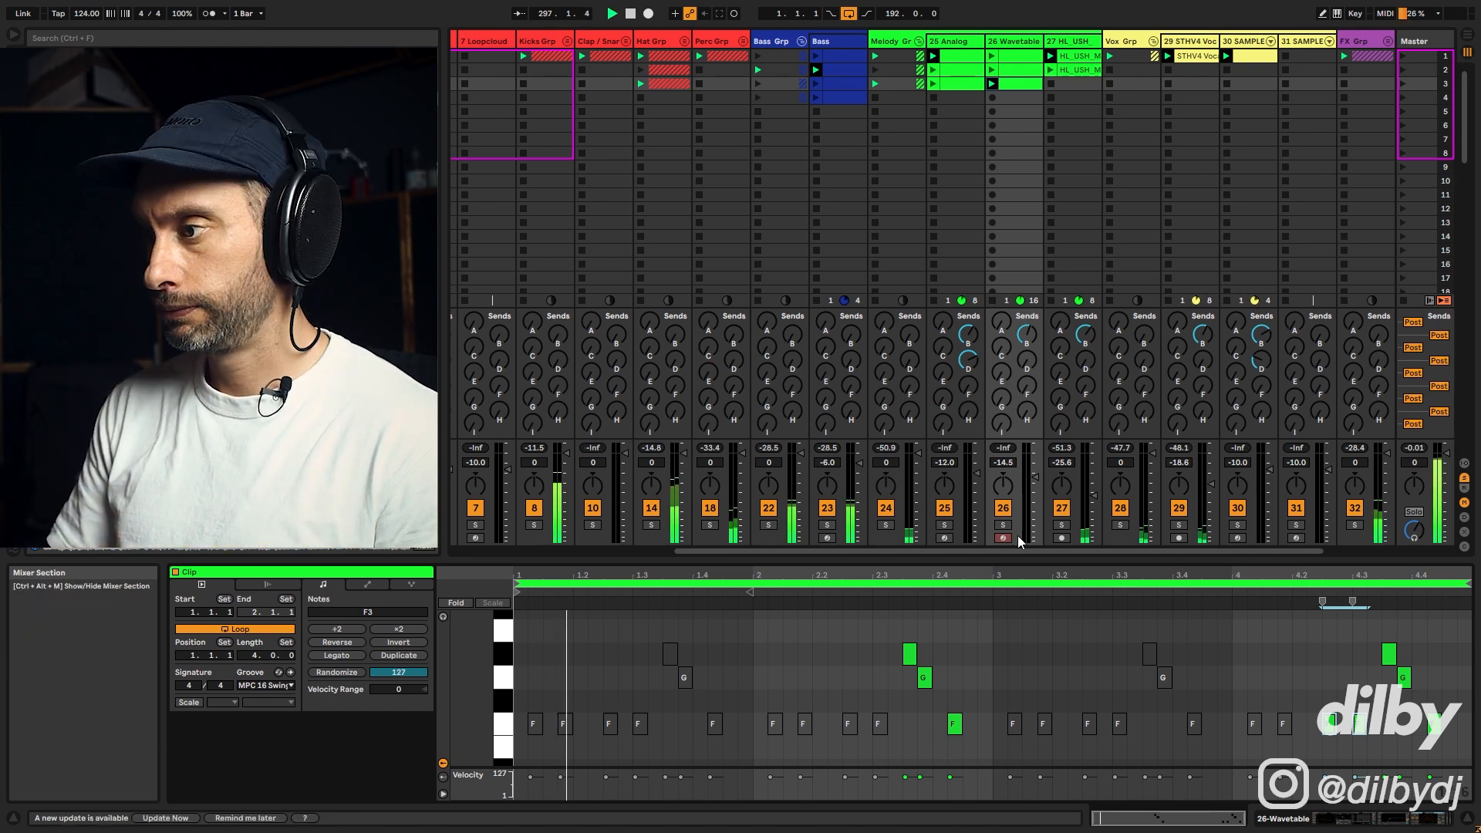